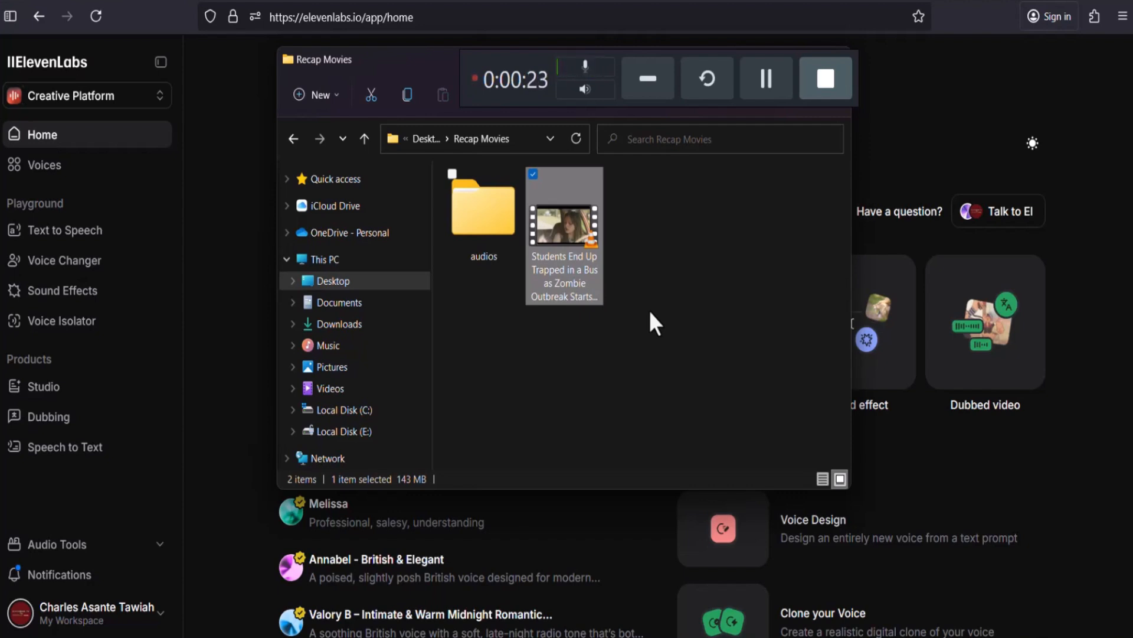
left_click(1090, 86)
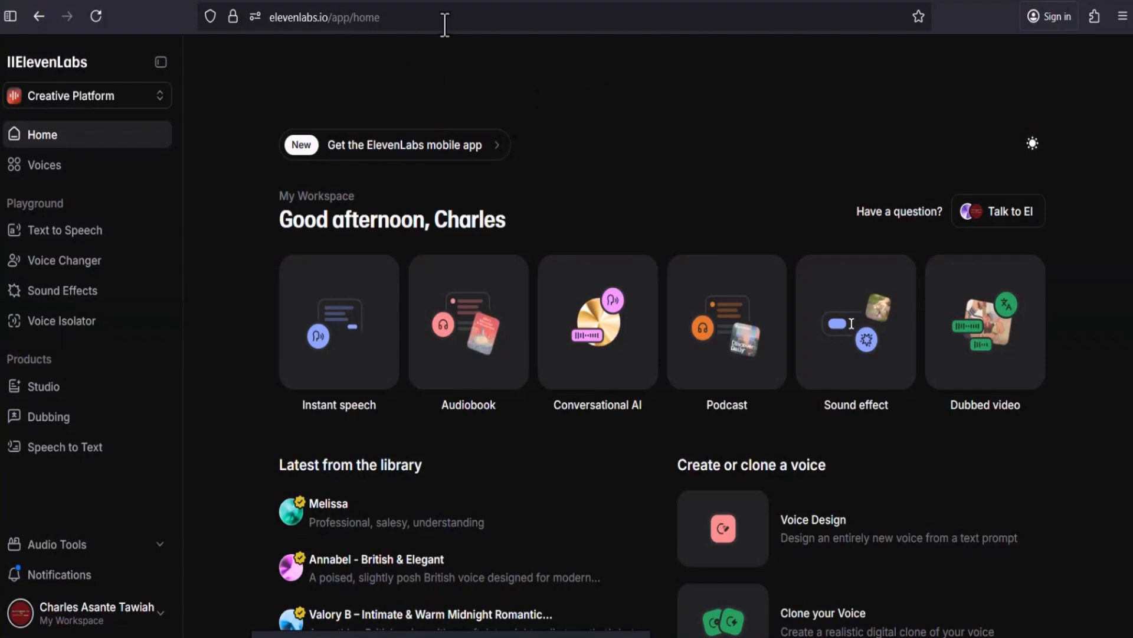
key("ctrl+t")
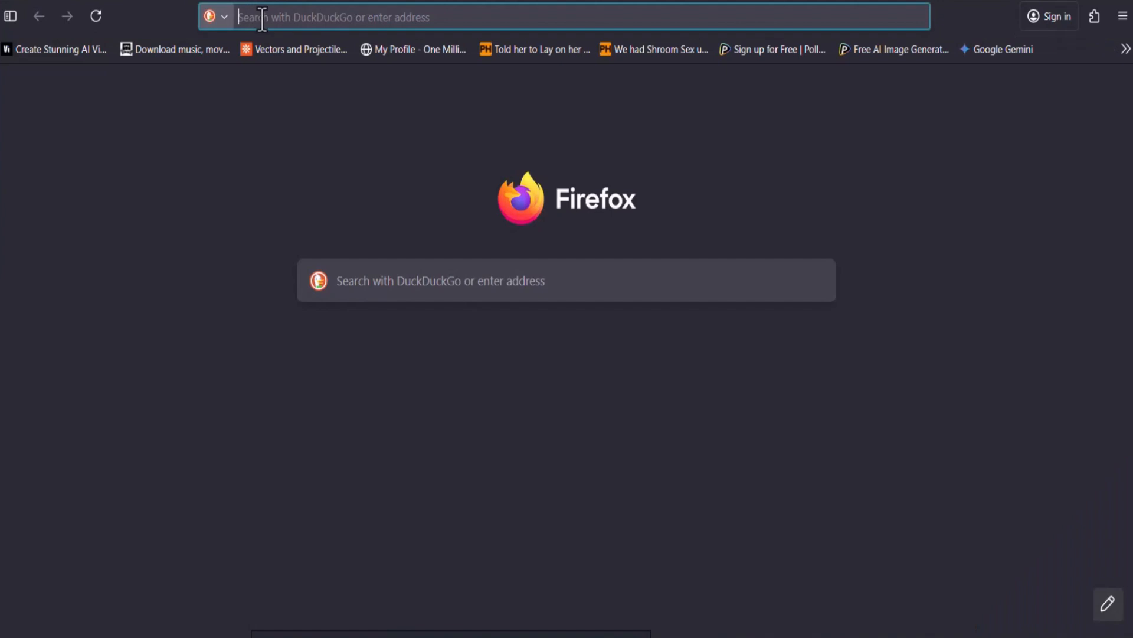
type("www.gog")
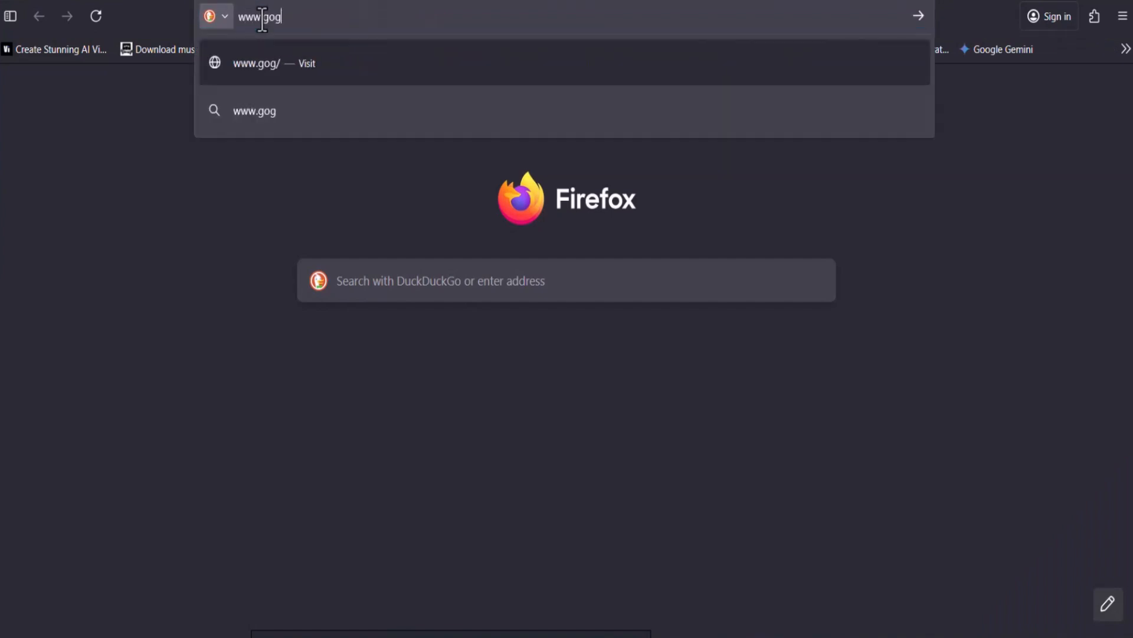
key("BackSpace")
type("oglec")
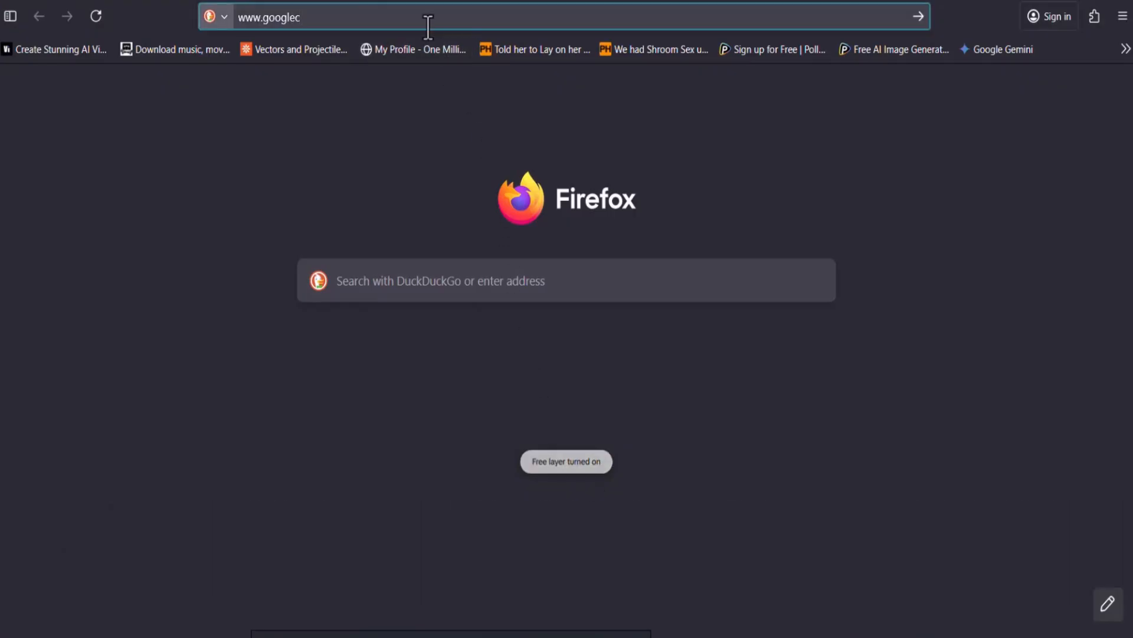
key("BackSpace")
type(".c")
key("BackSpace")
key("BackSpace")
type(".com")
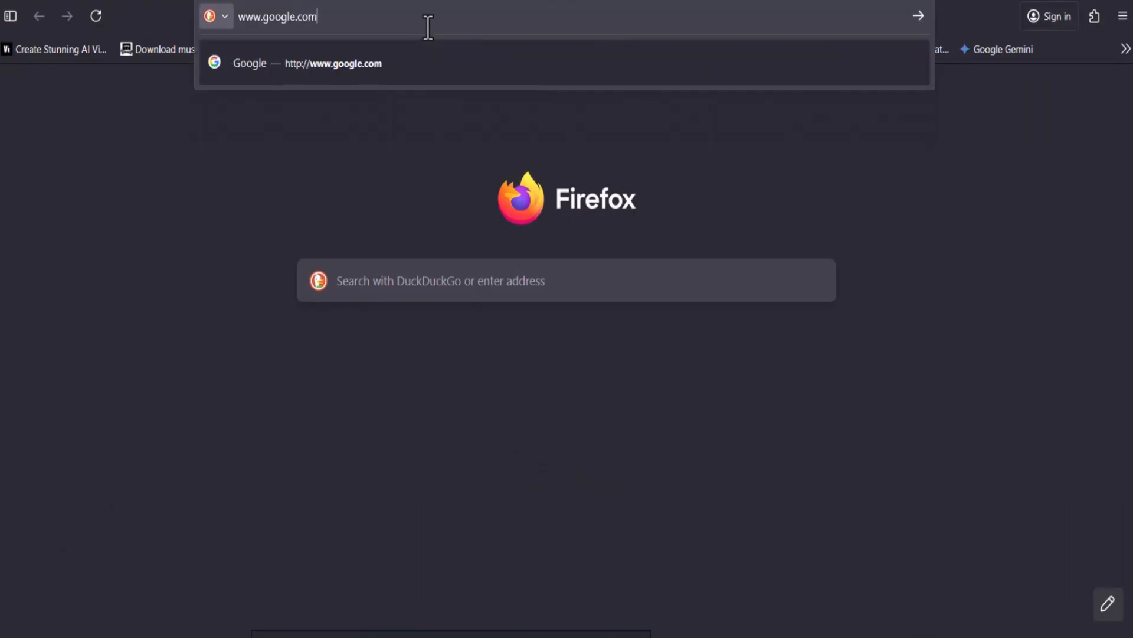
key("Return")
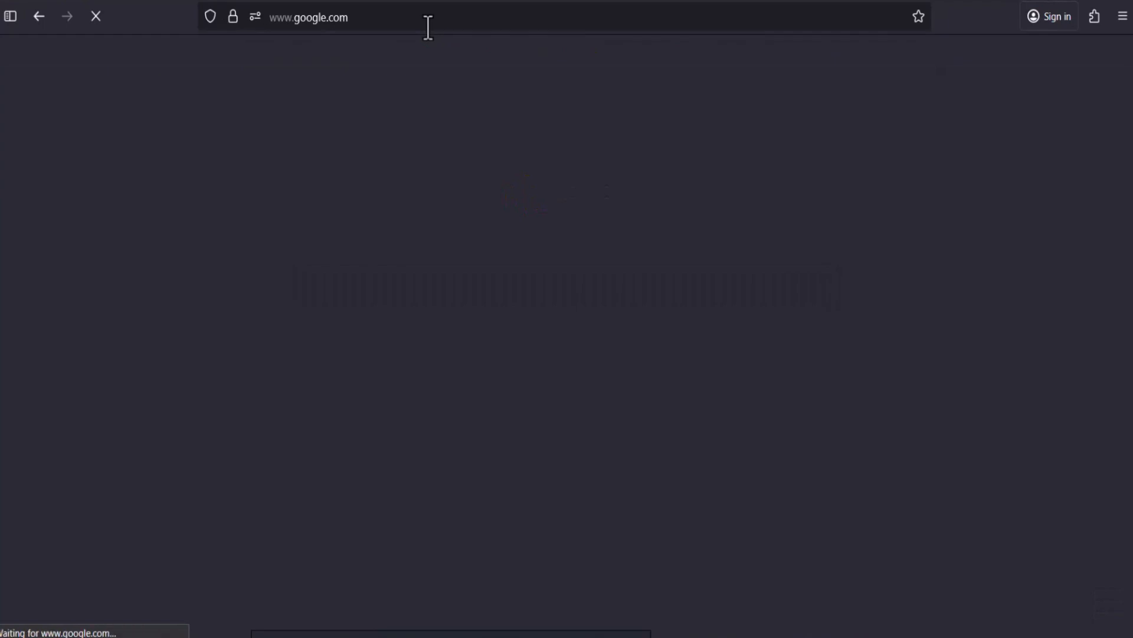
- Search Google for "capcut"
type("cap")
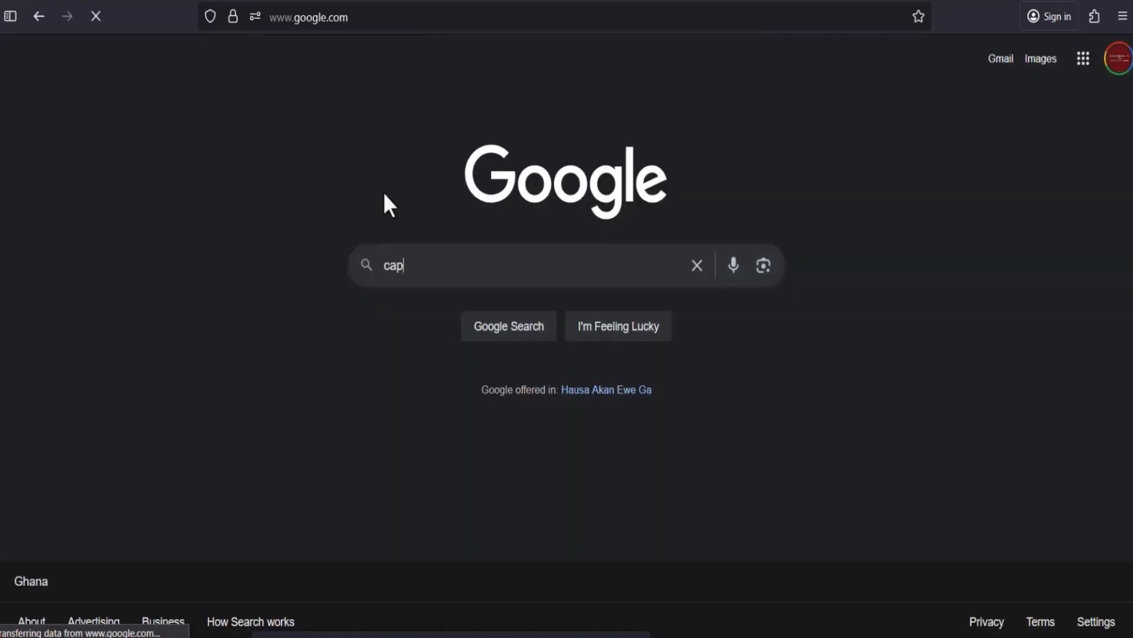
type("cut")
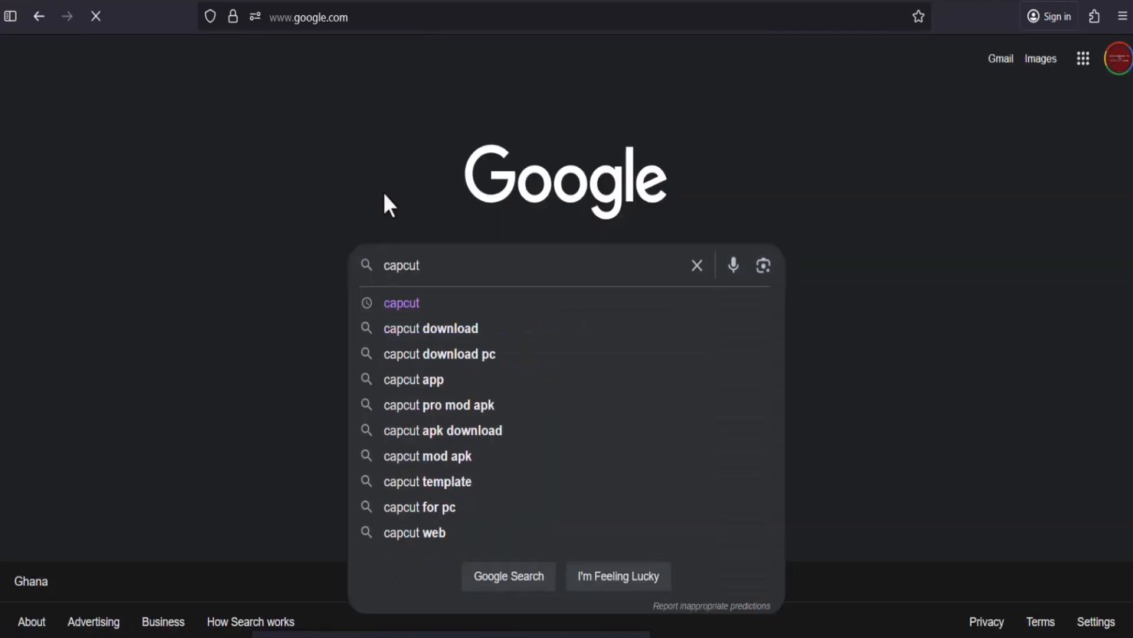
key("Return")
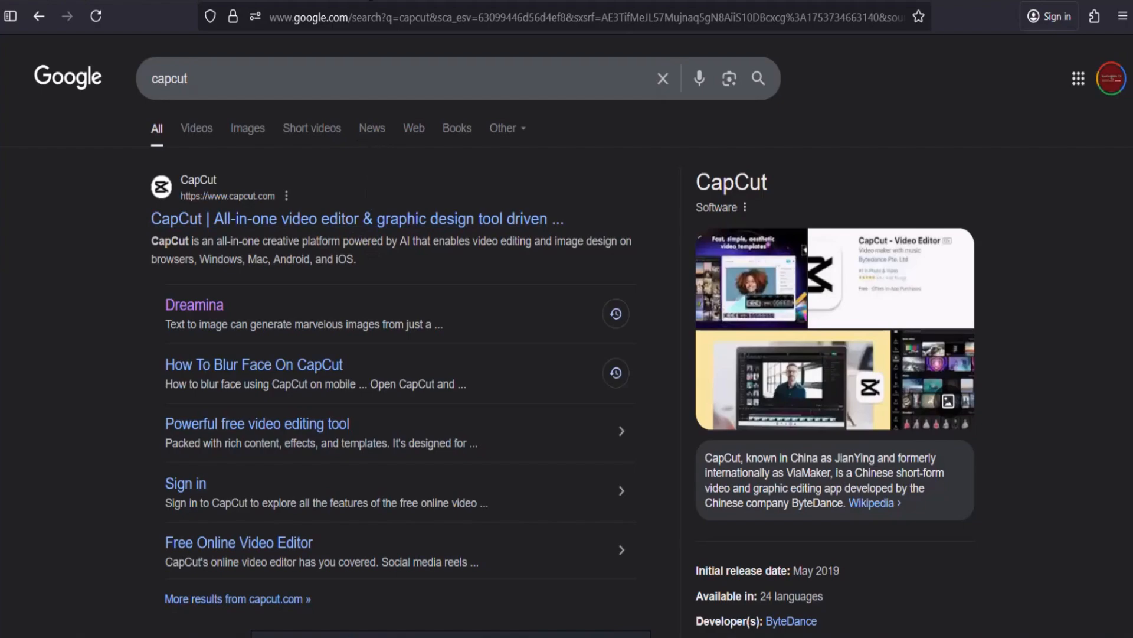
- Switch to CapCut and add the "Students End Up Trapped in a Bus" MP4 from the Recap Movies folder to the empty timeline
left_click(362, 3)
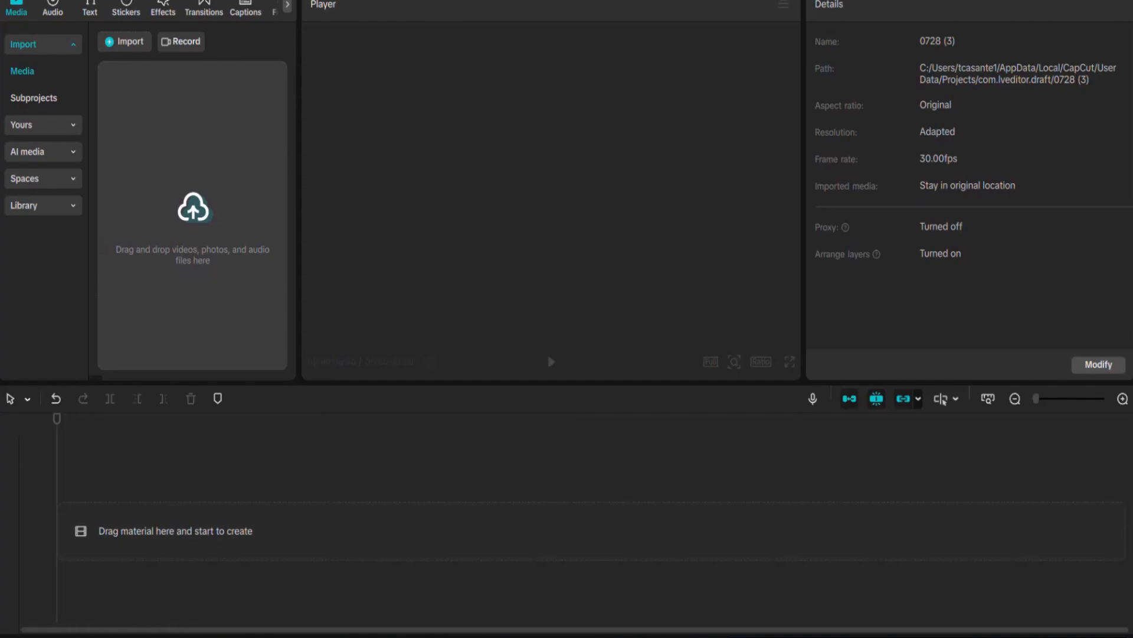
key("alt+Tab")
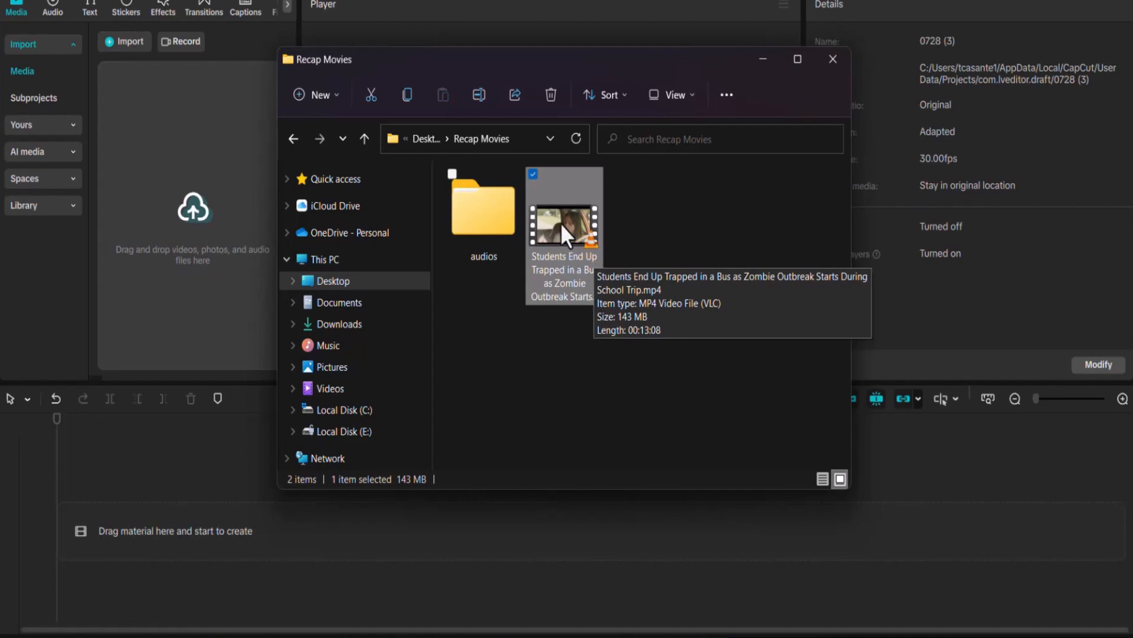
left_click_drag(560, 222, 147, 522)
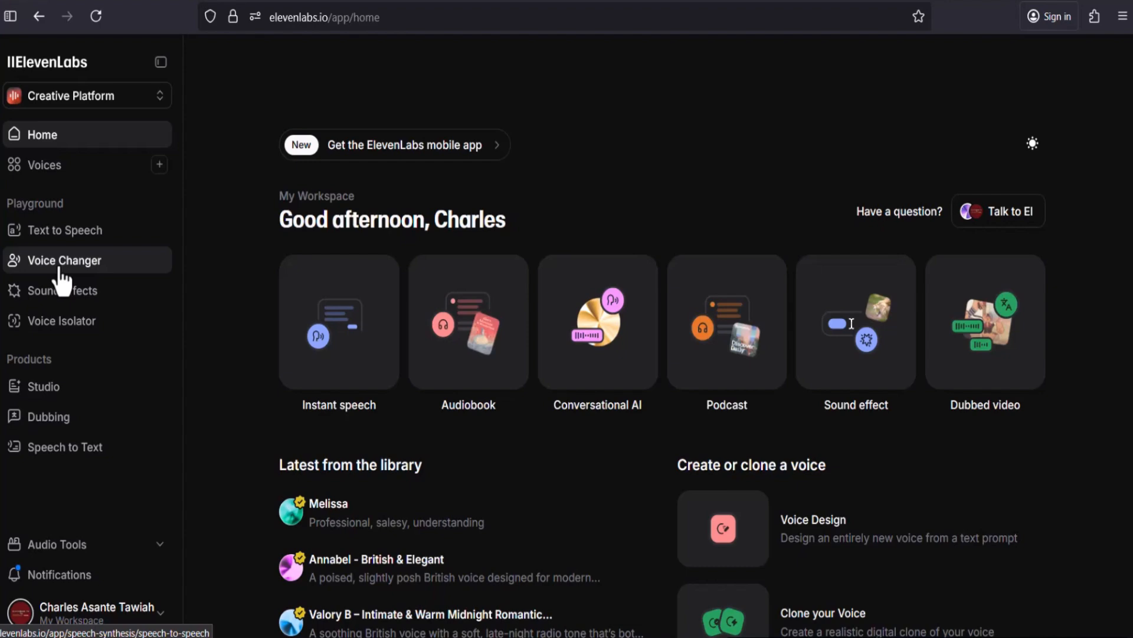
- Switch to ElevenLabs in the browser and open its Voice Changer
left_click(59, 268)
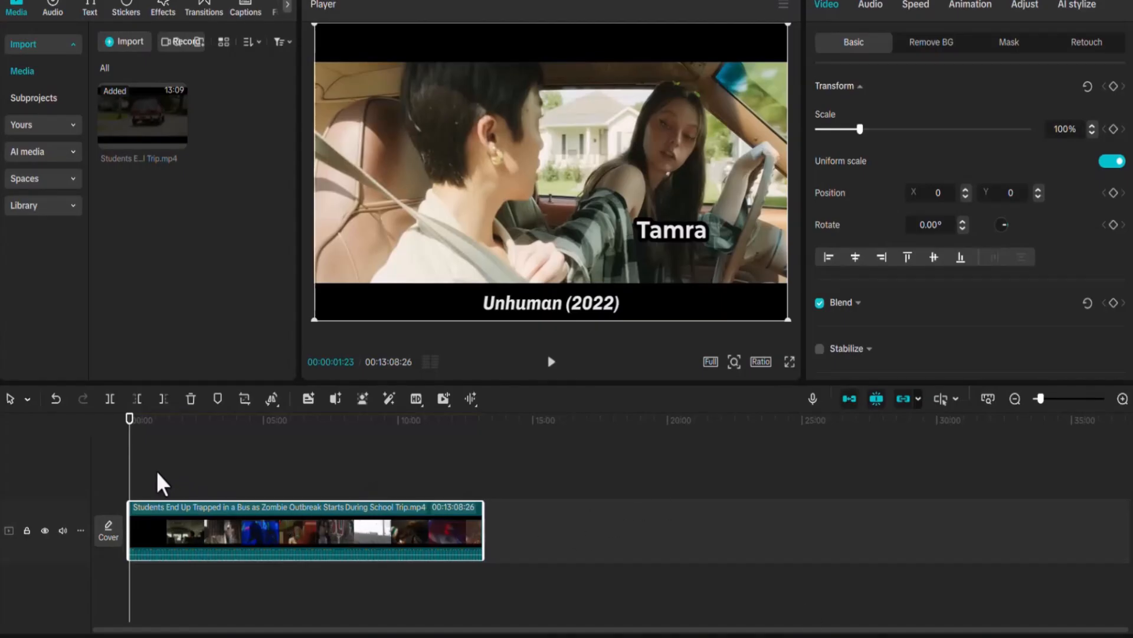
- In CapCut, split the movie clip at about 00:04:55 and delete the part after the split
left_click_drag(132, 420, 178, 420)
left_click_drag(304, 420, 81, 461)
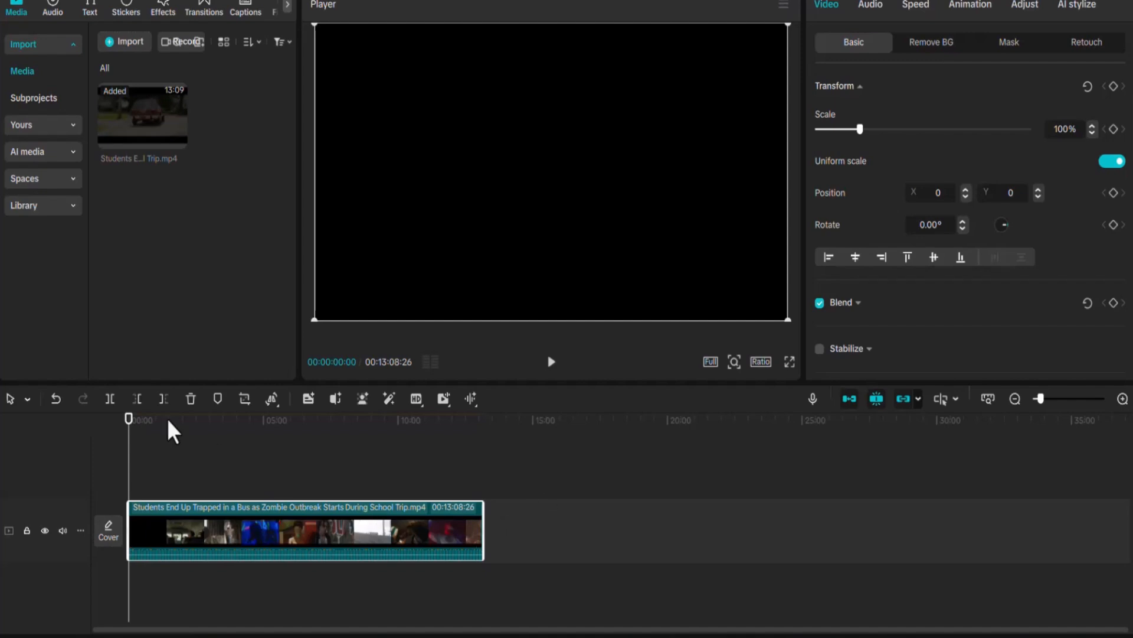
left_click_drag(127, 435, 262, 432)
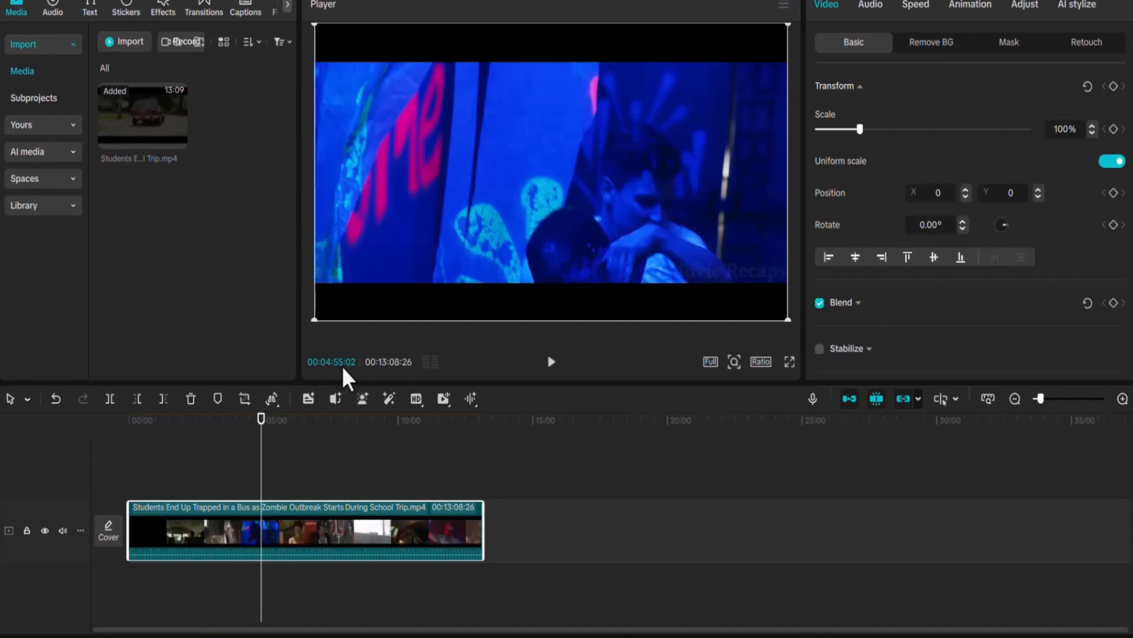
left_click(110, 400)
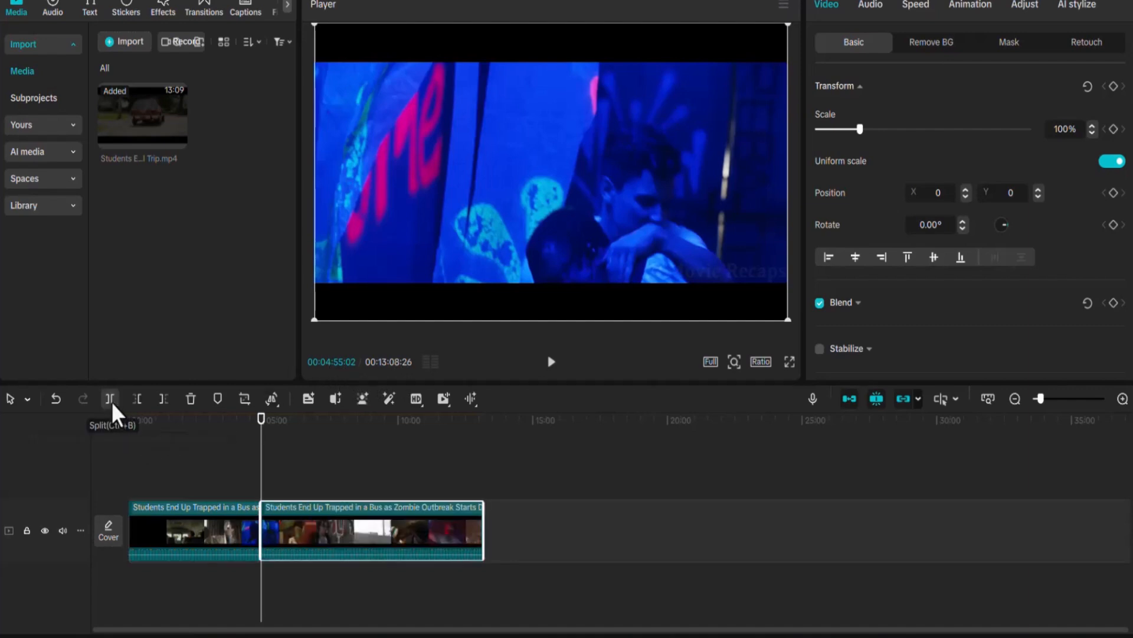
left_click(345, 509)
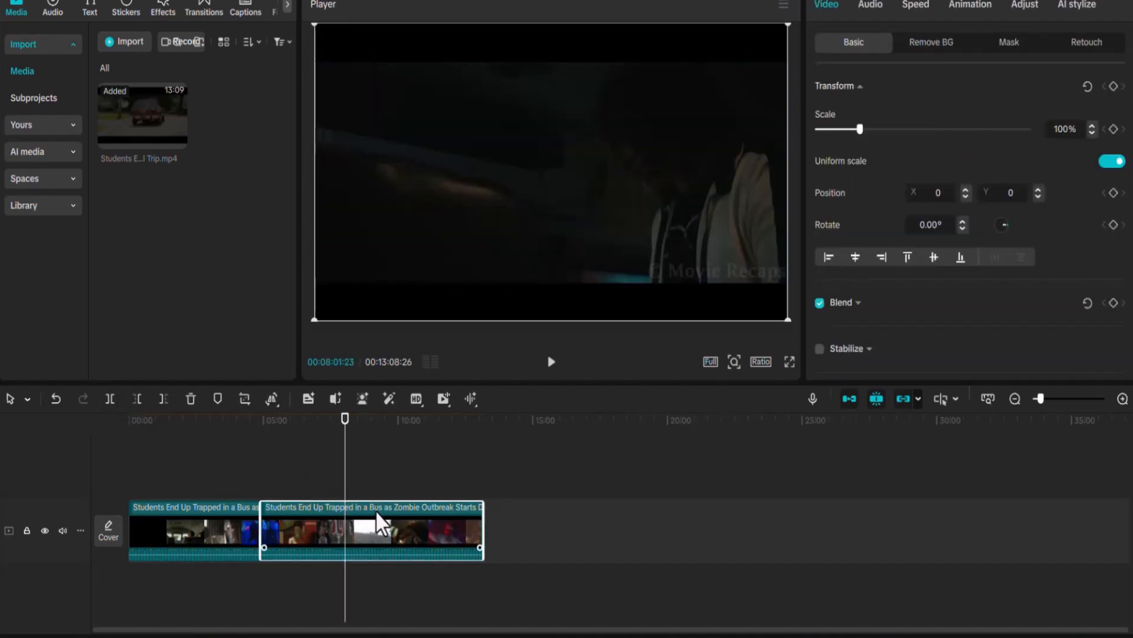
key("Delete")
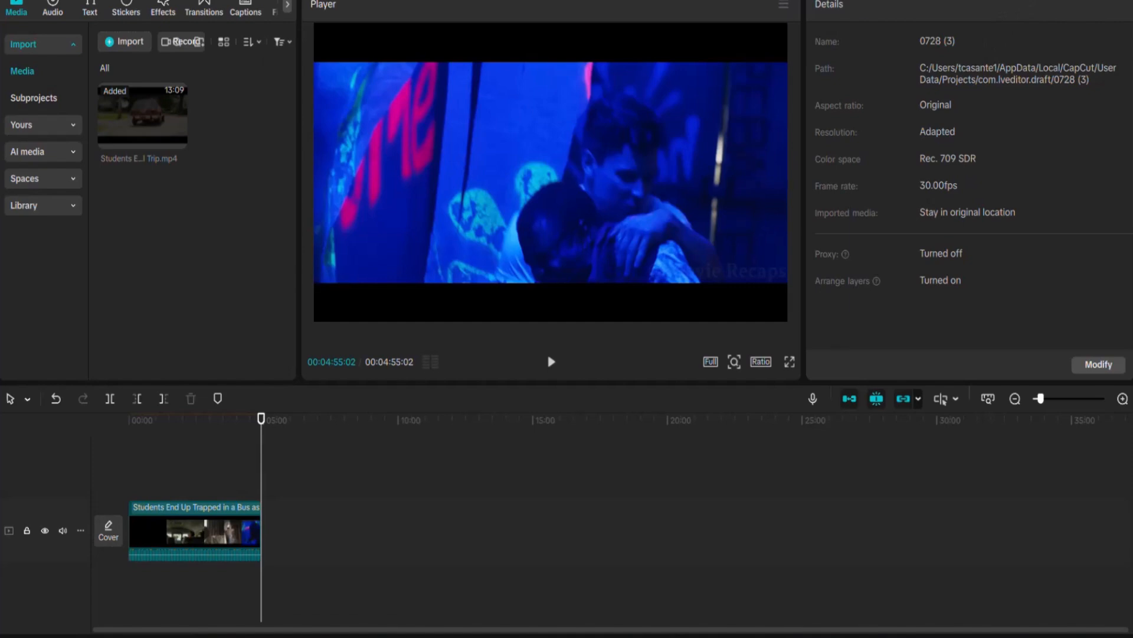
- Open the export settings, name the file "audiopiece 1", and choose the audios folder inside Recap Movies as destination
key("ctrl+e")
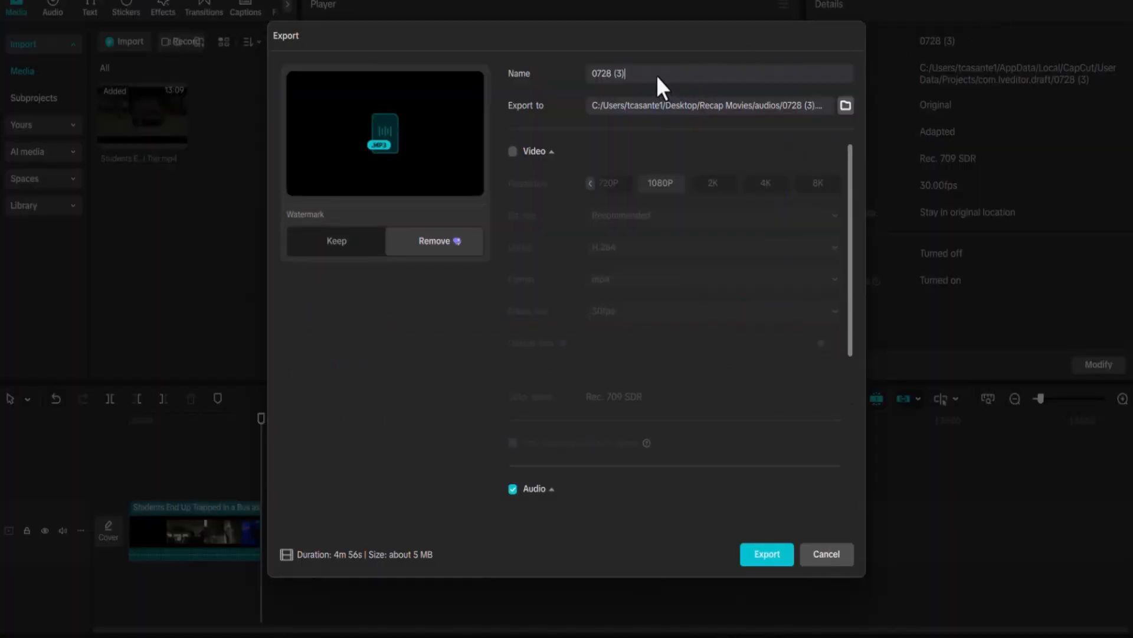
key("BackSpace")
key("BackSpace")
key("BackSpace")
key("BackSpace")
key("BackSpace")
key("BackSpace")
key("BackSpace")
key("BackSpace")
type("audiopie")
left_click(841, 105)
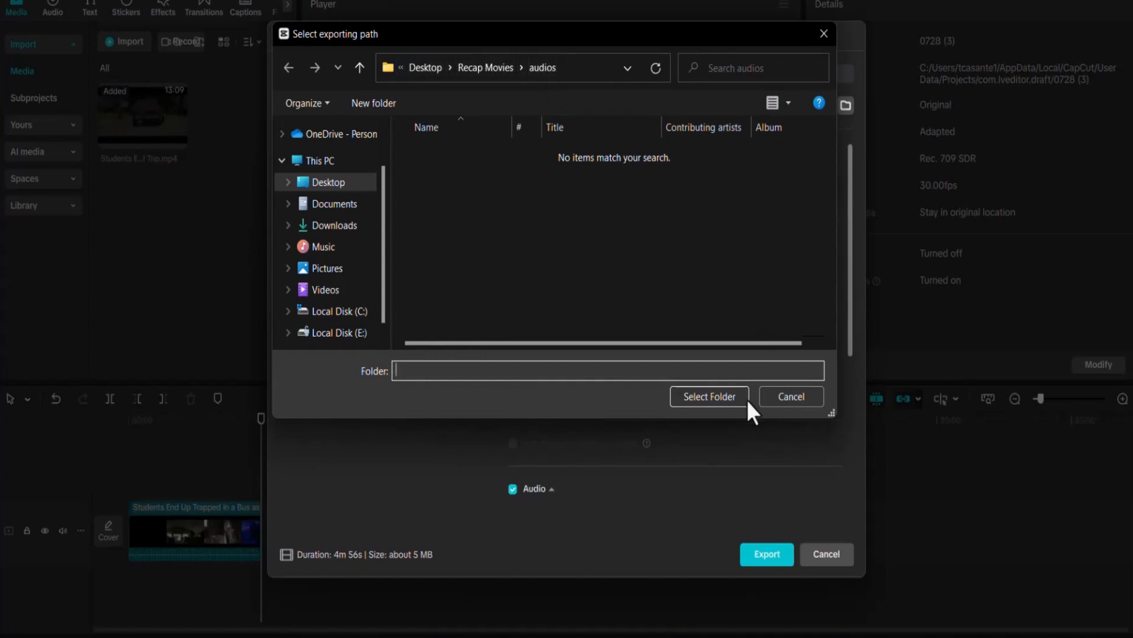
left_click(718, 398)
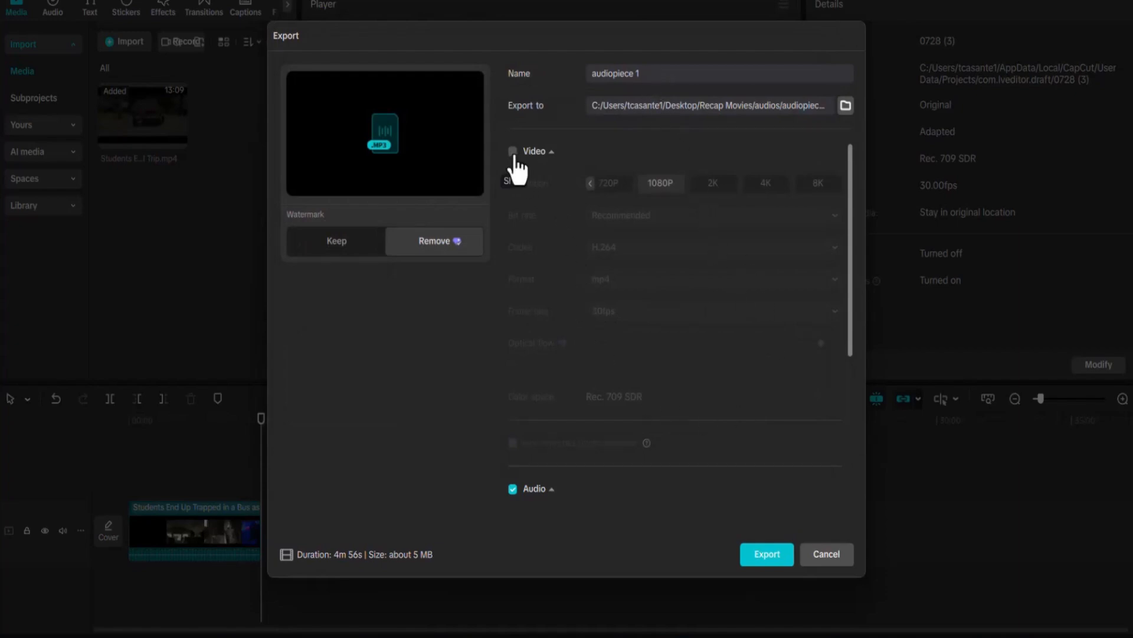
left_click(513, 153)
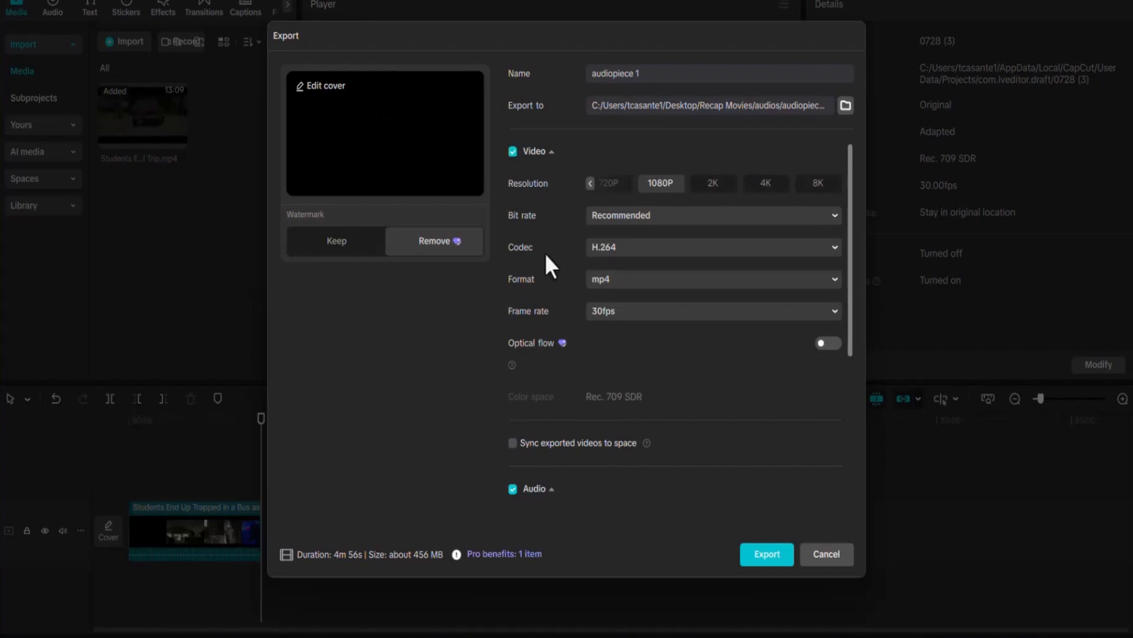
left_click(513, 490)
left_click(511, 494)
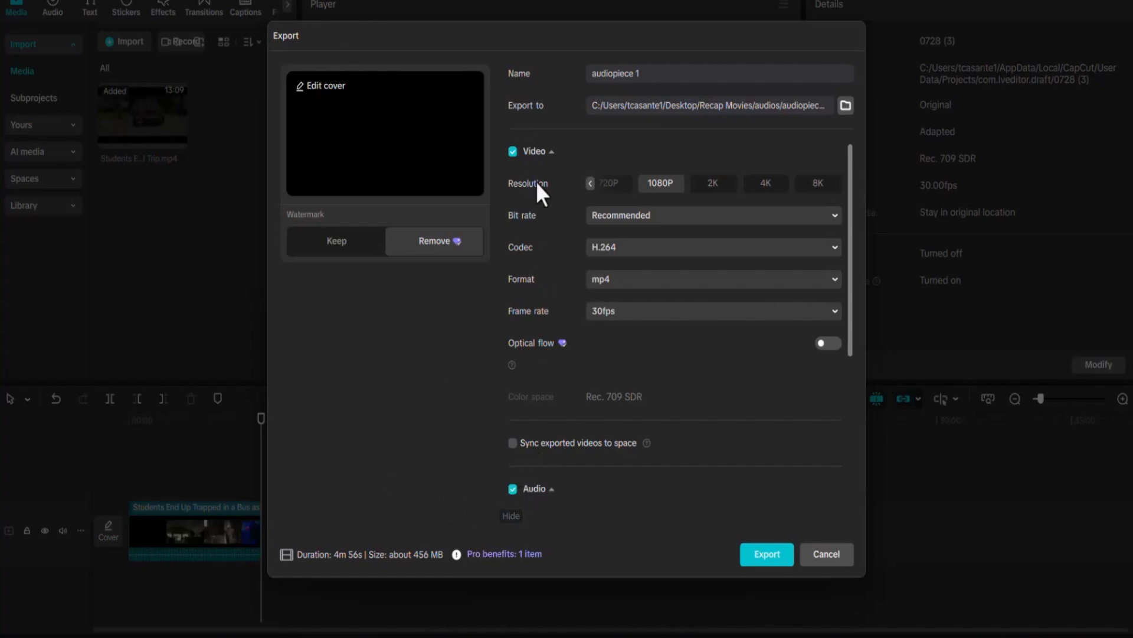
left_click(513, 155)
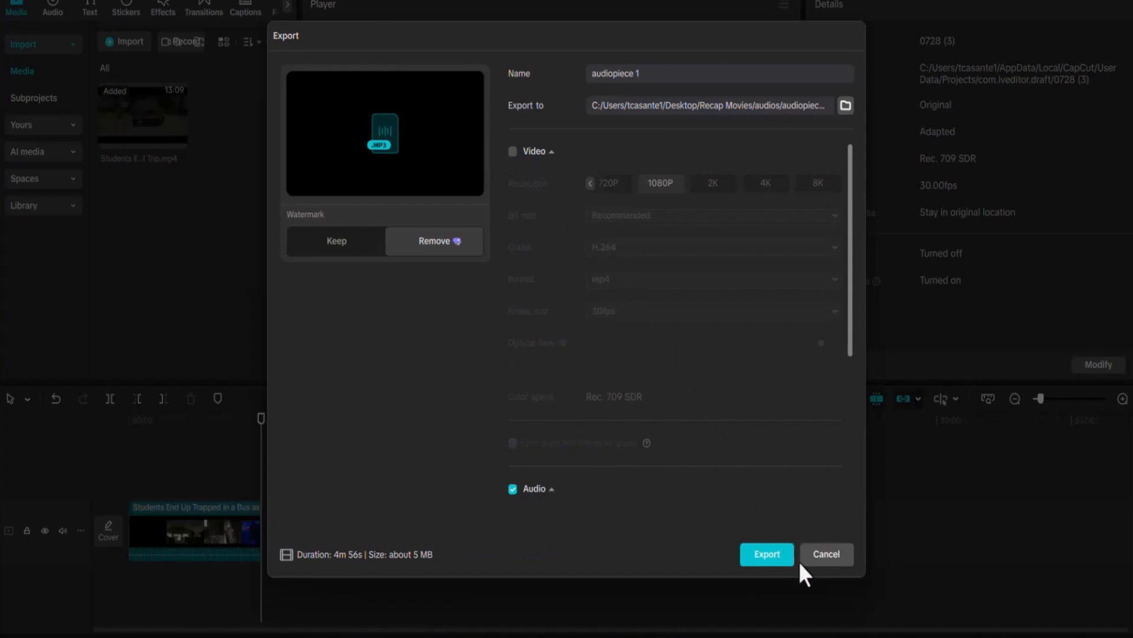
- Export the first piece as audio only and close the export dialog
left_click(768, 555)
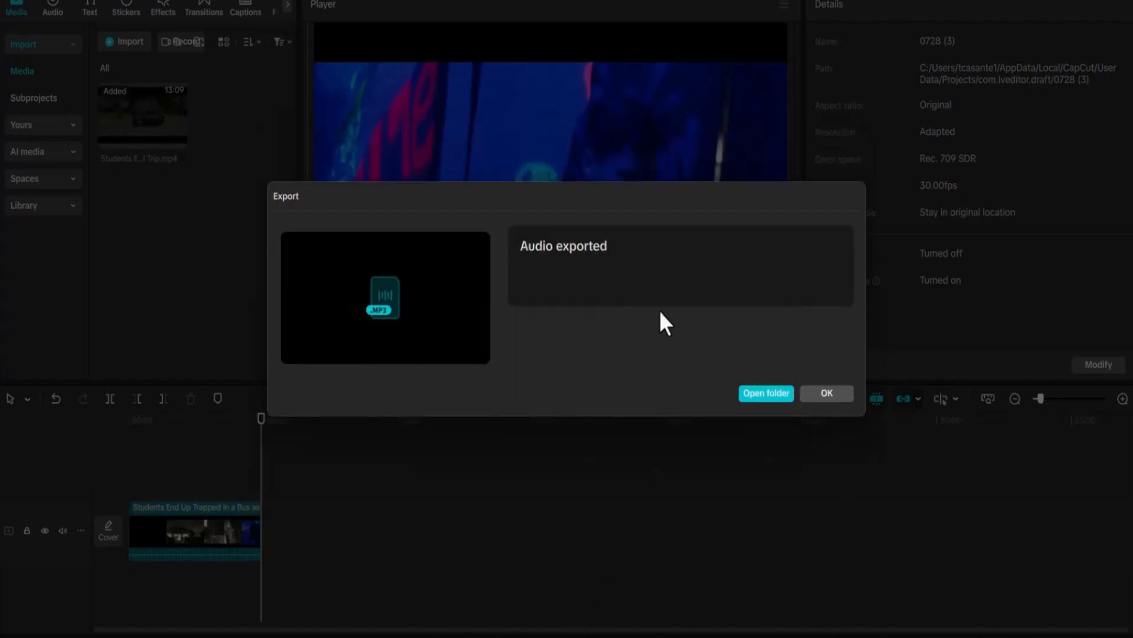
left_click(827, 393)
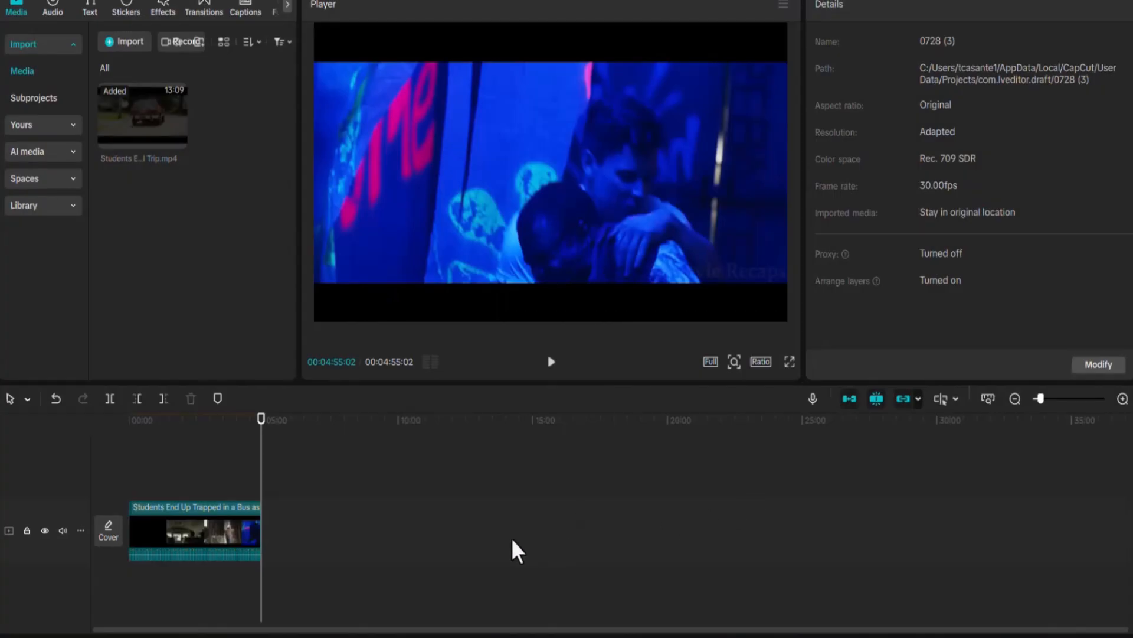
- Restore the deleted second part of the movie clip and delete the already exported first part
left_click(332, 521)
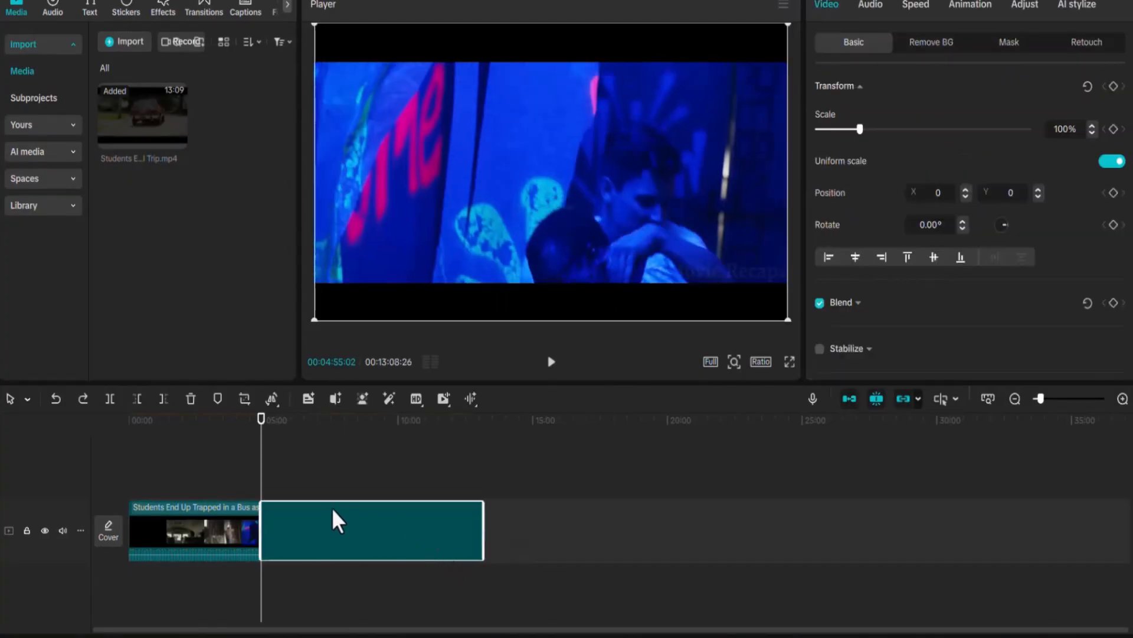
left_click(197, 527)
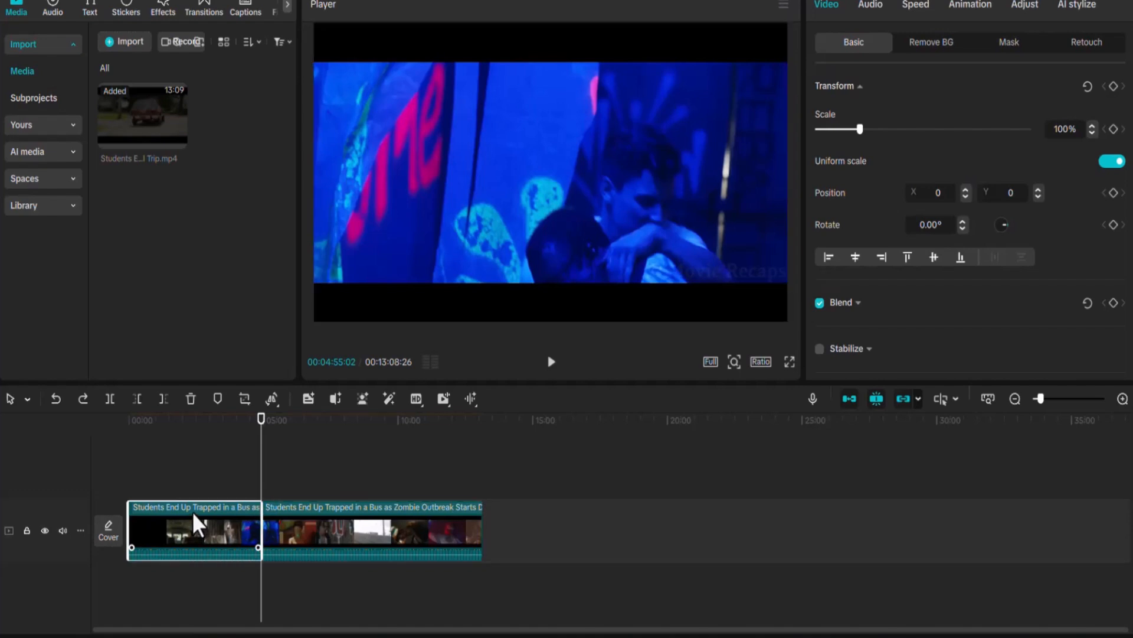
key("Delete")
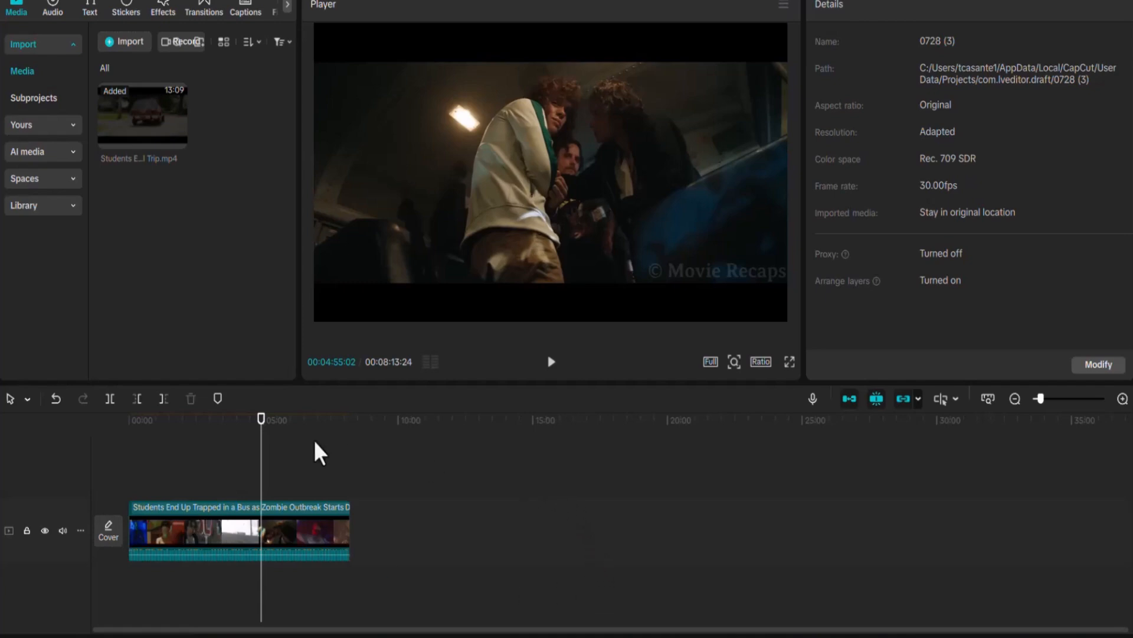
- Split the remaining clip at 00:04:55:02 and delete the section after the split
left_click(111, 400)
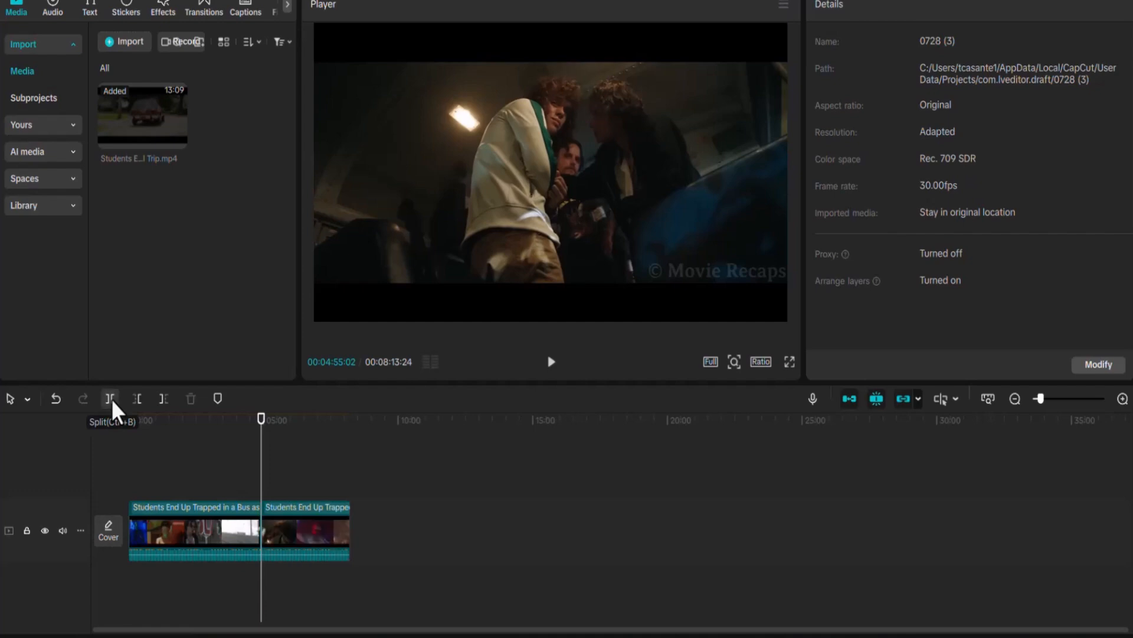
left_click(292, 517)
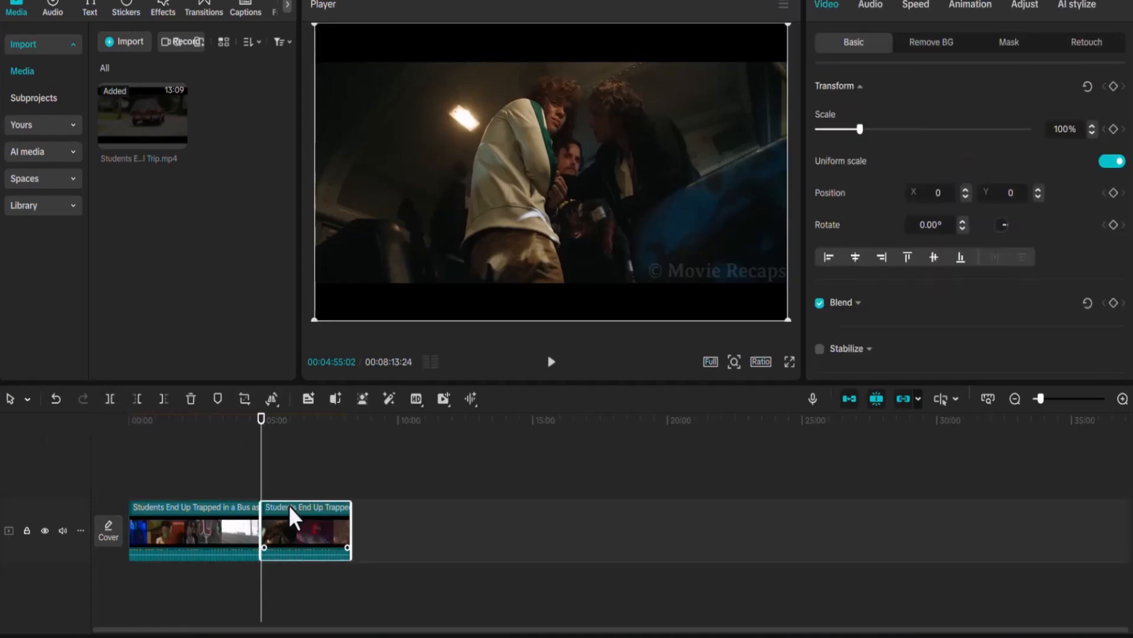
key("Delete")
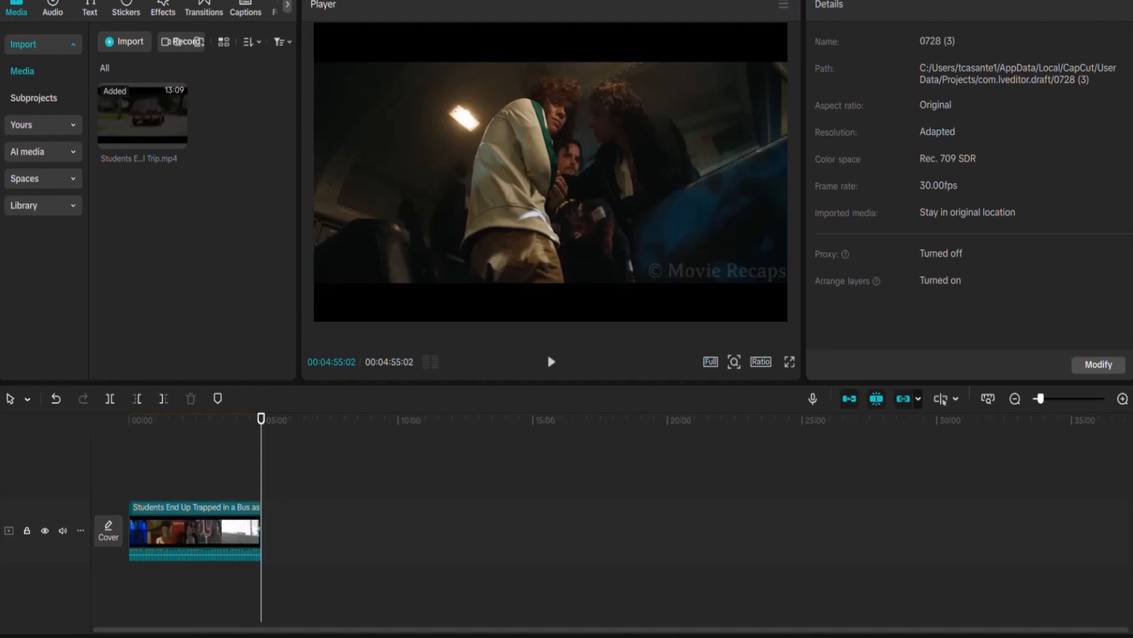
- Export the current piece's audio under the name "audiopiece3", replacing the existing file
key("ctrl+e")
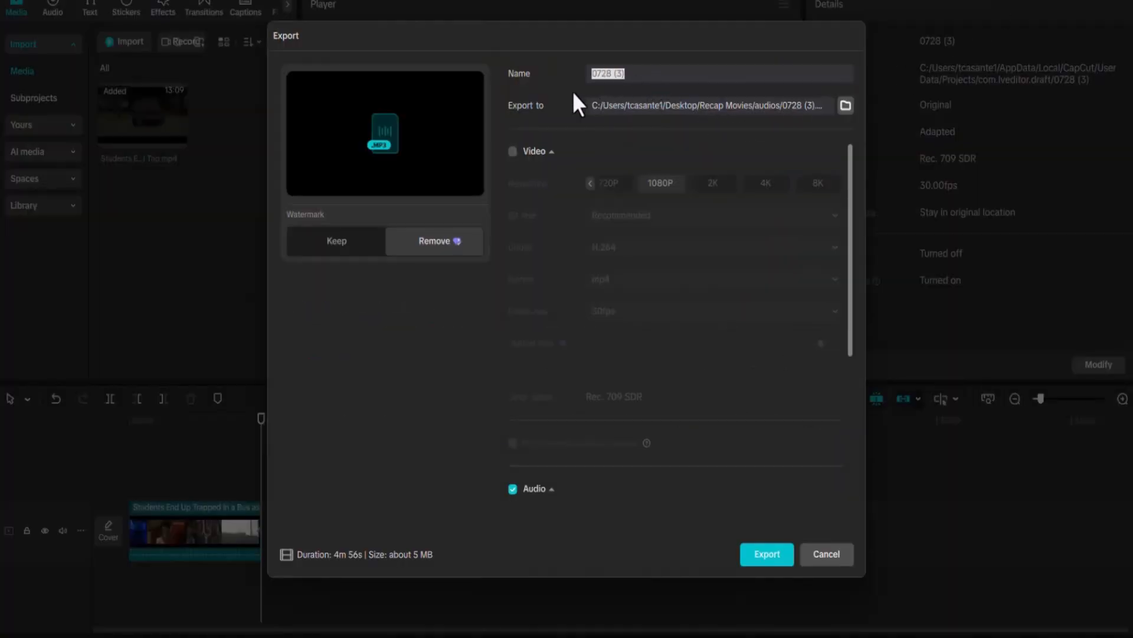
key("BackSpace")
type("audiopiece")
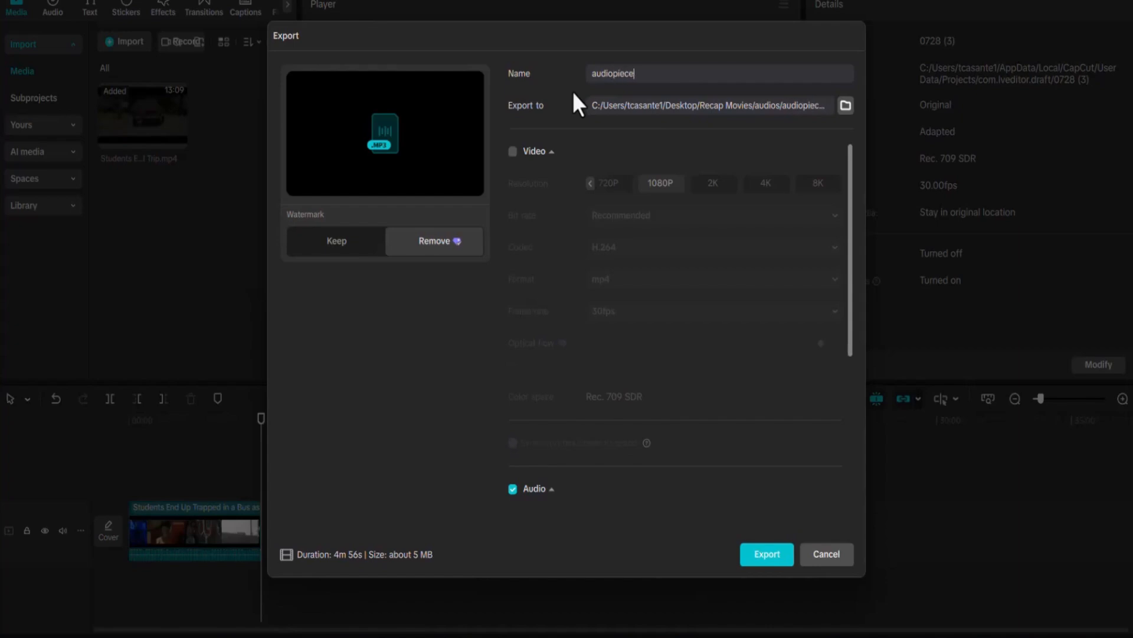
type("3")
left_click(769, 561)
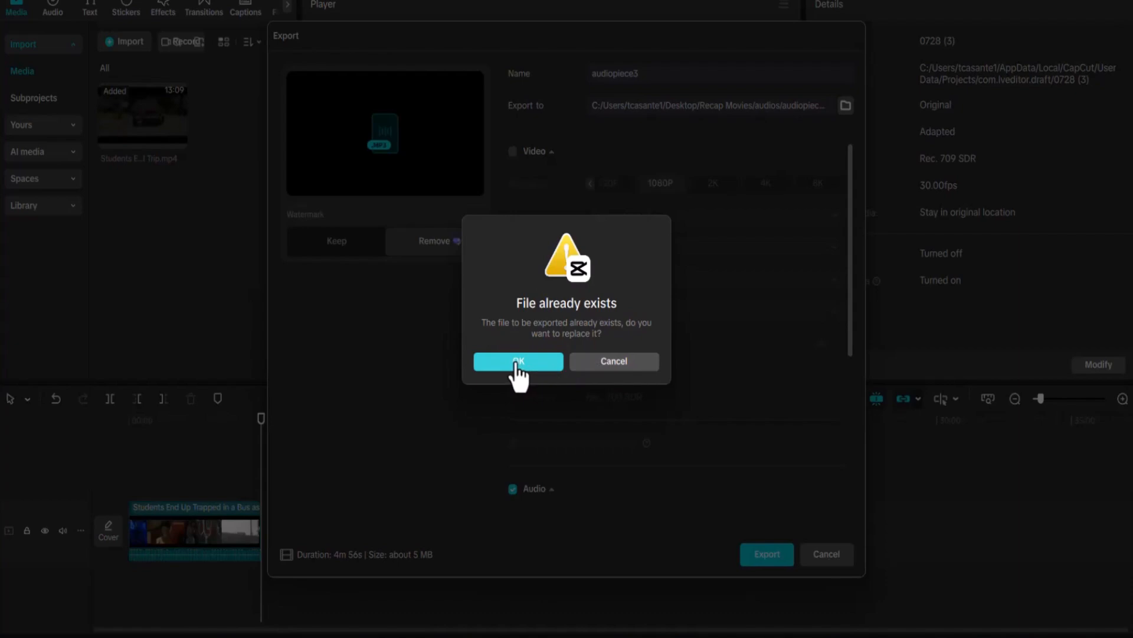
left_click(517, 362)
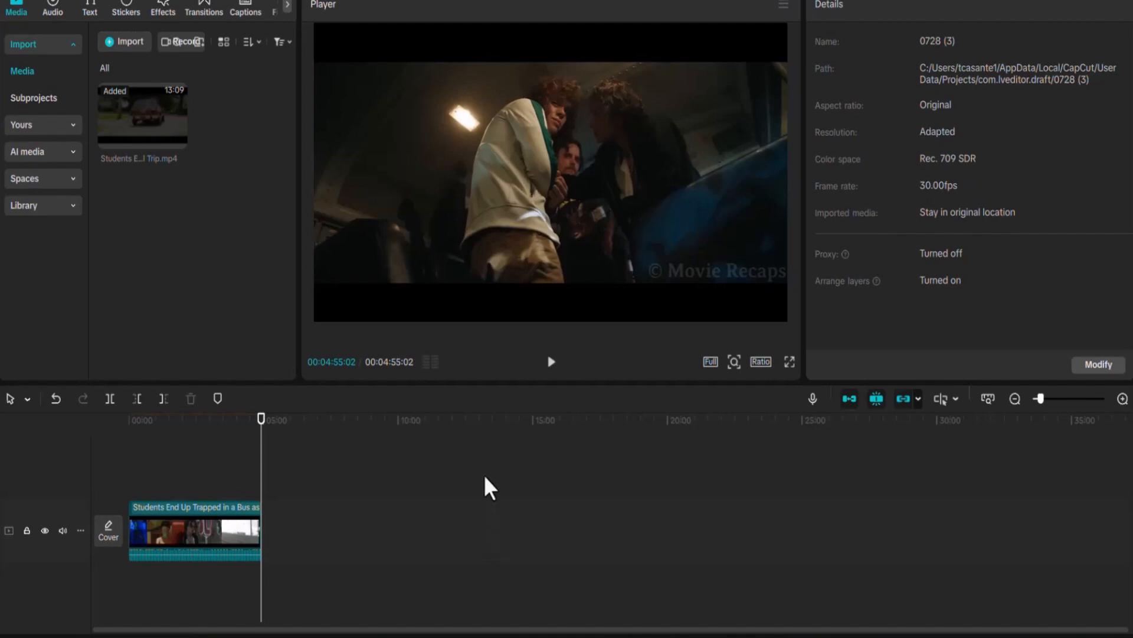
- Restore the deleted final section of the movie clip and delete the already exported section before it
key("ctrl+z")
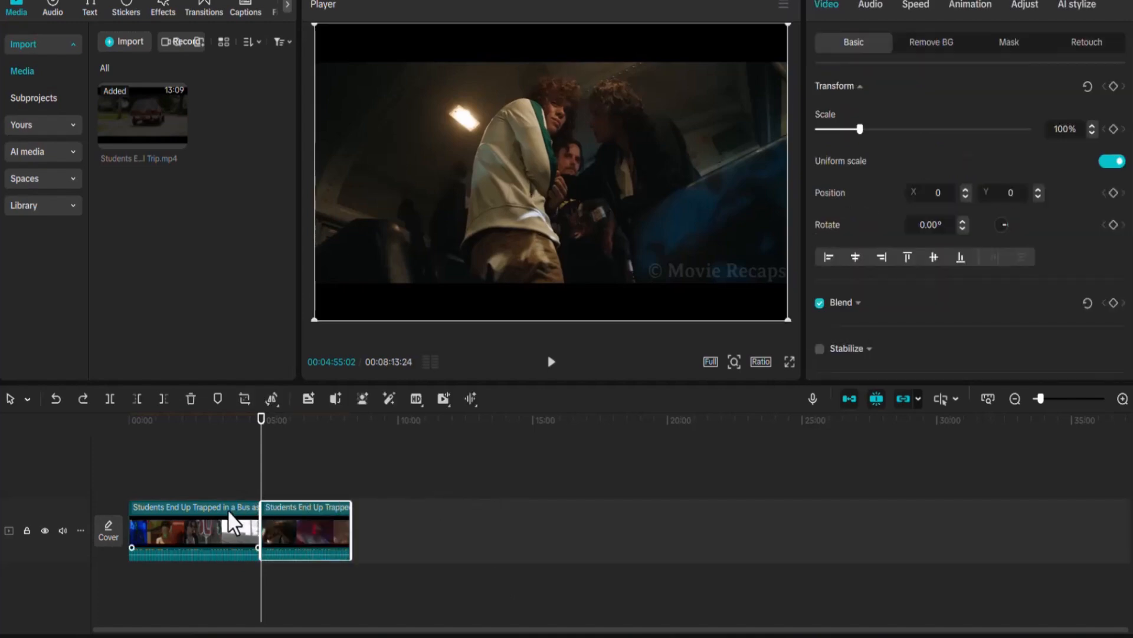
left_click(232, 522)
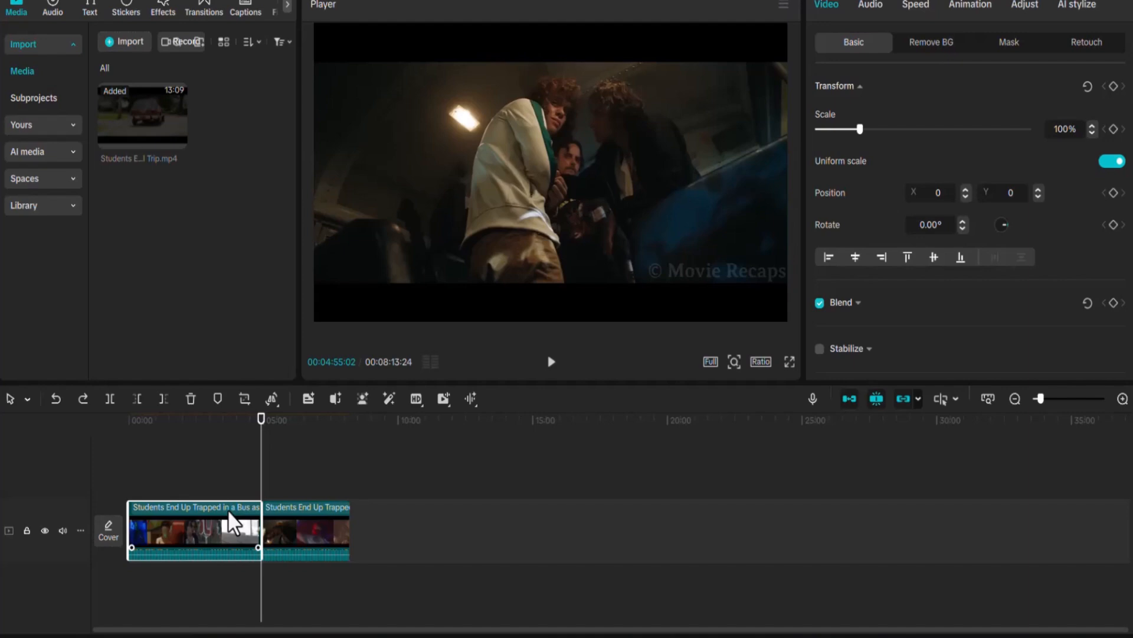
key("Delete")
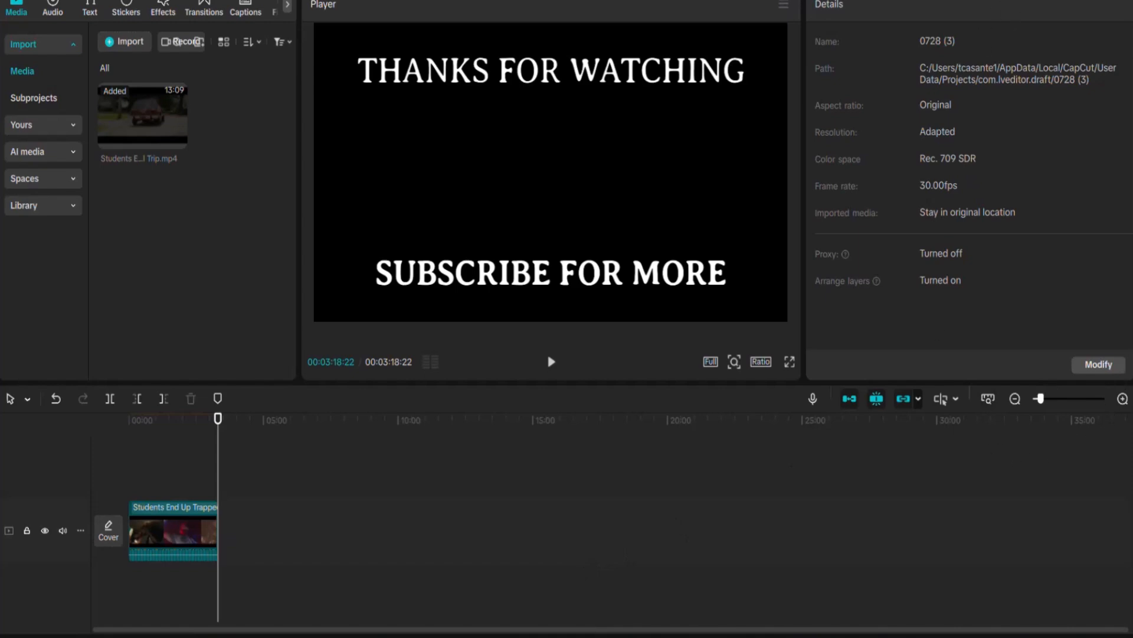
- Export the remaining final section's audio under the name "audiopiece4"
left_click(1025, 1)
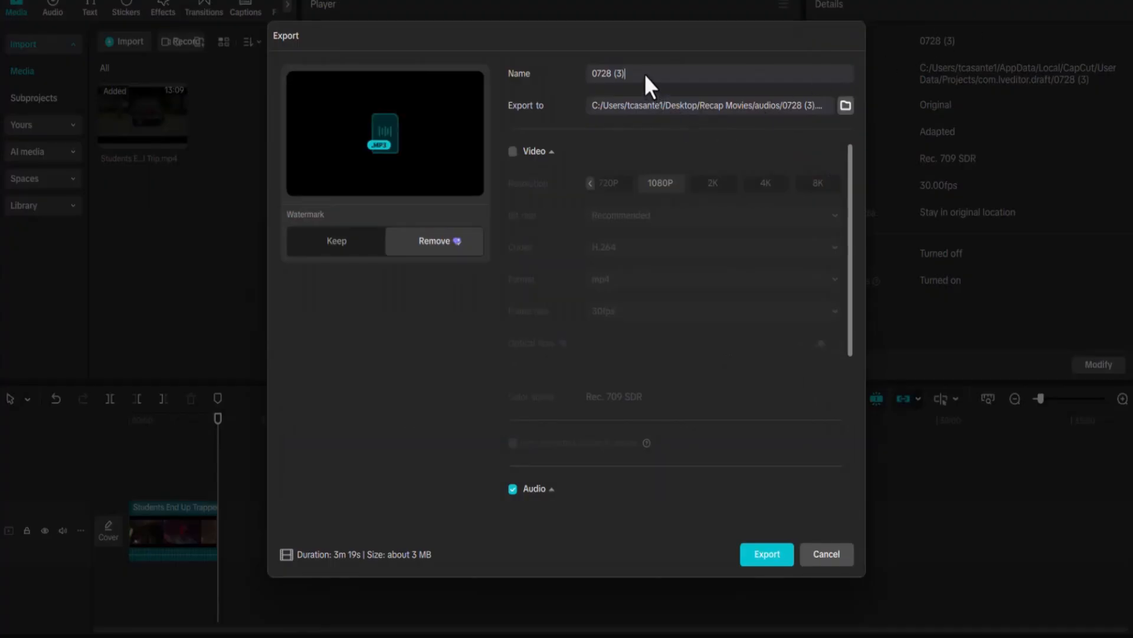
key("BackSpace")
key("BackSpace")
key("BackSpace")
key("BackSpace")
key("BackSpace")
key("BackSpace")
key("BackSpace")
key("BackSpace")
type("audiopiece4")
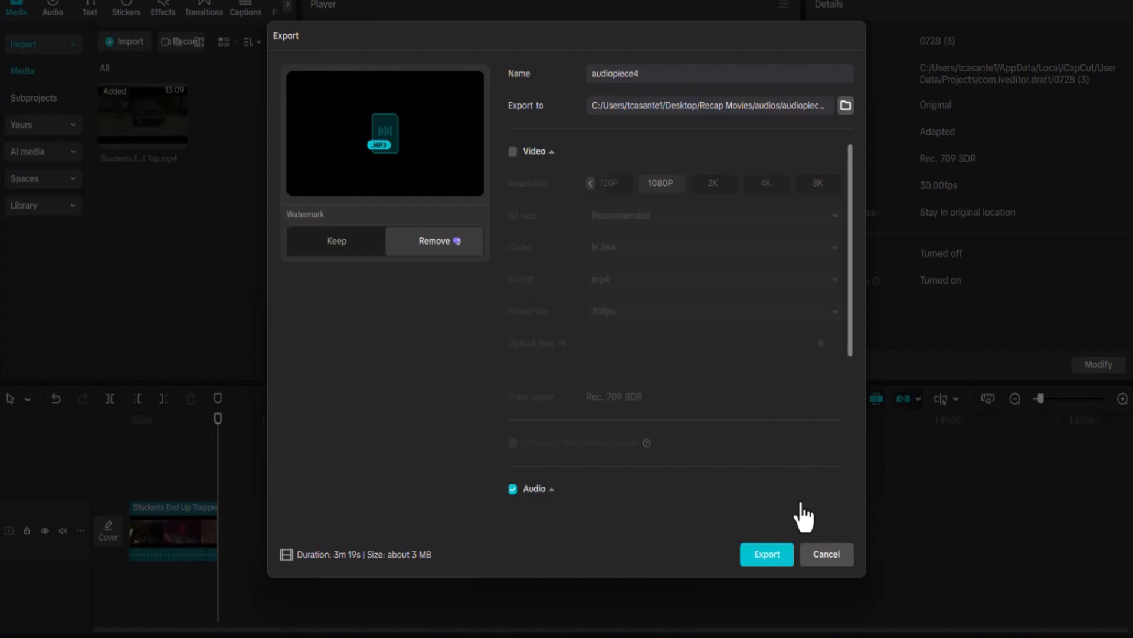
left_click(765, 559)
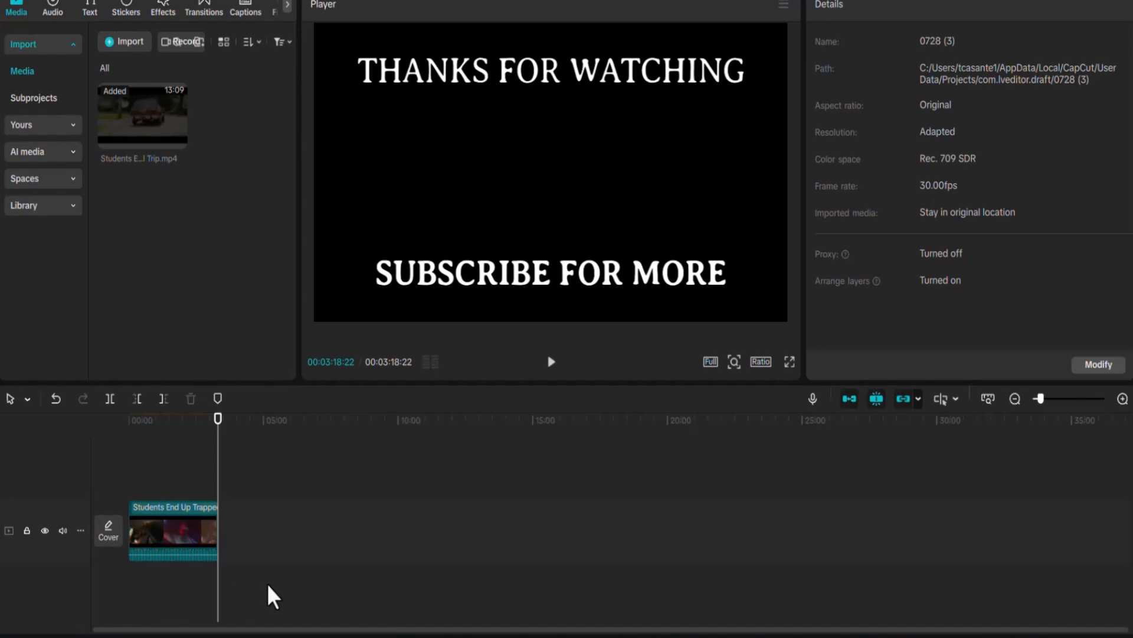
- Undo the deletions and splits until the full-length movie clip is back on the timeline
left_click(197, 536)
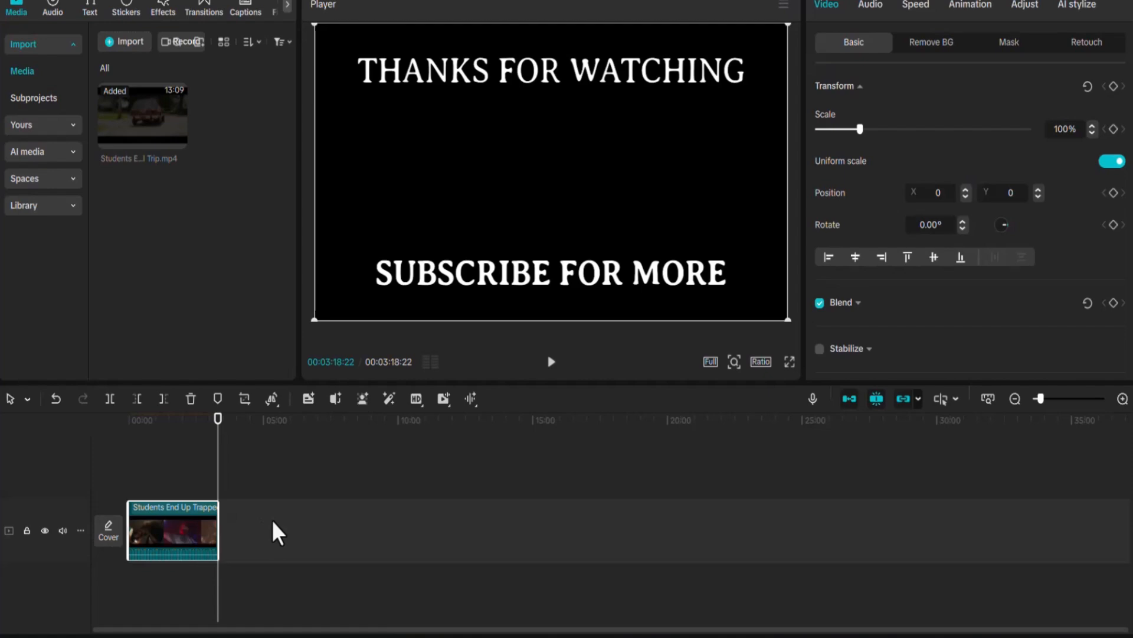
key("ctrl+z")
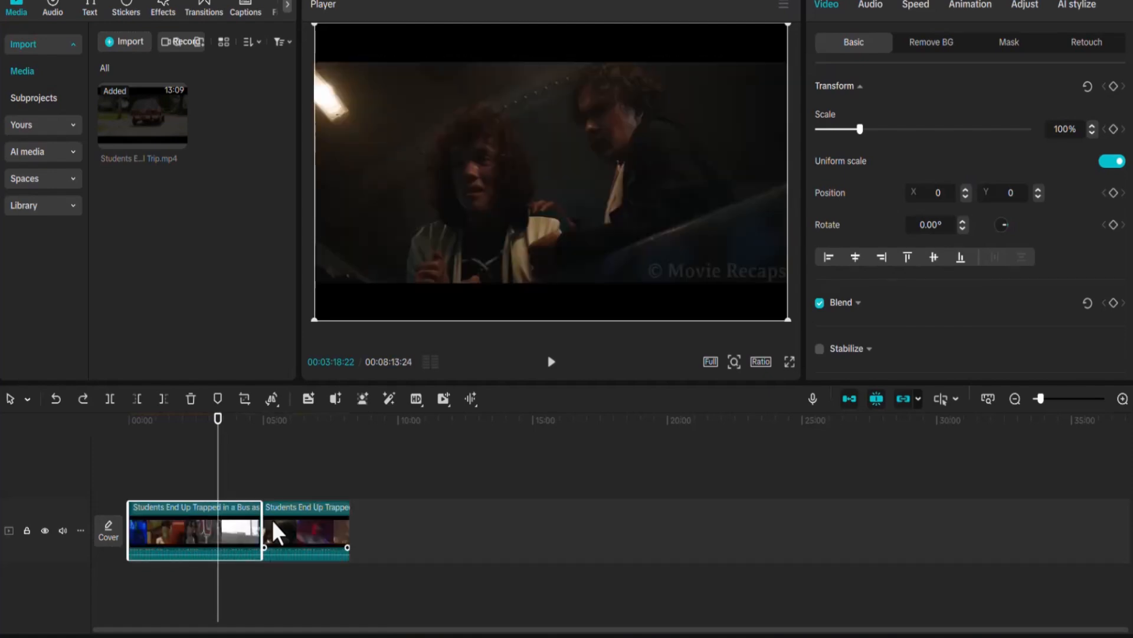
key("ctrl+z")
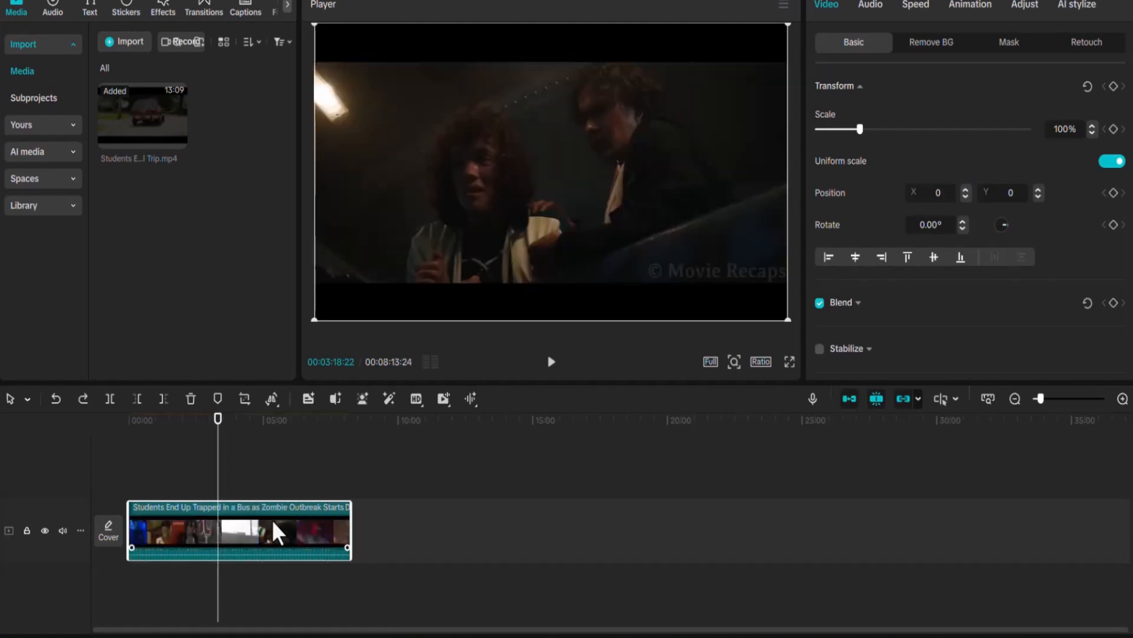
key("ctrl+z")
key("ctrl+z")
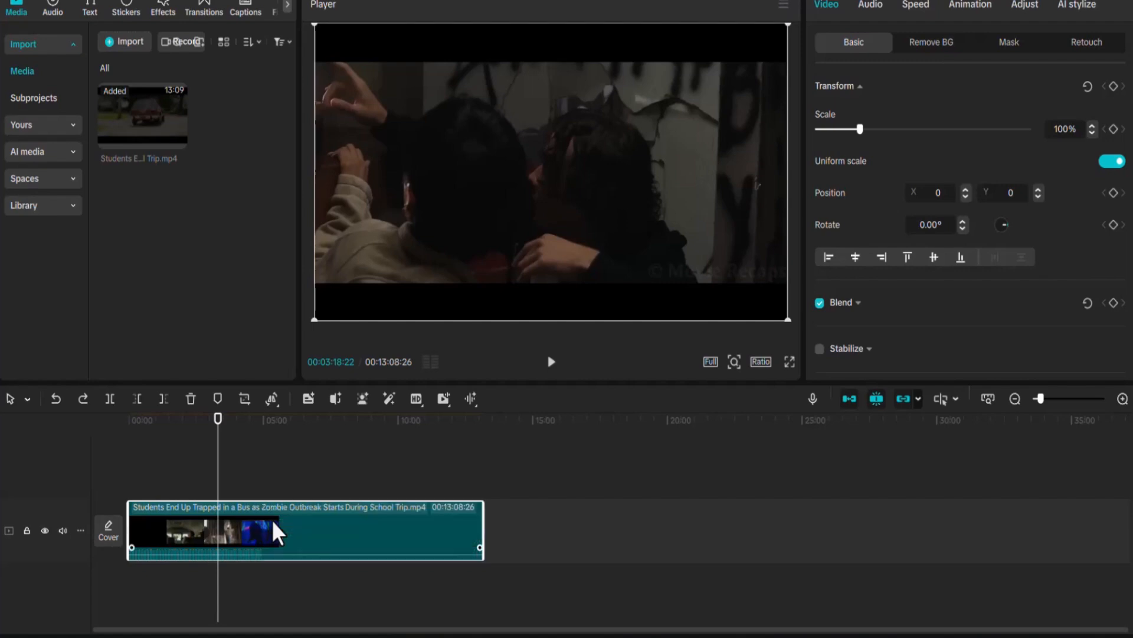
left_click(558, 546)
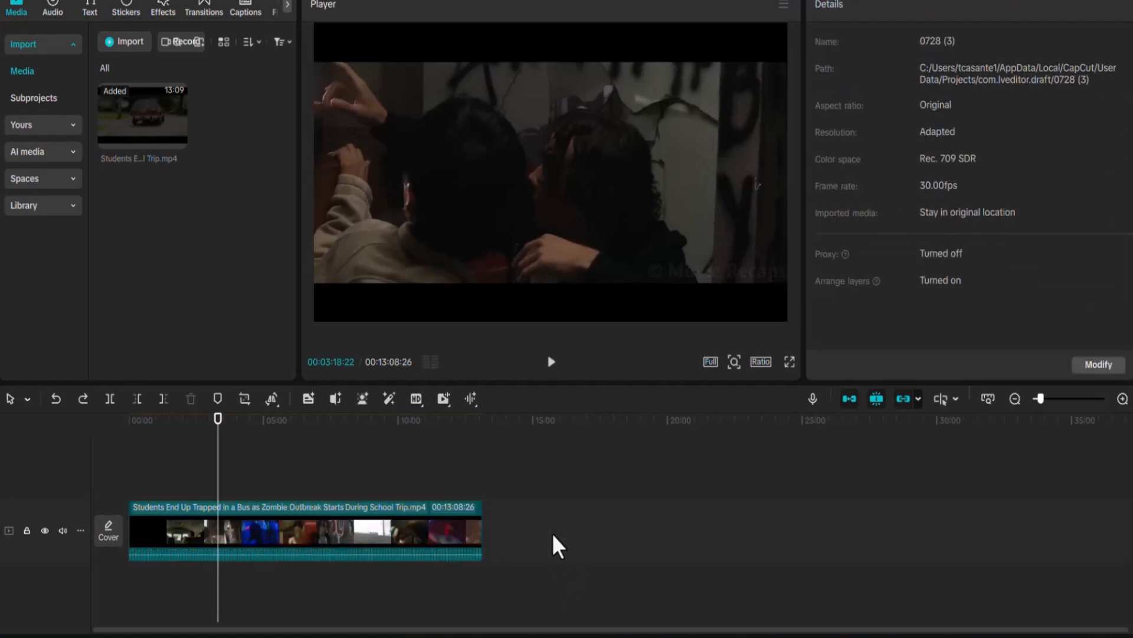
- Scale the movie clip to 136% so the picture fills the frame, and return the playhead to the start
left_click(402, 501)
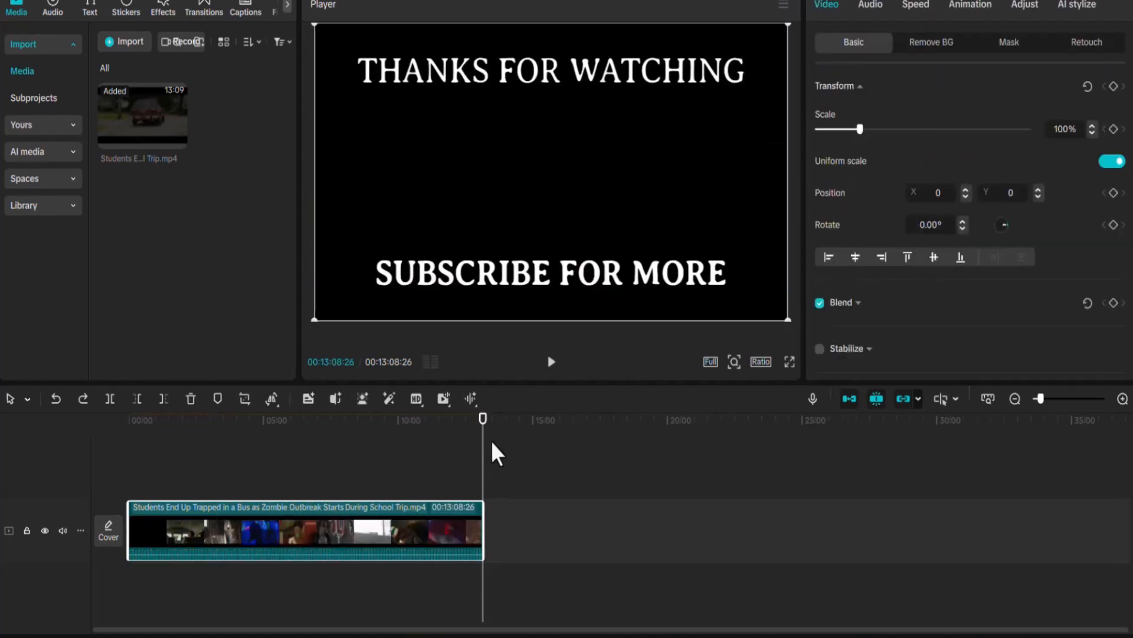
left_click_drag(480, 435, 154, 475)
left_click_drag(240, 470, 76, 470)
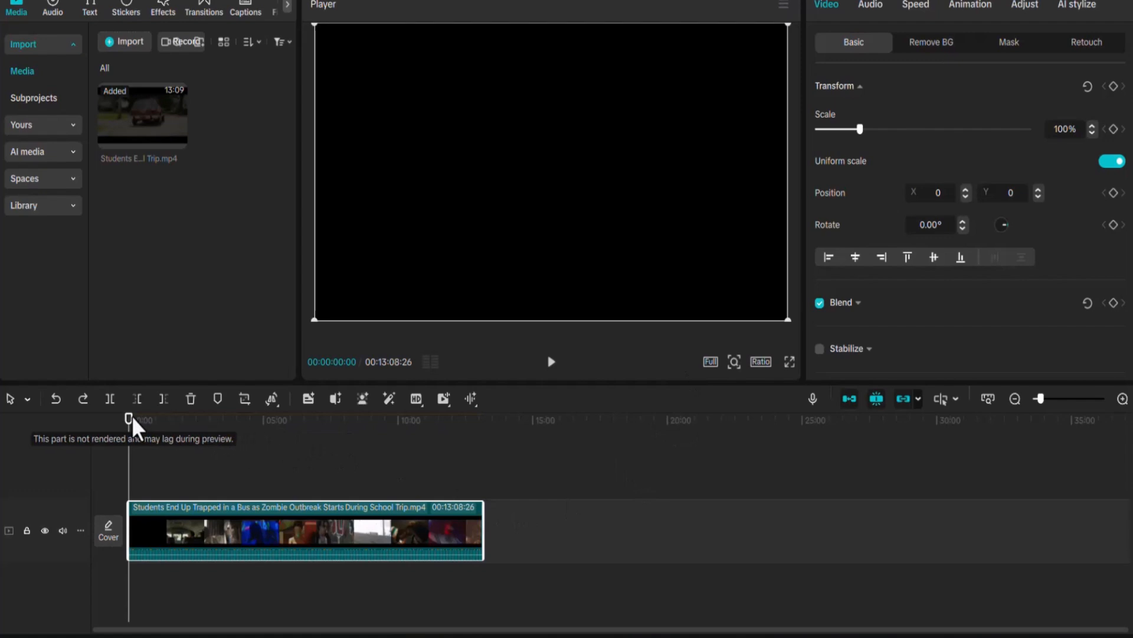
left_click_drag(131, 422, 181, 419)
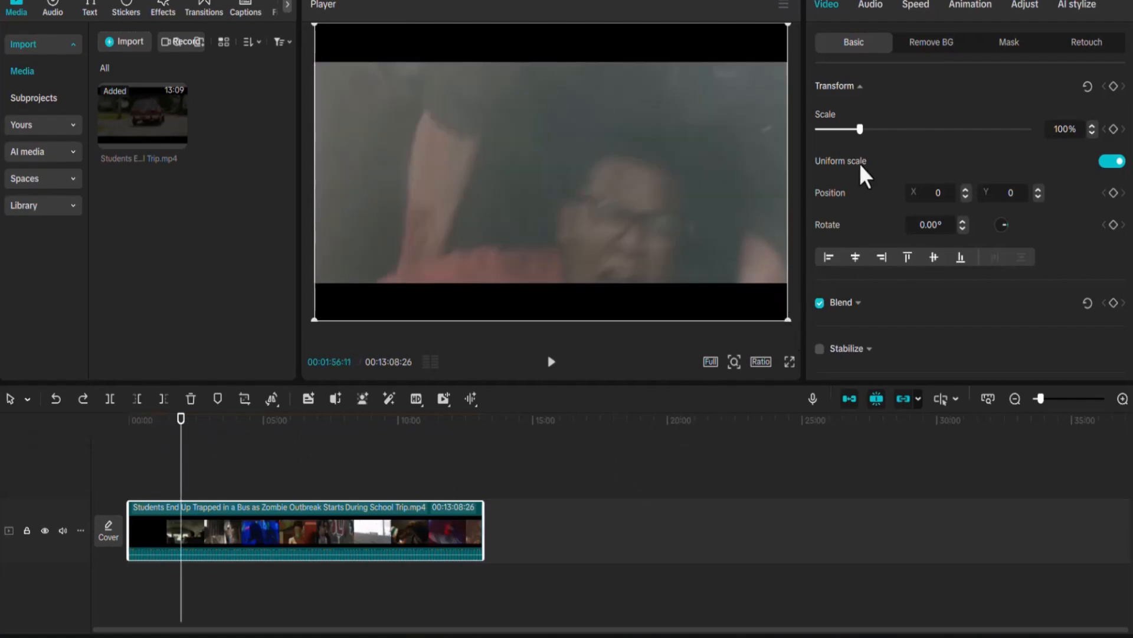
left_click_drag(862, 131, 878, 135)
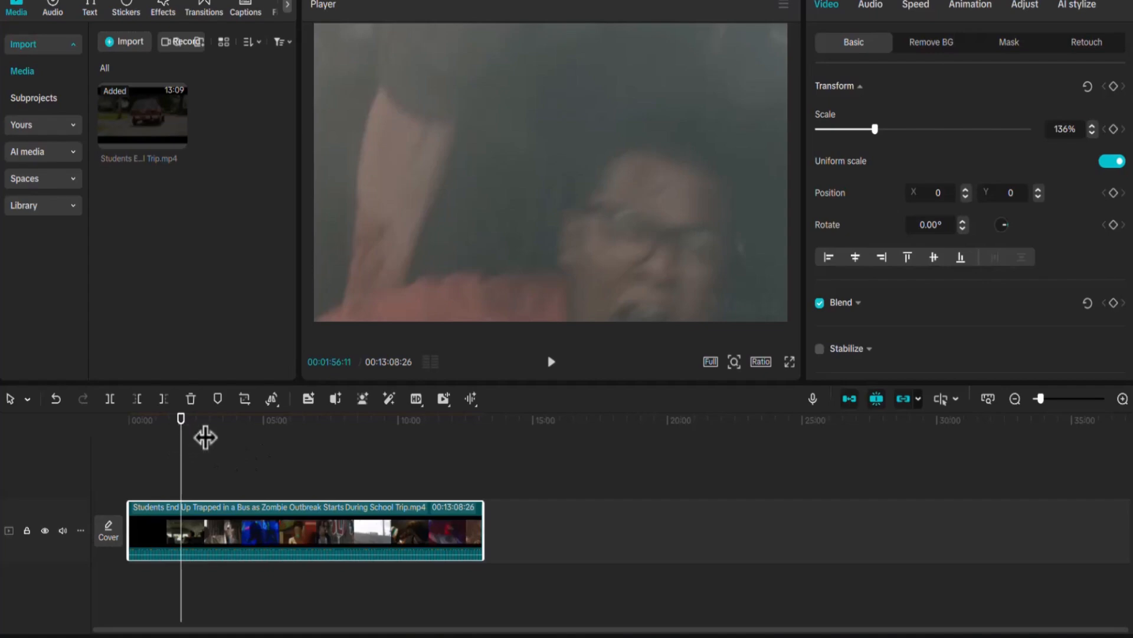
left_click_drag(205, 437, 88, 430)
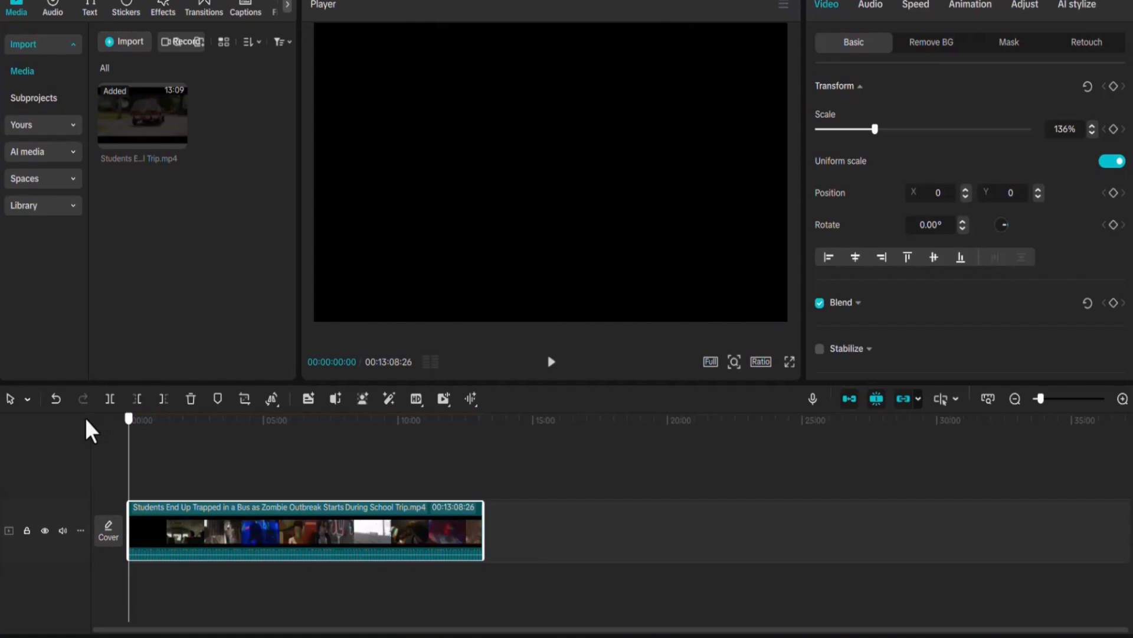
- Extract the audio from the movie clip and delete the separated audio track
right_click(232, 512)
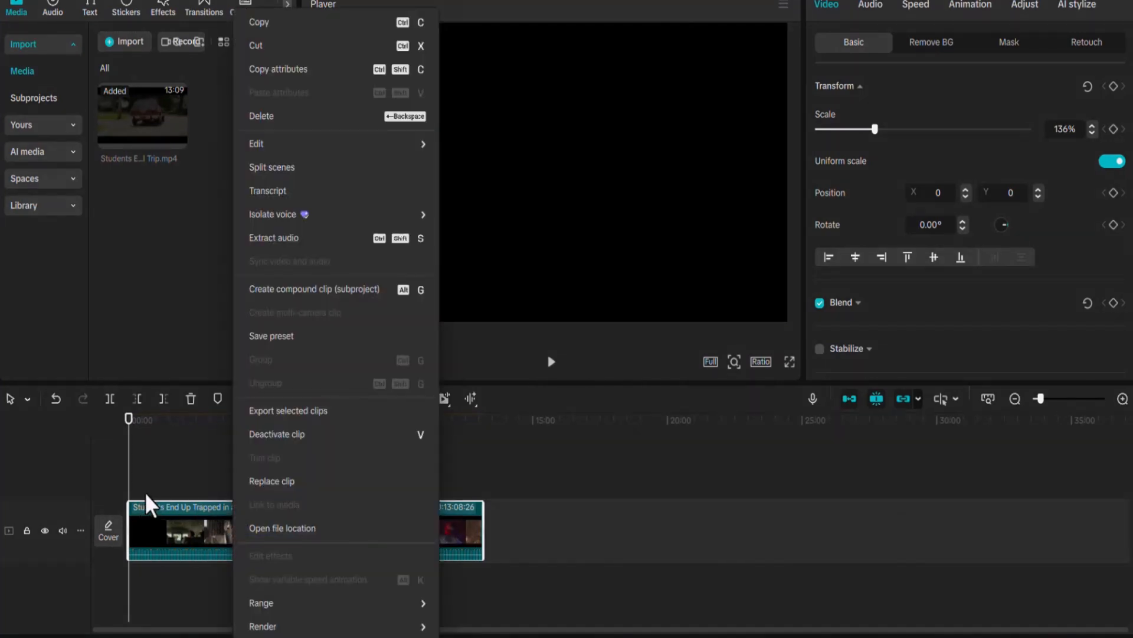
left_click(272, 239)
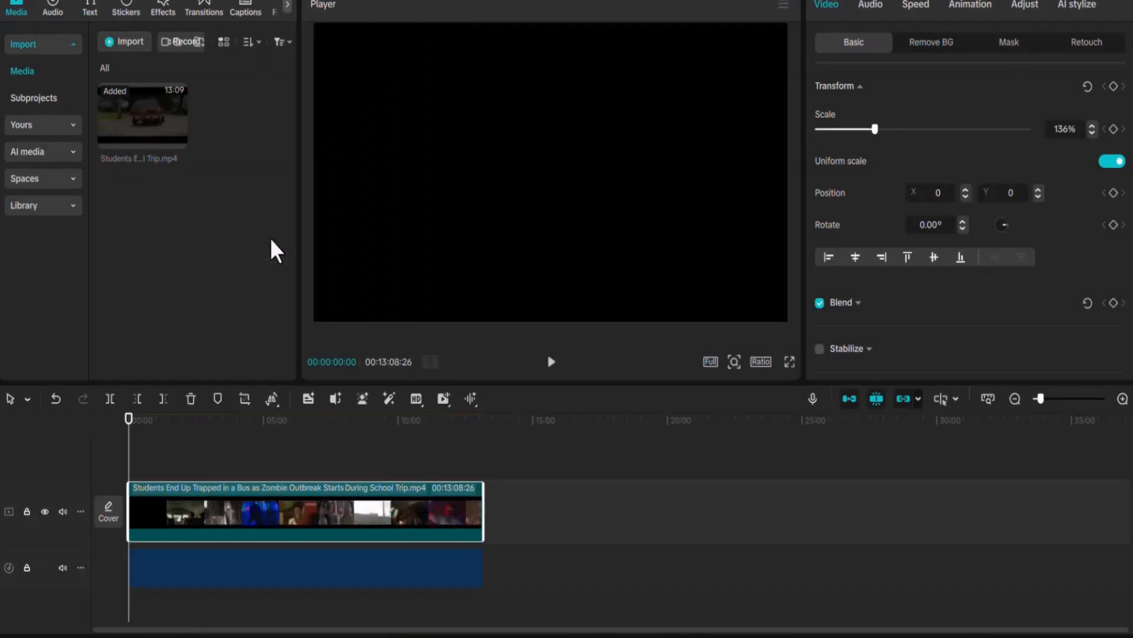
left_click(414, 565)
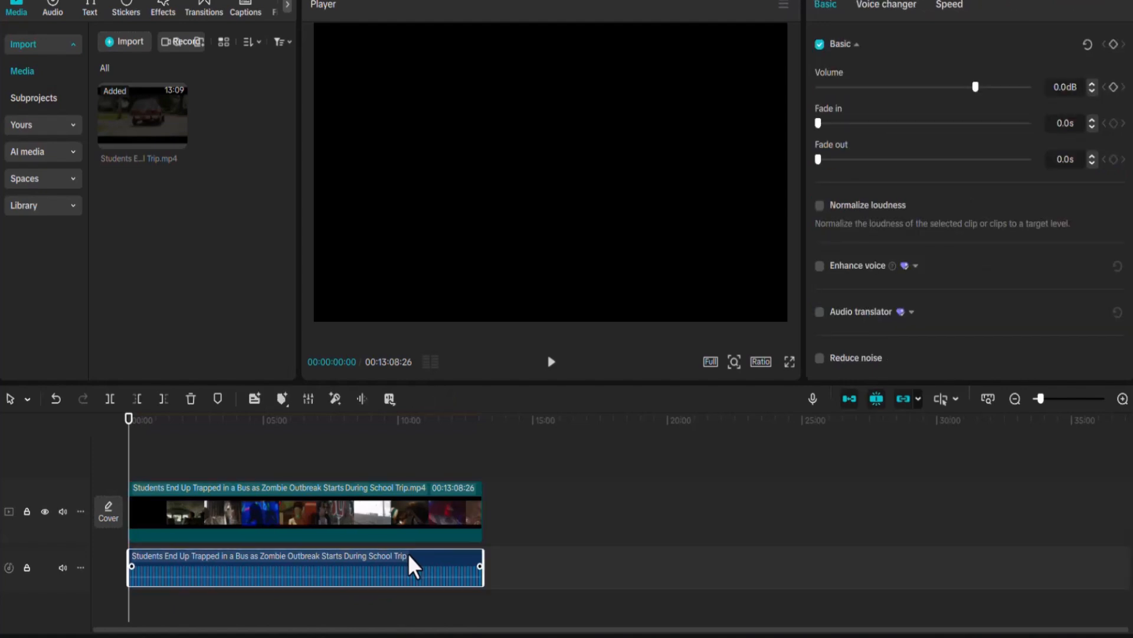
key("Delete")
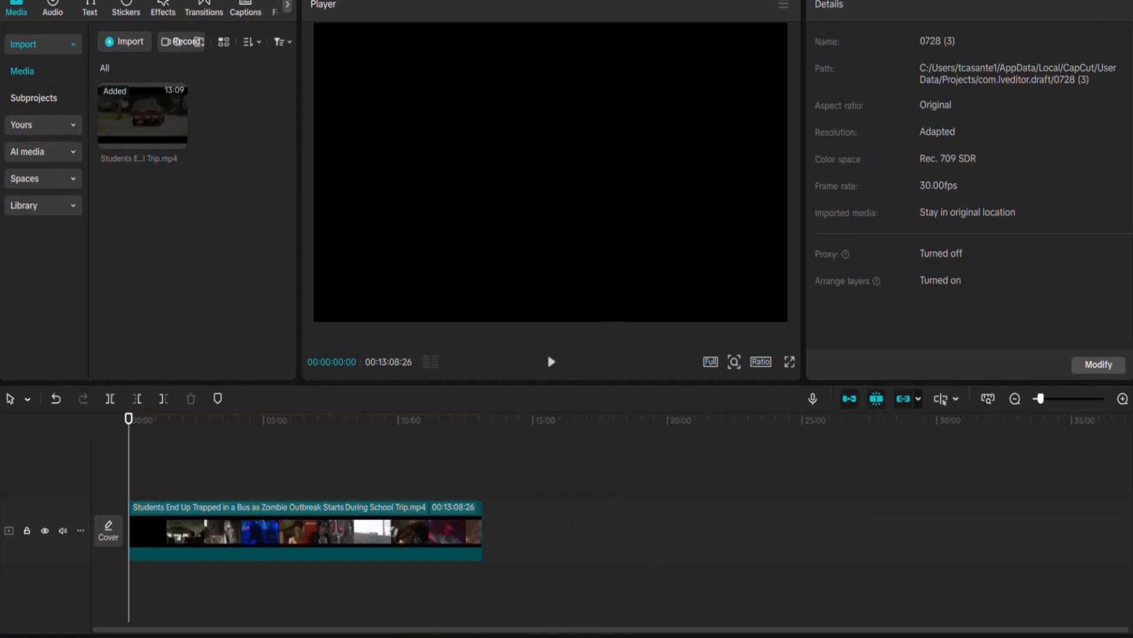
- Switch to File Explorer and check the exported audio pieces in the audios folder
left_click(586, 636)
left_click(633, 251)
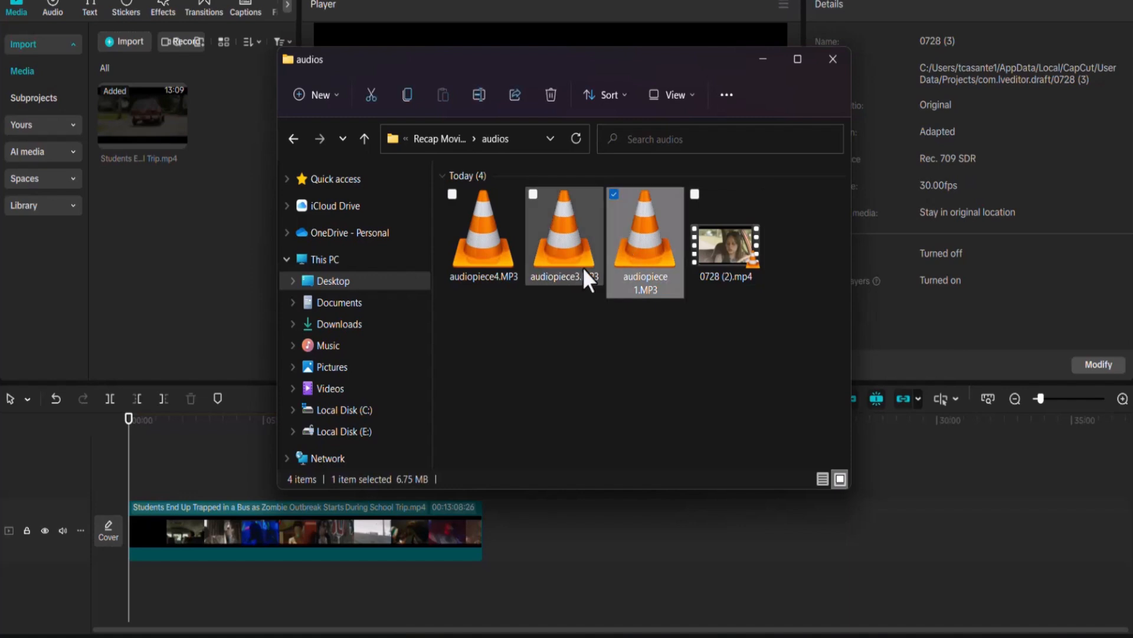
left_click(509, 277)
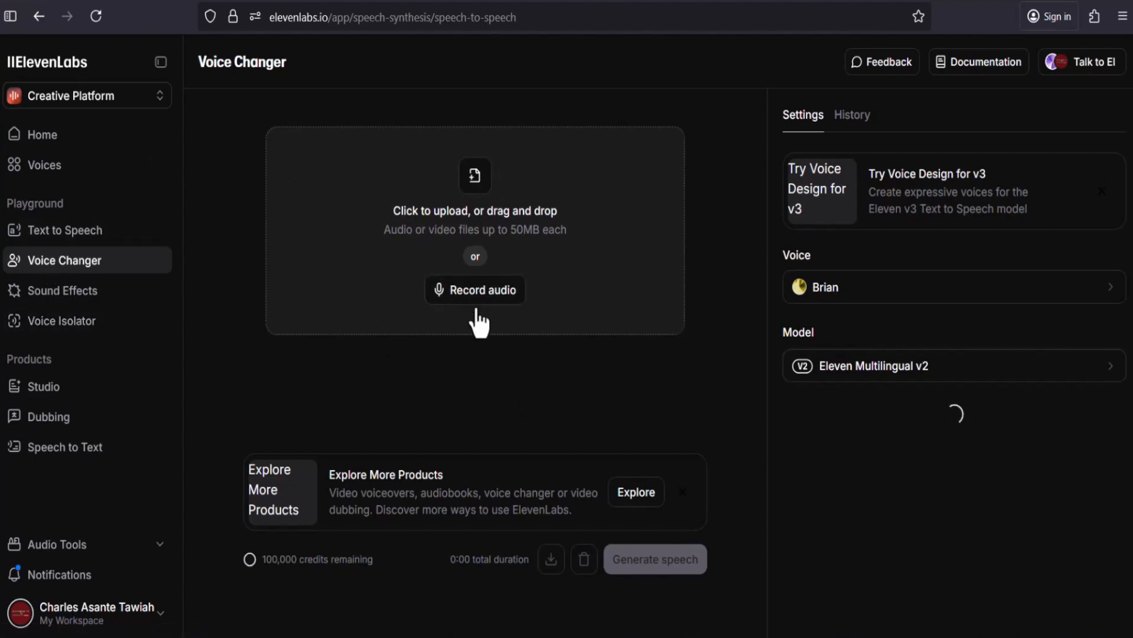
- Upload "audiopiece 1.MP3" from the audios folder to ElevenLabs' Voice Changer and generate the converted speech
left_click(475, 225)
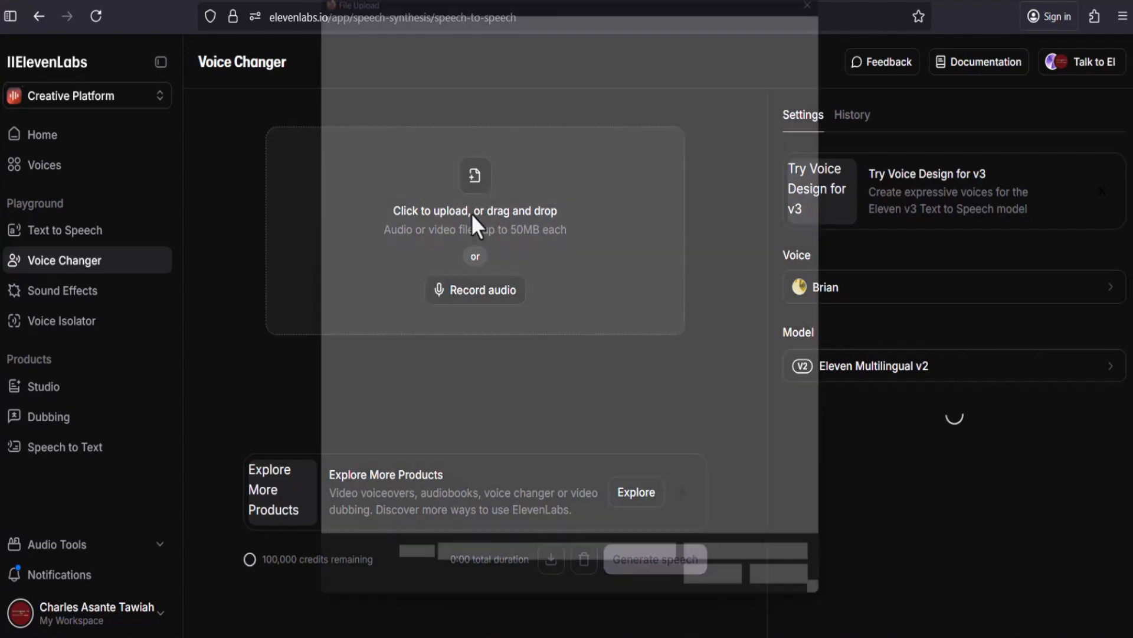
left_click(459, 111)
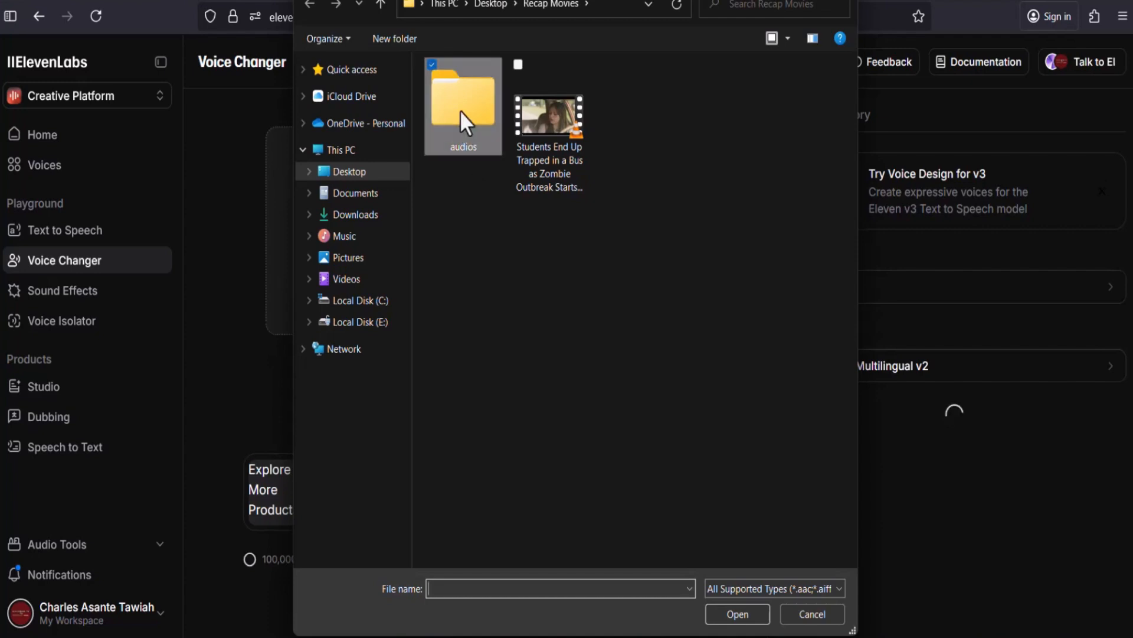
double_click(460, 111)
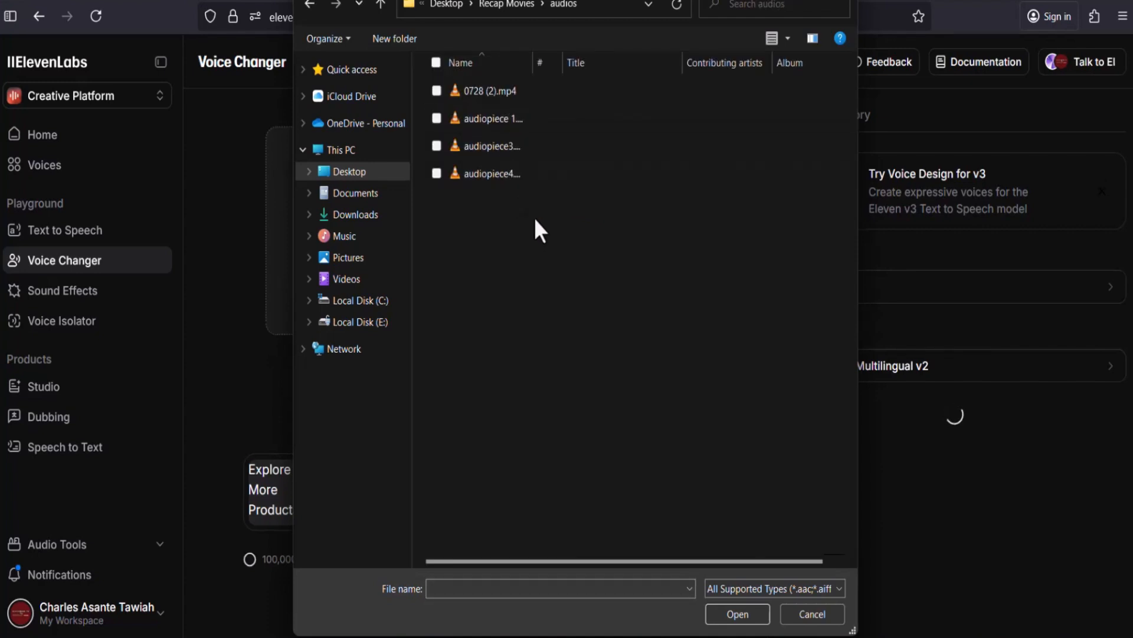
left_click_drag(534, 63, 623, 64)
left_click(515, 119)
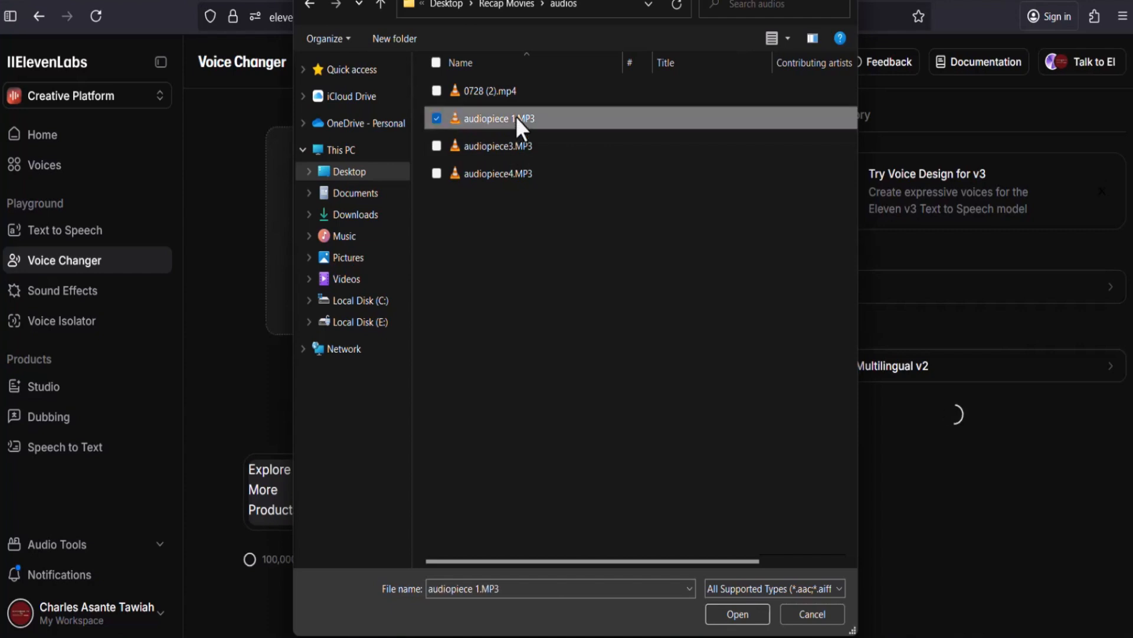
left_click(730, 615)
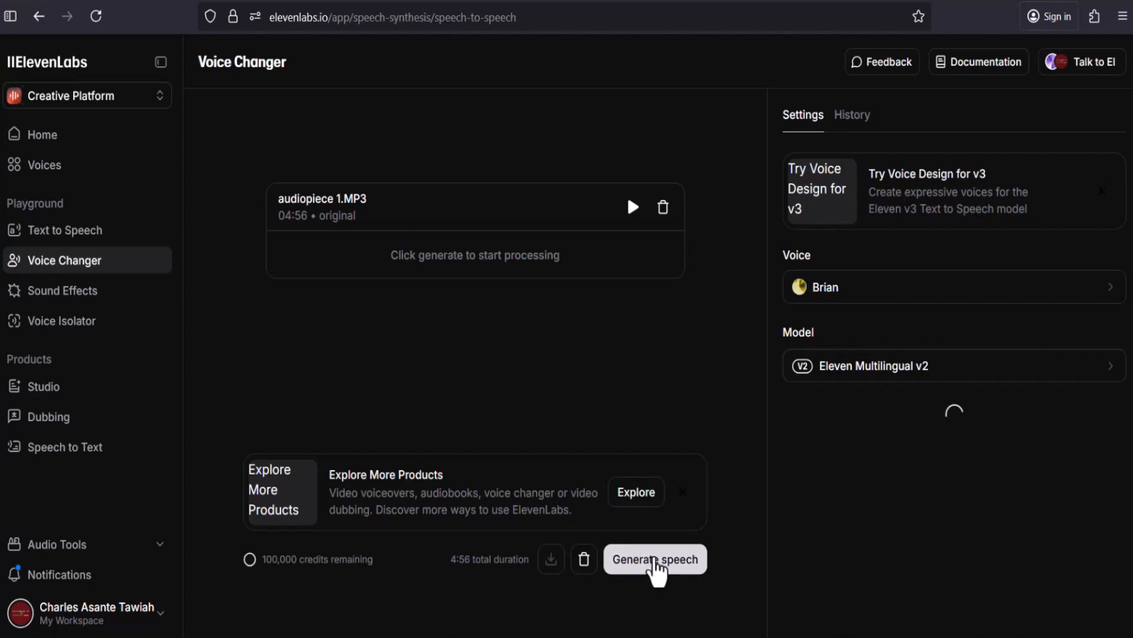
left_click(655, 561)
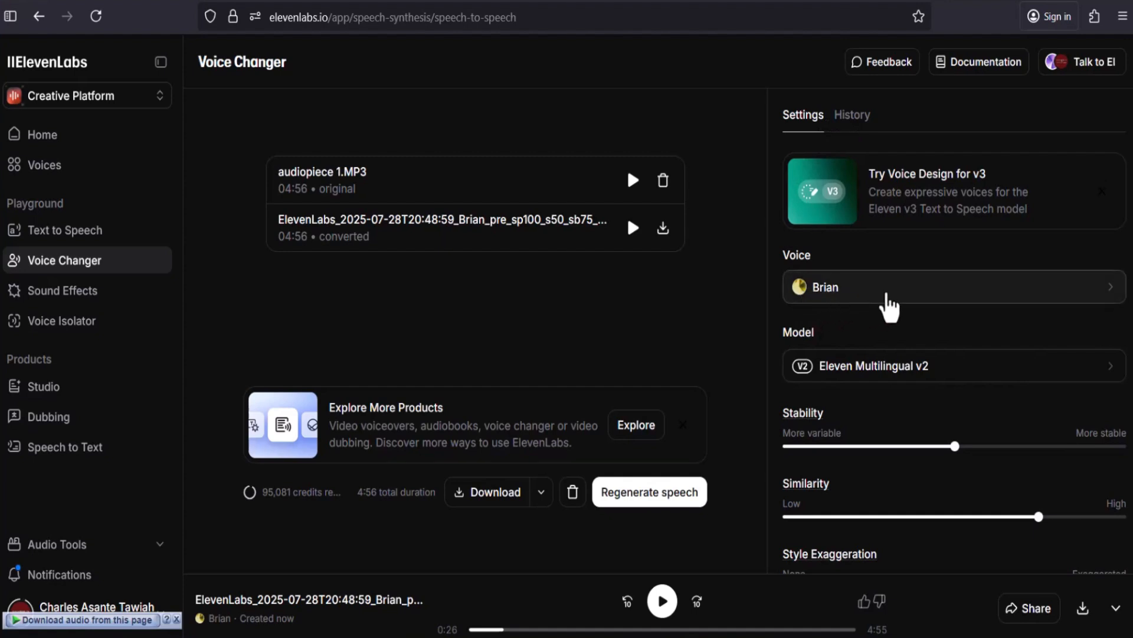
- Open the voice selection and listen to the preview of the last voice in the recently used list
left_click(887, 295)
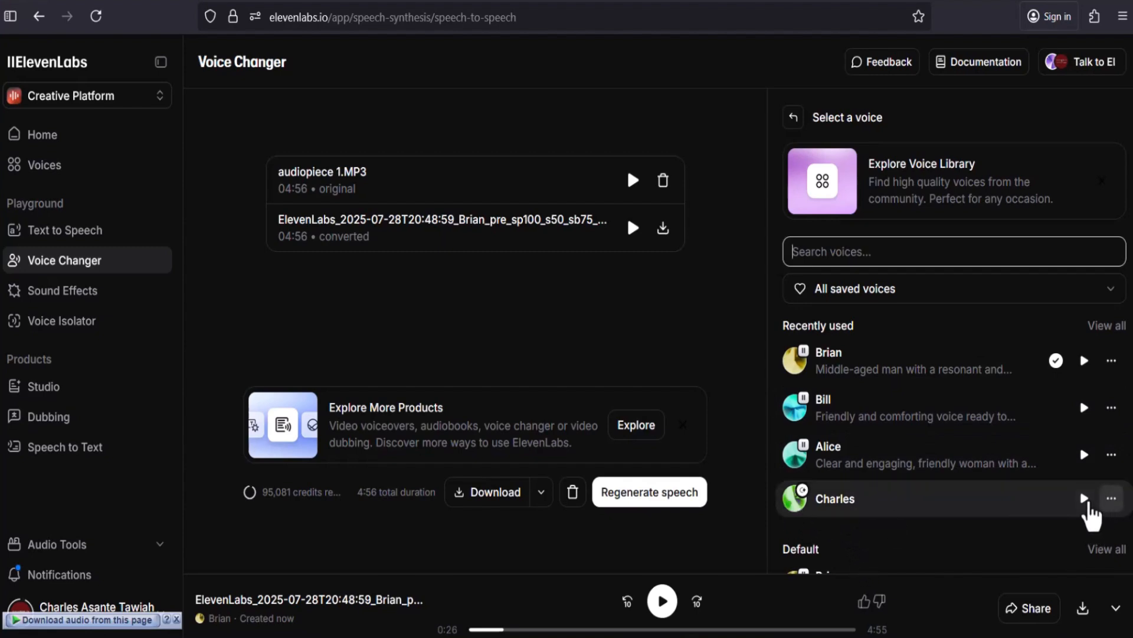
left_click(1085, 501)
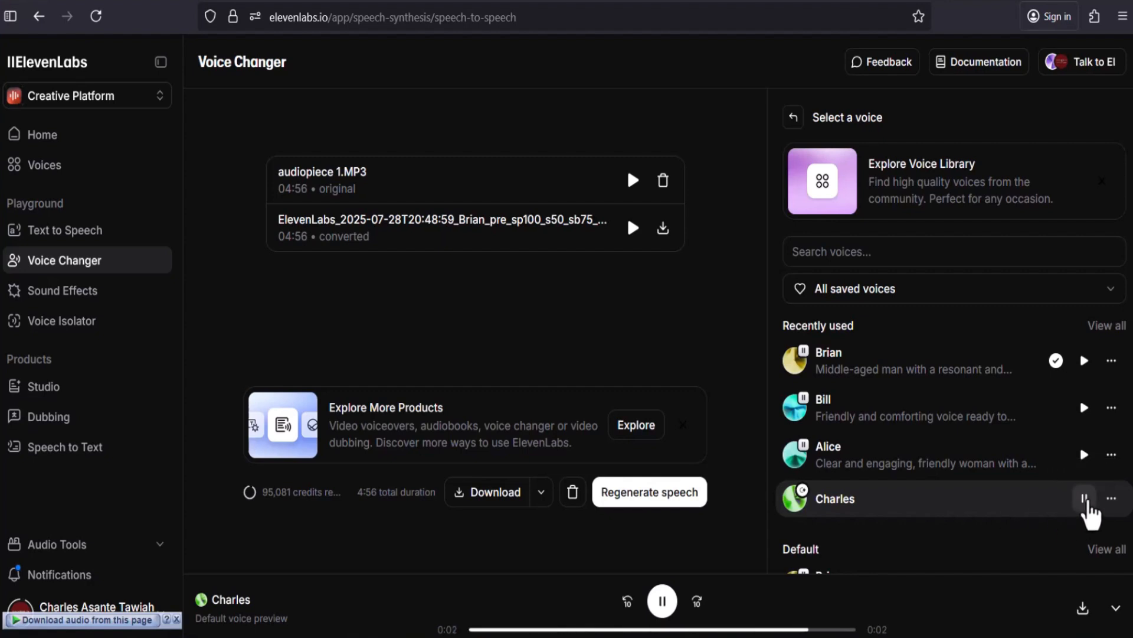
left_click(1085, 499)
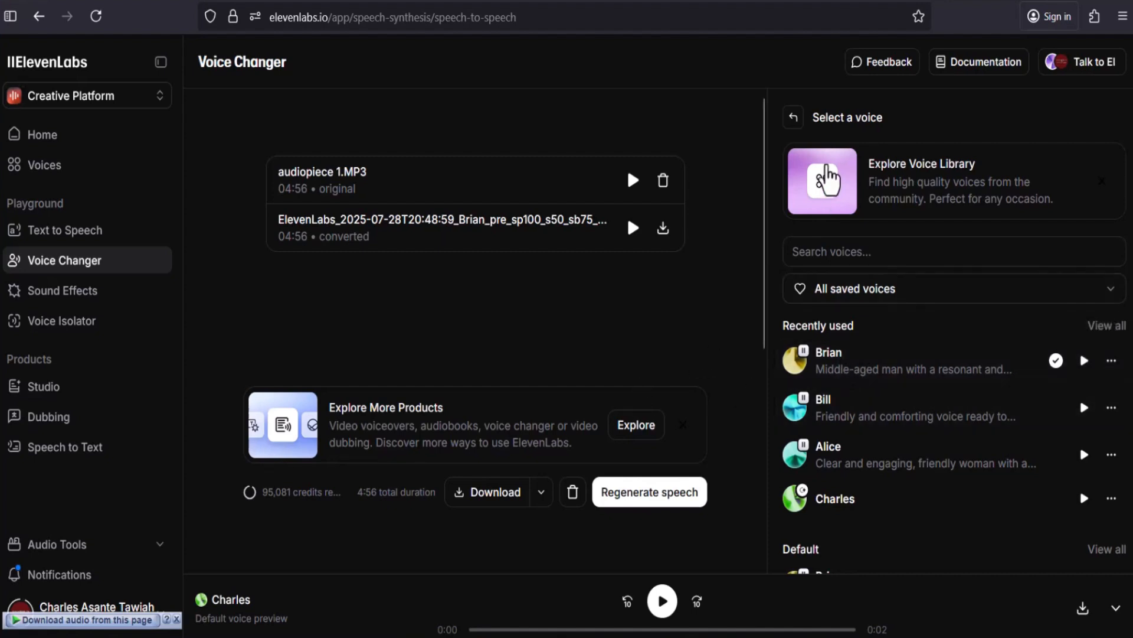
- Look through the remaining voices in the list, return to the settings and review the model and voice options
scroll(1063, 448, "down", 8)
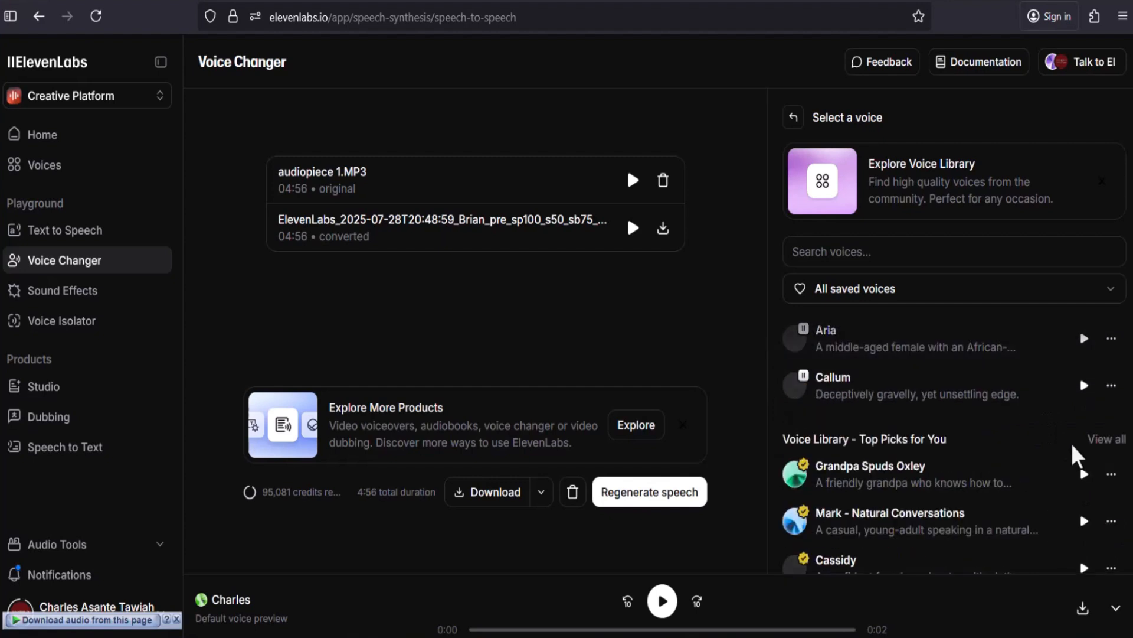
left_click(788, 121)
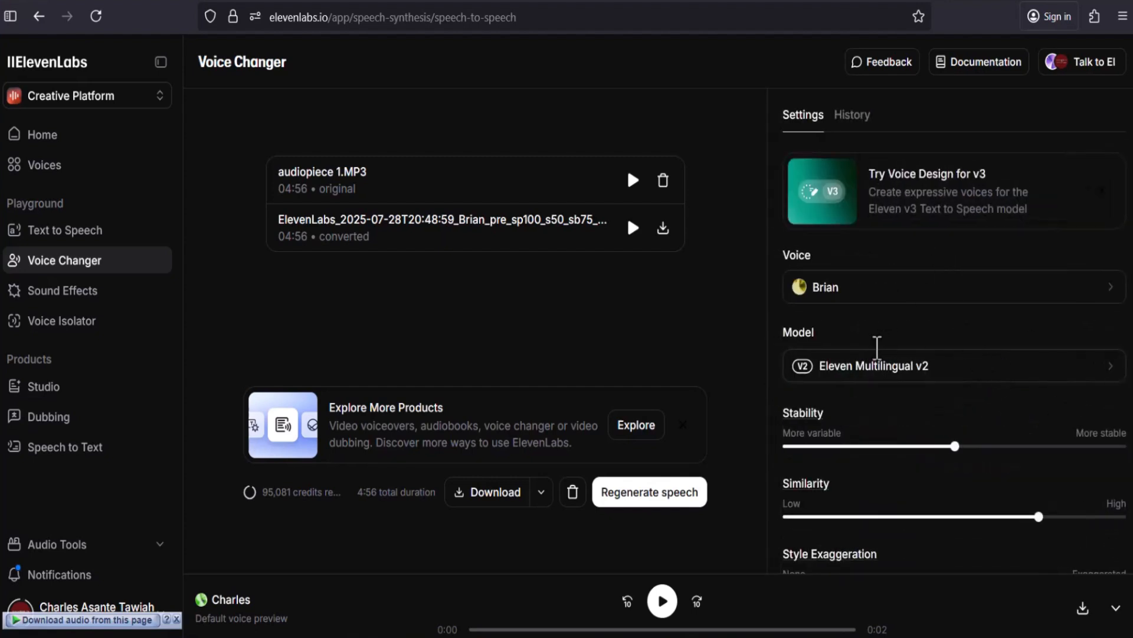
scroll(931, 493, "down", 2)
scroll(932, 493, "down", 1)
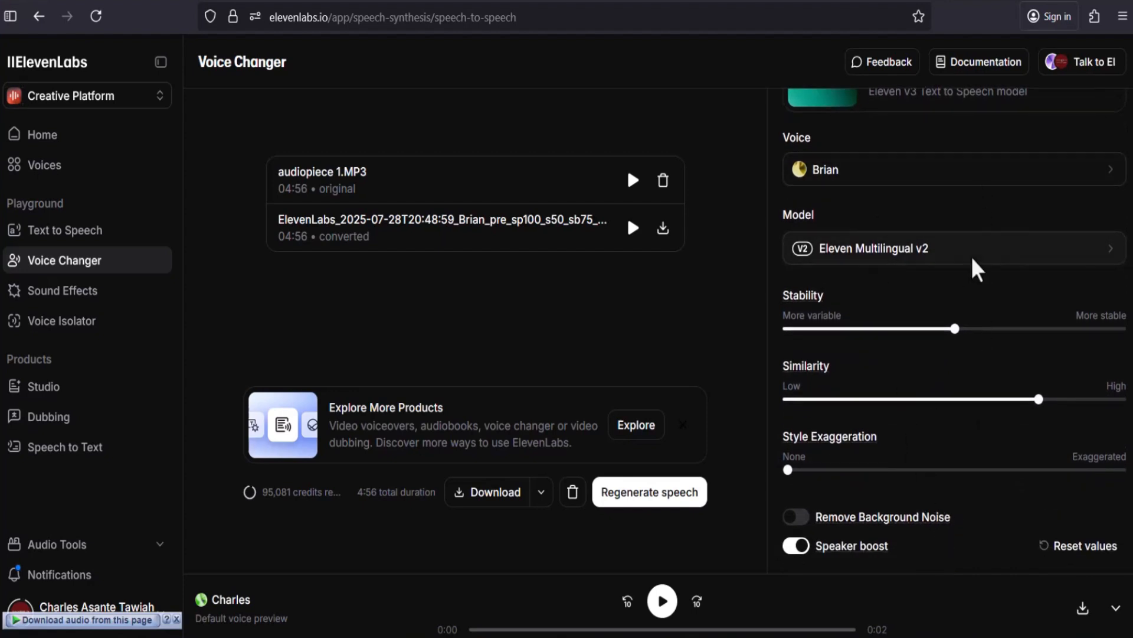
scroll(1011, 328, "up", 3)
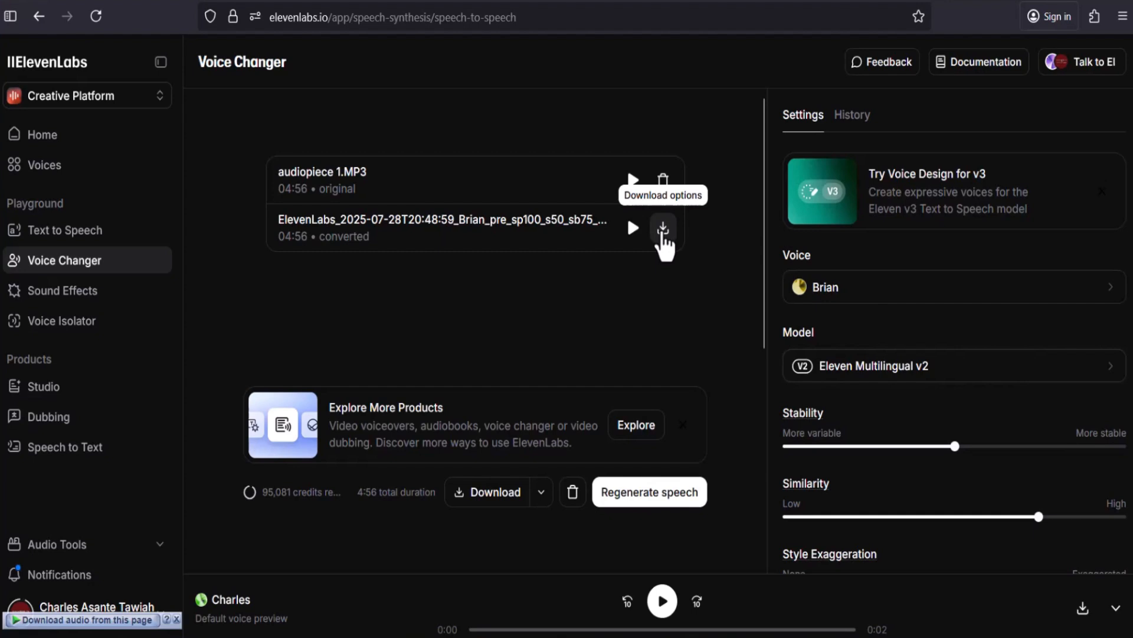
- Download the converted version of "audiopiece 1.MP3" with its original name and check it in the browser's downloads
left_click(662, 229)
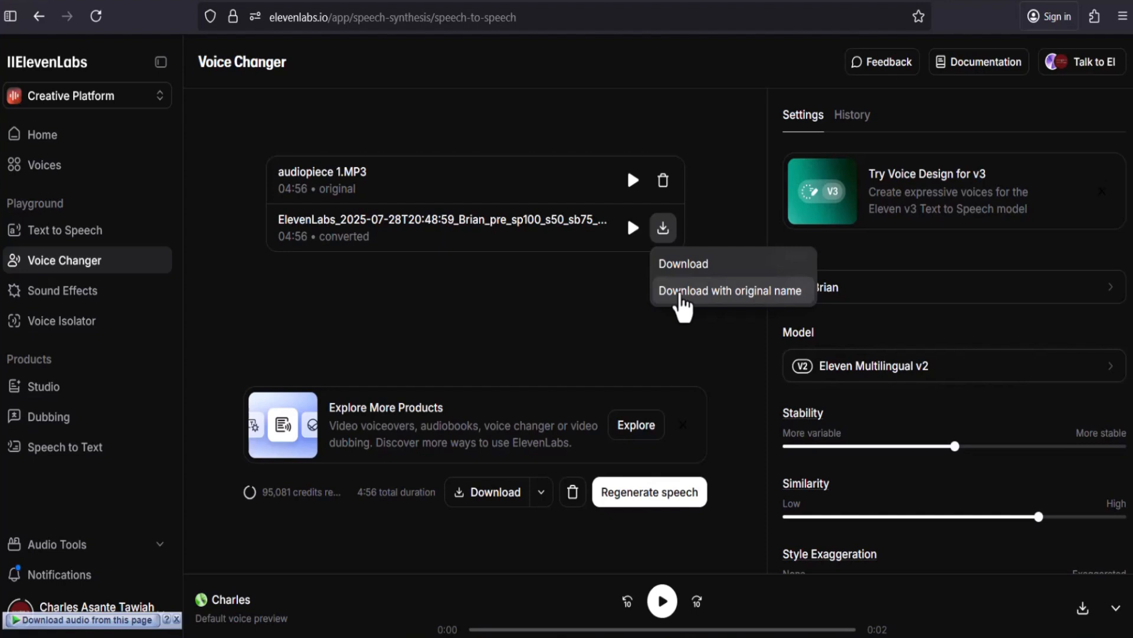
left_click(680, 304)
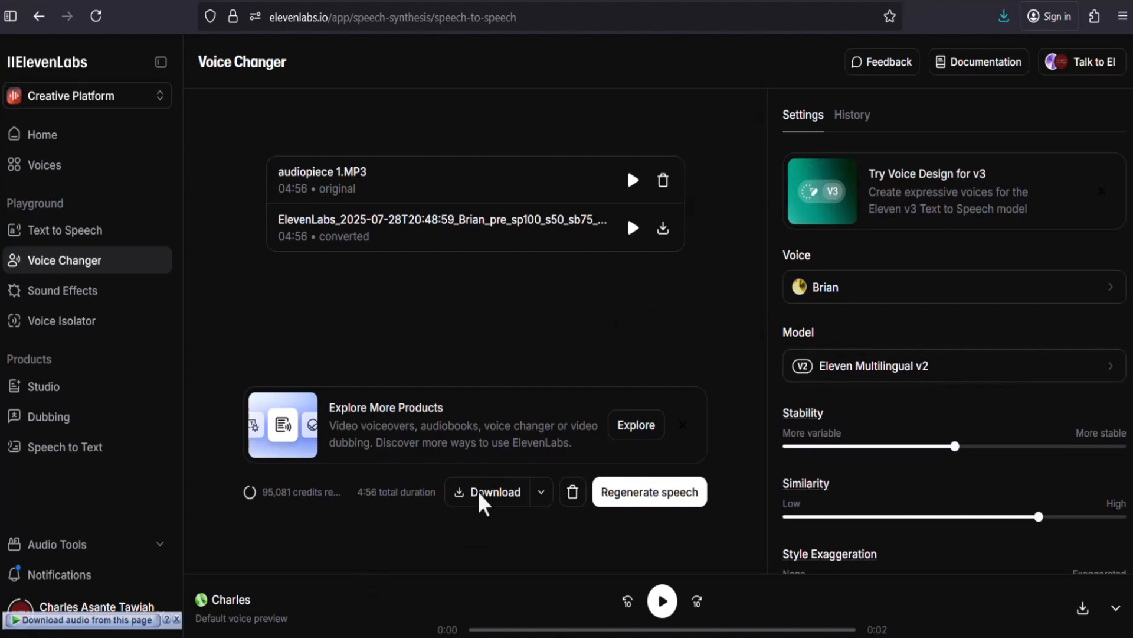
left_click(1004, 24)
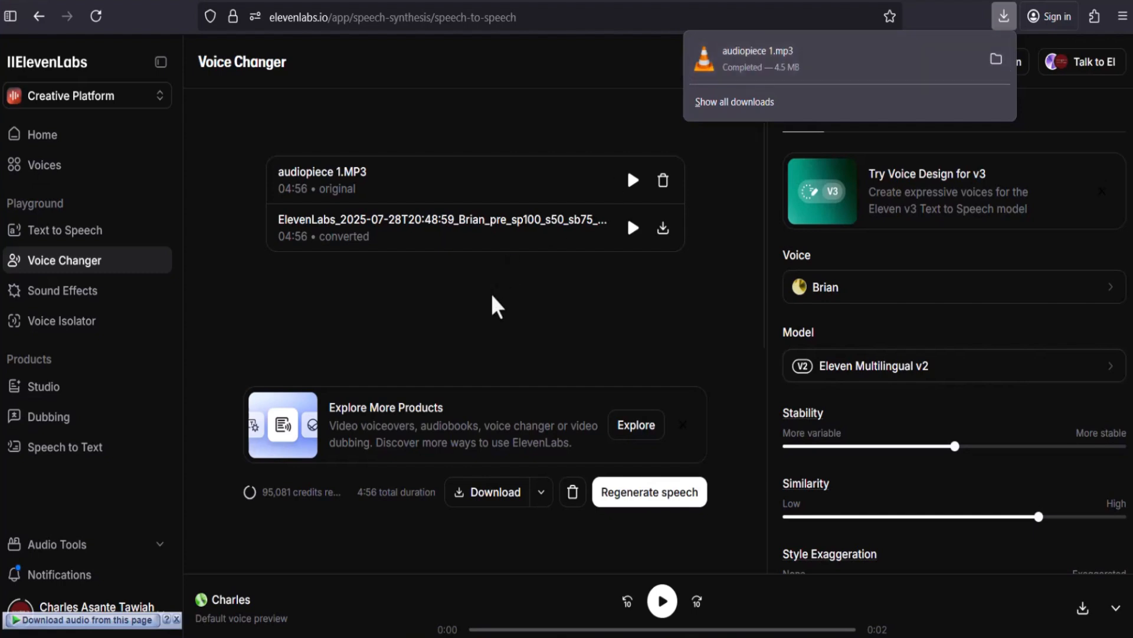
left_click(493, 313)
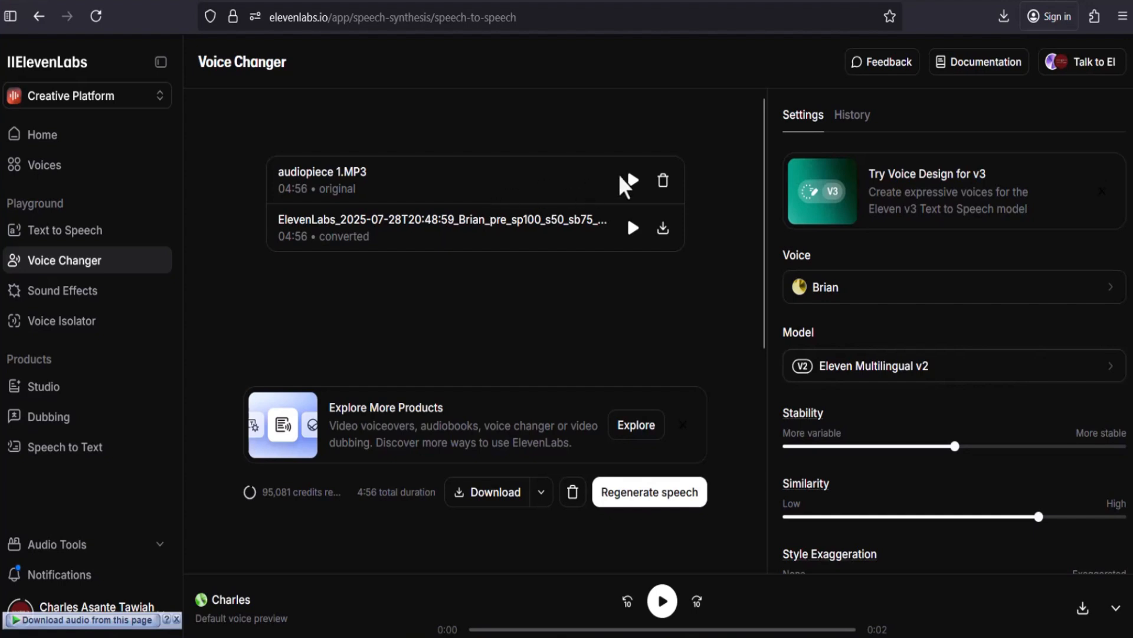
- Replace the current audio with "audiopiece3.MP3" from the audios folder and generate its converted speech with the Brian voice
left_click(666, 186)
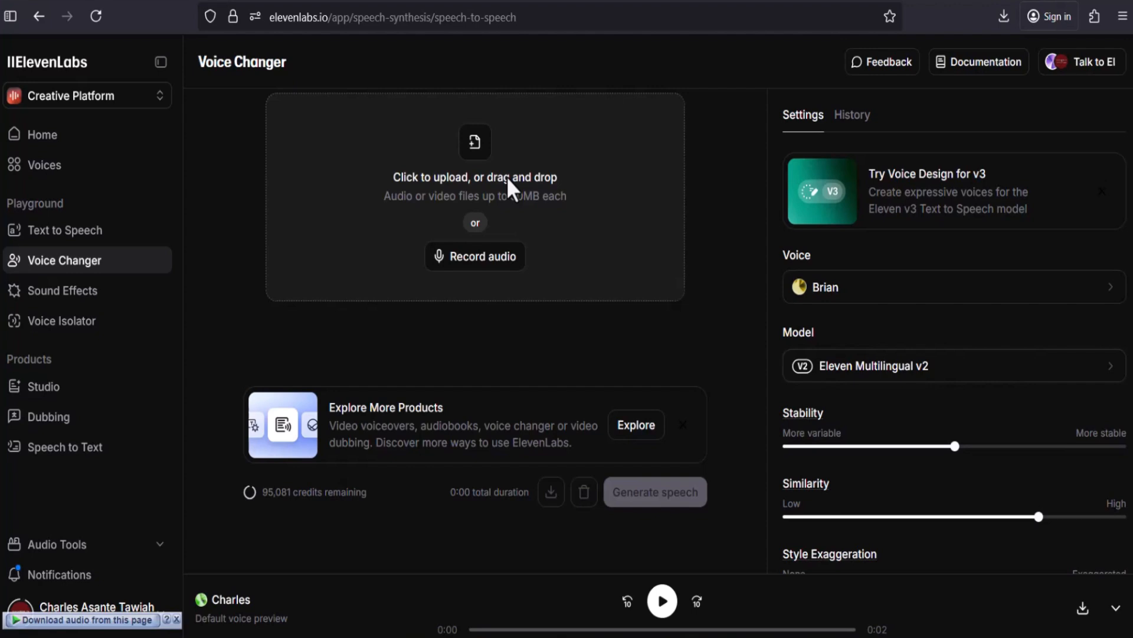
left_click(507, 179)
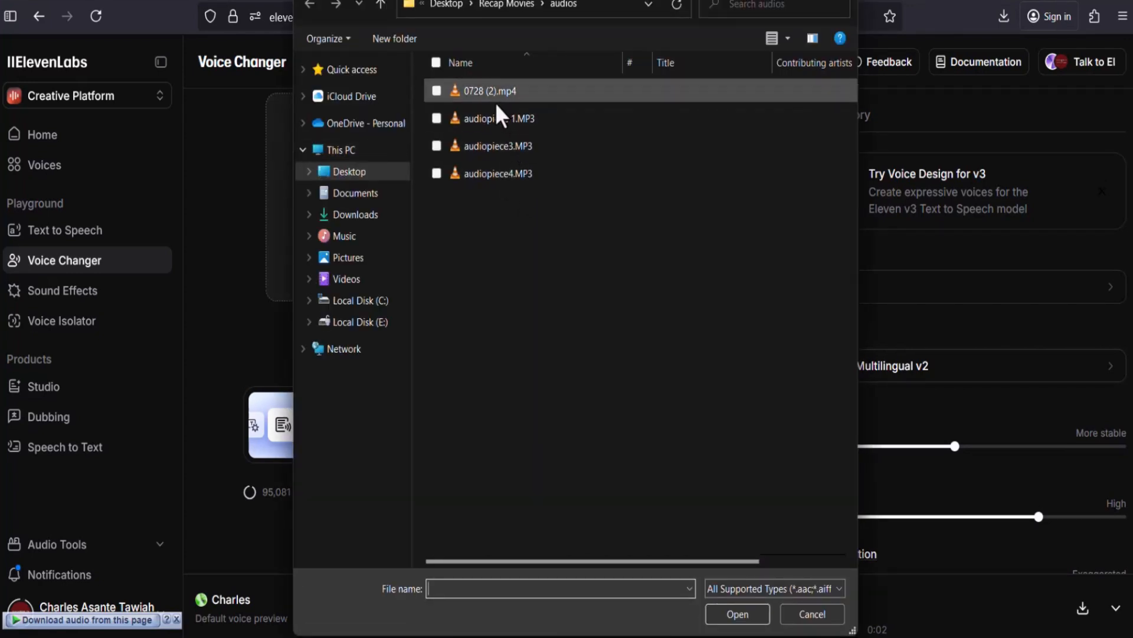
left_click(498, 147)
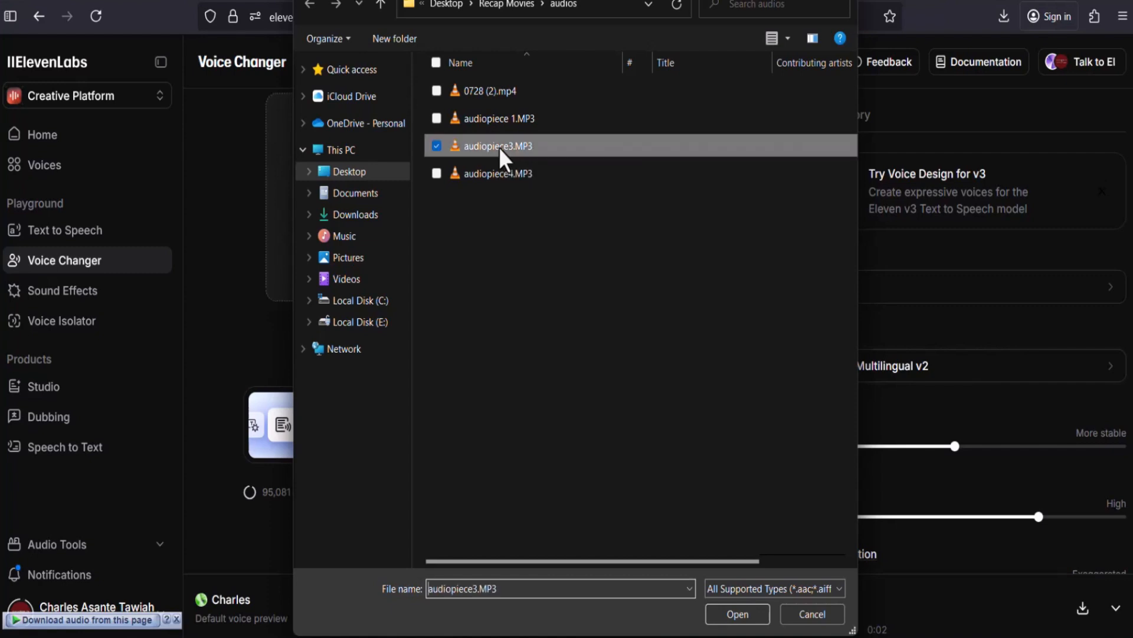
left_click(732, 617)
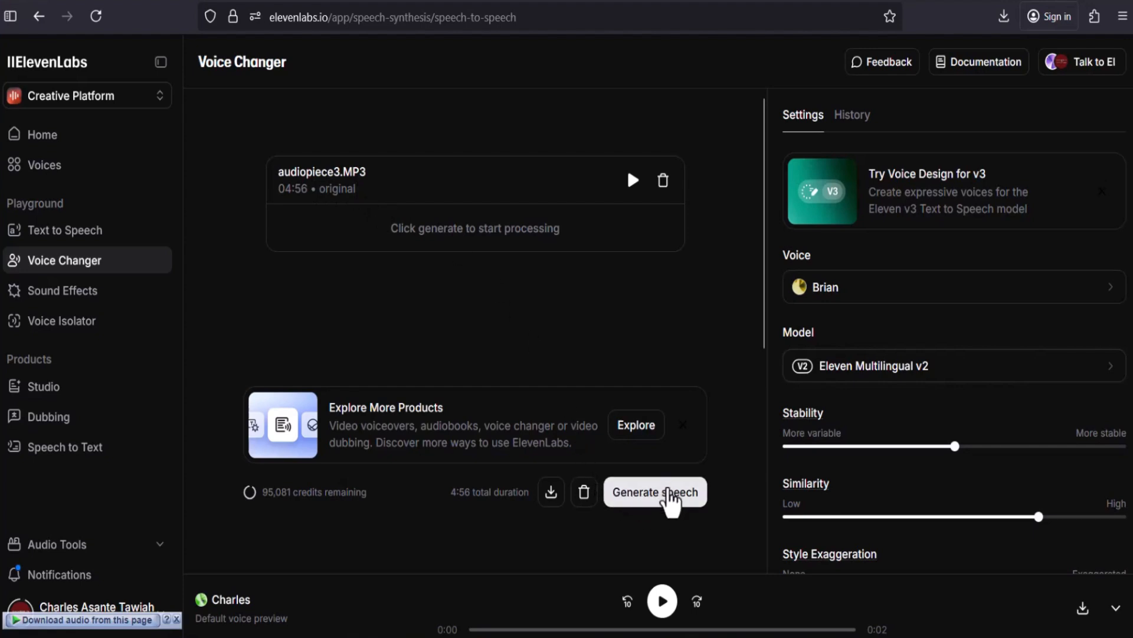
left_click(671, 501)
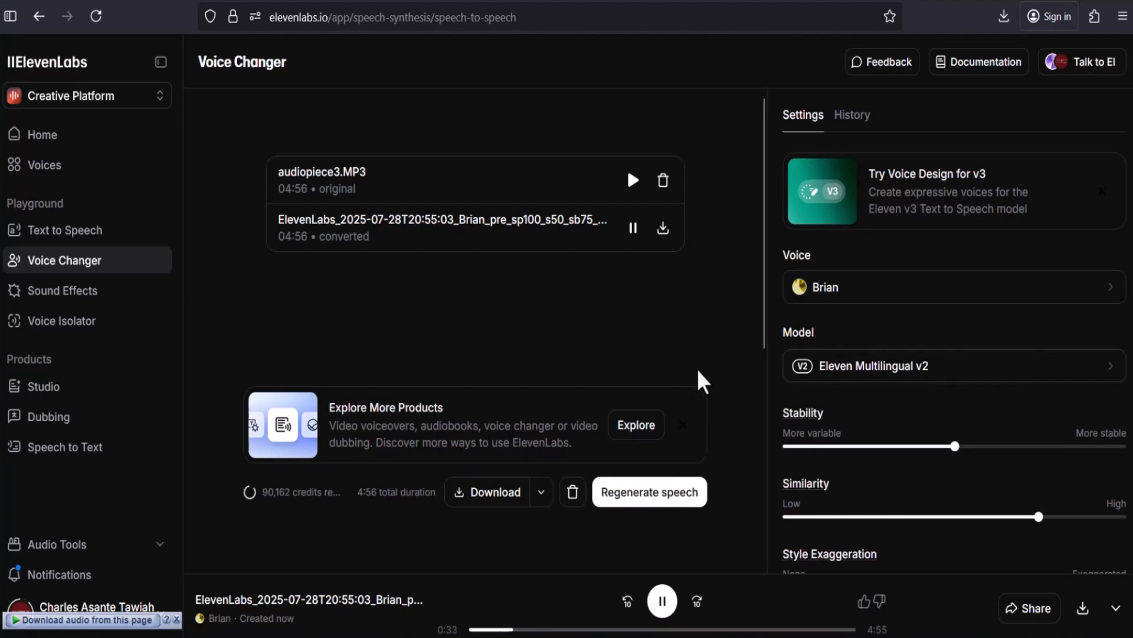
- Download the converted versions of audiopiece3.MP3 and audiopiece4.MP3 with their original names
left_click(663, 231)
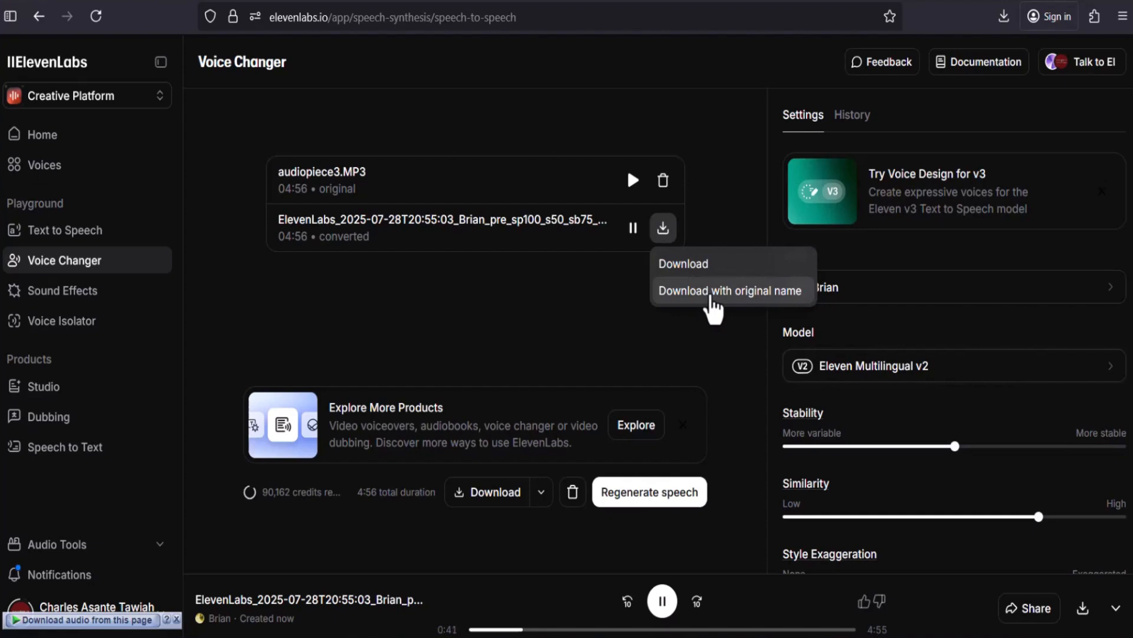
left_click(711, 297)
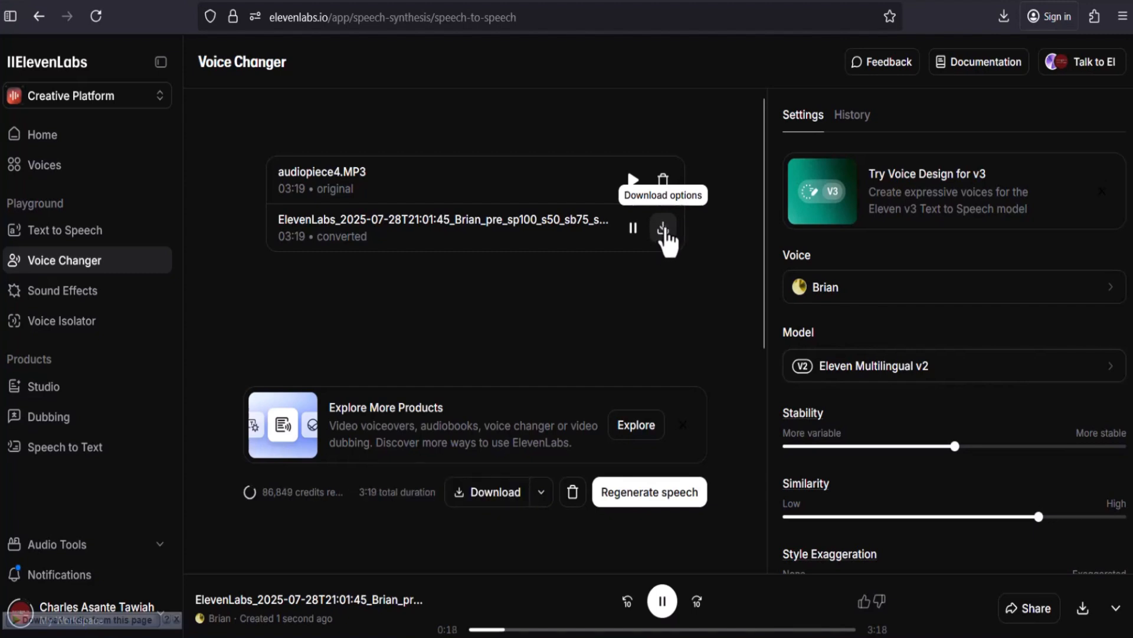
left_click(664, 229)
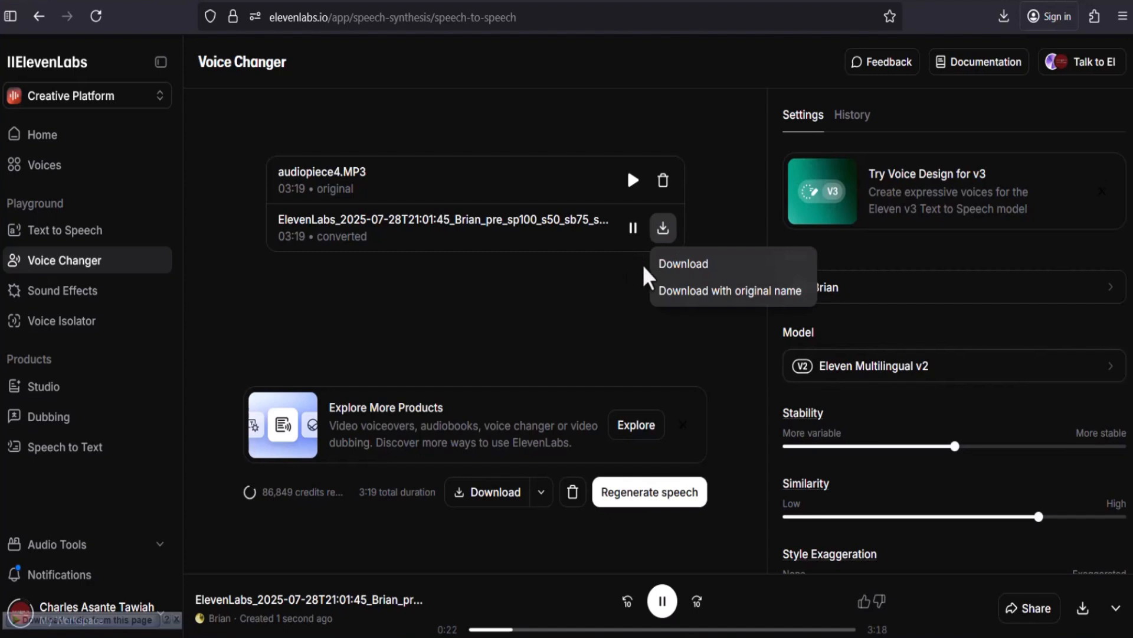
left_click(703, 295)
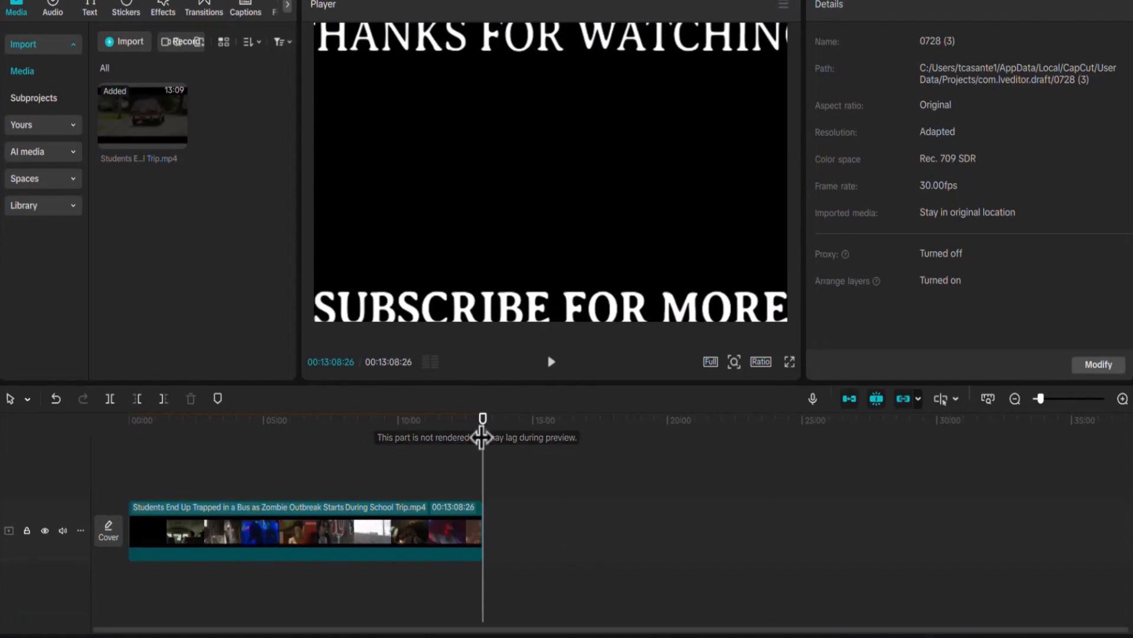
- Return CapCut's playhead to the timeline start, and open the generated audios folder in File Explorer with its Name column widened
left_click_drag(461, 440, 69, 484)
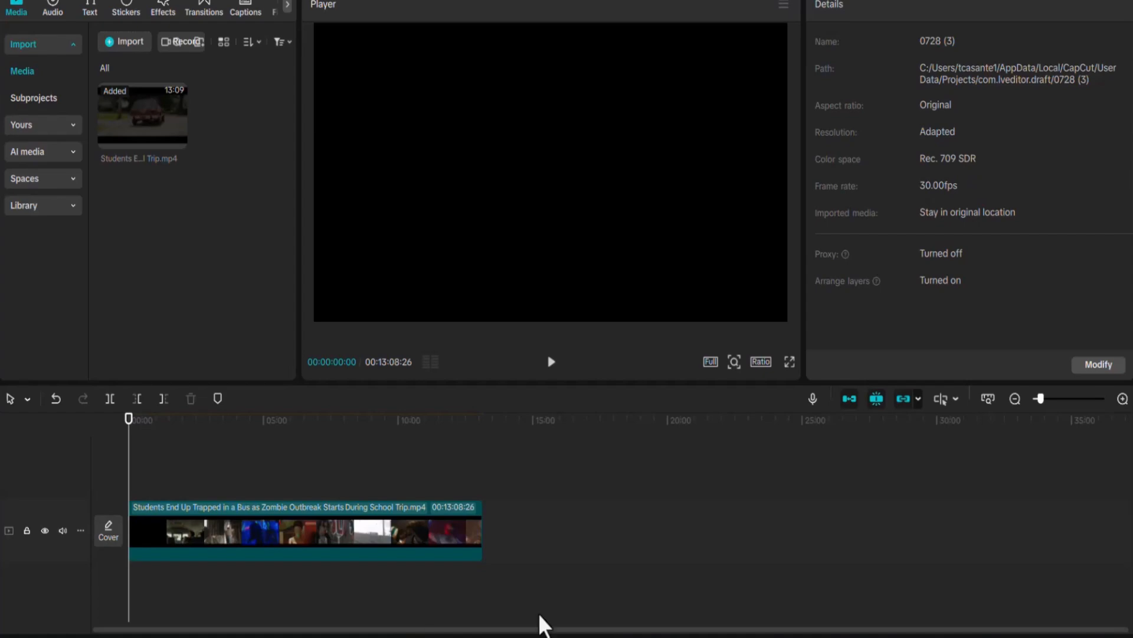
mouse_move(553, 636)
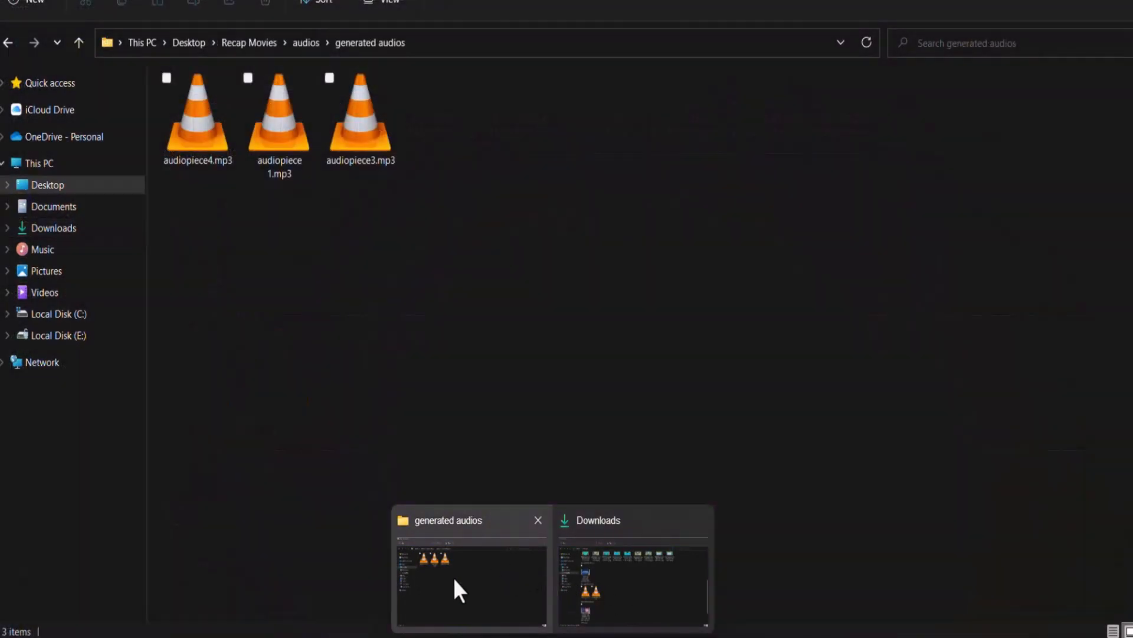
left_click(453, 578)
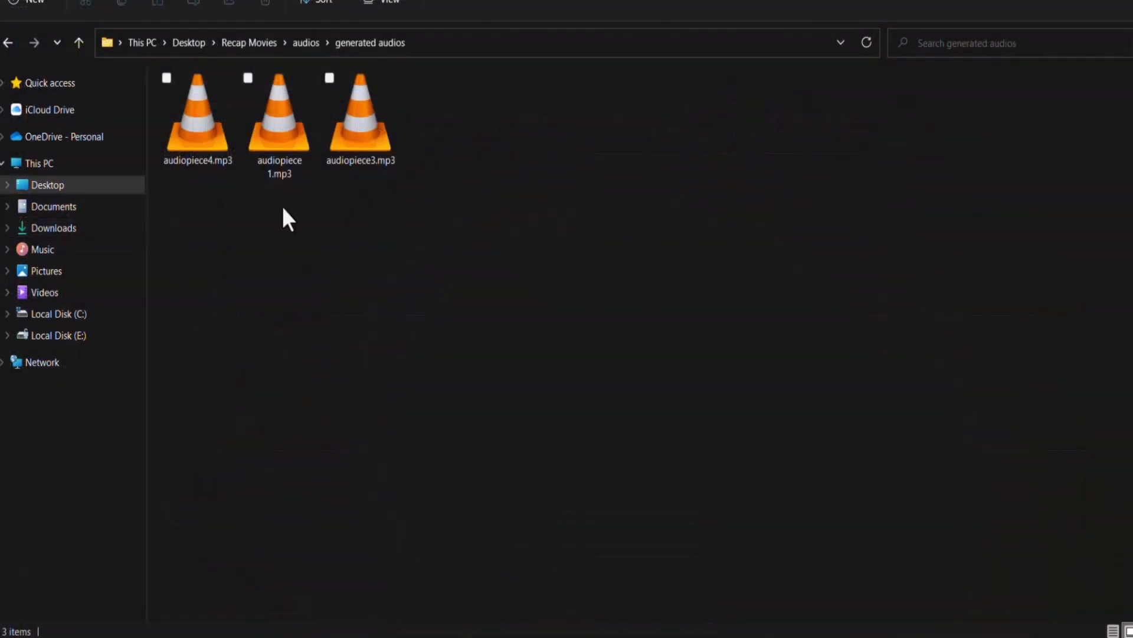
left_click(252, 49)
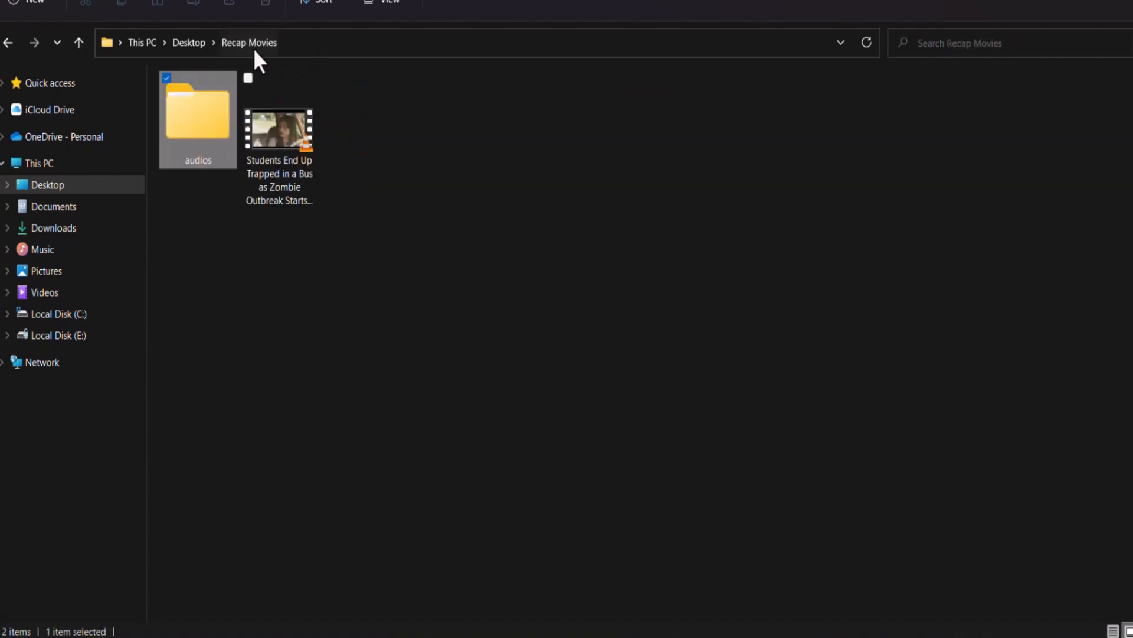
double_click(188, 115)
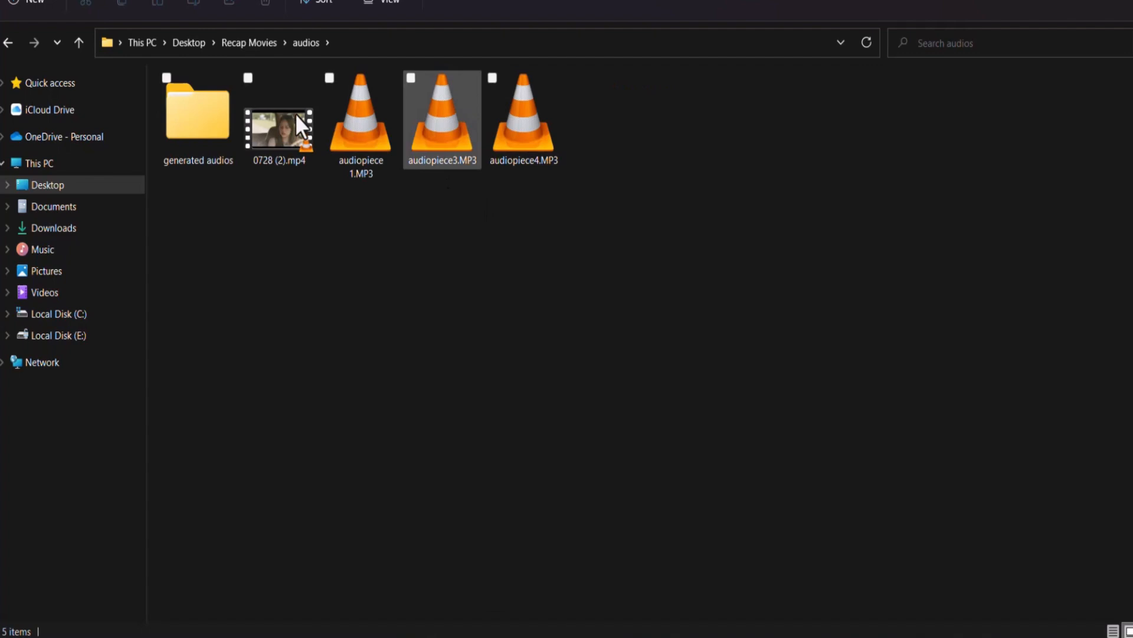
left_click(216, 125)
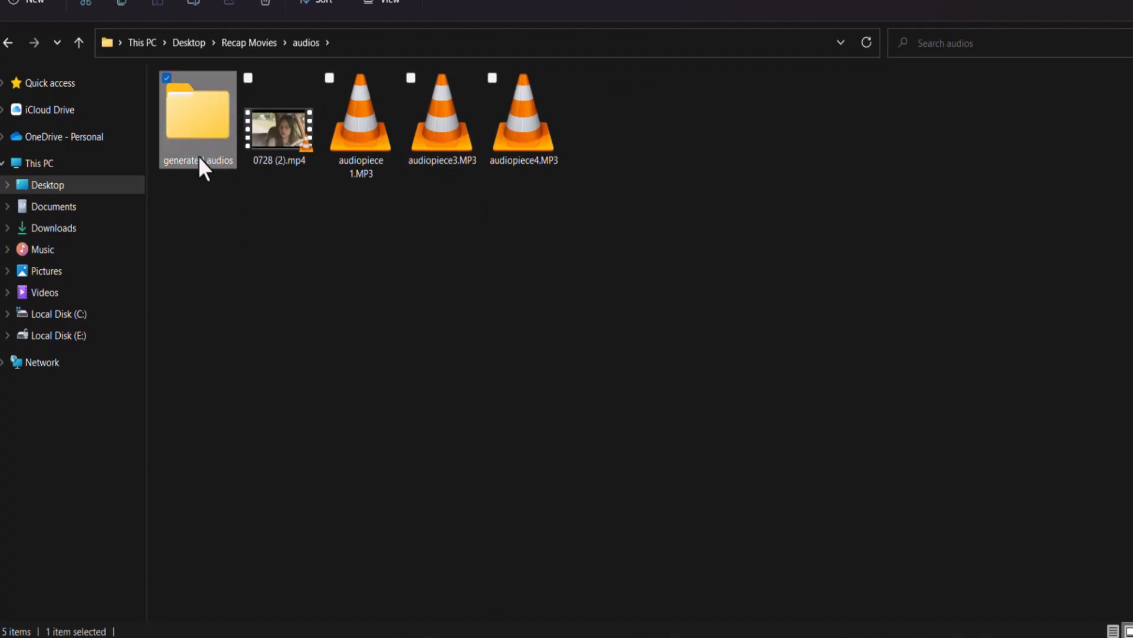
double_click(200, 137)
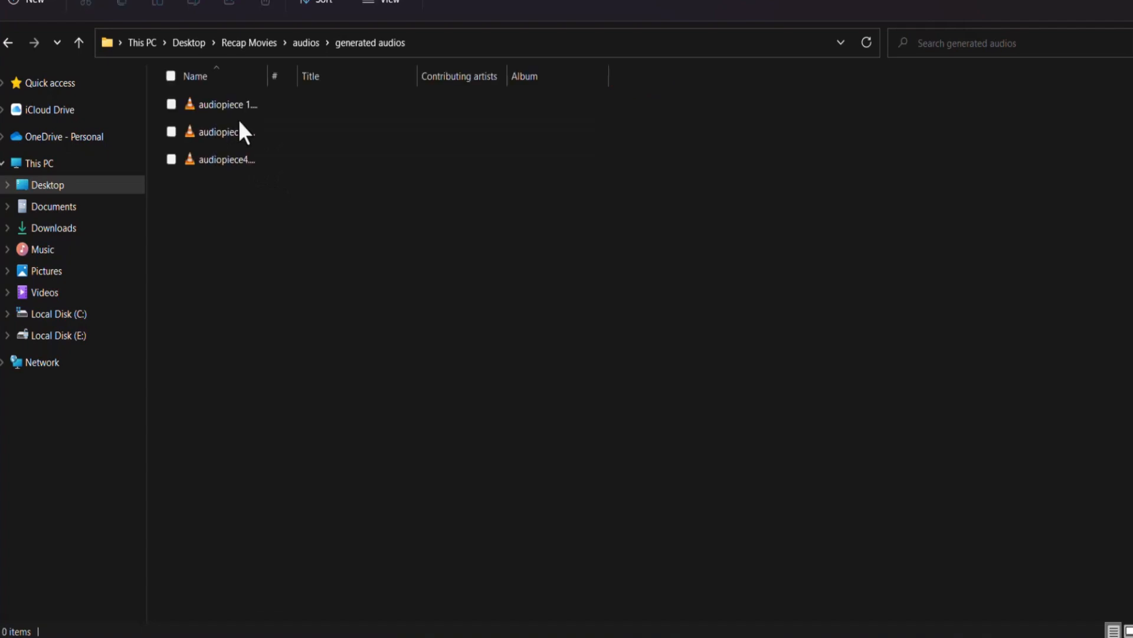
left_click_drag(269, 70, 348, 99)
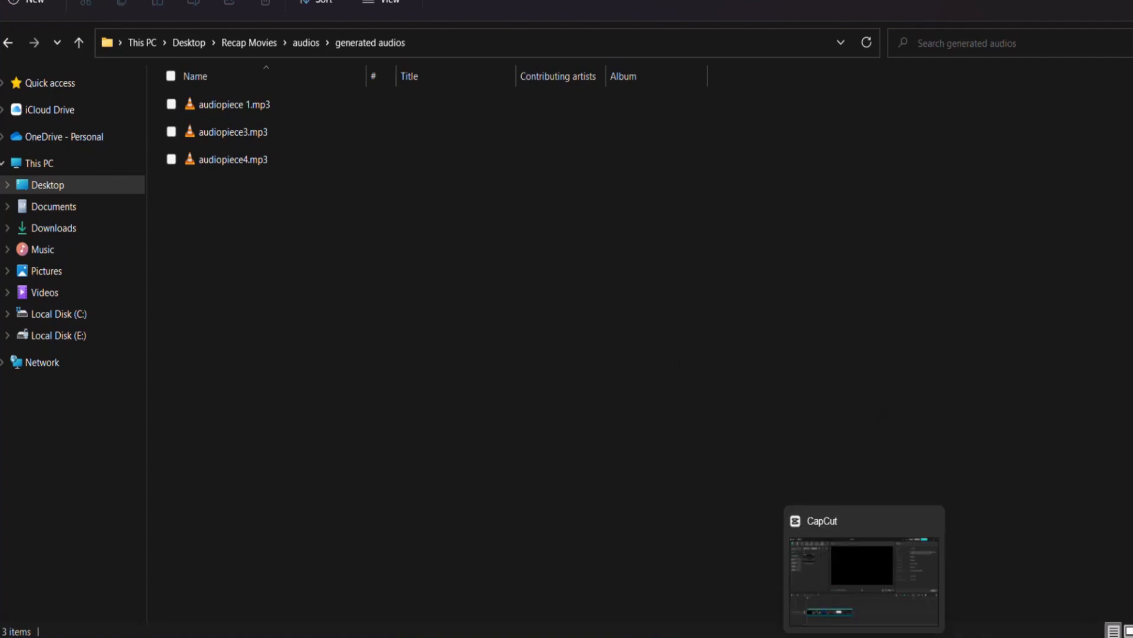
- Import audiopiece 1.mp3, audiopiece3.mp3 and audiopiece4.mp3 from the generated audios folder into CapCut's media library
left_click(864, 637)
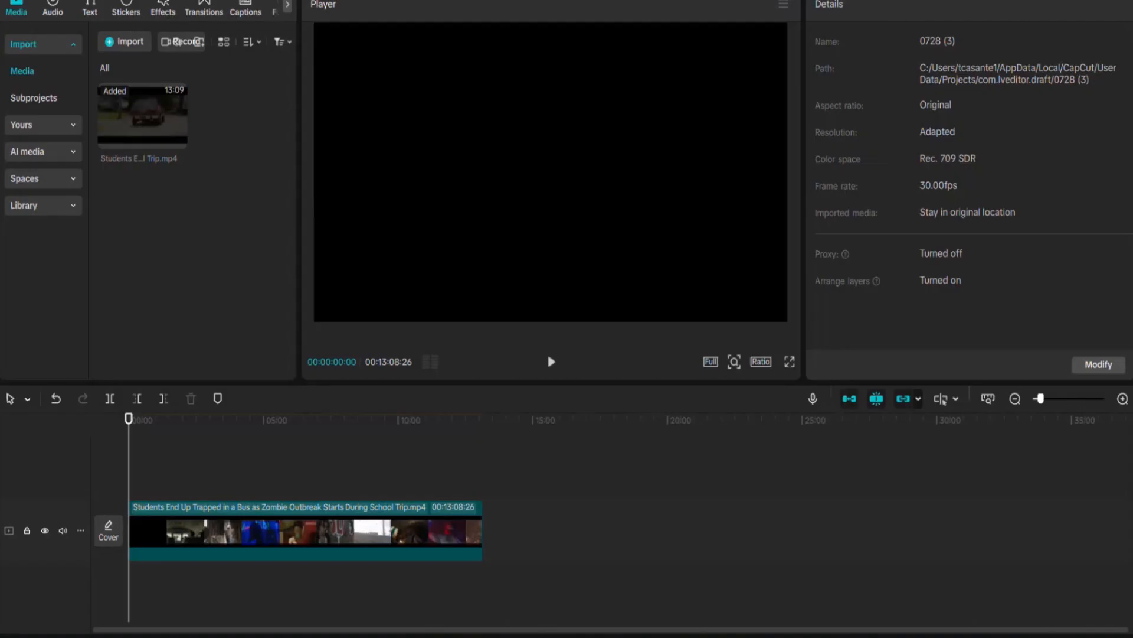
mouse_move(600, 612)
left_click(445, 608)
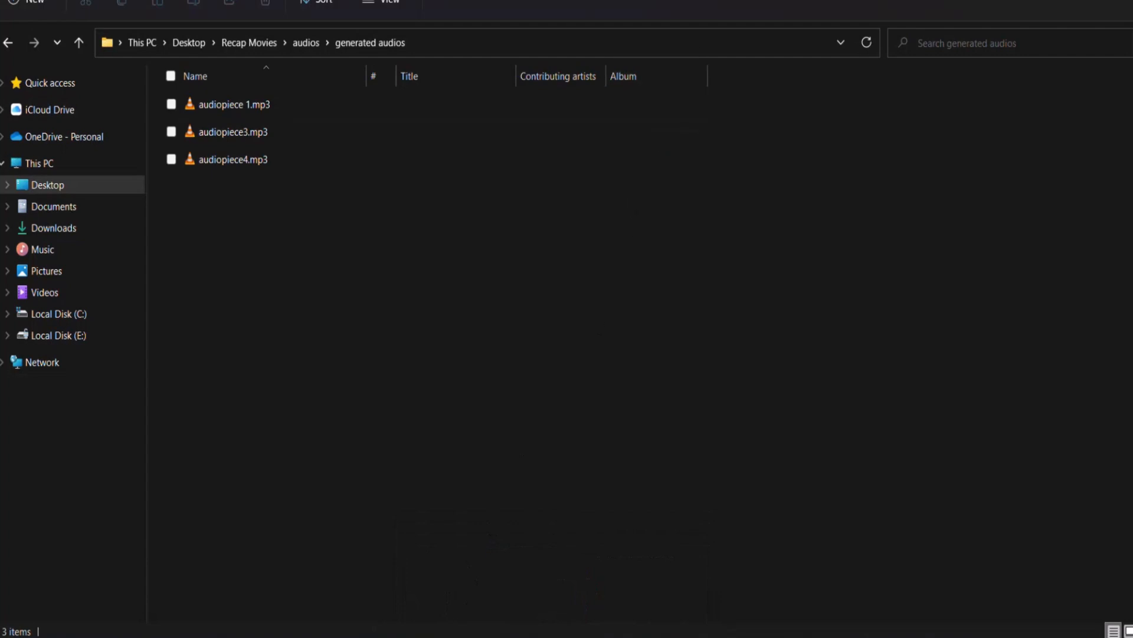
left_click_drag(709, 0, 859, 90)
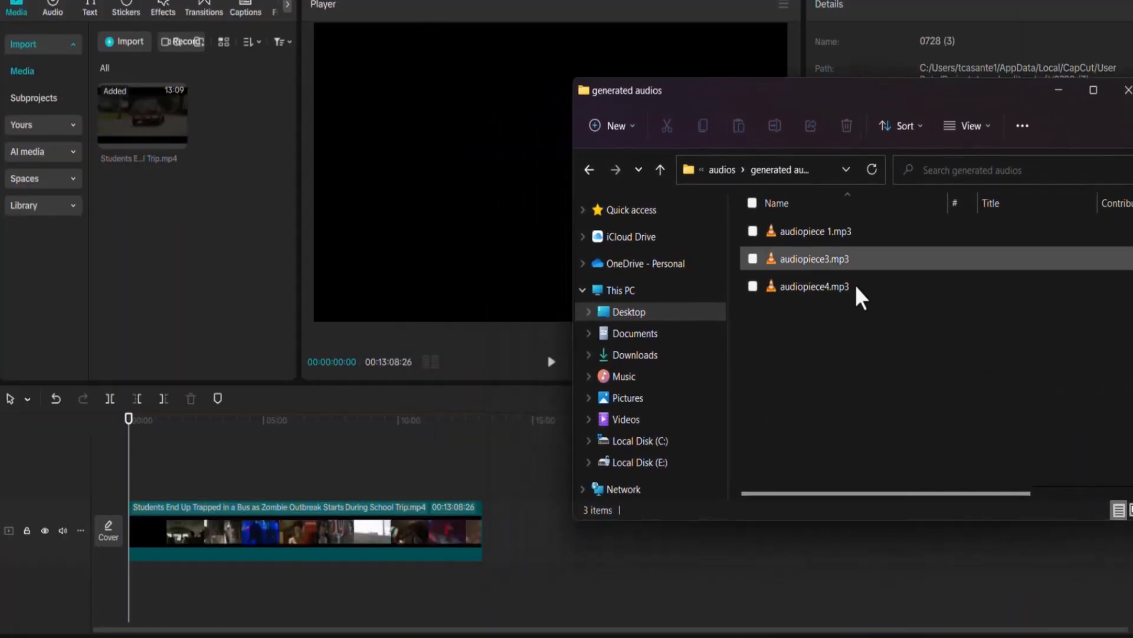
left_click(820, 236)
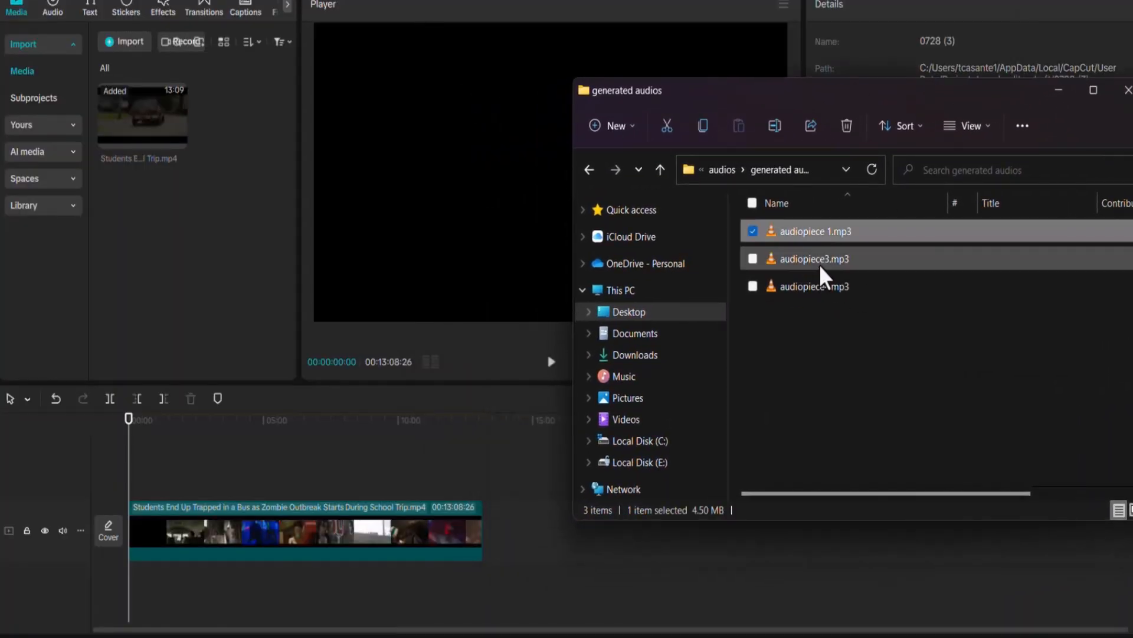
left_click(820, 259, "ctrl")
left_click(819, 286, "ctrl")
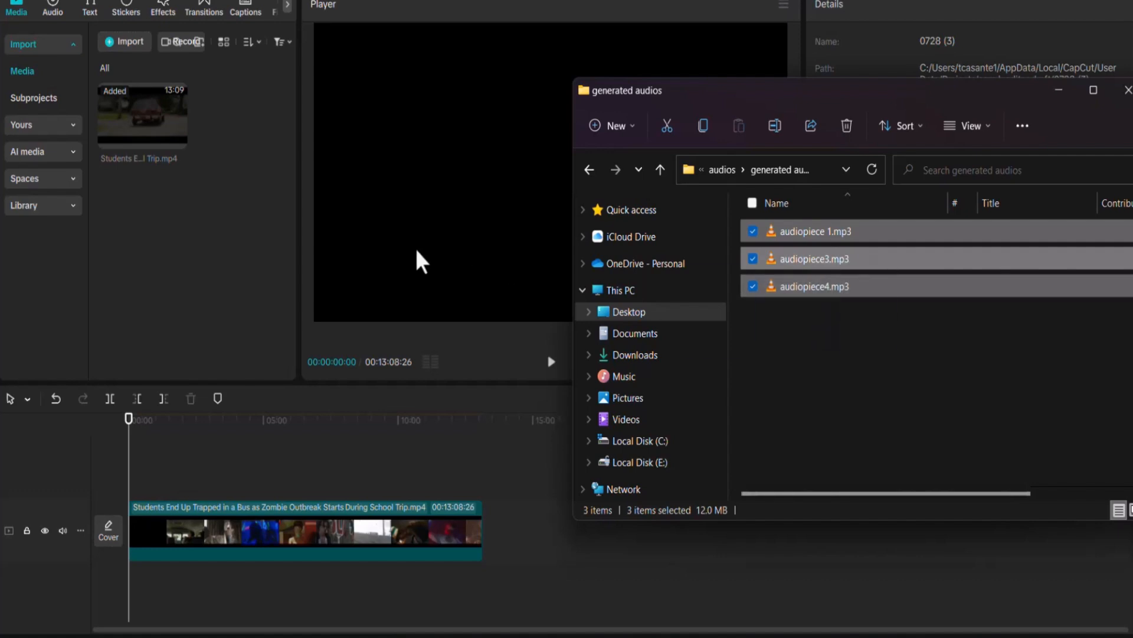
left_click_drag(422, 260, 222, 270)
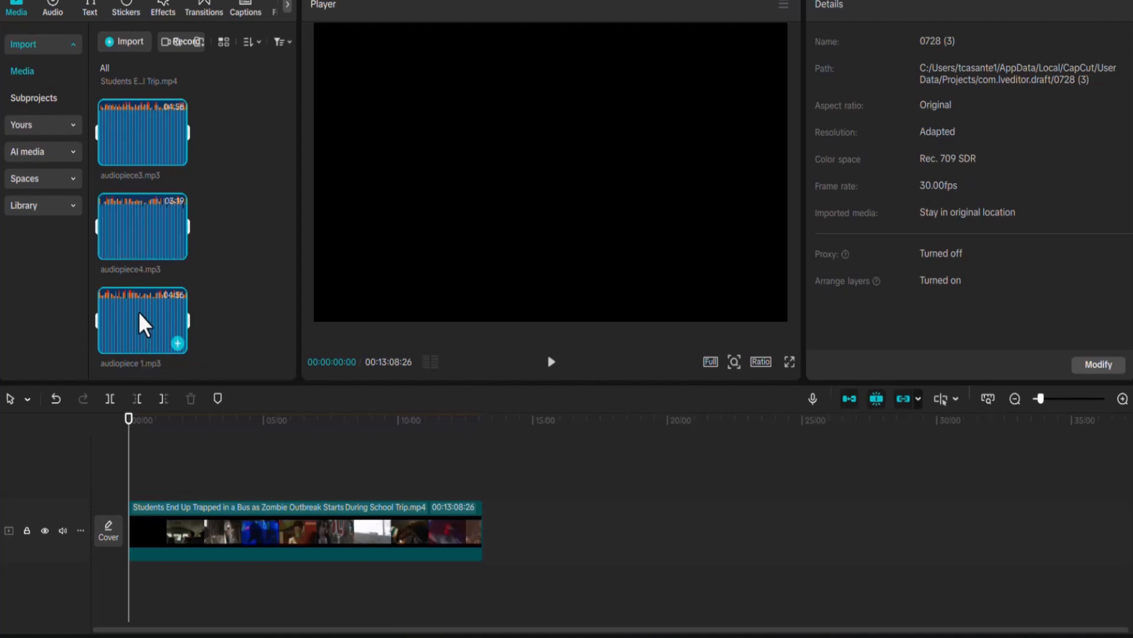
- Undo placing all three audio pieces together and place only audiopiece 1.mp3 at the timeline's start, beneath the movie clip
left_click_drag(144, 324, 131, 591)
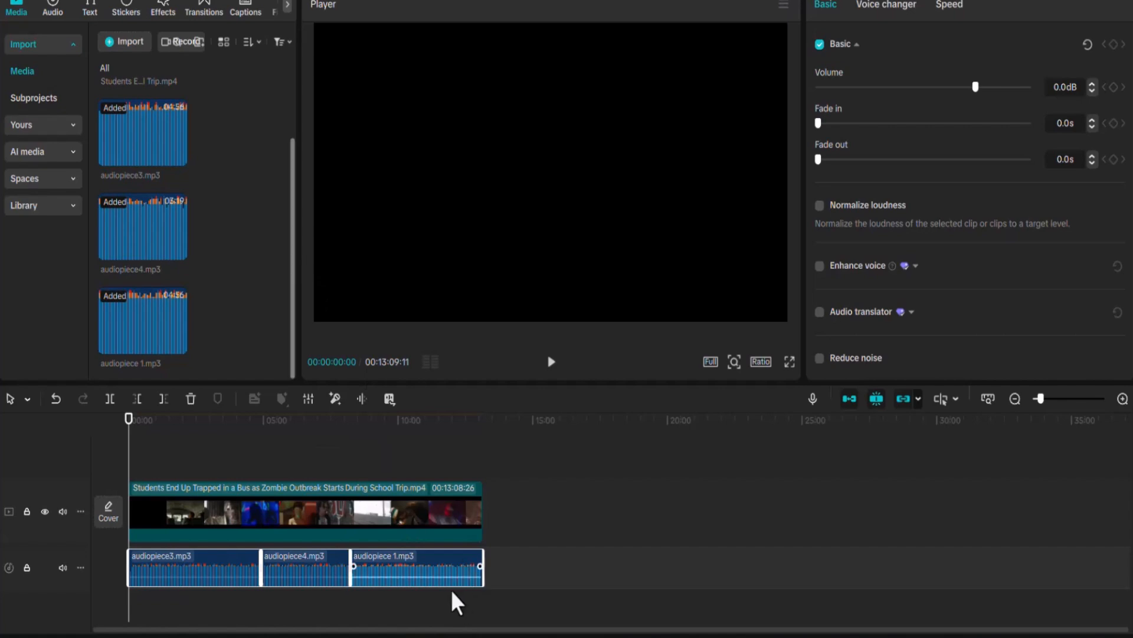
key("ctrl+z")
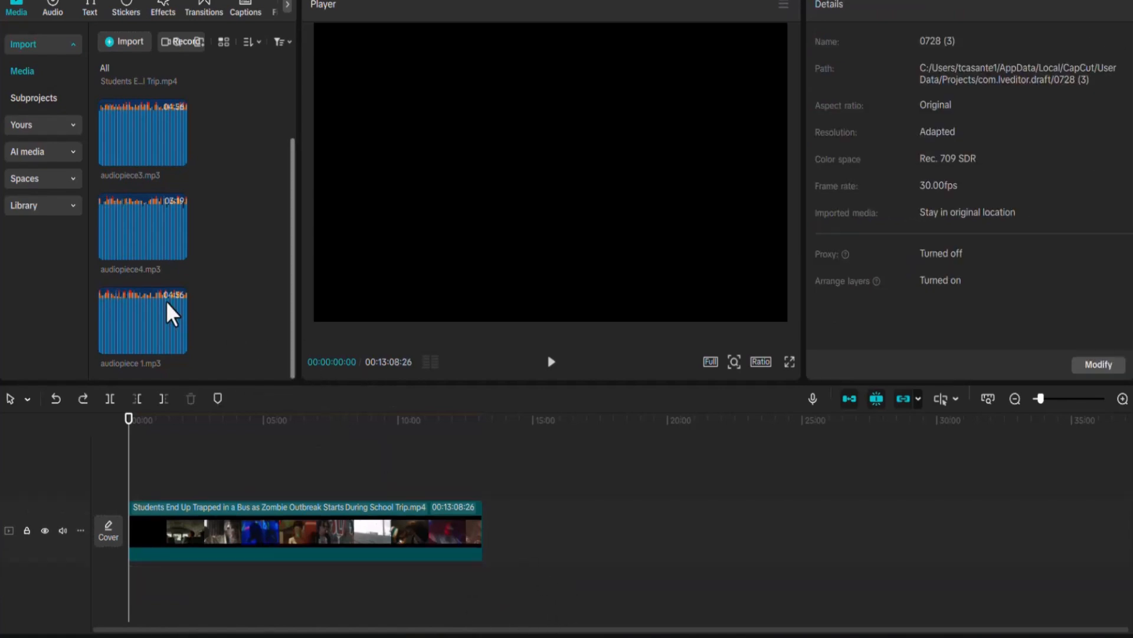
left_click(144, 337)
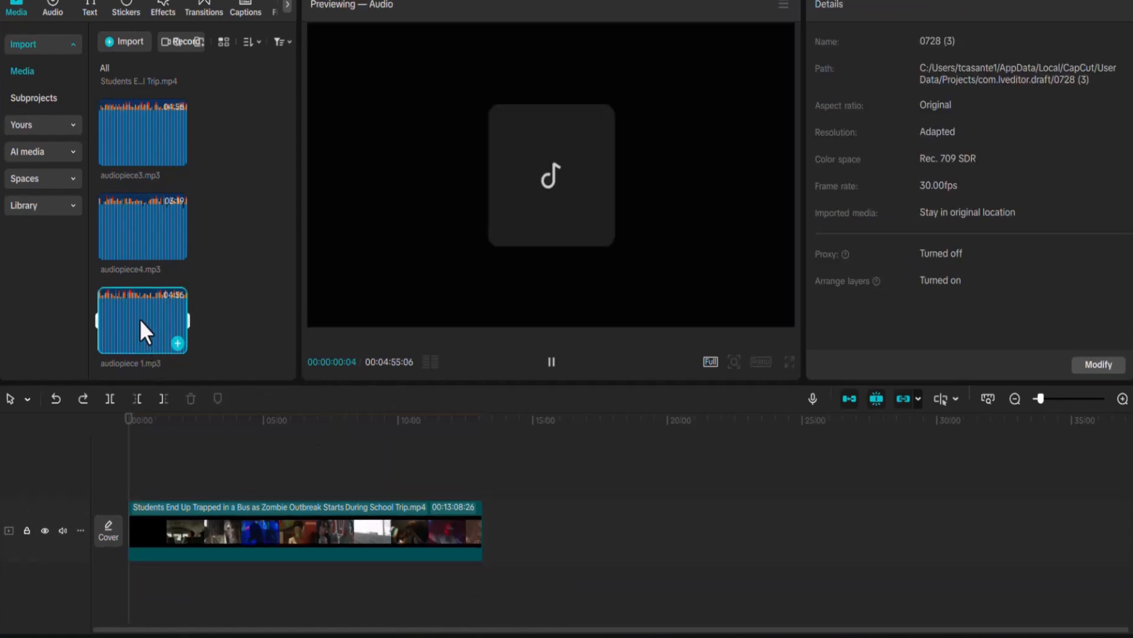
left_click_drag(144, 336, 129, 589)
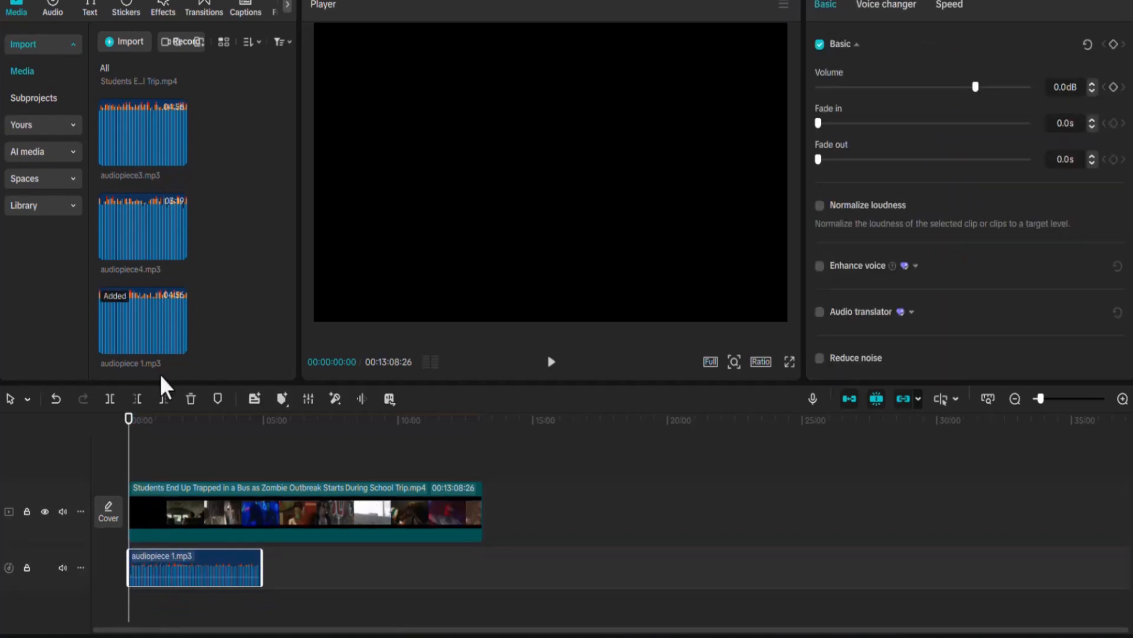
- Place audiopiece3.mp3 directly after audiopiece 1.mp3 beneath the movie, and audiopiece4.mp3 from the point where audiopiece3.mp3 ends
left_click(142, 141)
left_click_drag(137, 135, 273, 580)
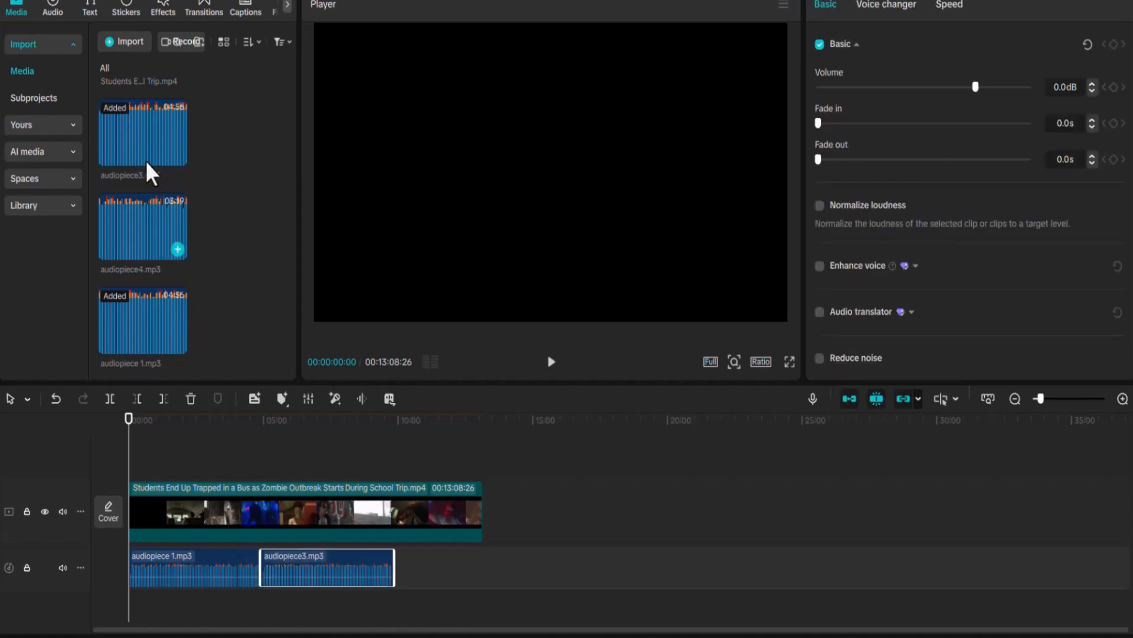
left_click(136, 237)
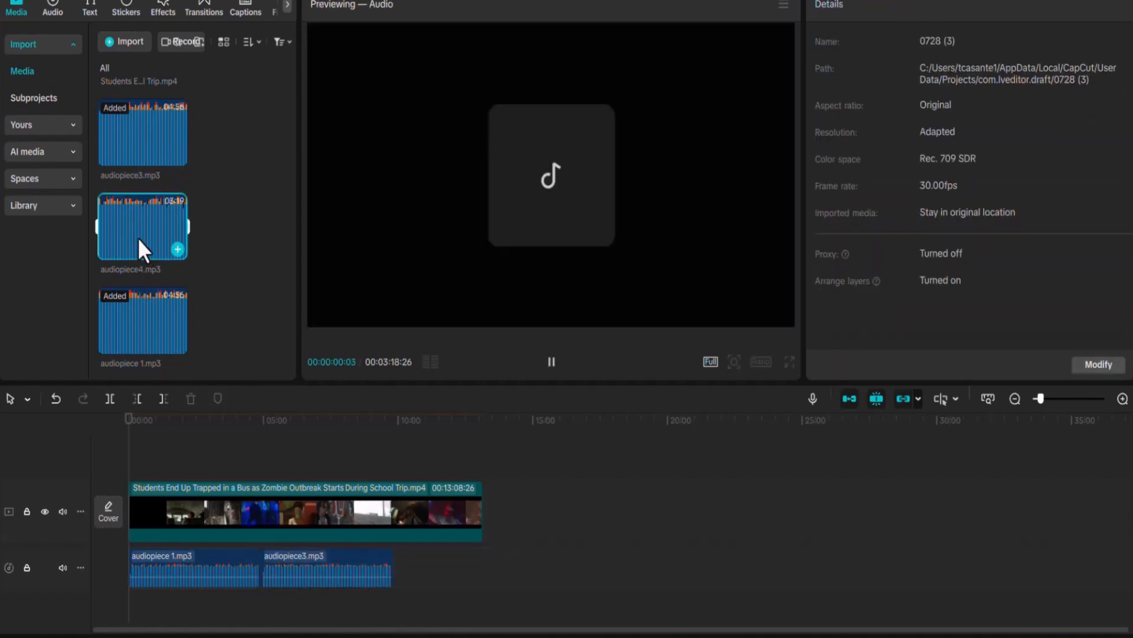
left_click_drag(137, 228, 405, 584)
- Split the movie clip on the timeline into separate scenes with Split scenes
left_click(140, 502)
left_click_drag(140, 422, 109, 438)
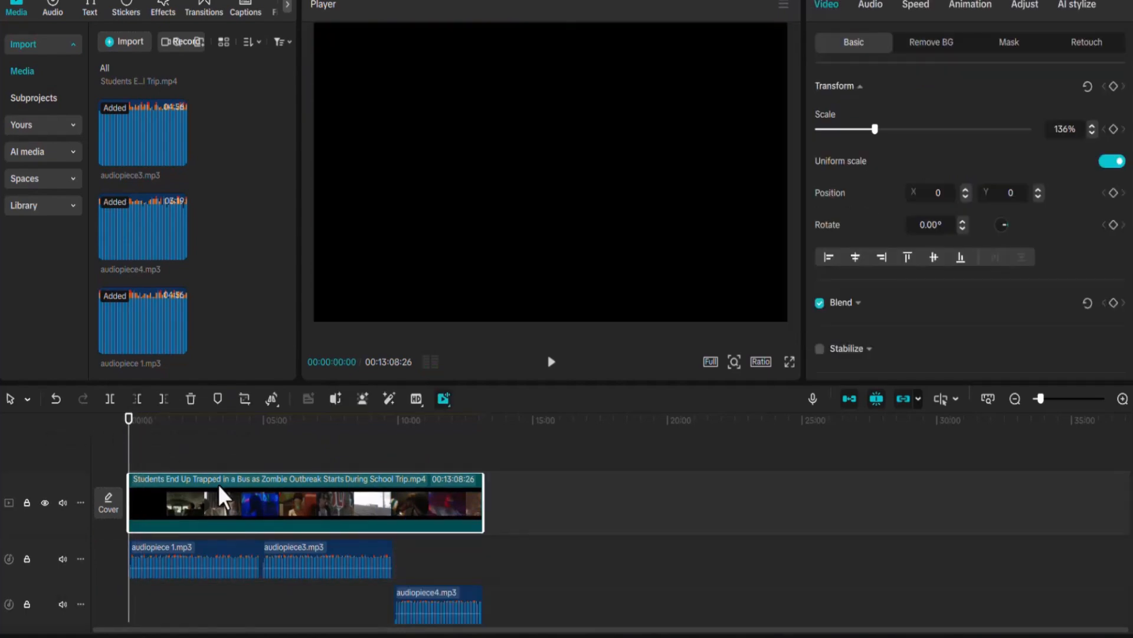
right_click(274, 490)
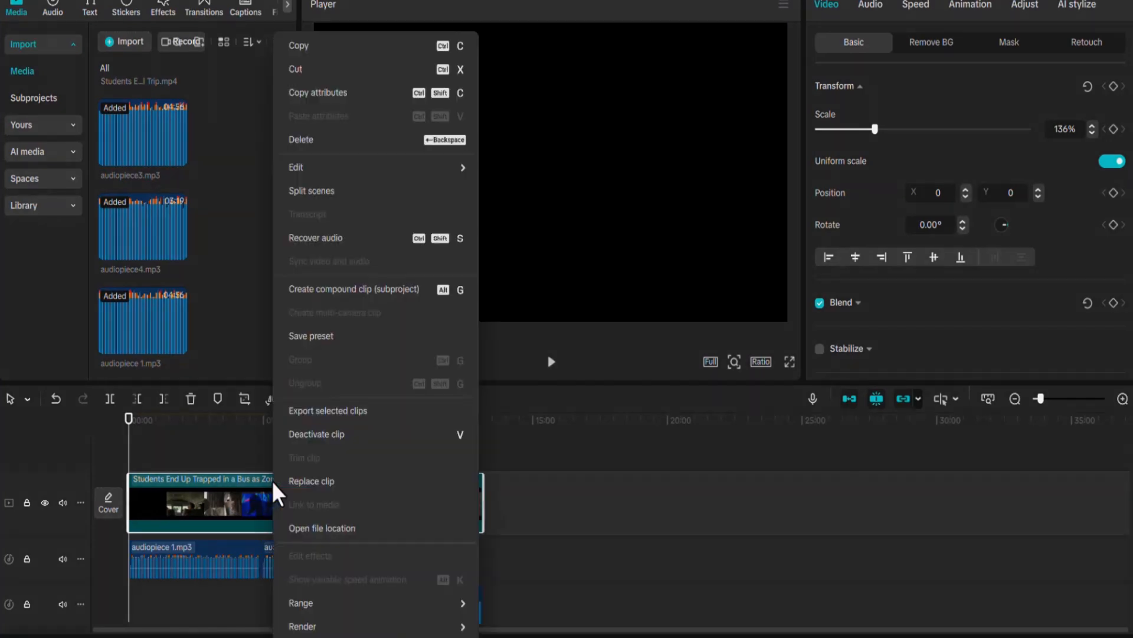
left_click(342, 189)
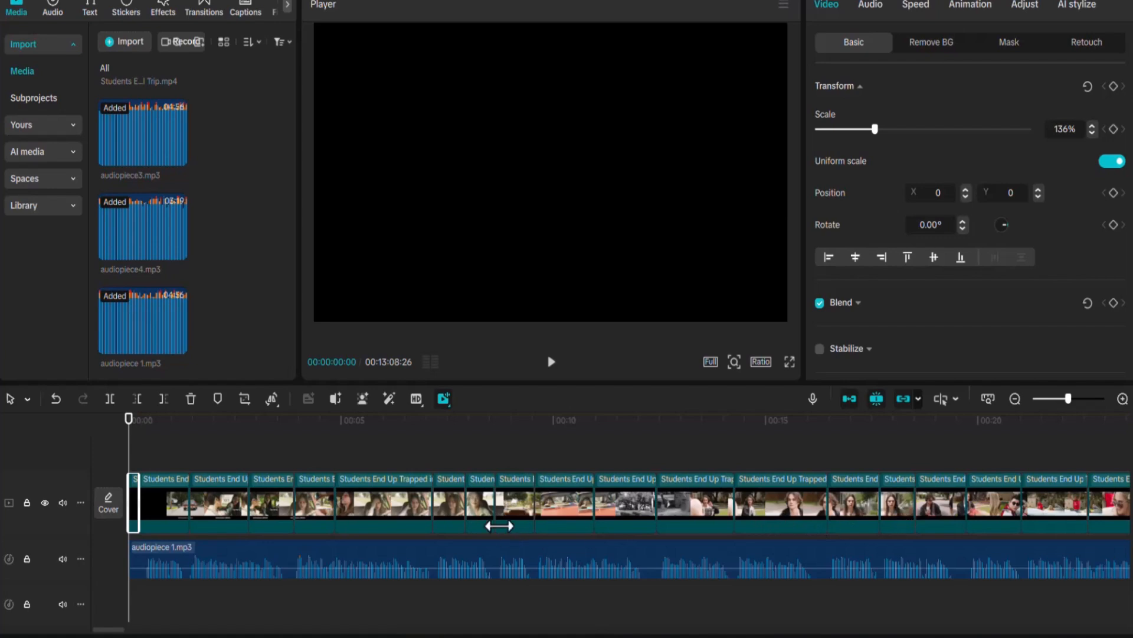
- Examine the first two scene clips of the split movie and the frames where each one ends
left_click(168, 483)
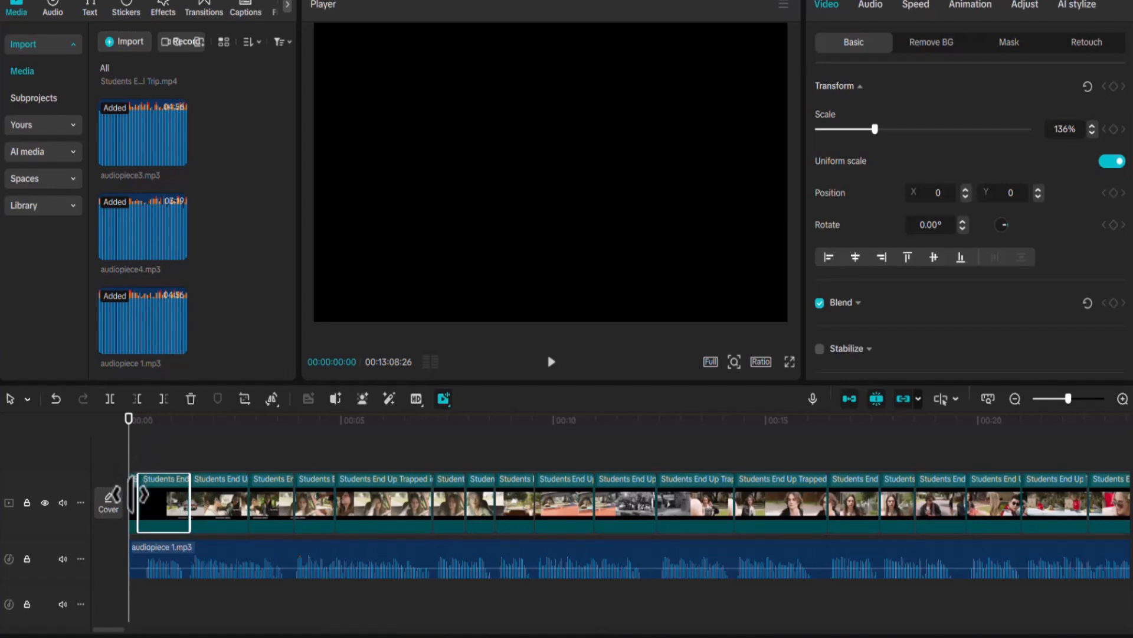
left_click(1075, 399)
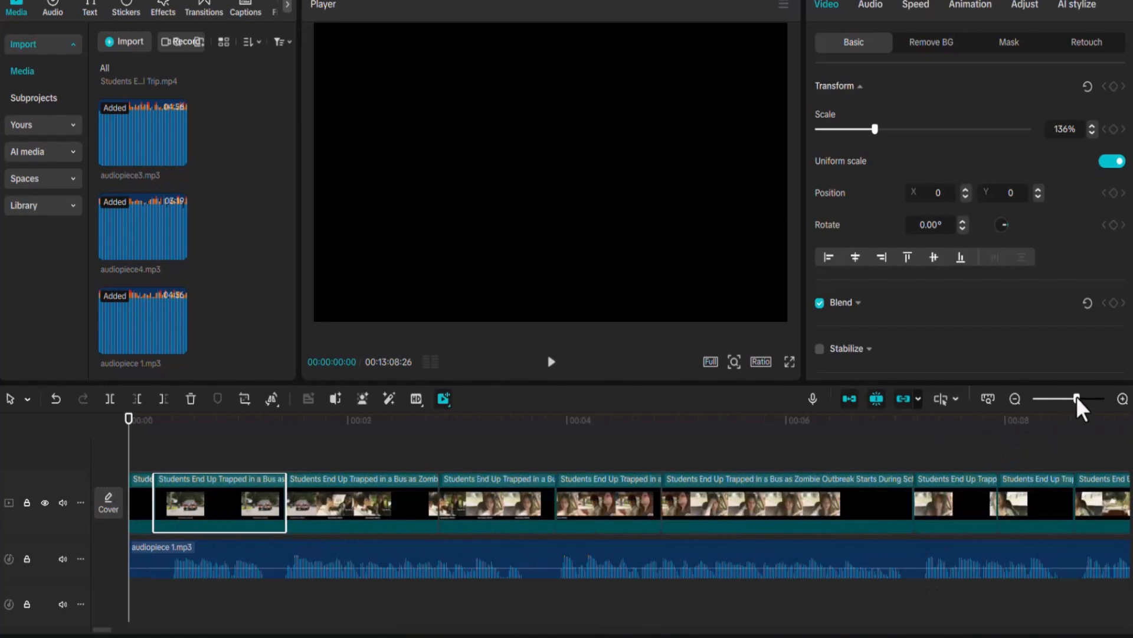
left_click(143, 482)
left_click_drag(126, 415, 156, 451)
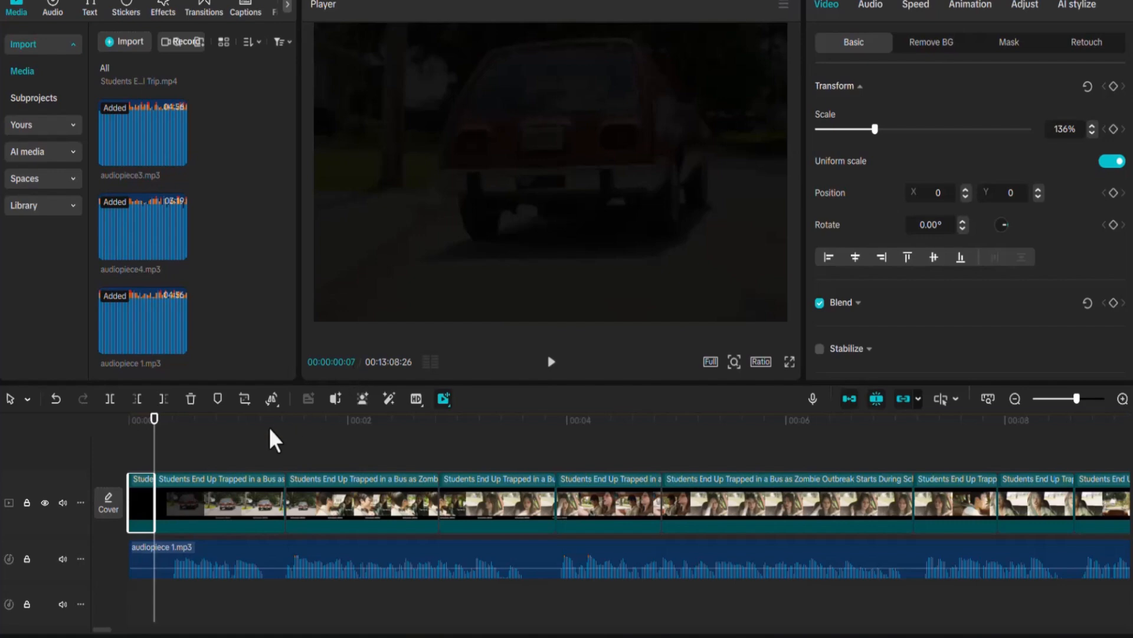
left_click_drag(157, 436, 283, 431)
left_click(182, 480)
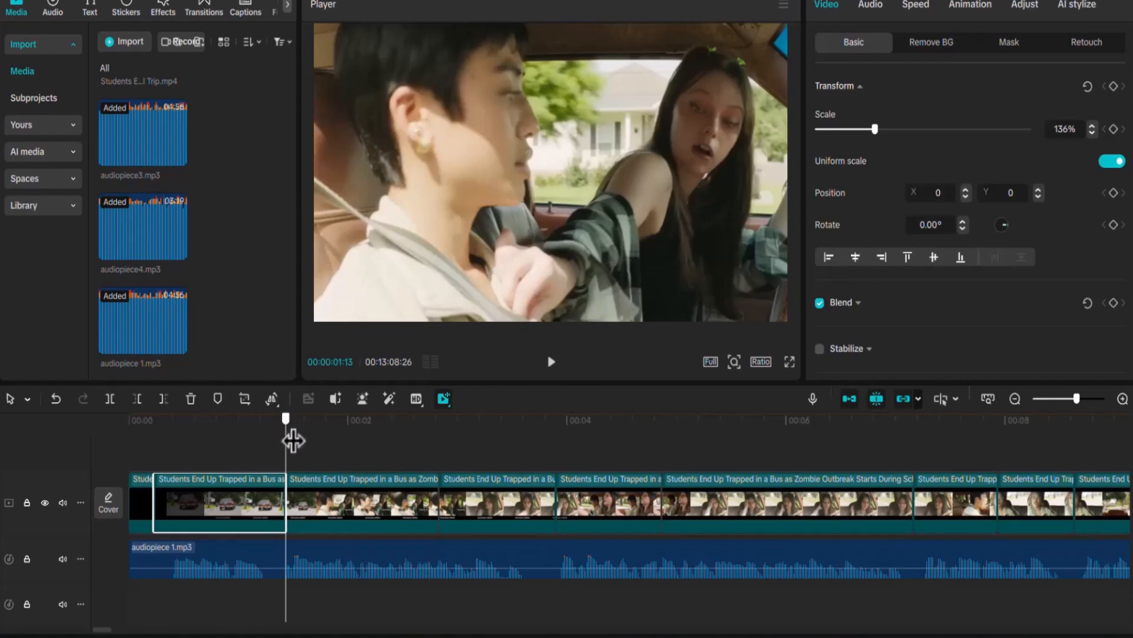
- Mirror the third scene clip, where the two characters sit in the car with name captions
left_click_drag(294, 440, 356, 480)
left_click(381, 479)
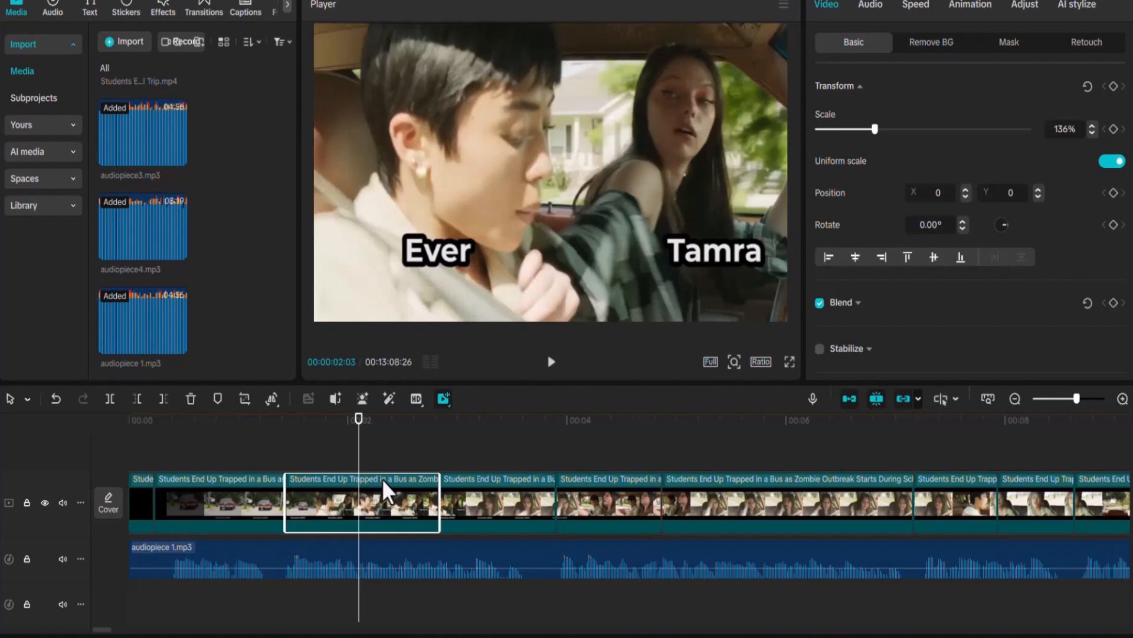
right_click(381, 478)
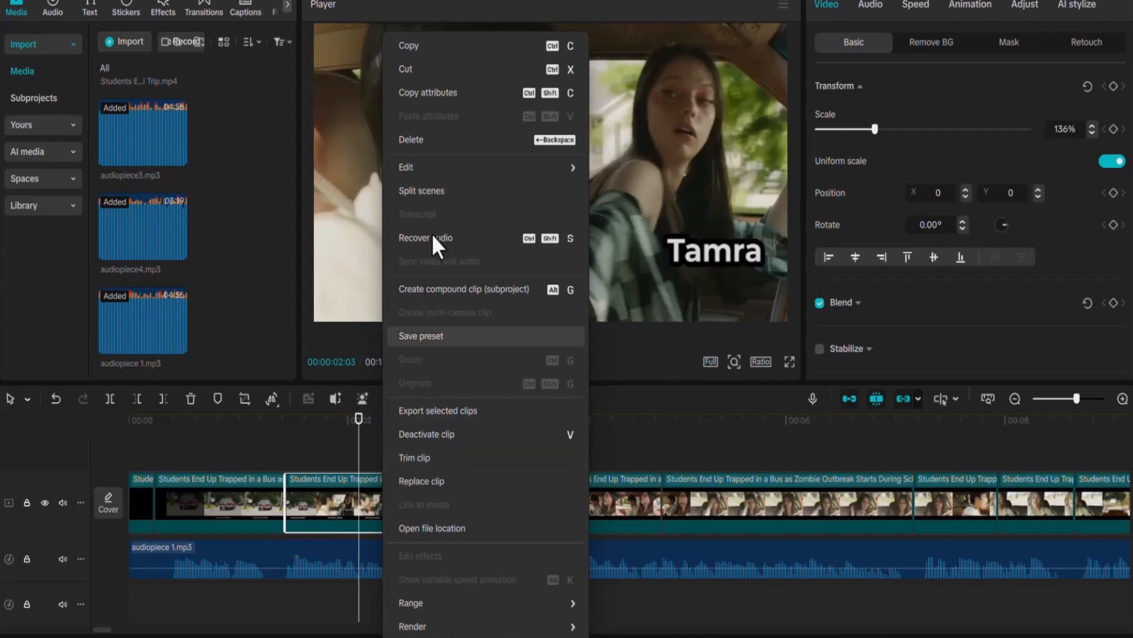
mouse_move(421, 162)
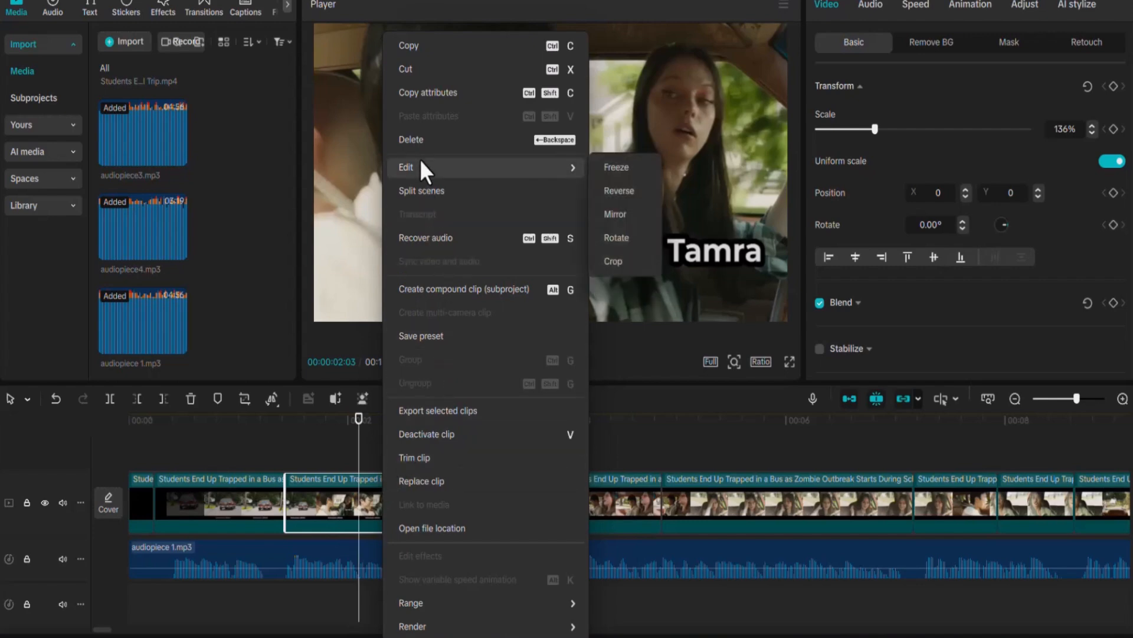
left_click(621, 215)
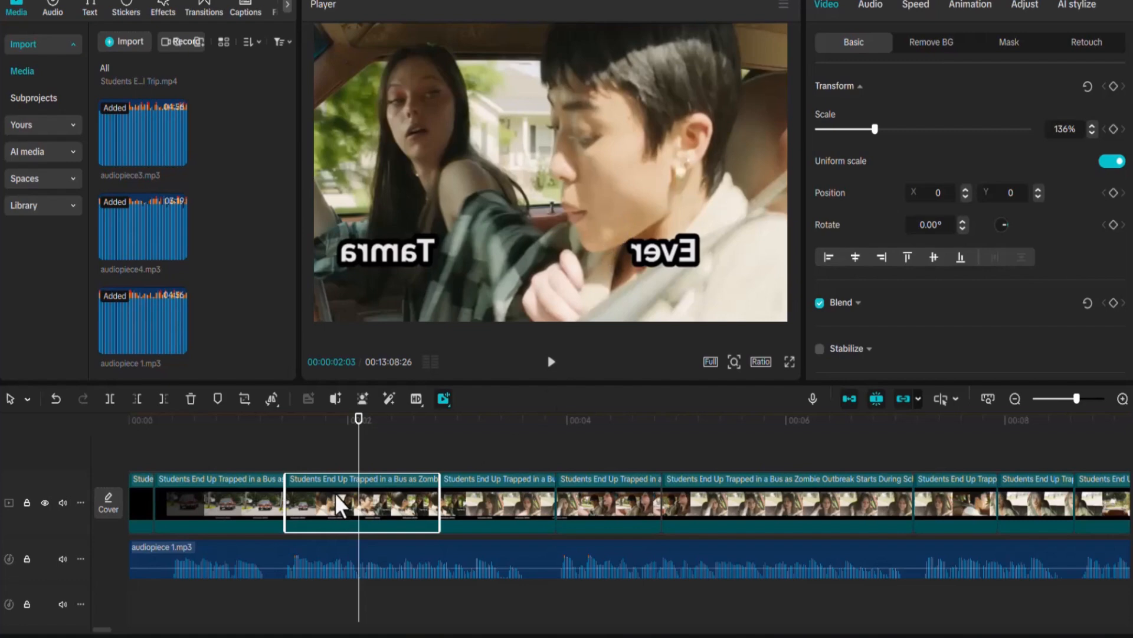
- Mirror the fifth scene clip, at 00:00:04:09 on the timeline
left_click_drag(362, 442, 596, 441)
left_click(614, 484)
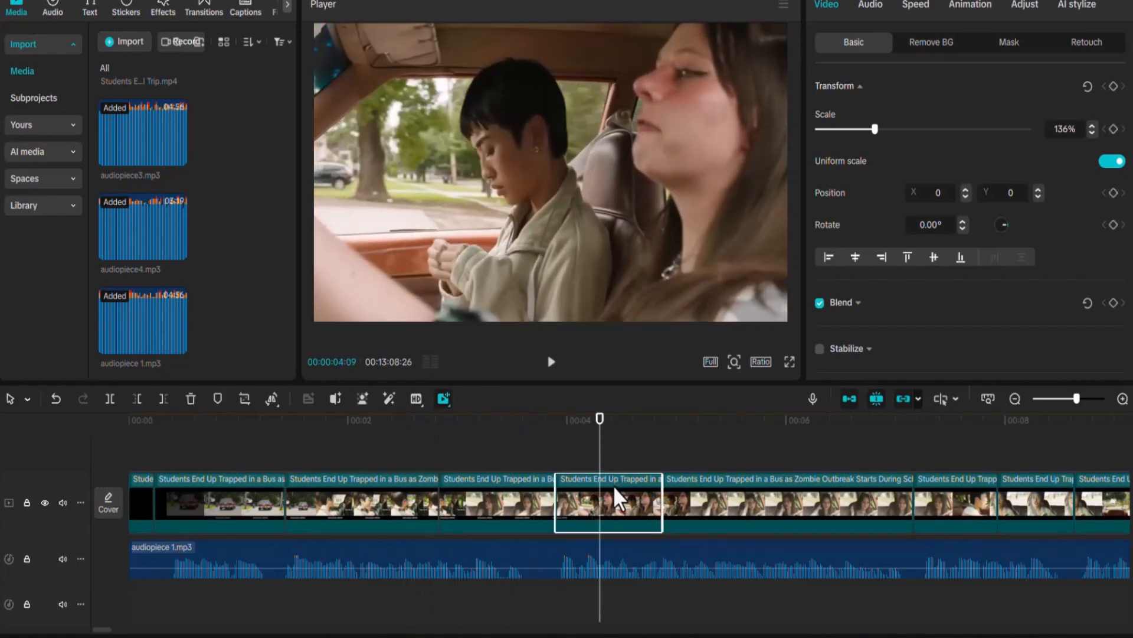
right_click(614, 485)
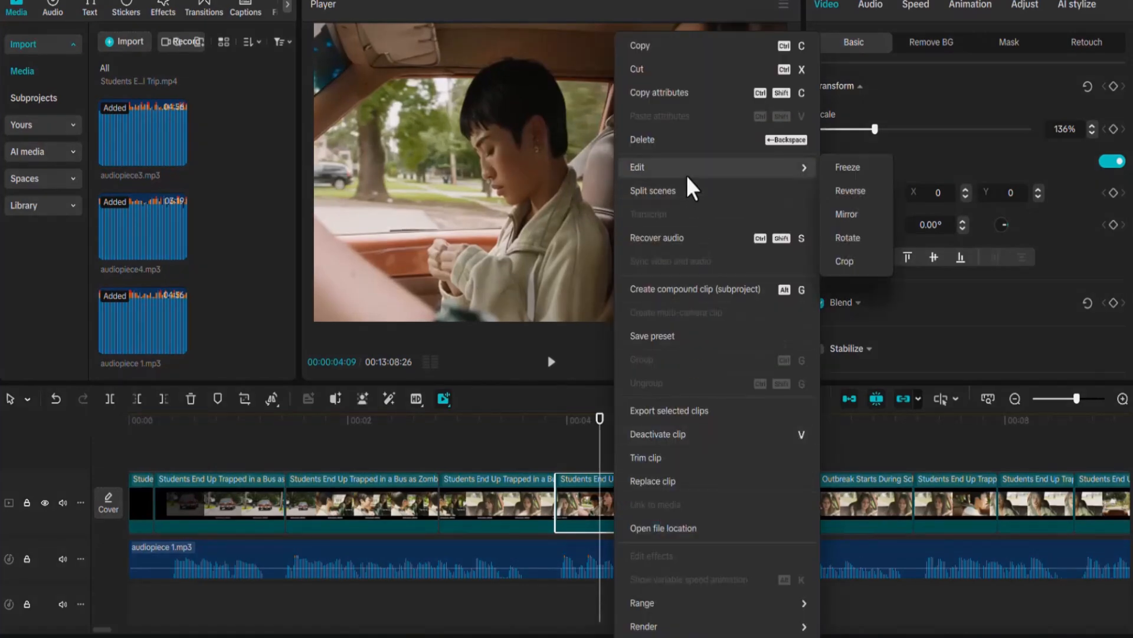
mouse_move(806, 168)
left_click(832, 214)
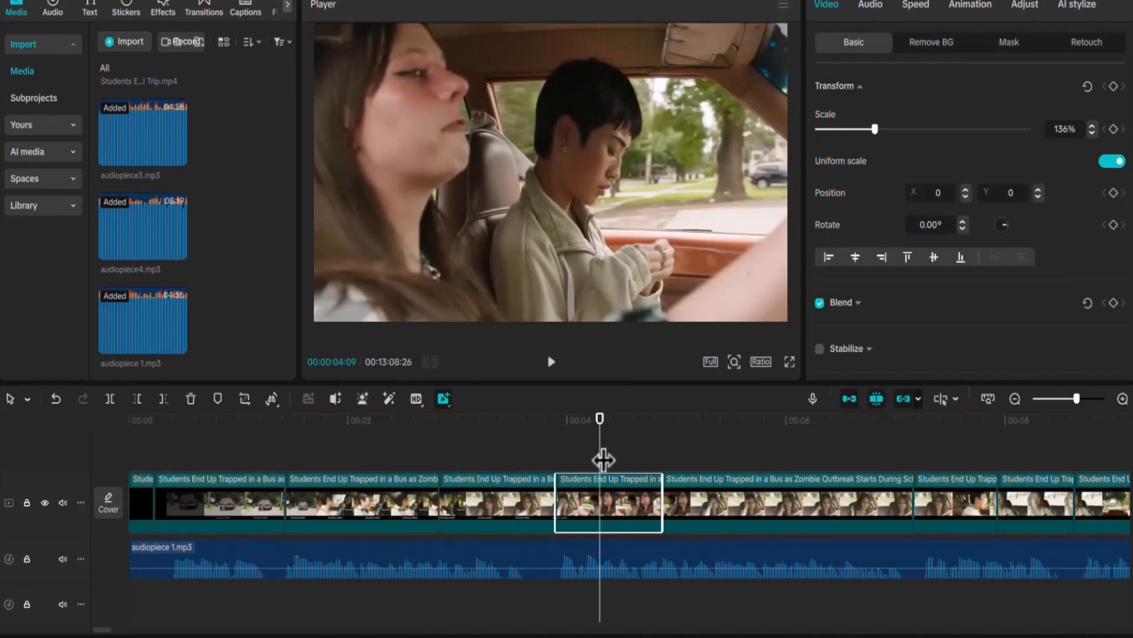
- Try to reverse the long sixth scene clip at 00:00:05:26, and cancel the reversal while it is processing
left_click_drag(602, 458, 772, 473)
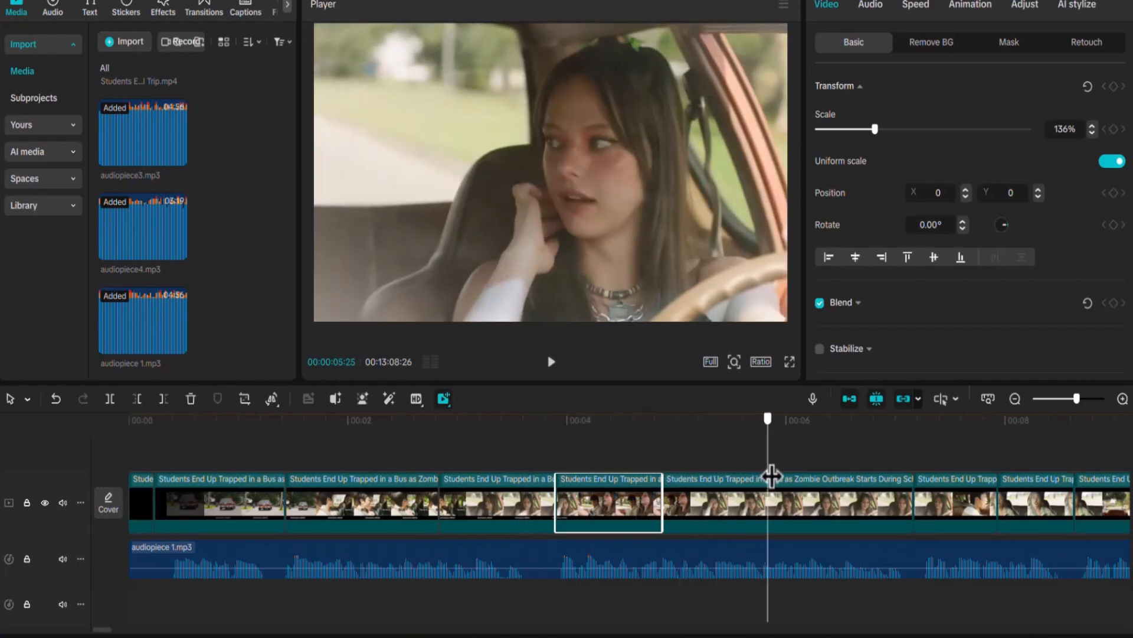
left_click(795, 501)
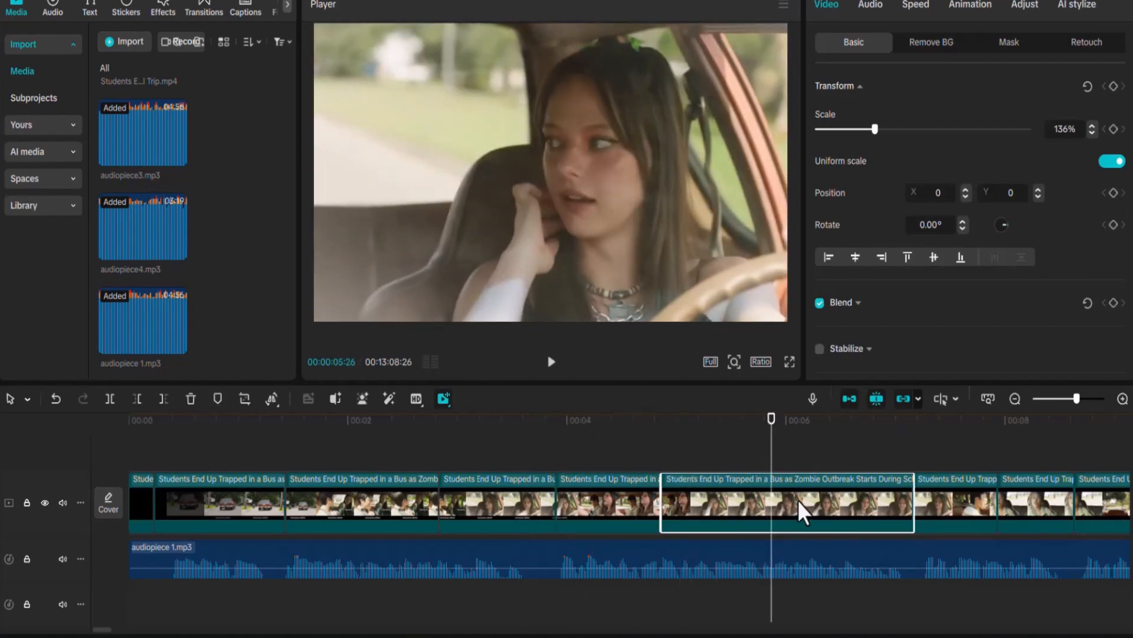
right_click(798, 499)
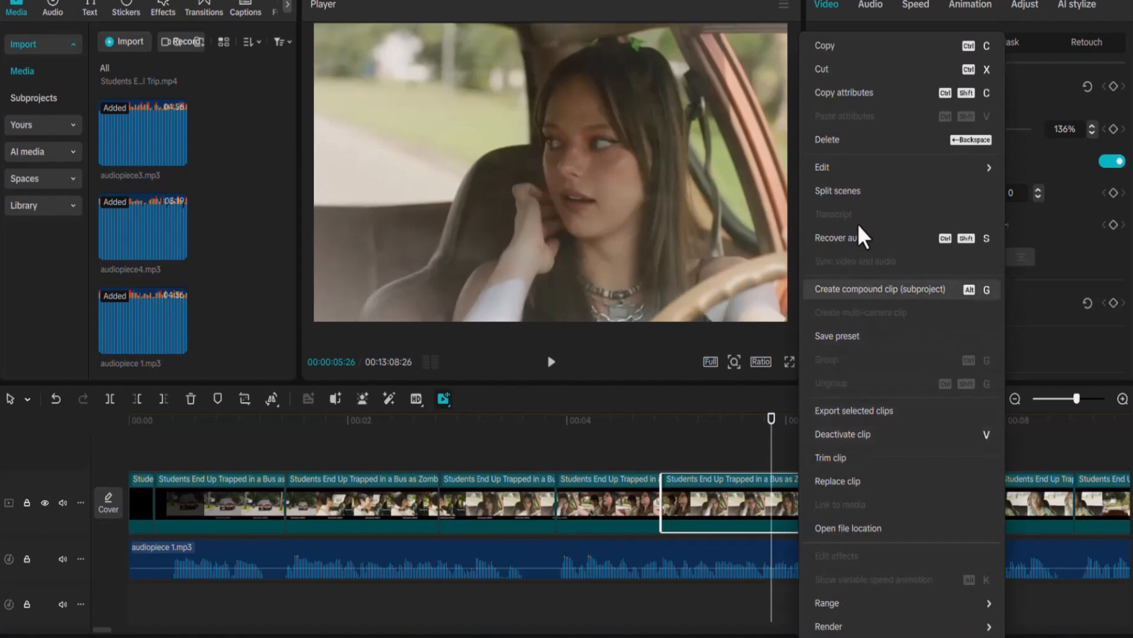
mouse_move(859, 168)
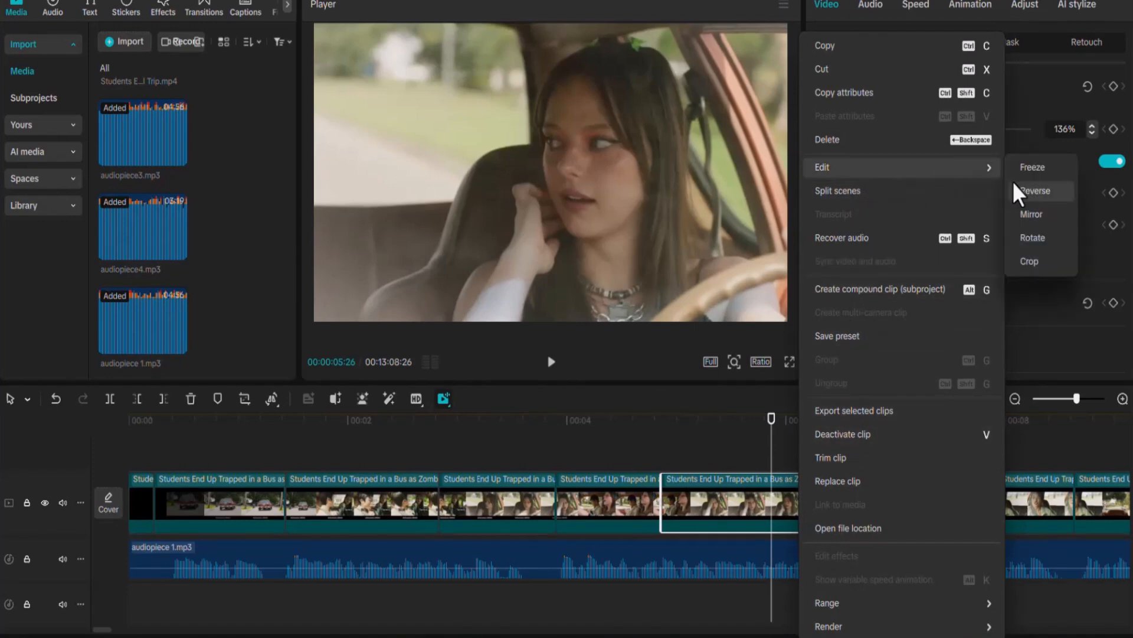
left_click(1024, 189)
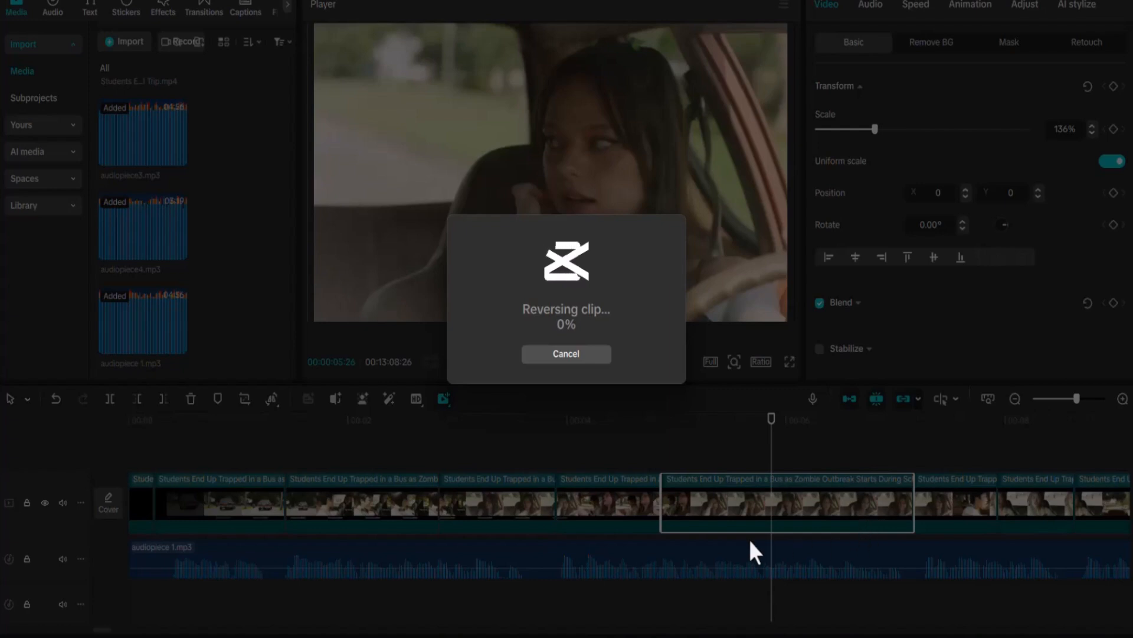
left_click(583, 354)
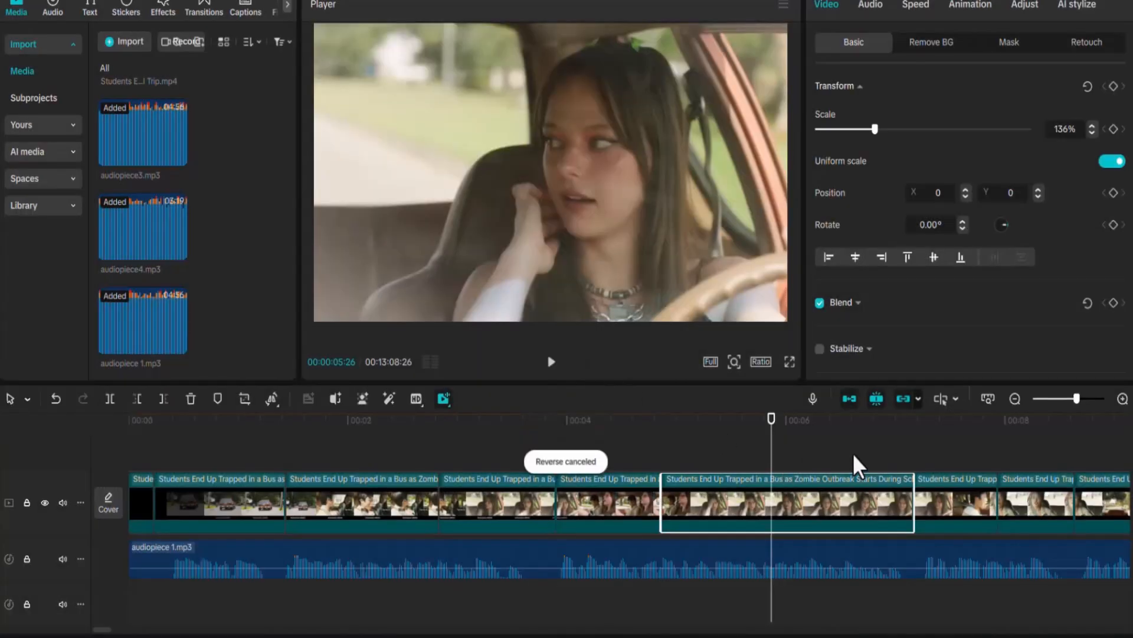
- Split audiopiece 1.mp3 at 00:00:00:07, where the first short scene clip ends, and delete the part before the cut
left_click_drag(778, 430, 136, 481)
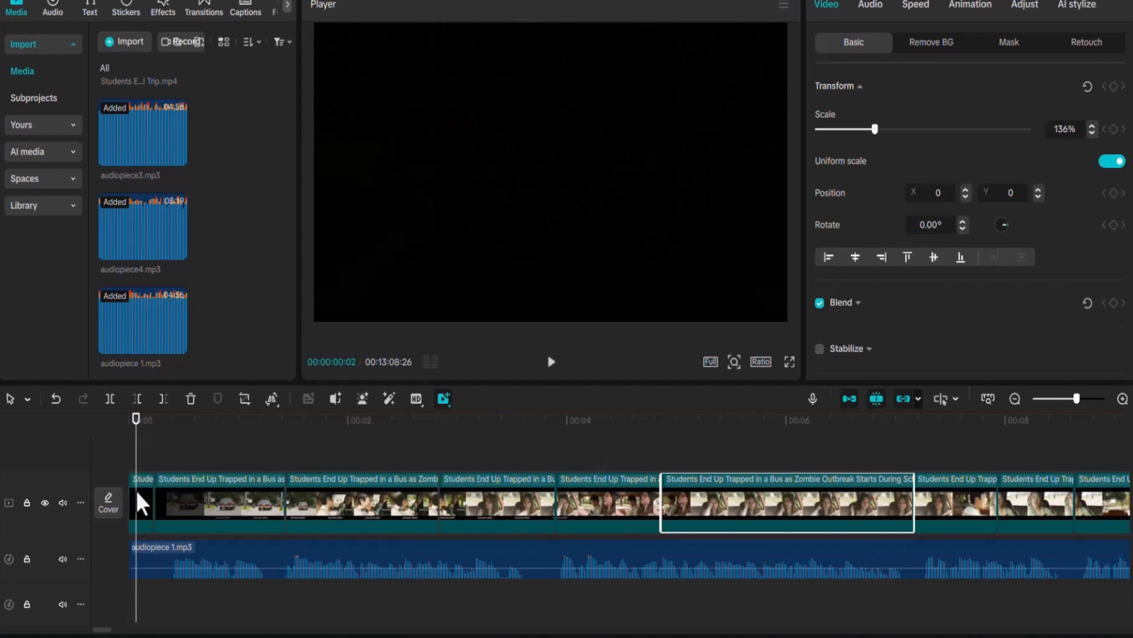
left_click(140, 488)
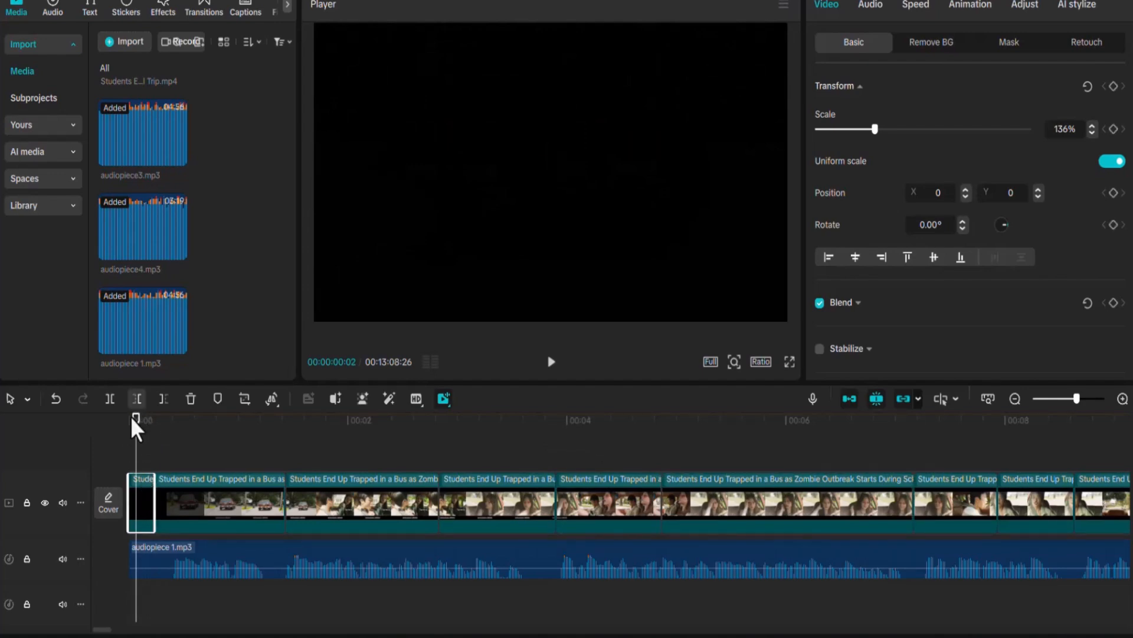
left_click_drag(137, 415, 150, 411)
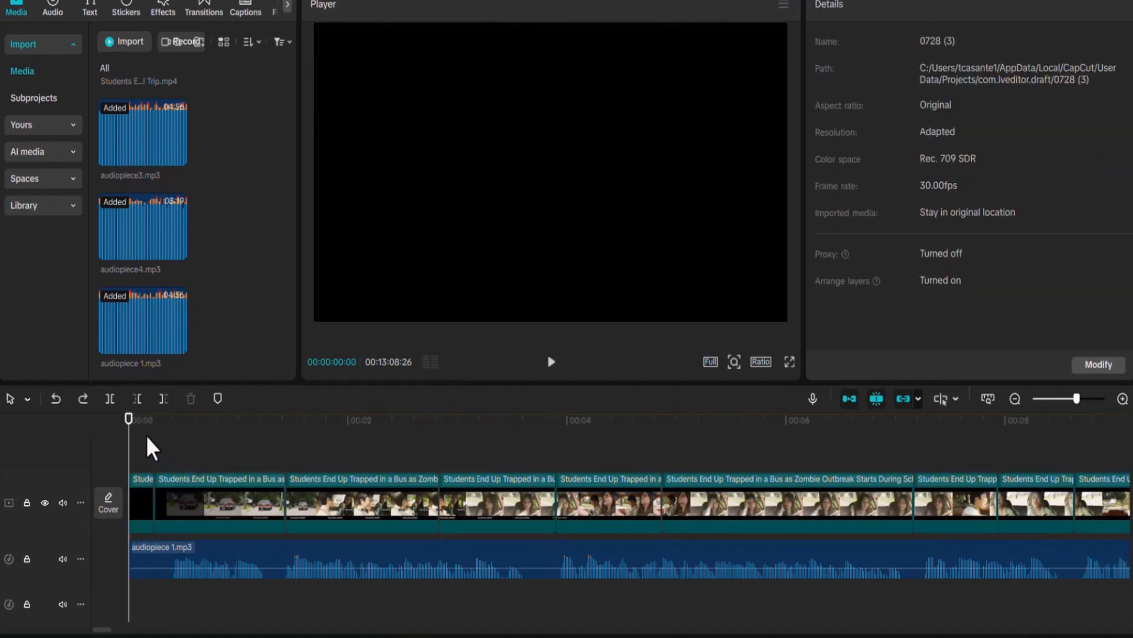
left_click_drag(131, 452, 152, 451)
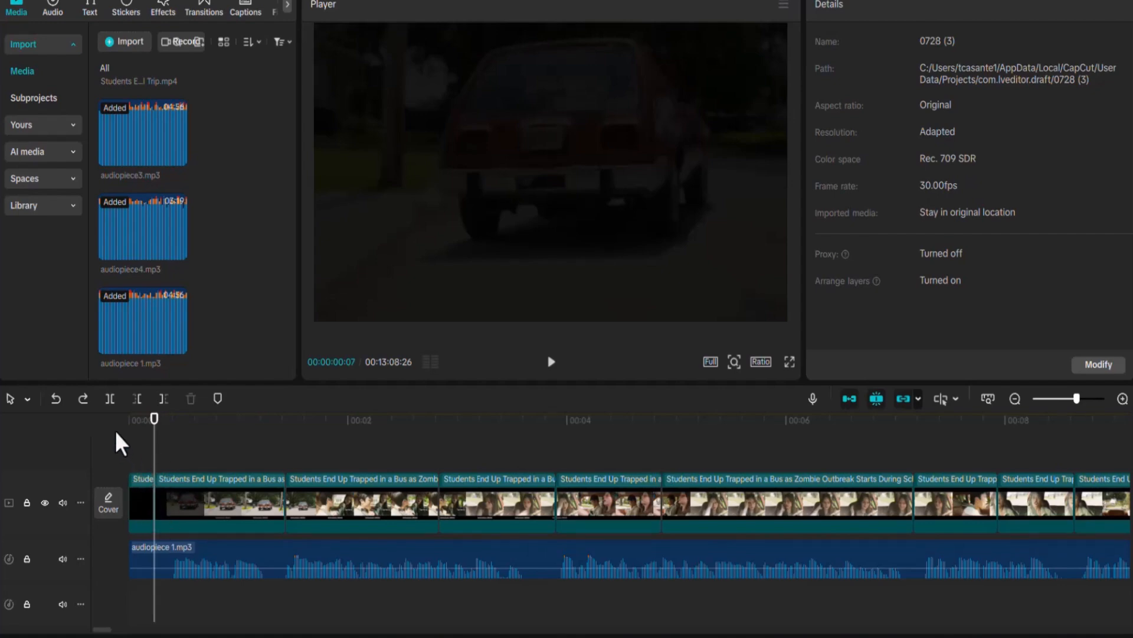
left_click(172, 550)
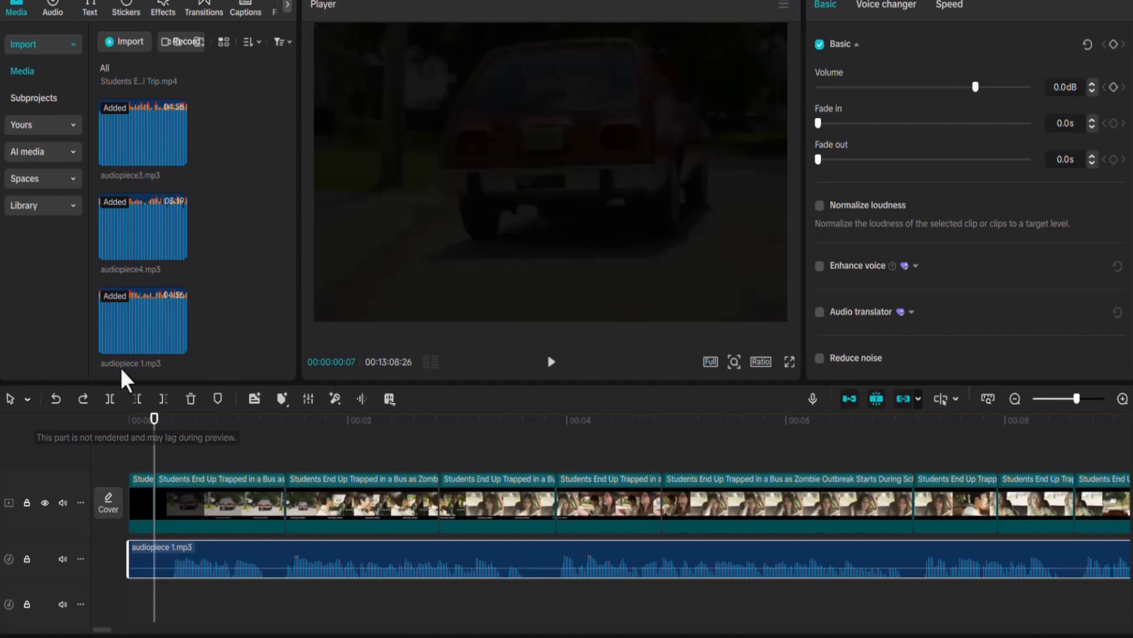
left_click(108, 399)
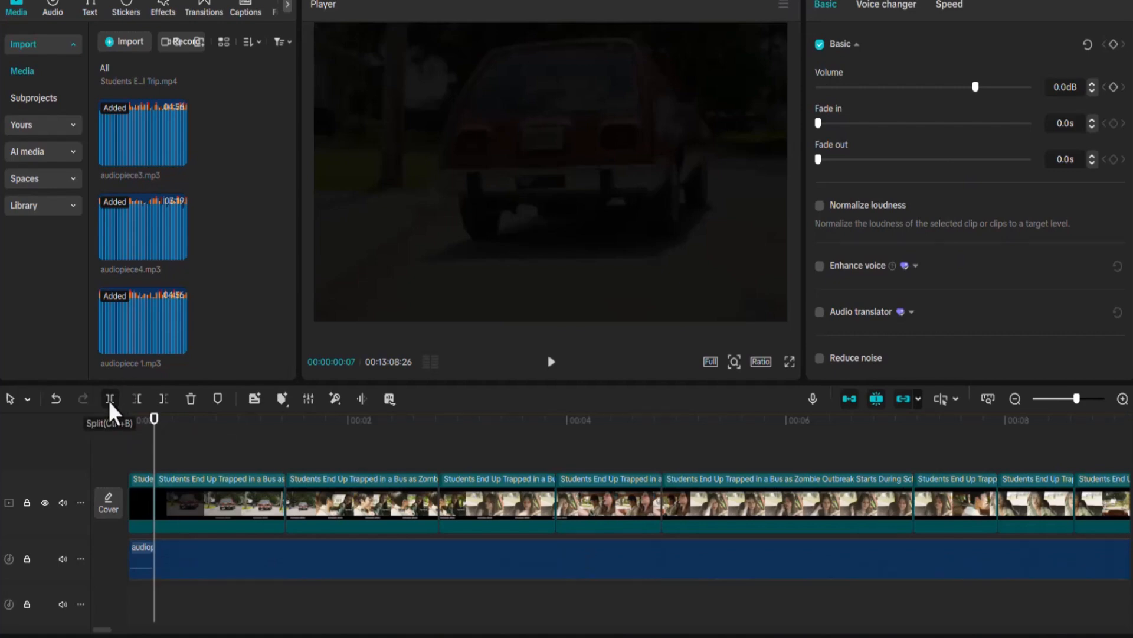
left_click(141, 548)
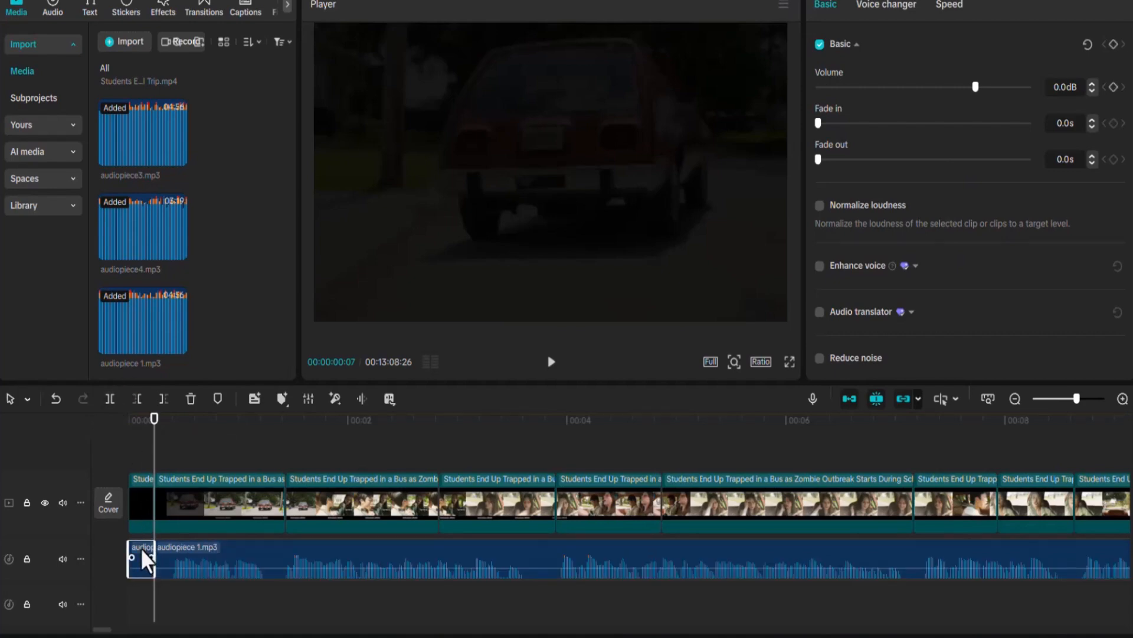
key("Delete")
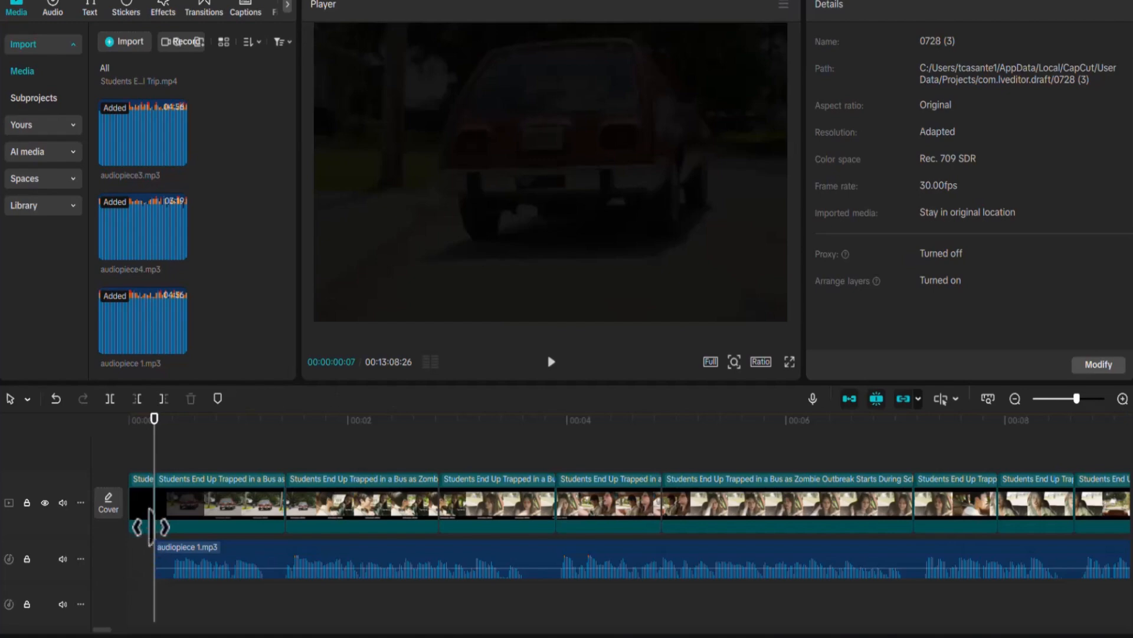
- Delete the short black first scene clip and move audiopiece 1.mp3 back to the timeline's start
left_click(142, 501)
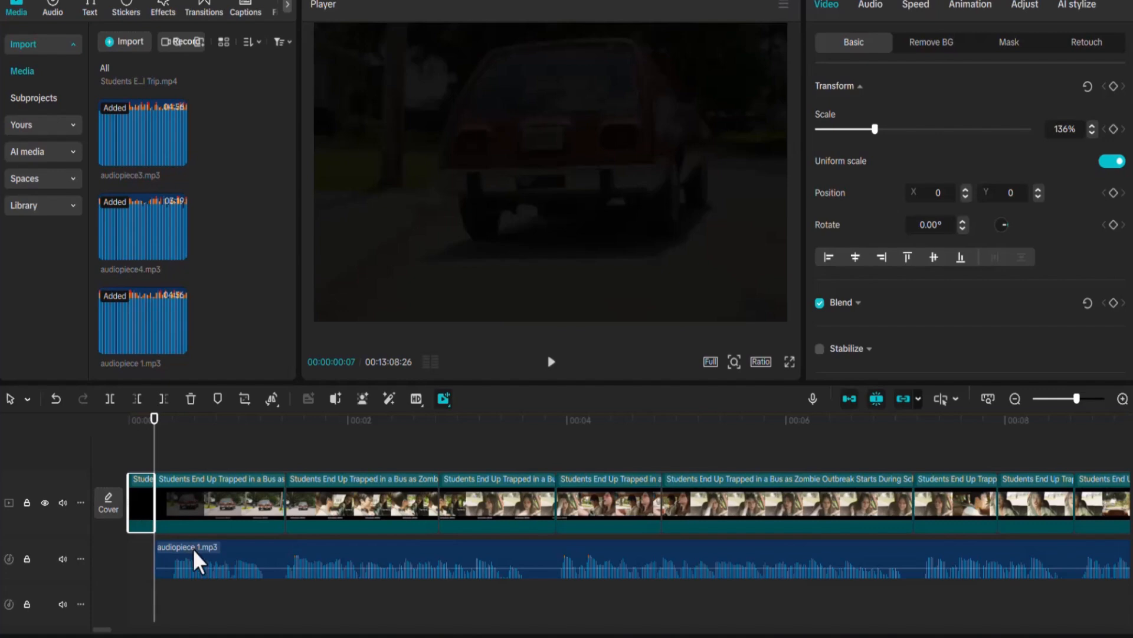
key("Delete")
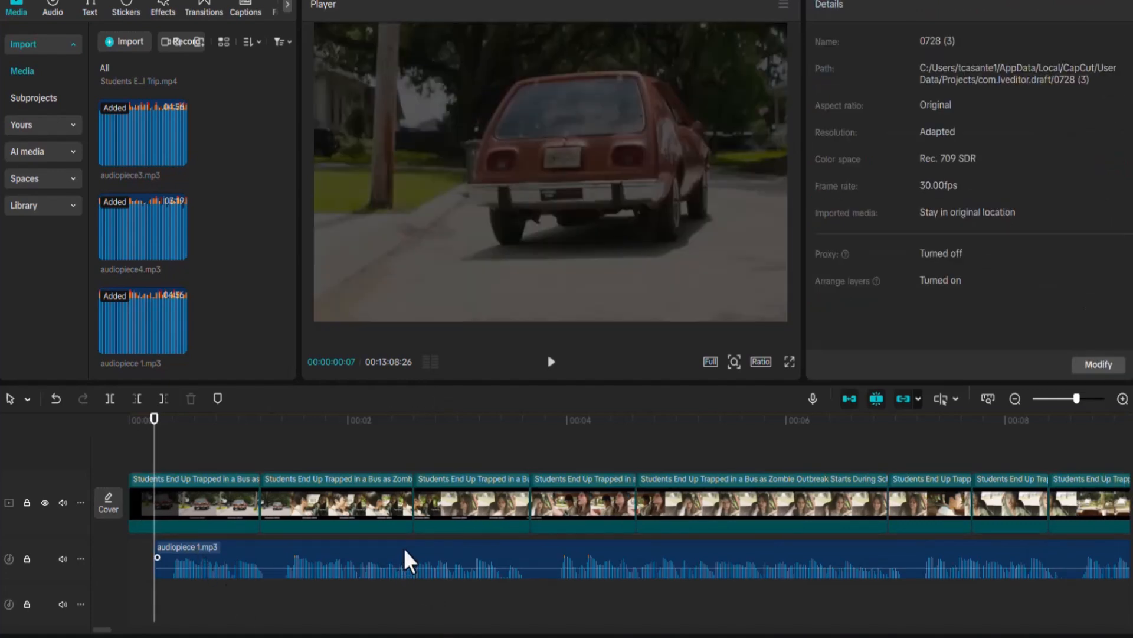
left_click_drag(387, 550, 352, 546)
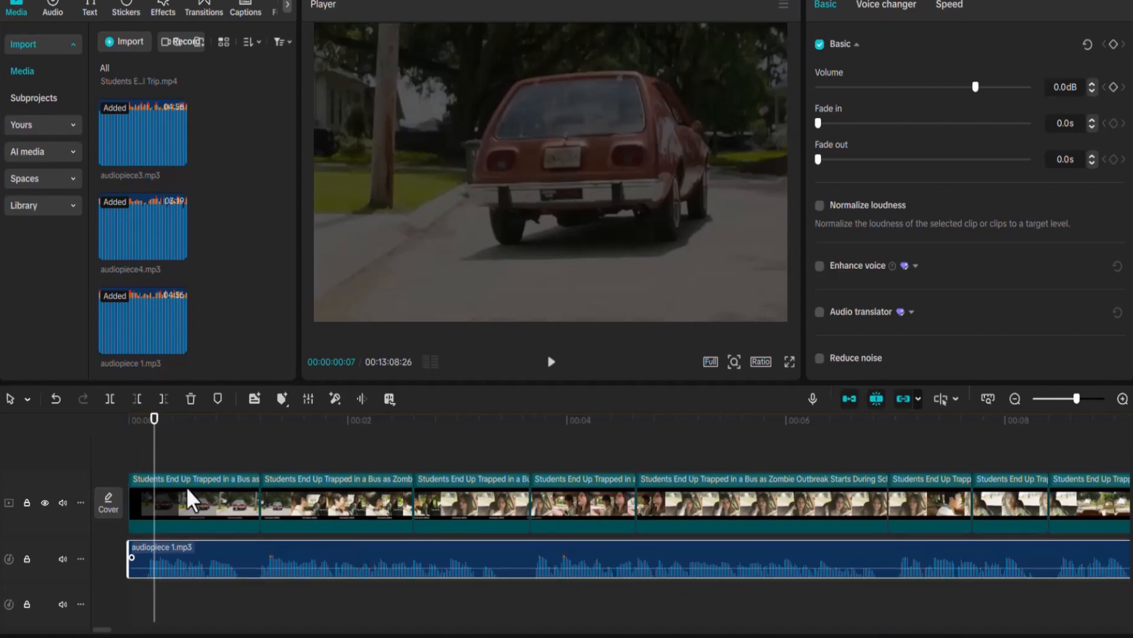
- Examine the scene clip at 00:00:07:11 and the scene clip that follows it
left_click_drag(148, 423, 935, 478)
left_click(952, 505)
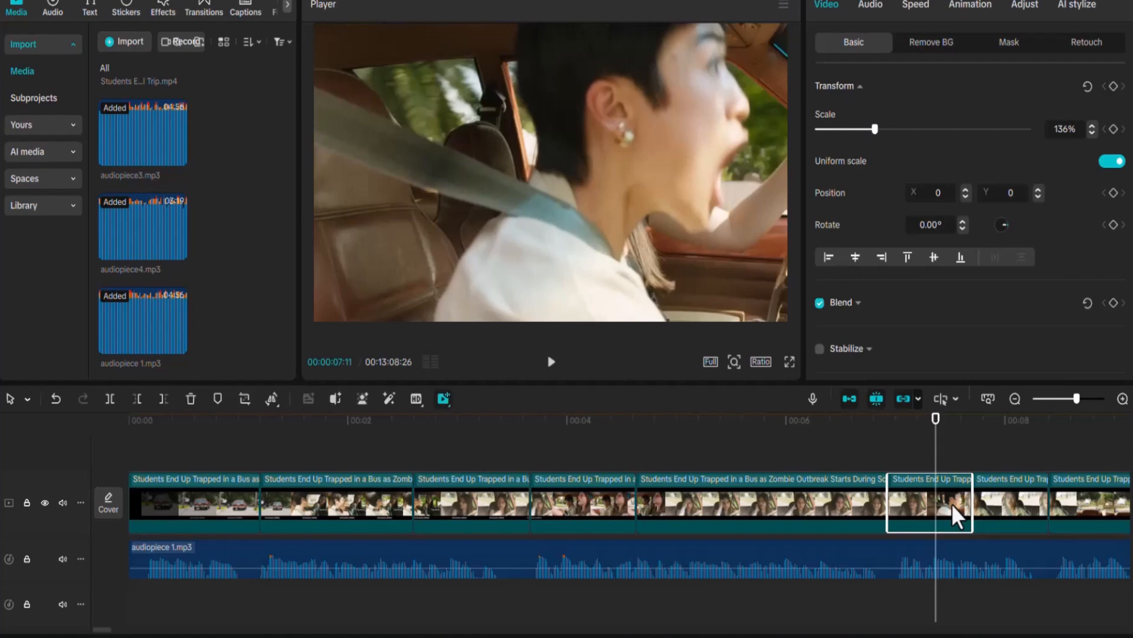
left_click(1010, 485)
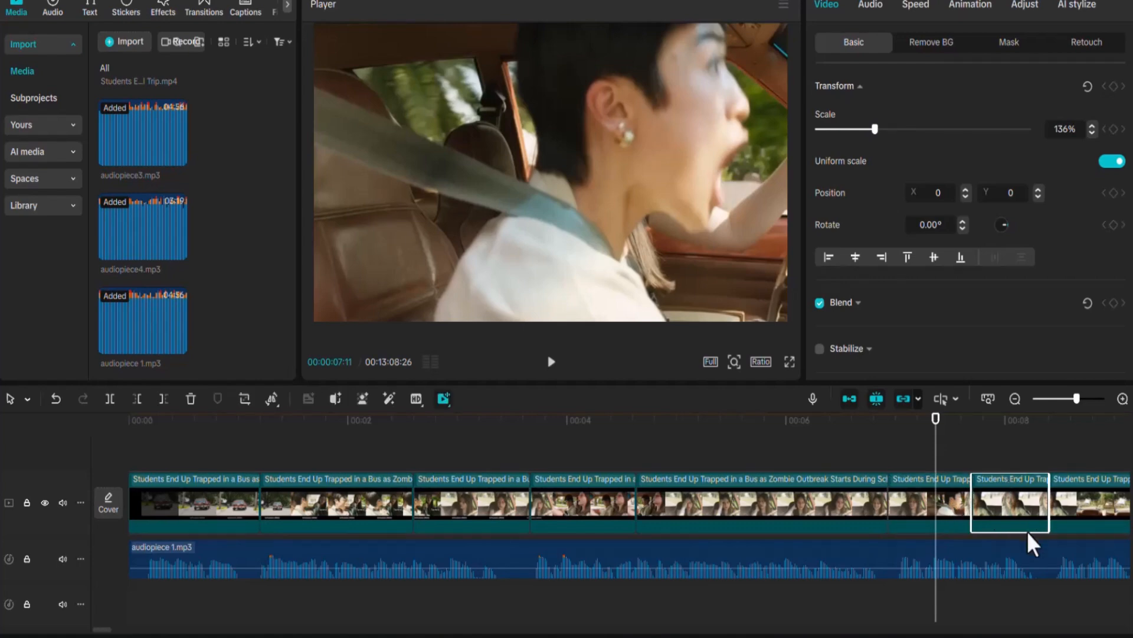
- Reverse the short scene clip that starts just before the 8-second mark
right_click(1022, 501)
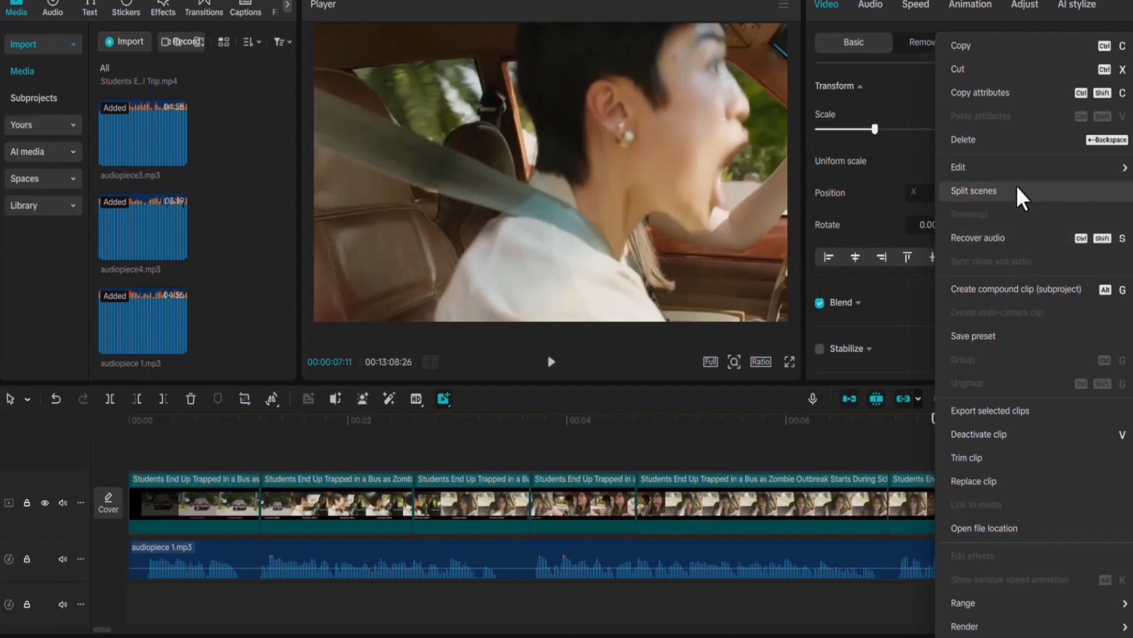
mouse_move(971, 172)
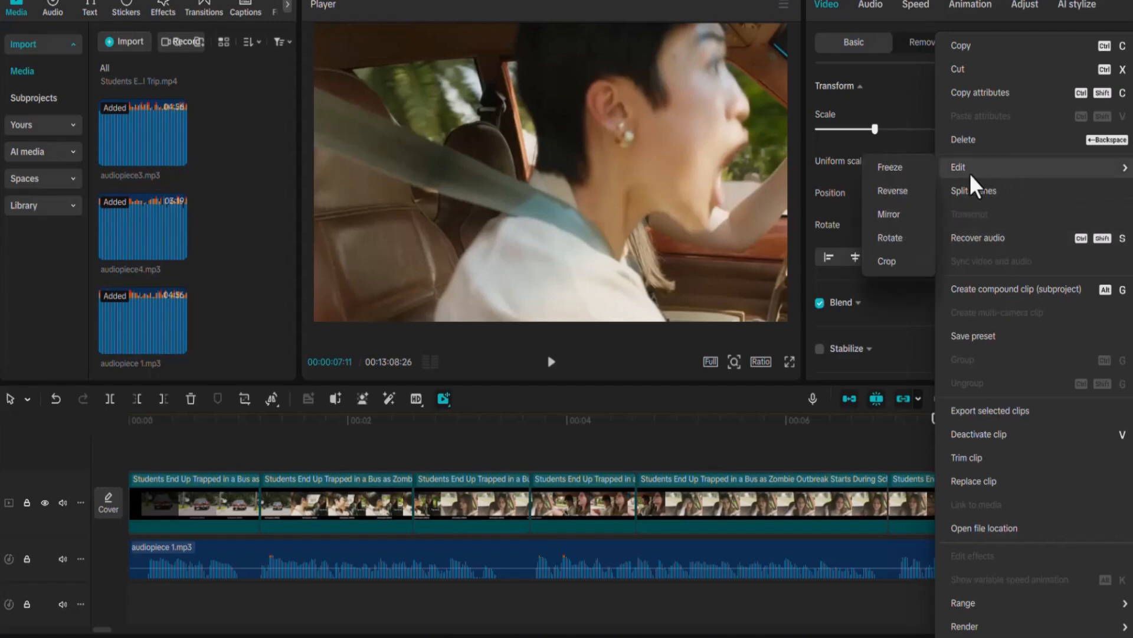
left_click(891, 190)
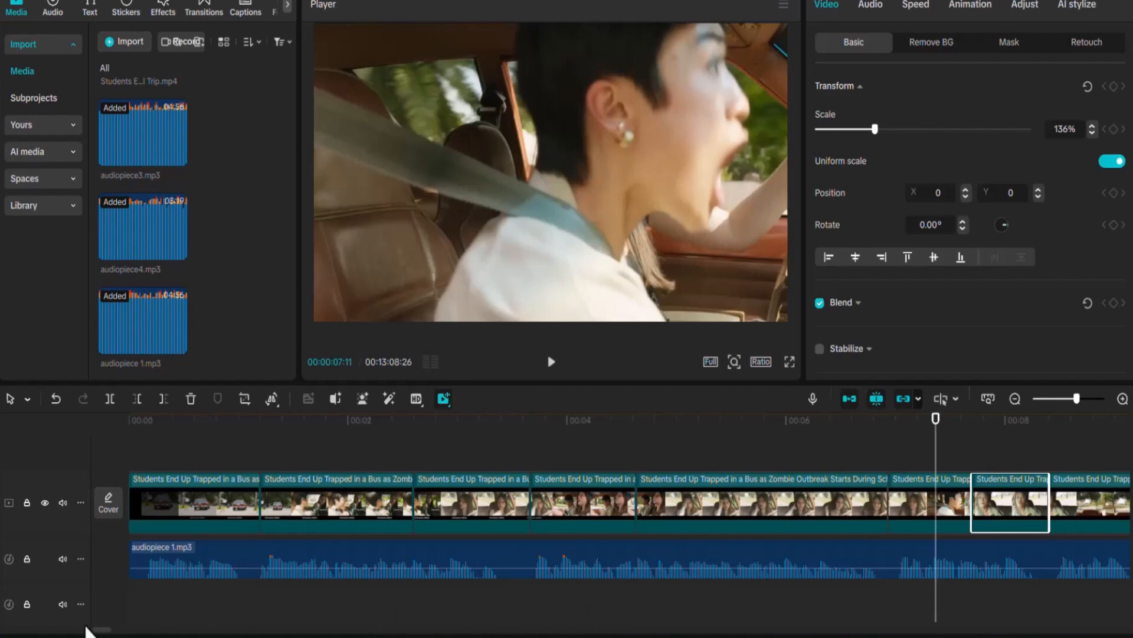
- Mirror the short scene clip that starts at about 37 seconds
left_click_drag(101, 635, 147, 630)
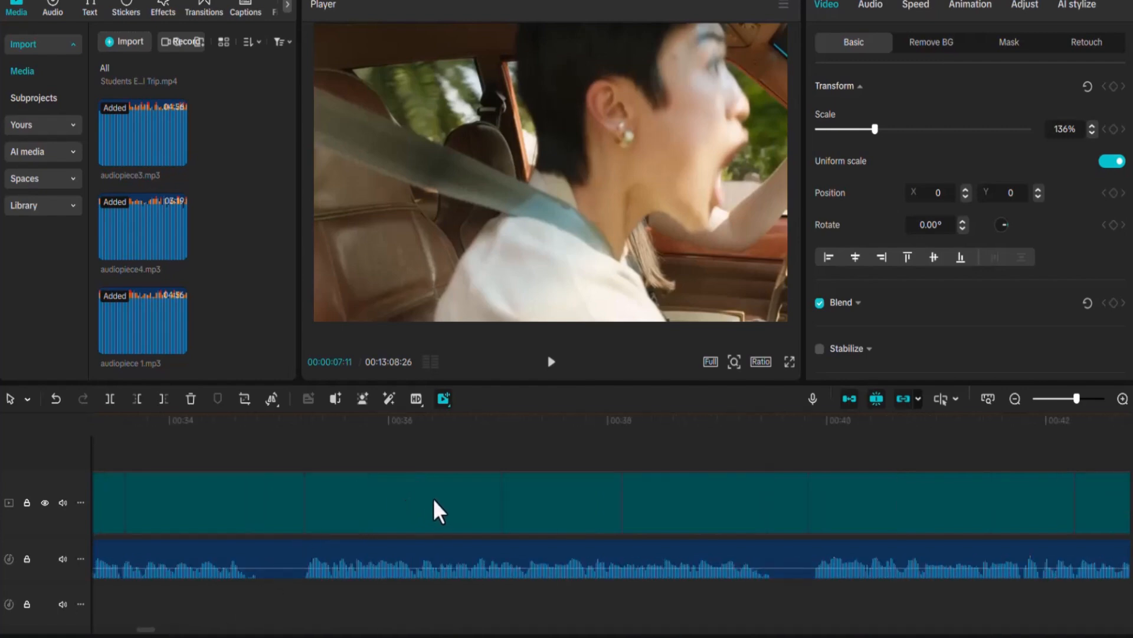
right_click(565, 504)
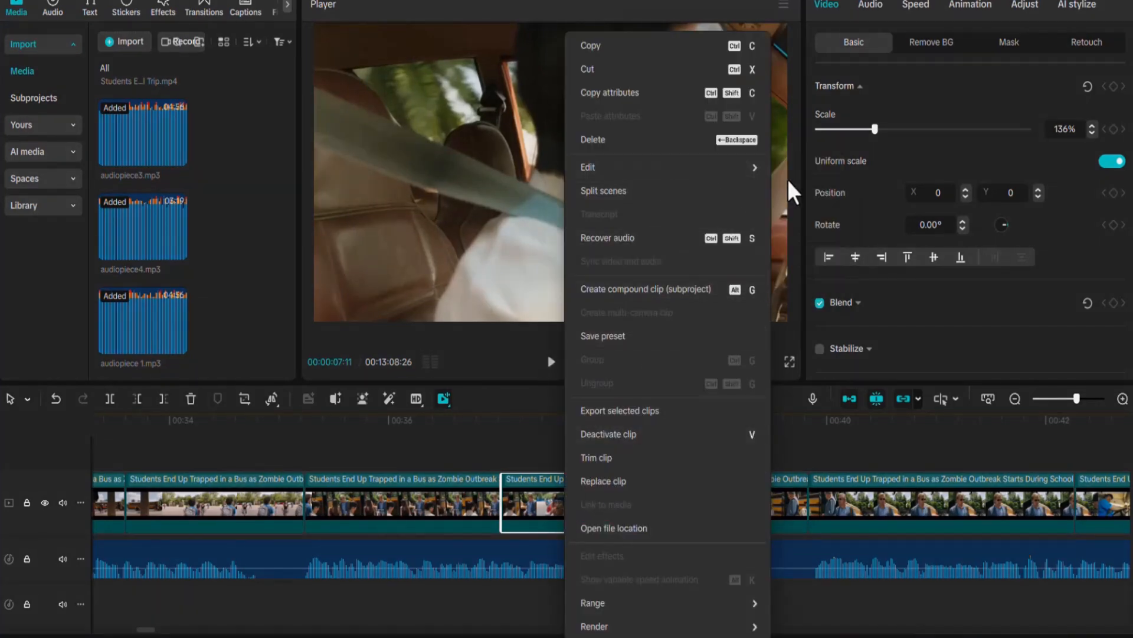
mouse_move(752, 167)
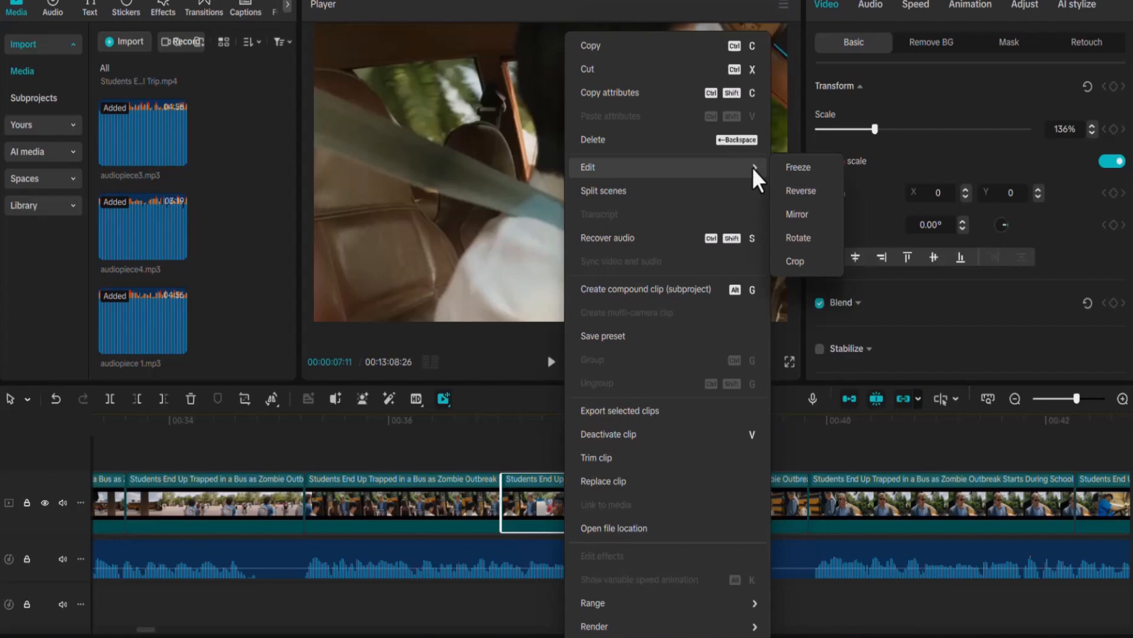
left_click(816, 215)
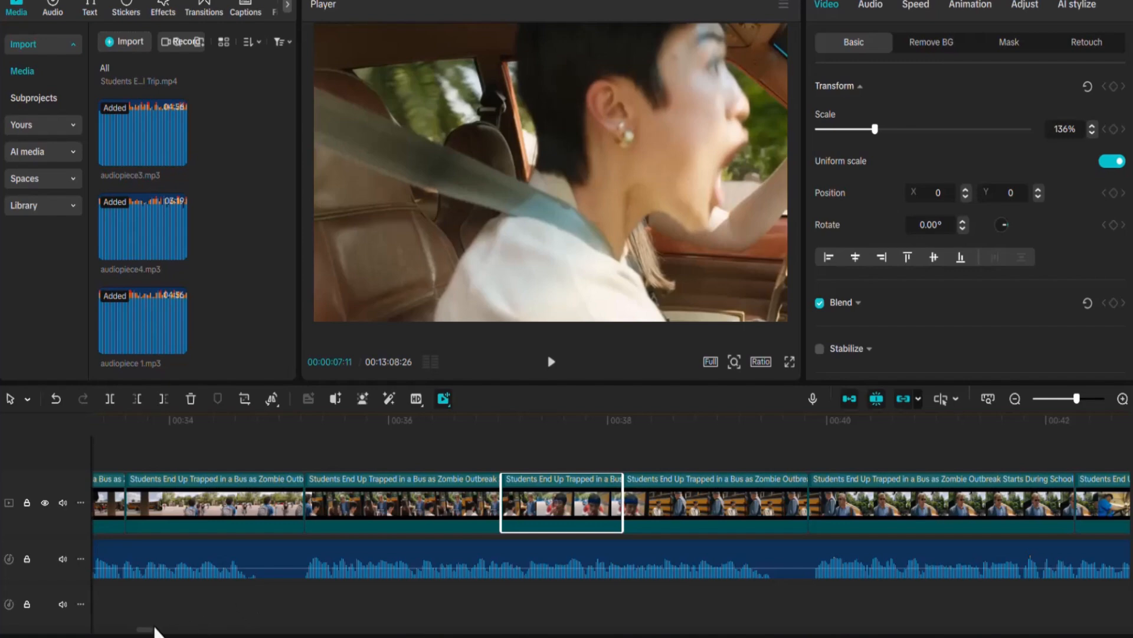
- Reverse the short dark scene clip at 00:08:10:27
left_click(1054, 401)
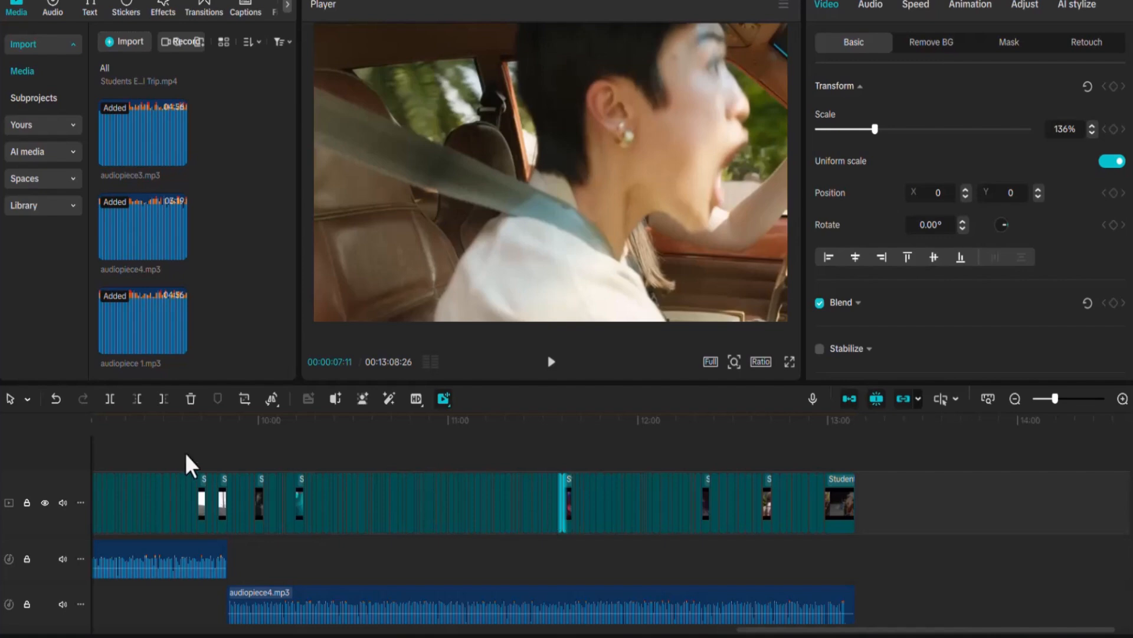
left_click(1049, 401)
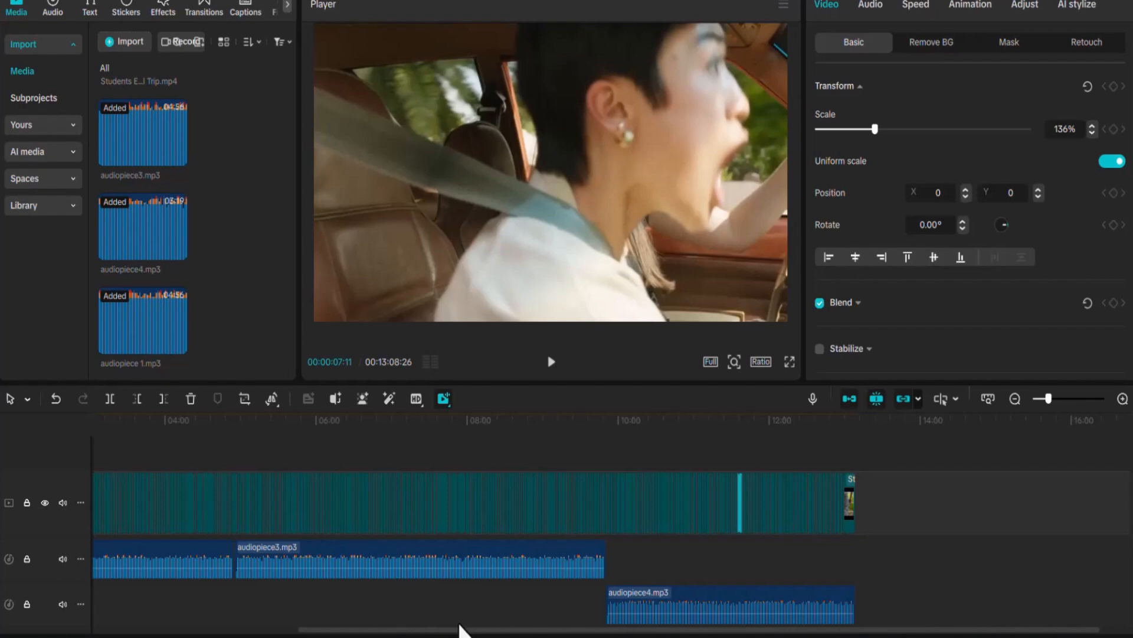
left_click_drag(458, 625, 131, 619)
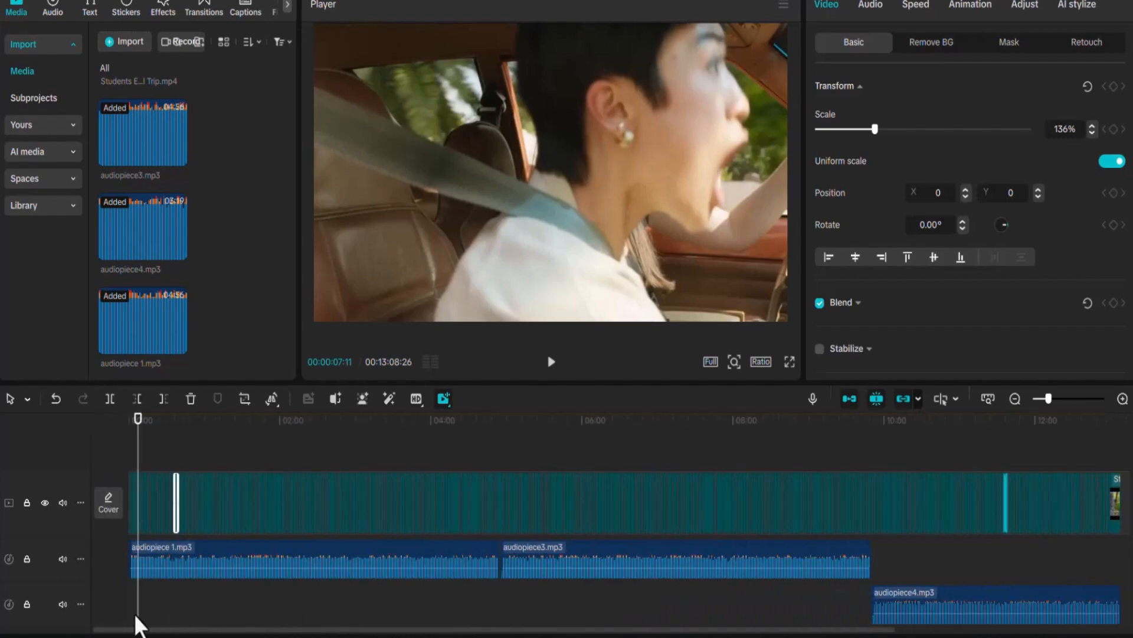
left_click_drag(141, 416, 747, 447)
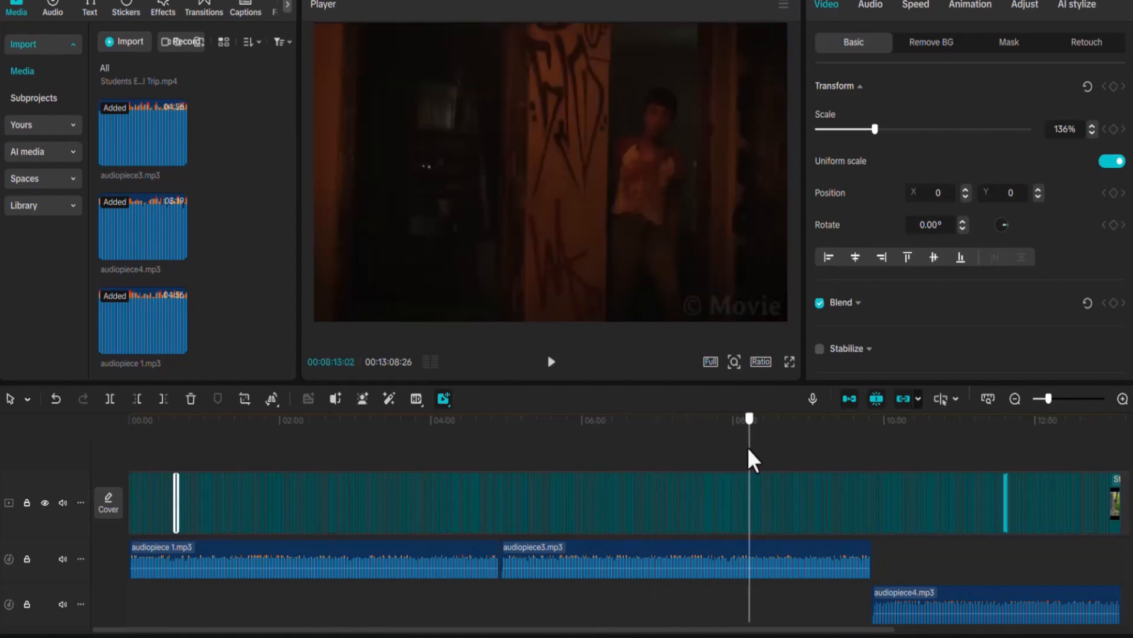
left_click(1066, 398)
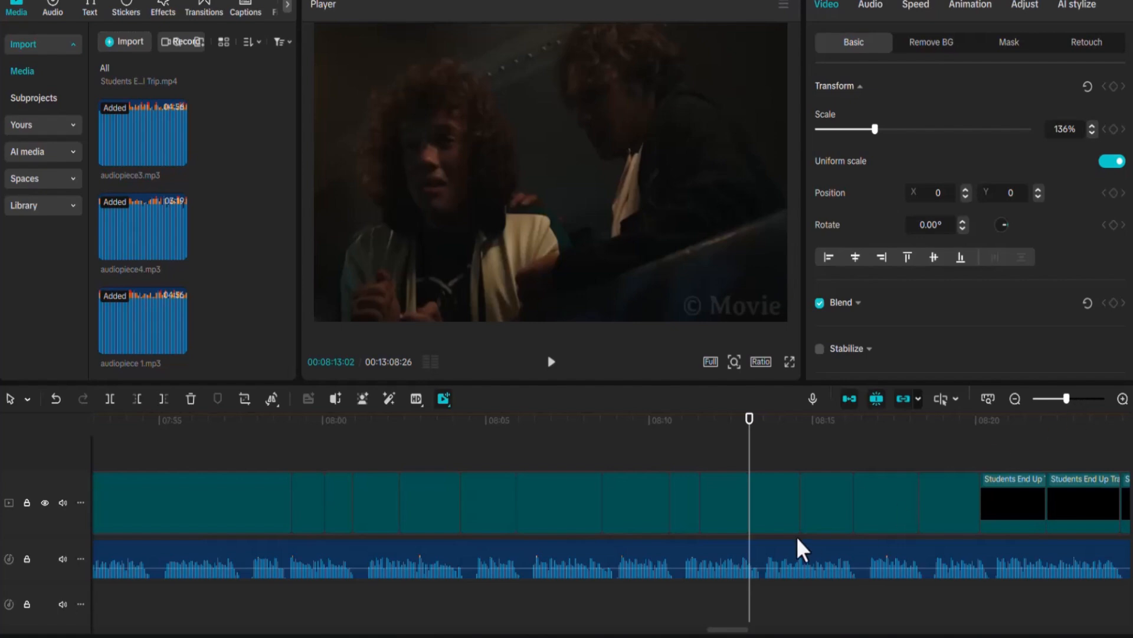
left_click(679, 503)
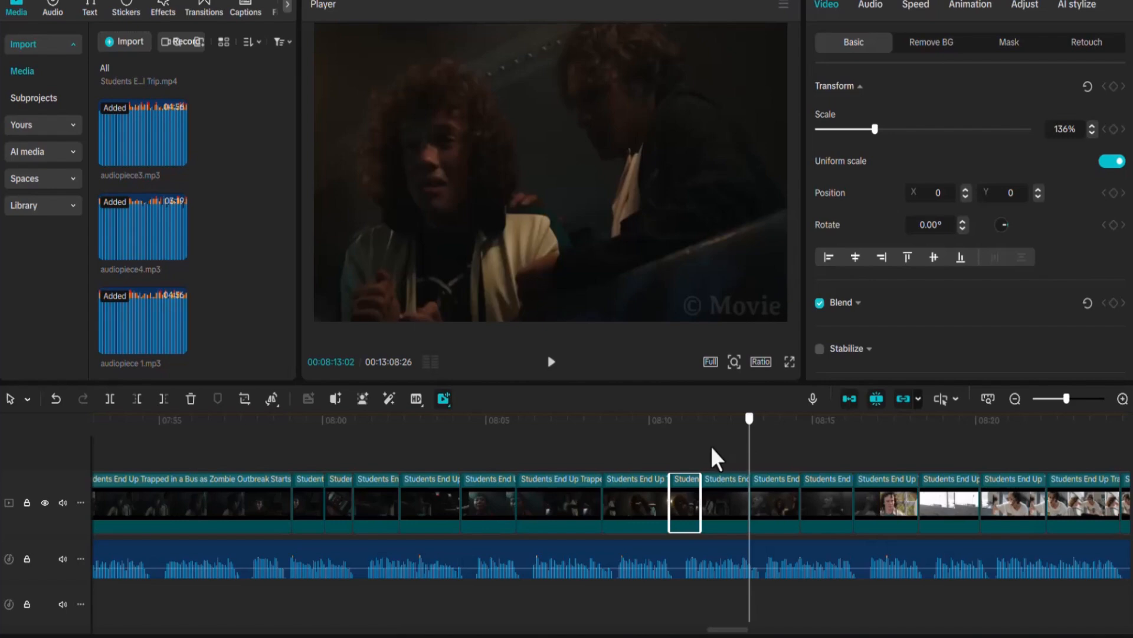
left_click(680, 457)
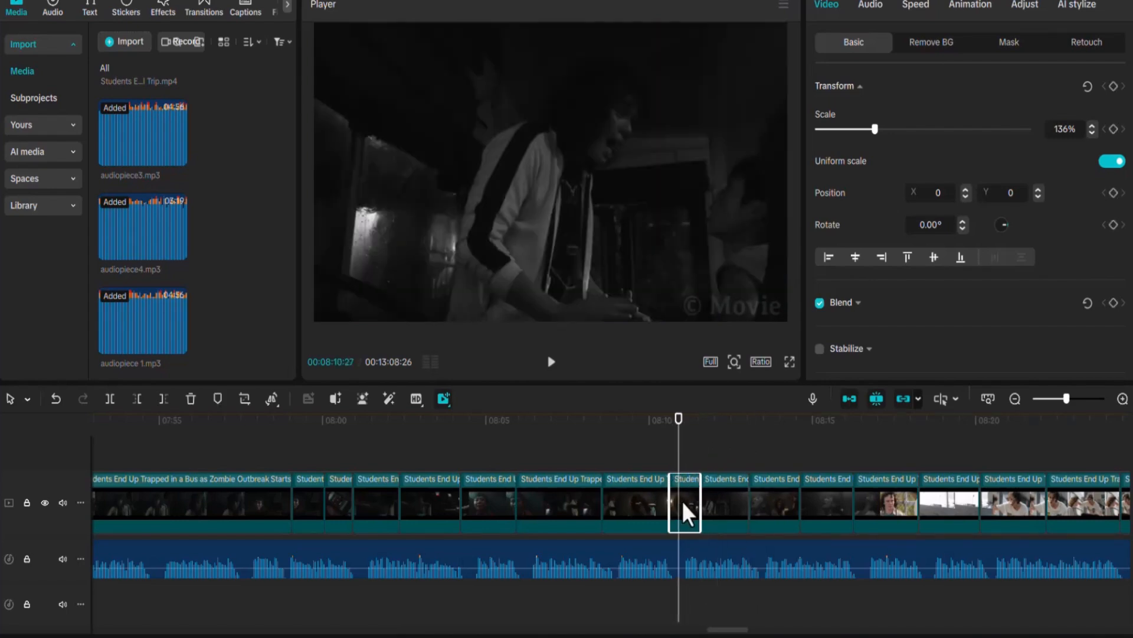
right_click(681, 499)
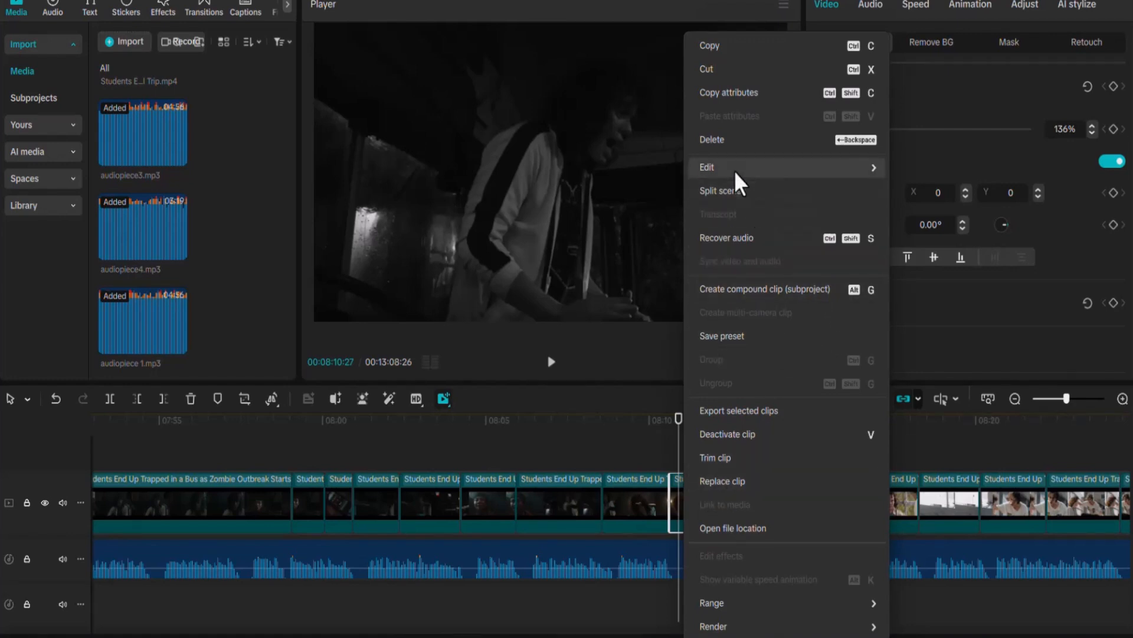
mouse_move(731, 166)
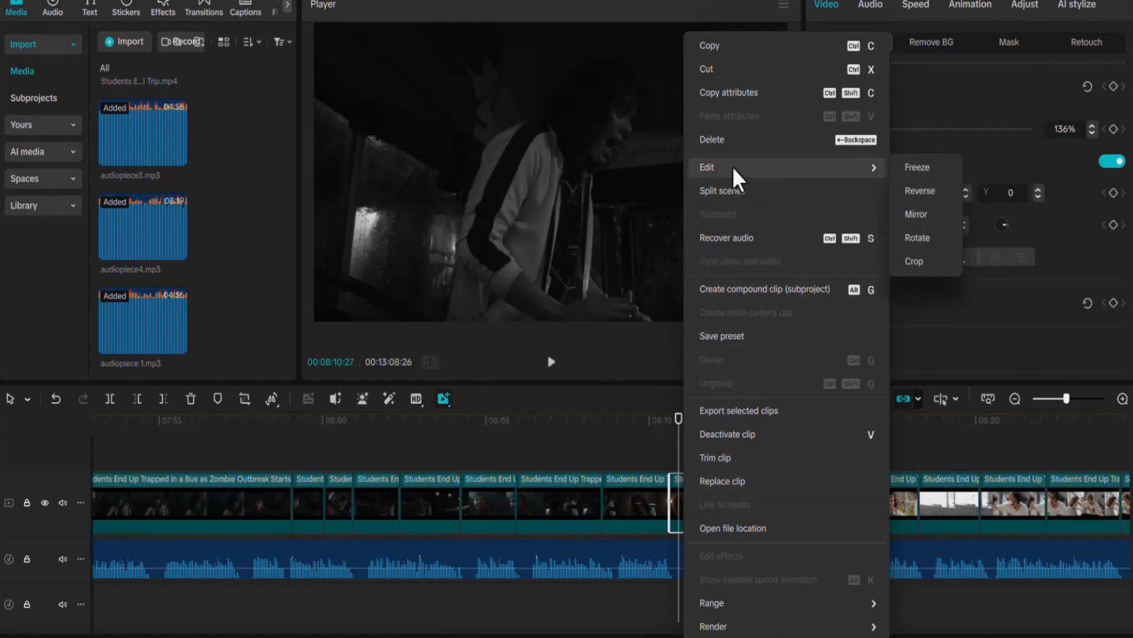
left_click(919, 193)
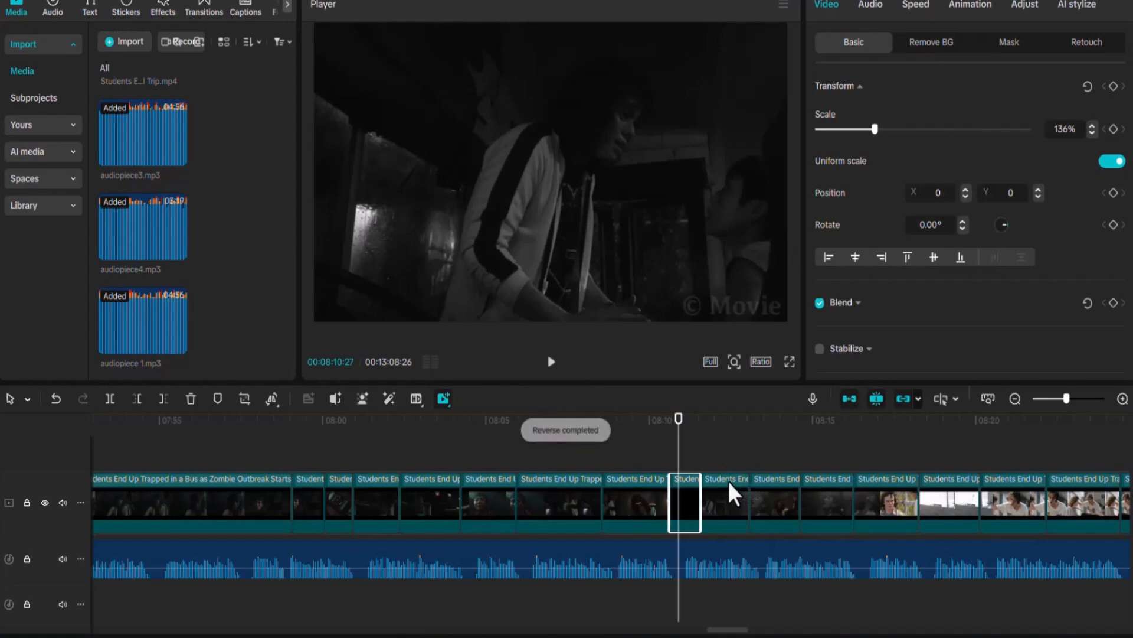
left_click_drag(678, 448, 1065, 458)
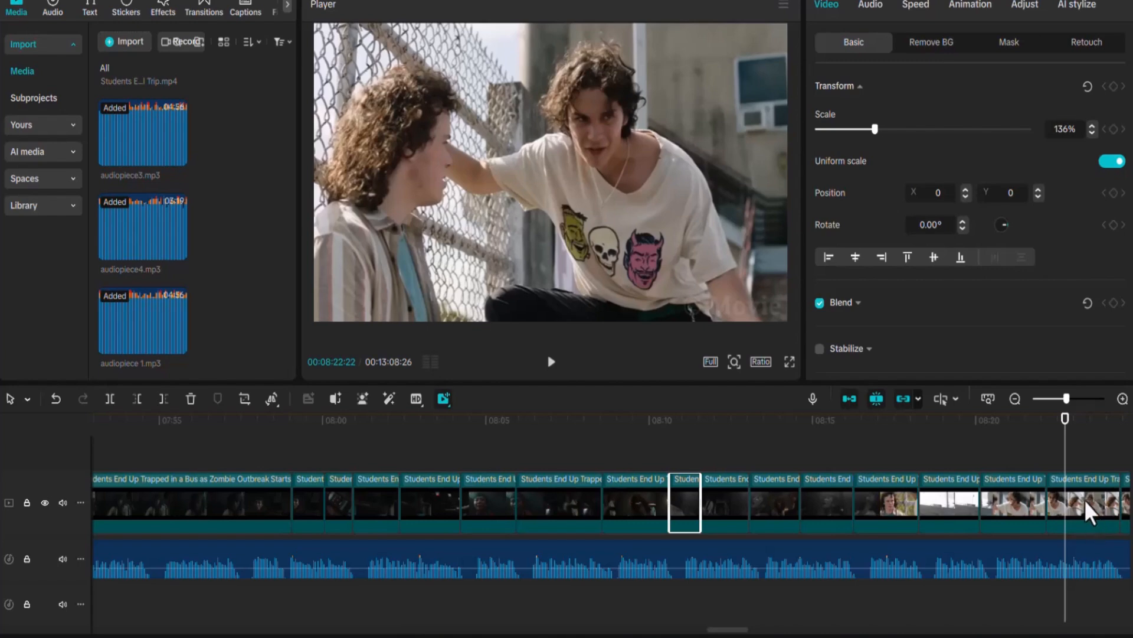
left_click(1085, 497)
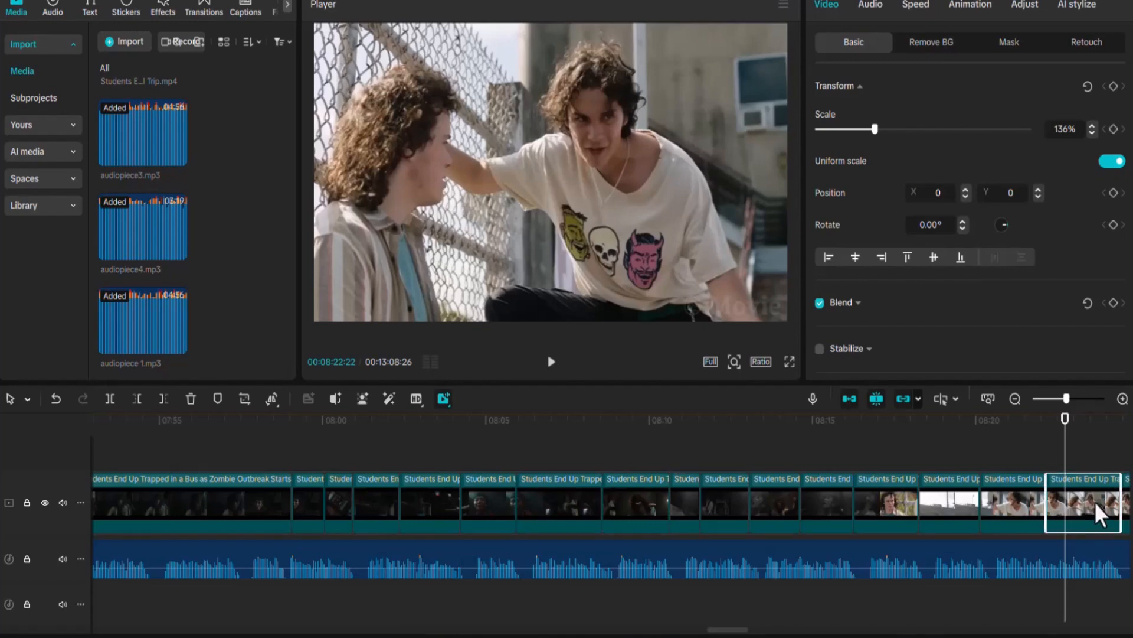
right_click(1094, 501)
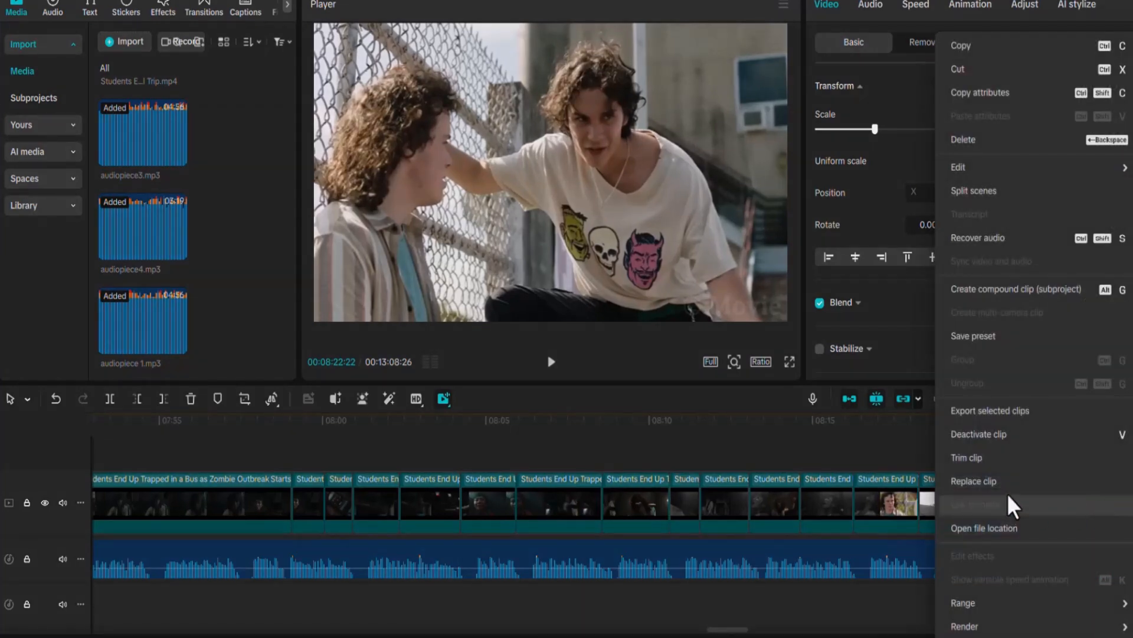
left_click(924, 512)
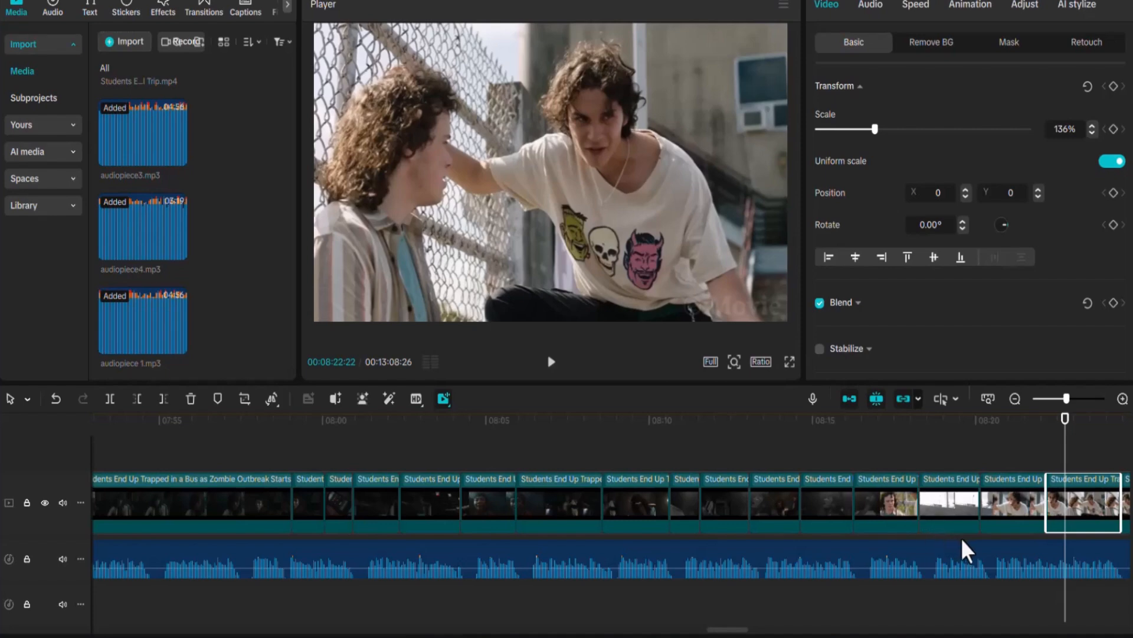
- Mirror the scene clip at 00:08:21:13, just after the white scene clip
left_click(1009, 513)
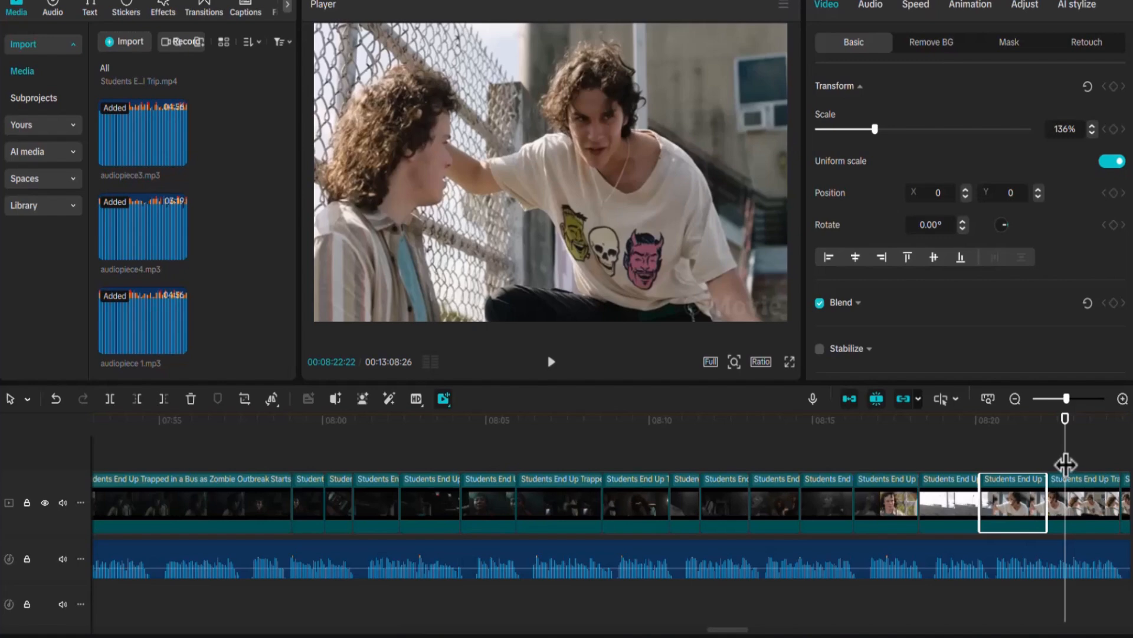
left_click_drag(1066, 464, 1022, 477)
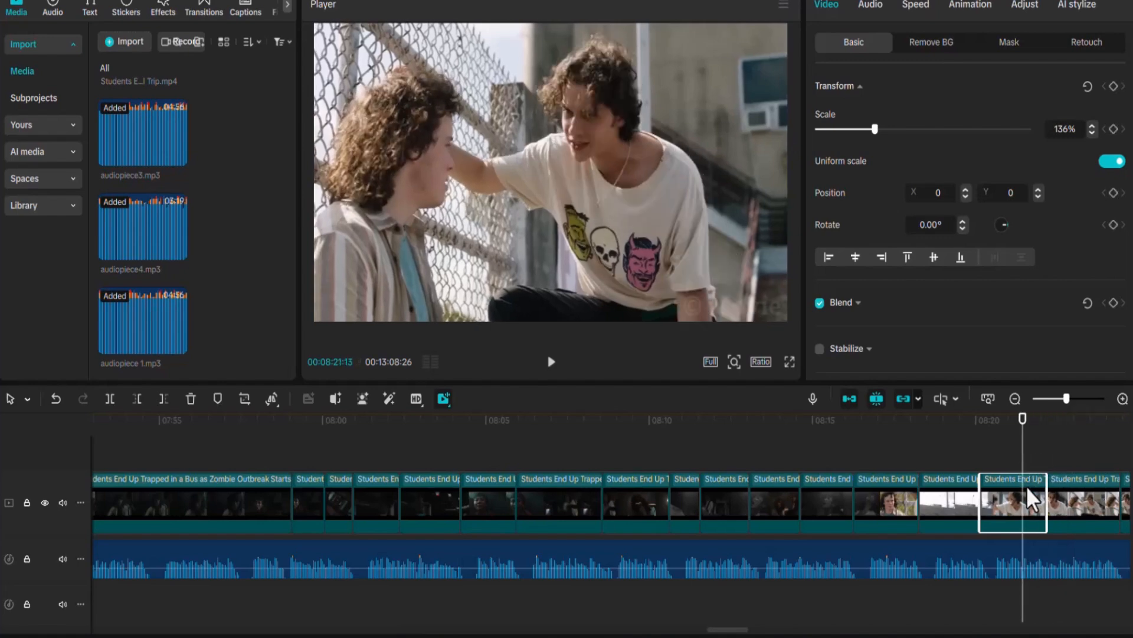
right_click(1026, 489)
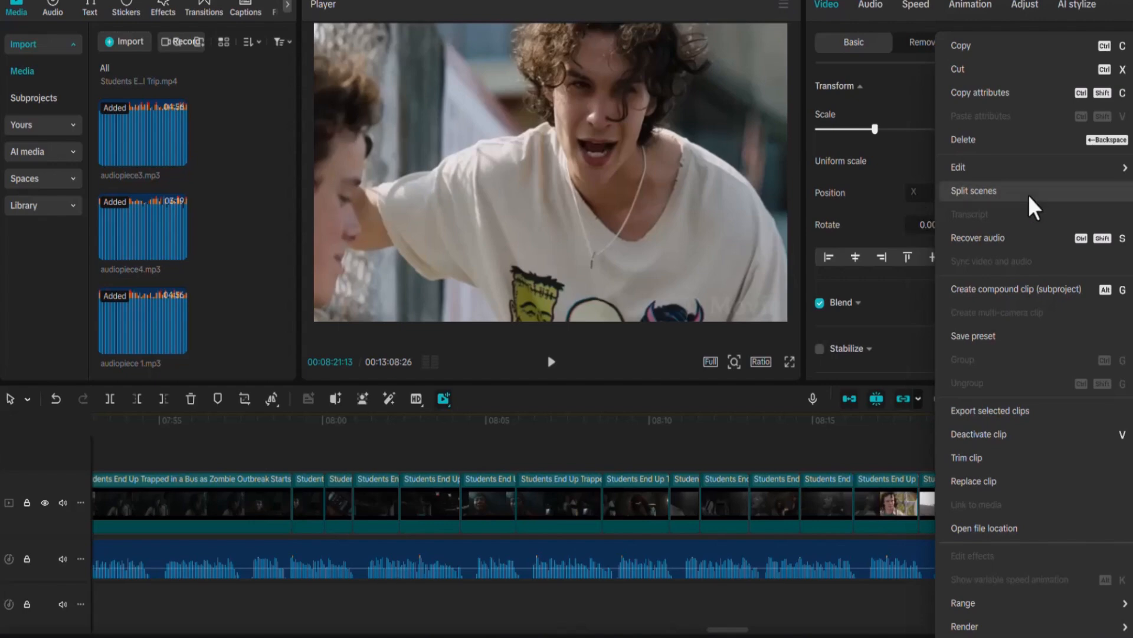
mouse_move(988, 167)
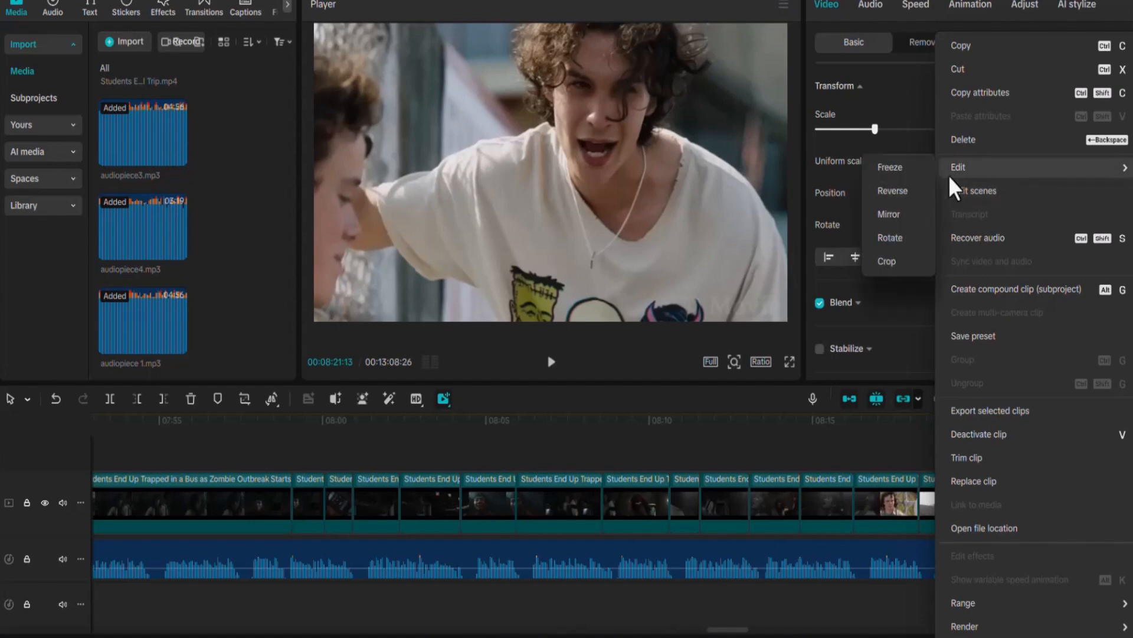
left_click(895, 215)
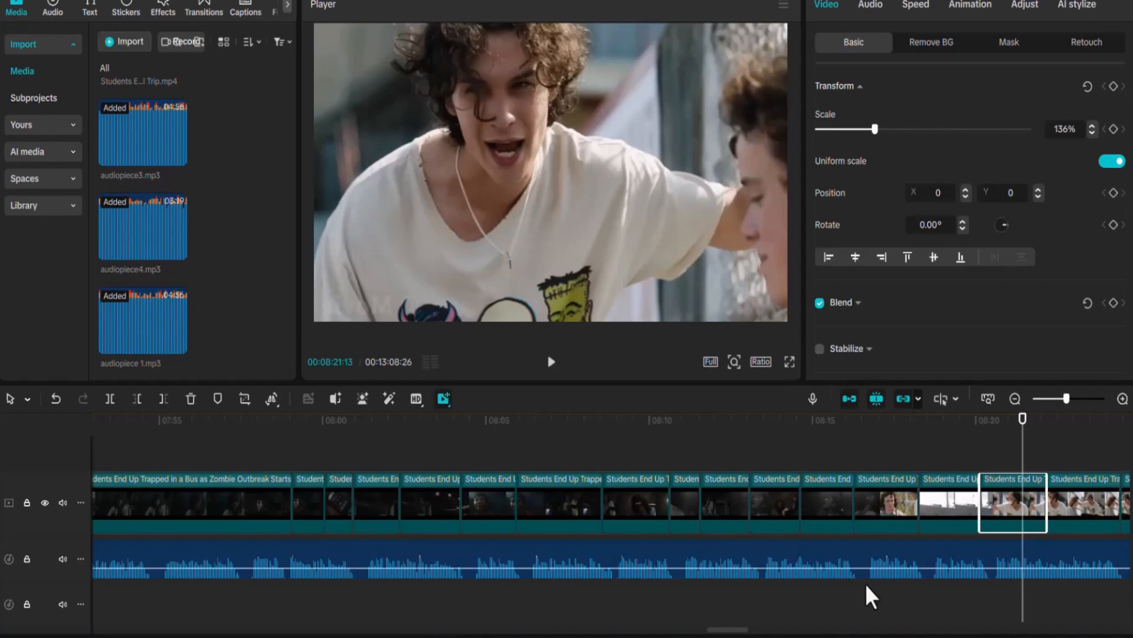
- Reverse the short dark scene clip at 00:08:35:27
left_click_drag(730, 630, 755, 630)
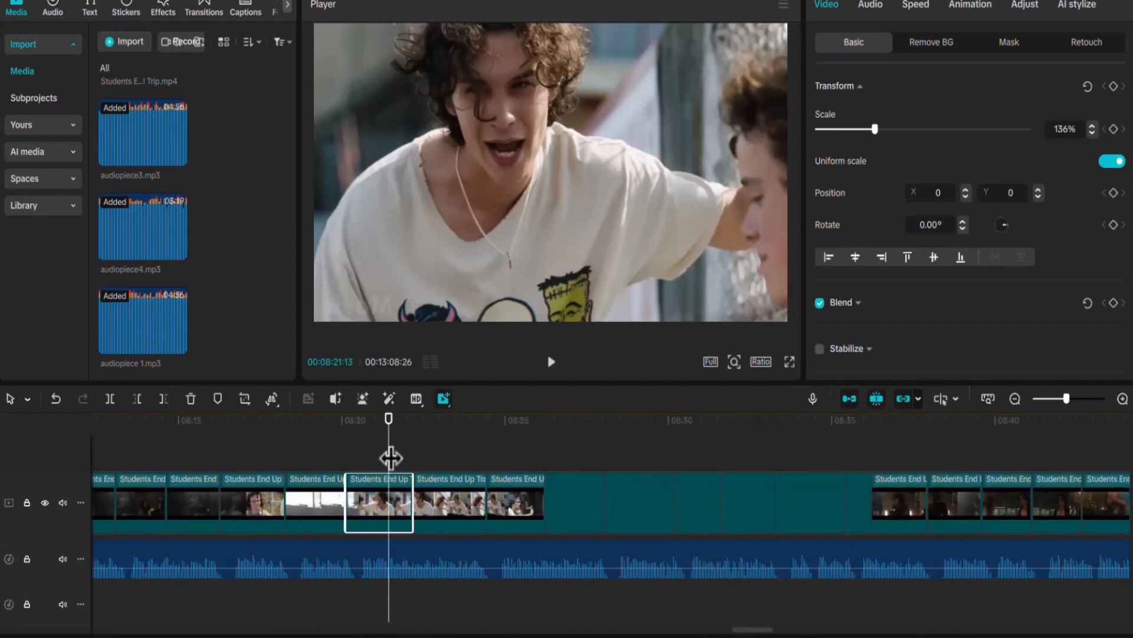
left_click_drag(390, 458, 860, 463)
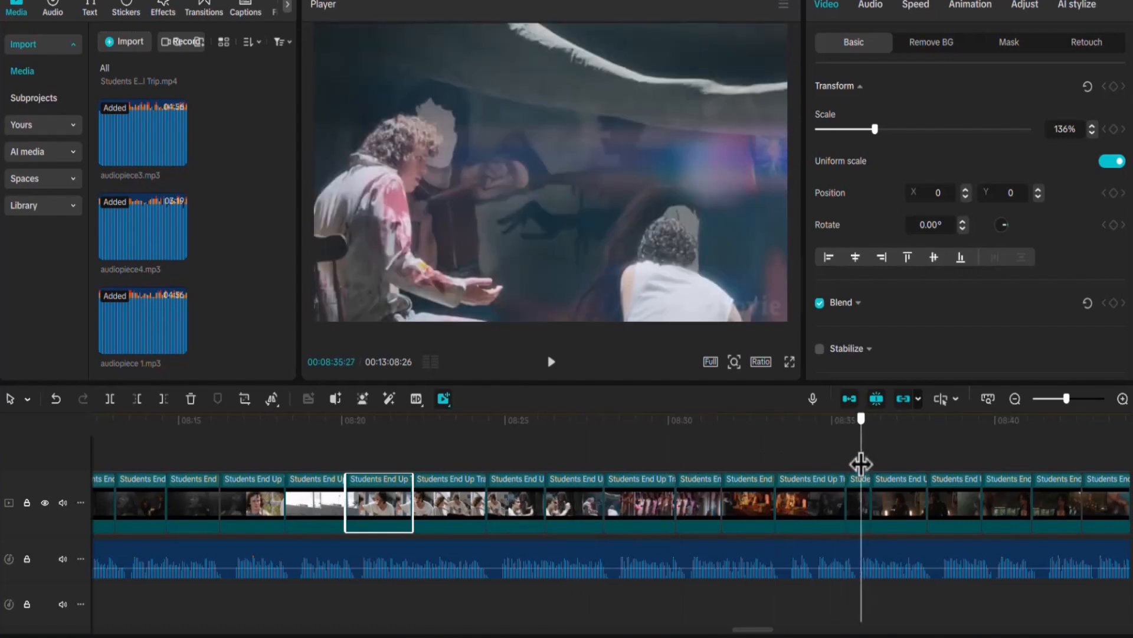
left_click(858, 504)
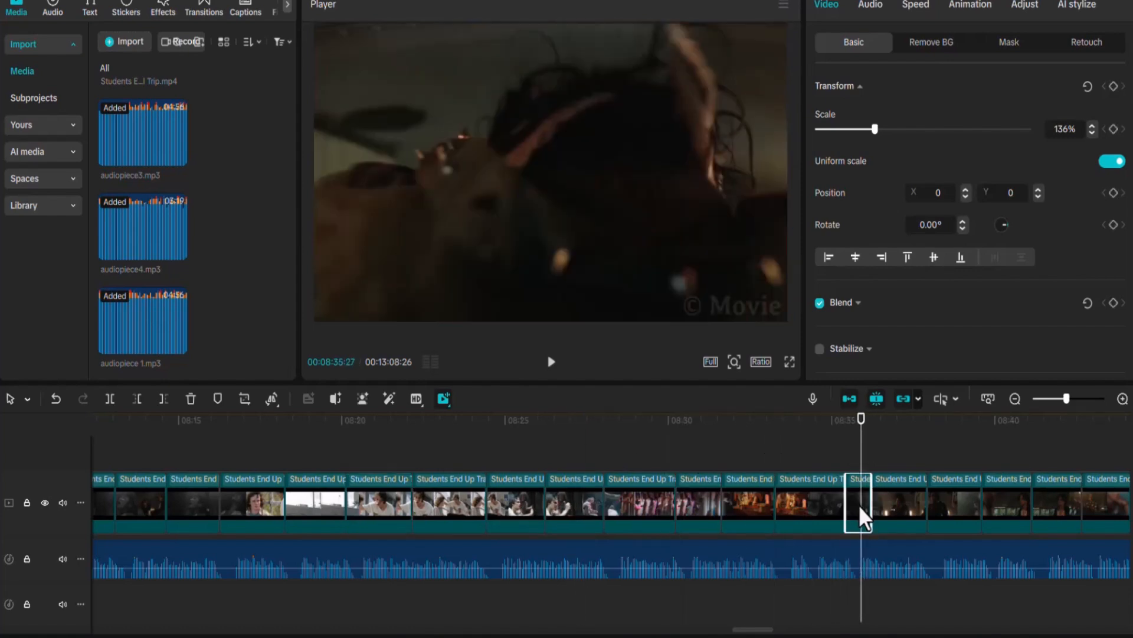
right_click(860, 505)
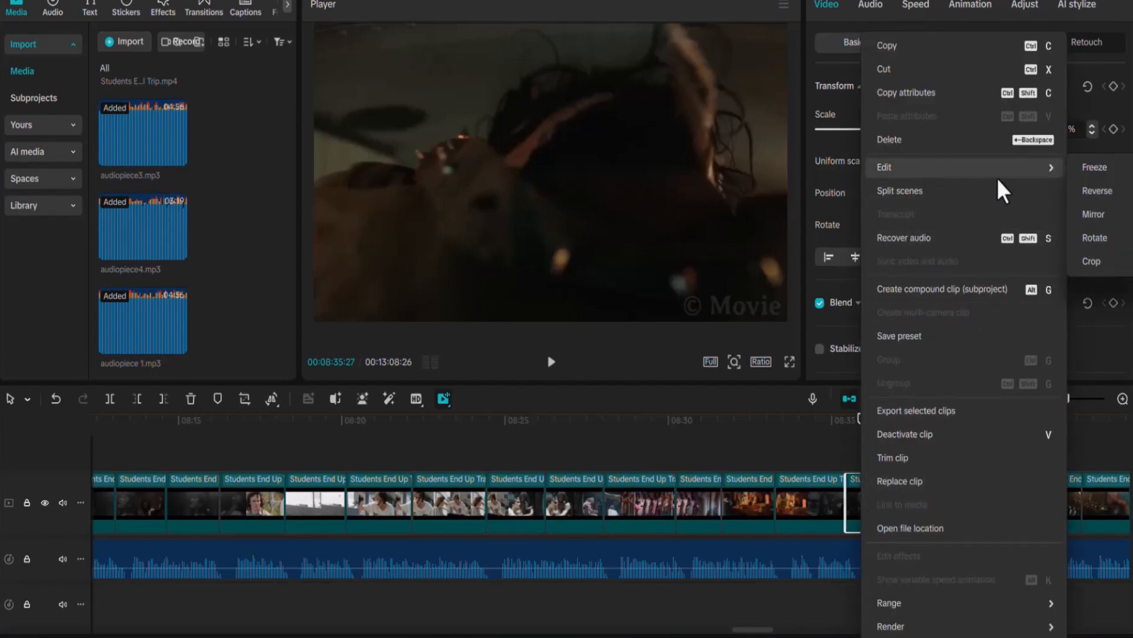
left_click(1085, 193)
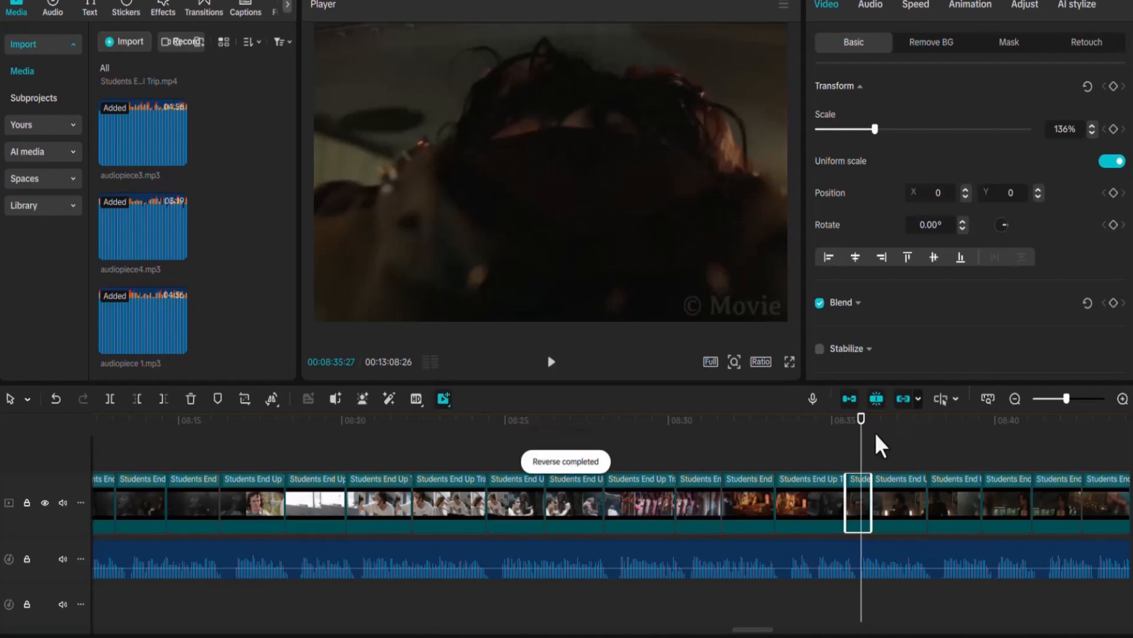
- Reverse the very short scene clip at 00:08:49:29
left_click_drag(862, 451, 753, 481)
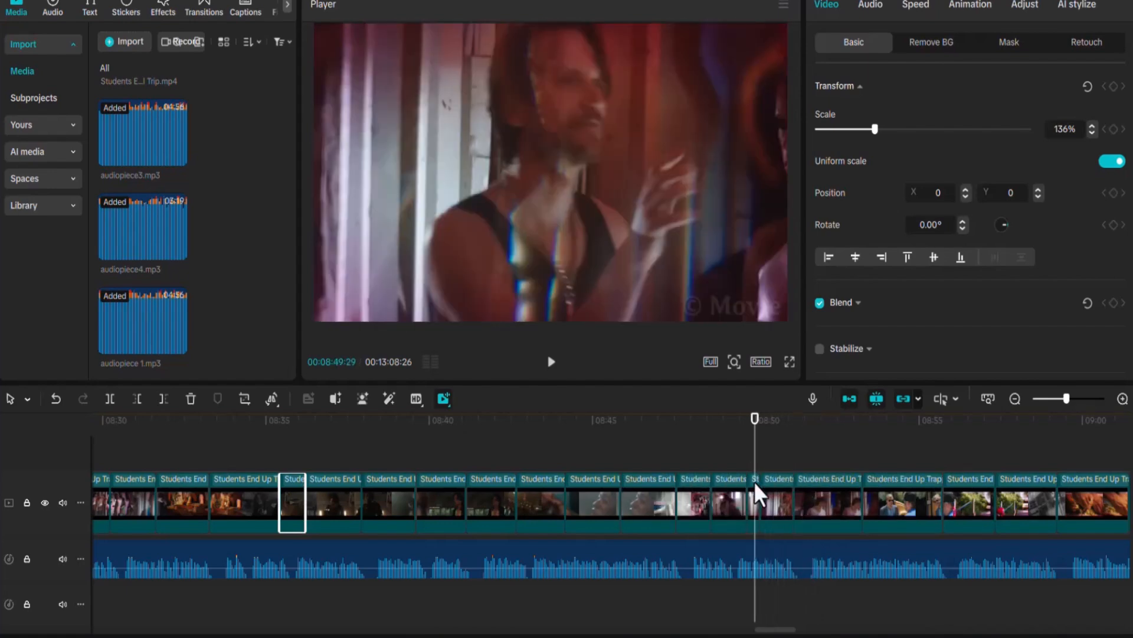
left_click(751, 498)
right_click(752, 501)
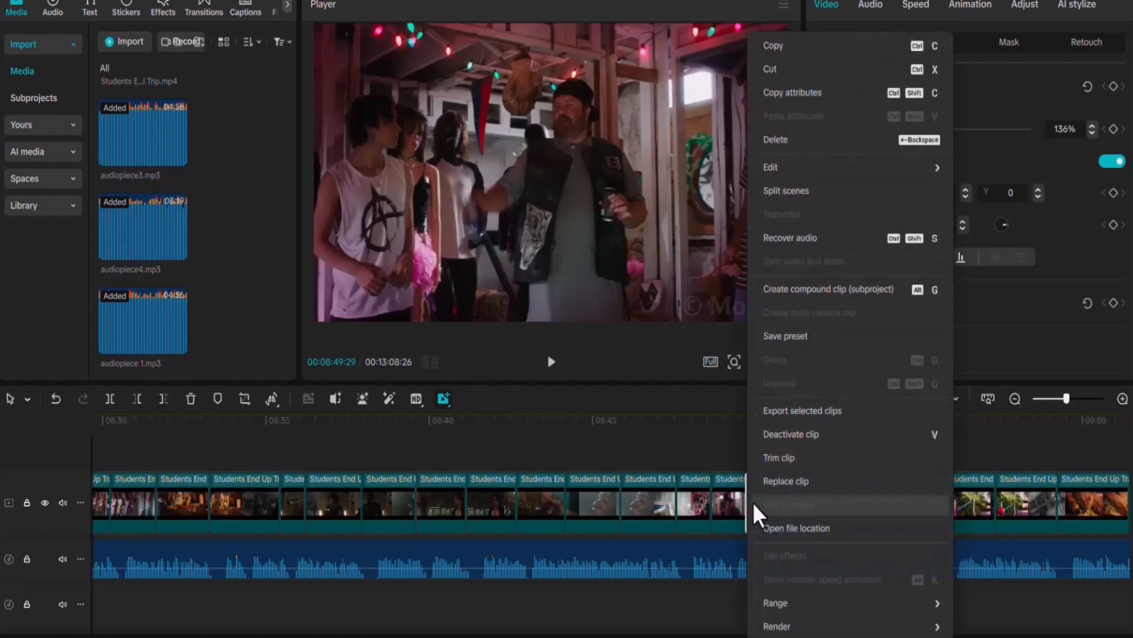
mouse_move(788, 167)
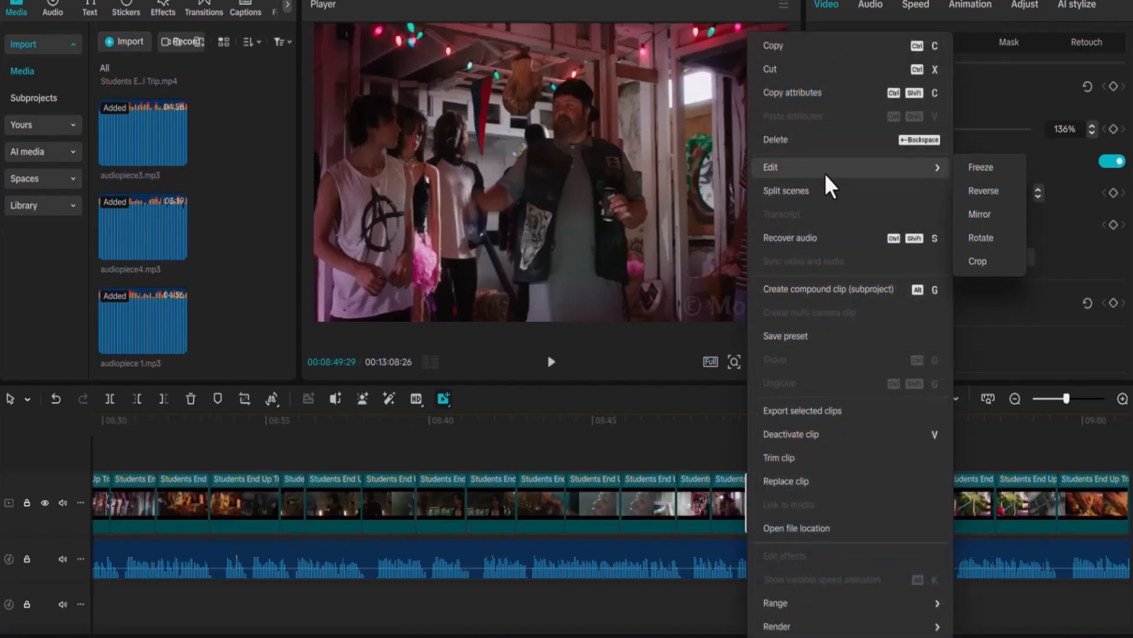
left_click(979, 192)
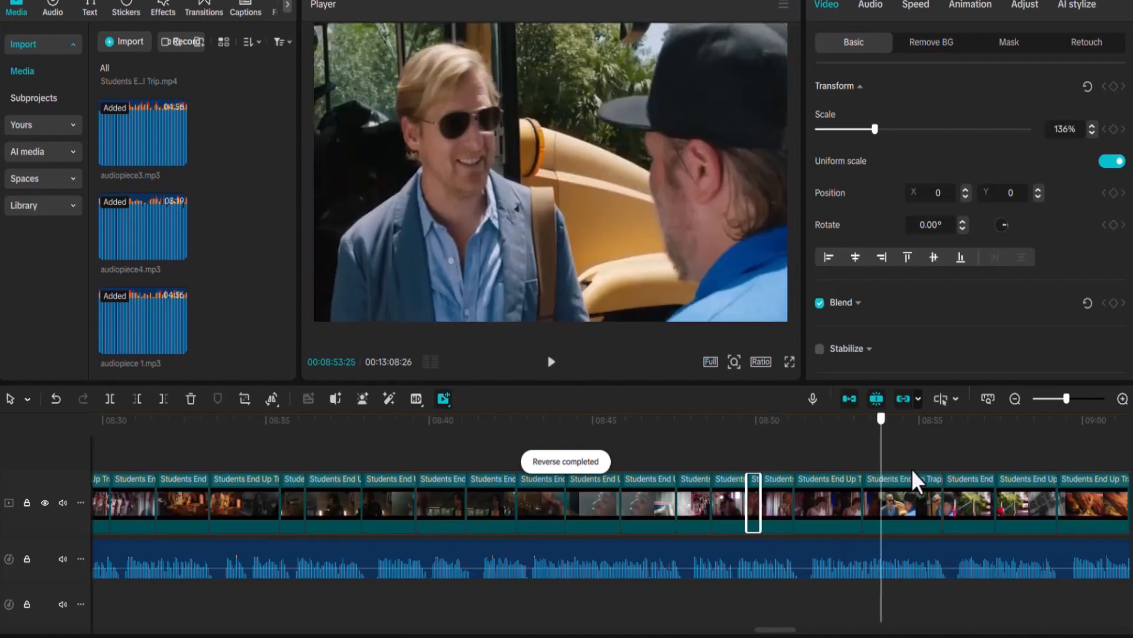
- Mirror the scene clip of the tilted bus at 00:08:58:03
left_click(984, 464)
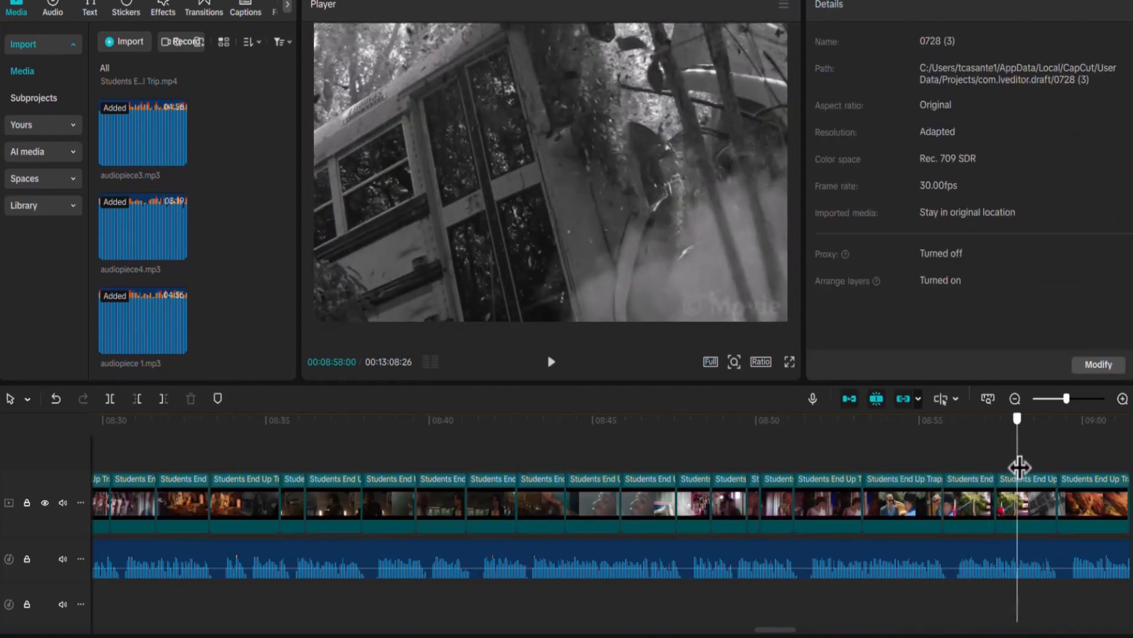
left_click(1036, 500)
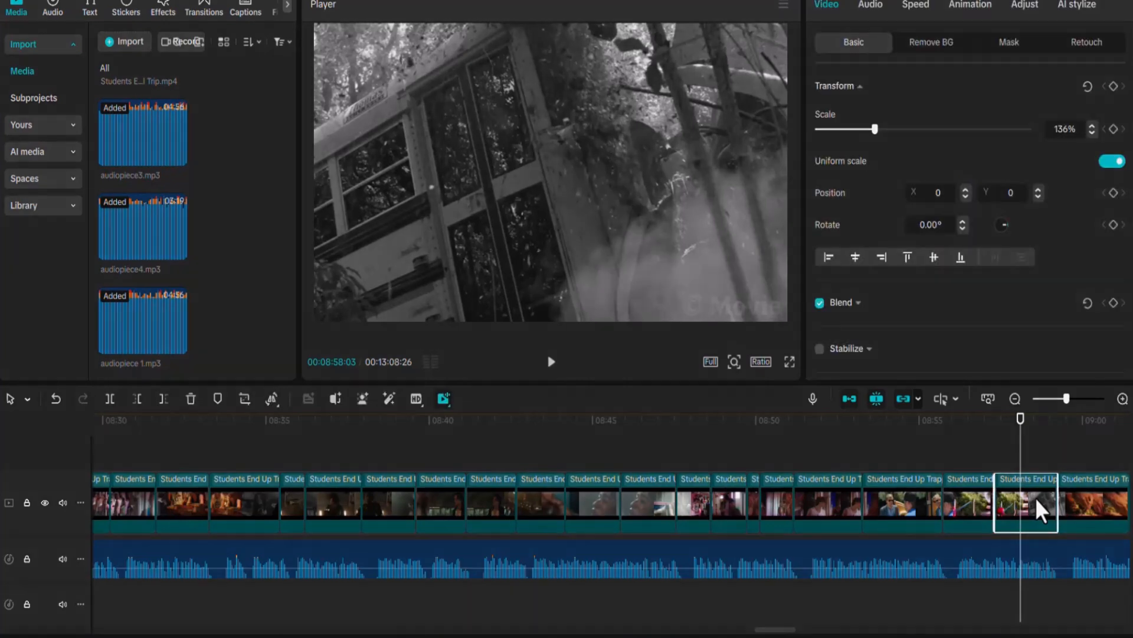
right_click(1035, 497)
mouse_move(987, 171)
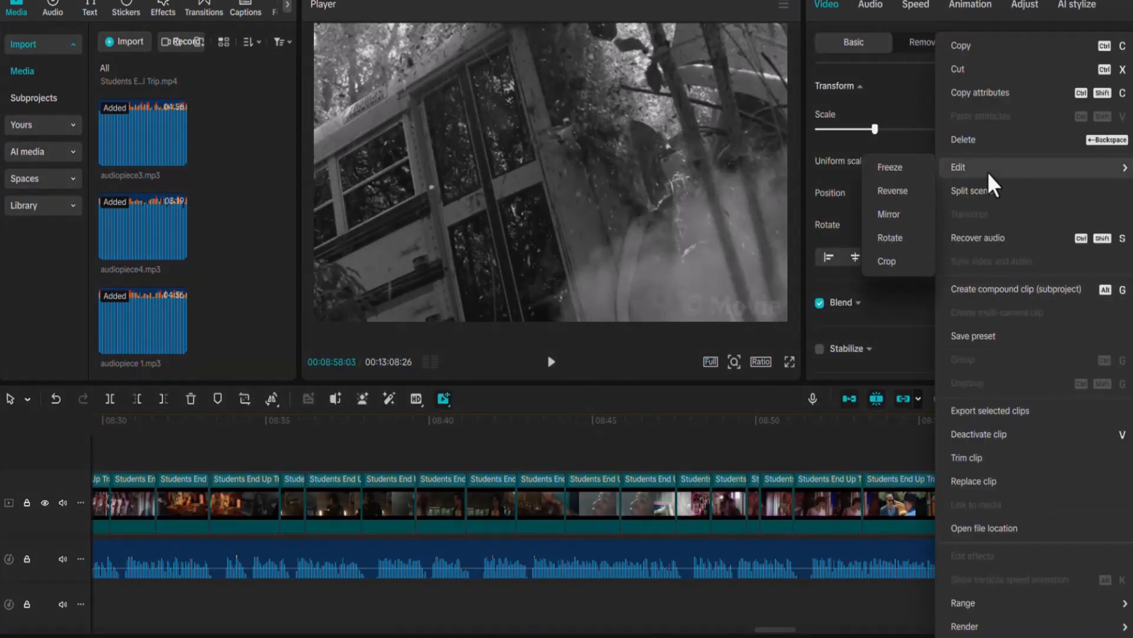
left_click(896, 211)
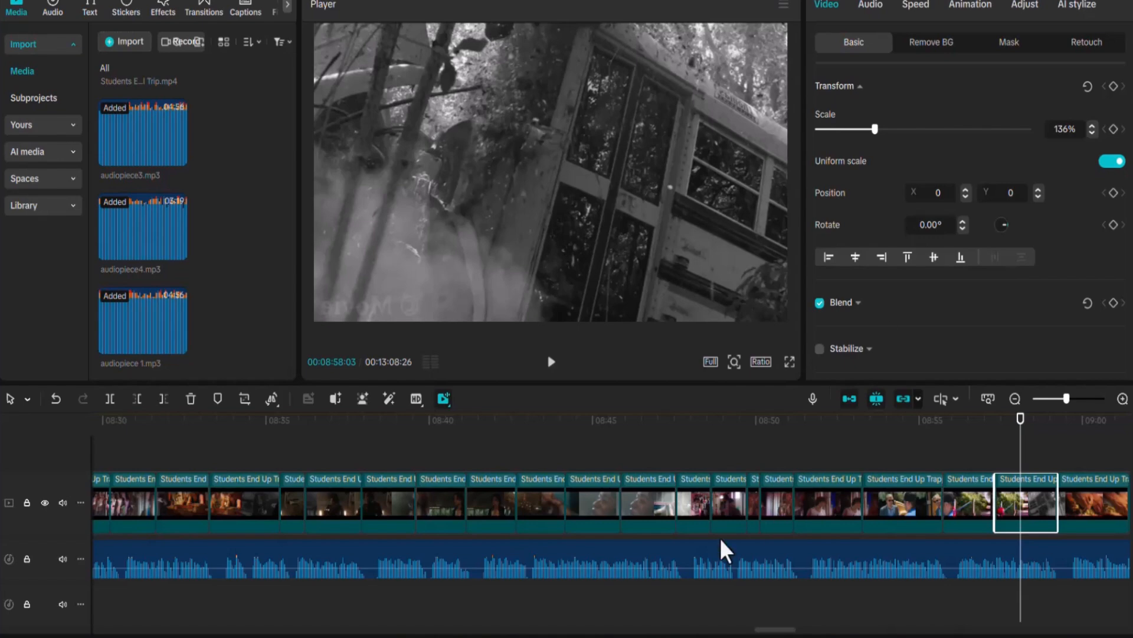
- Mirror the short black-and-white scene clip at 00:09:08:15
scroll(769, 635, "right", 10)
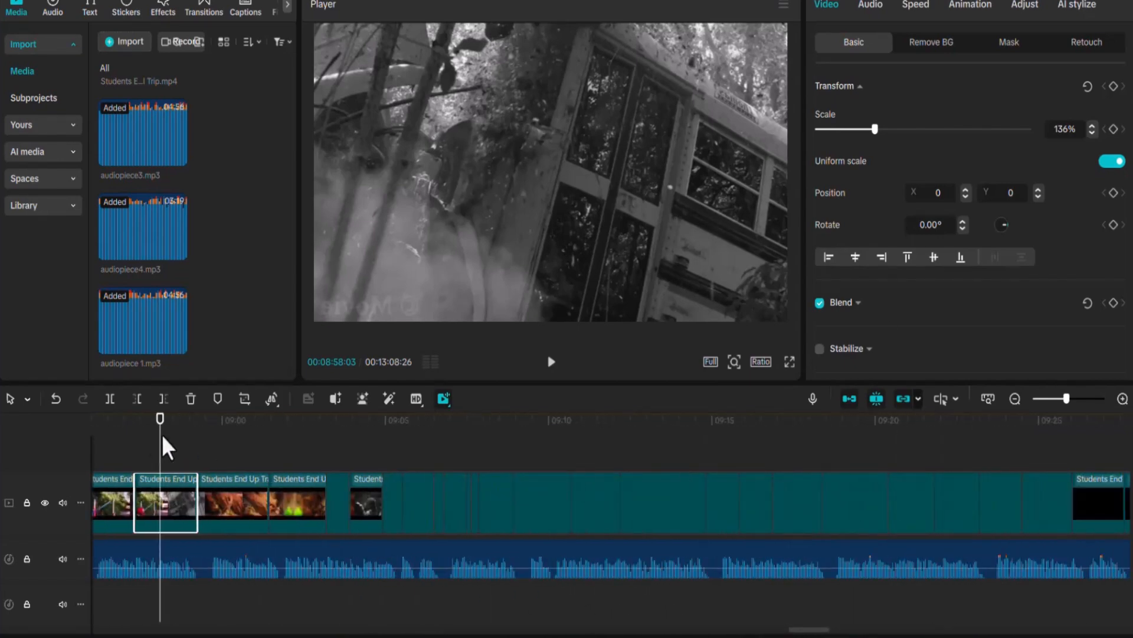
left_click_drag(160, 458, 499, 479)
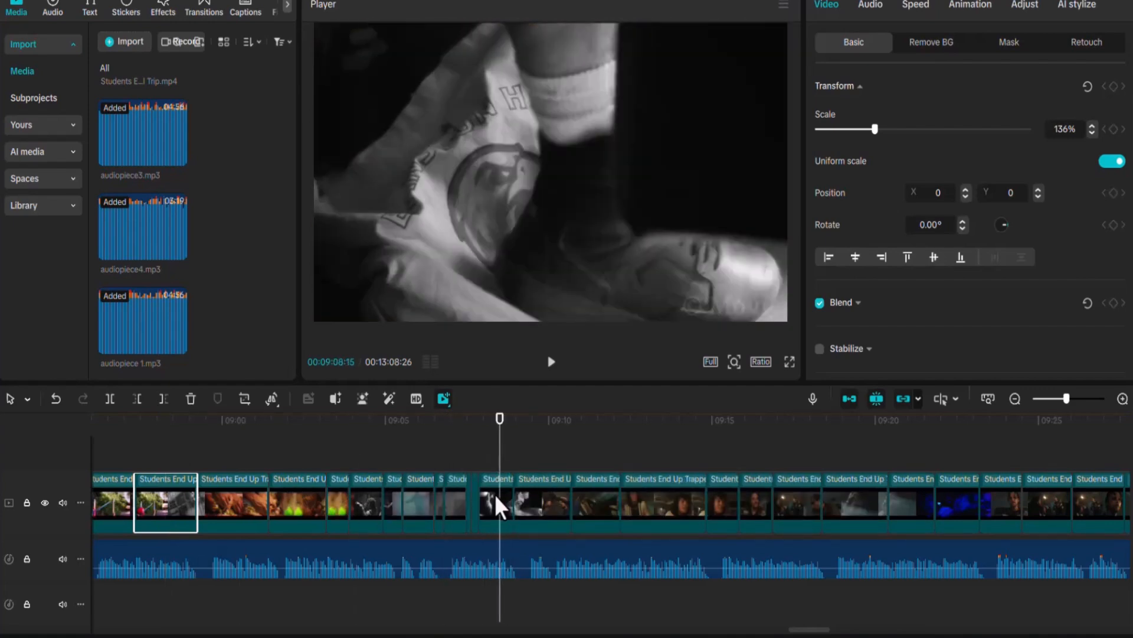
left_click(495, 494)
right_click(498, 487)
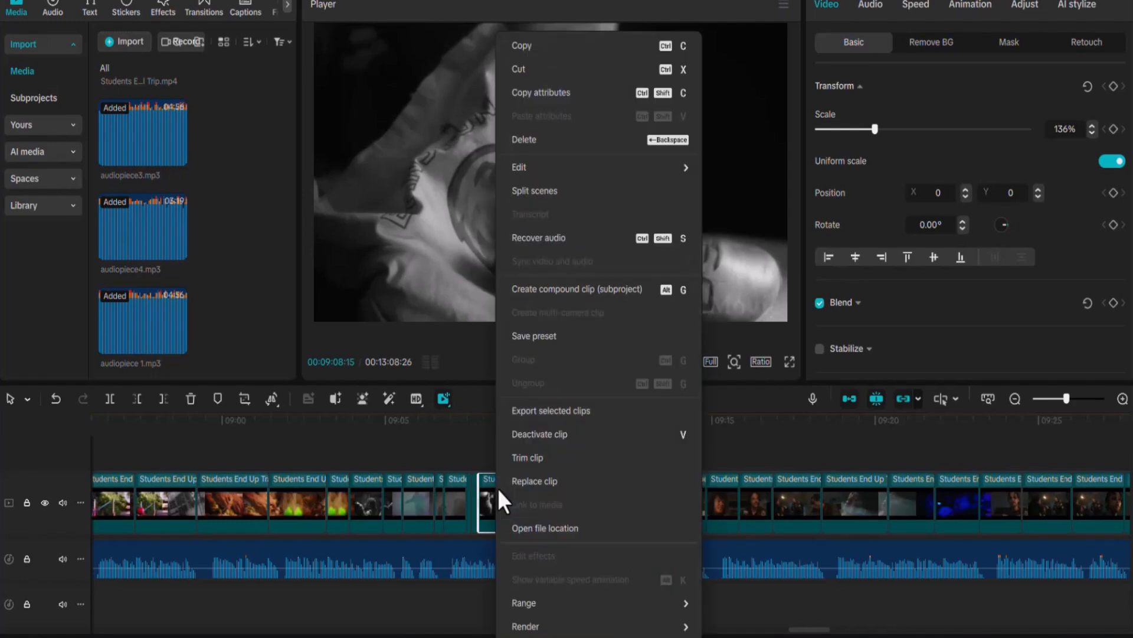
mouse_move(569, 172)
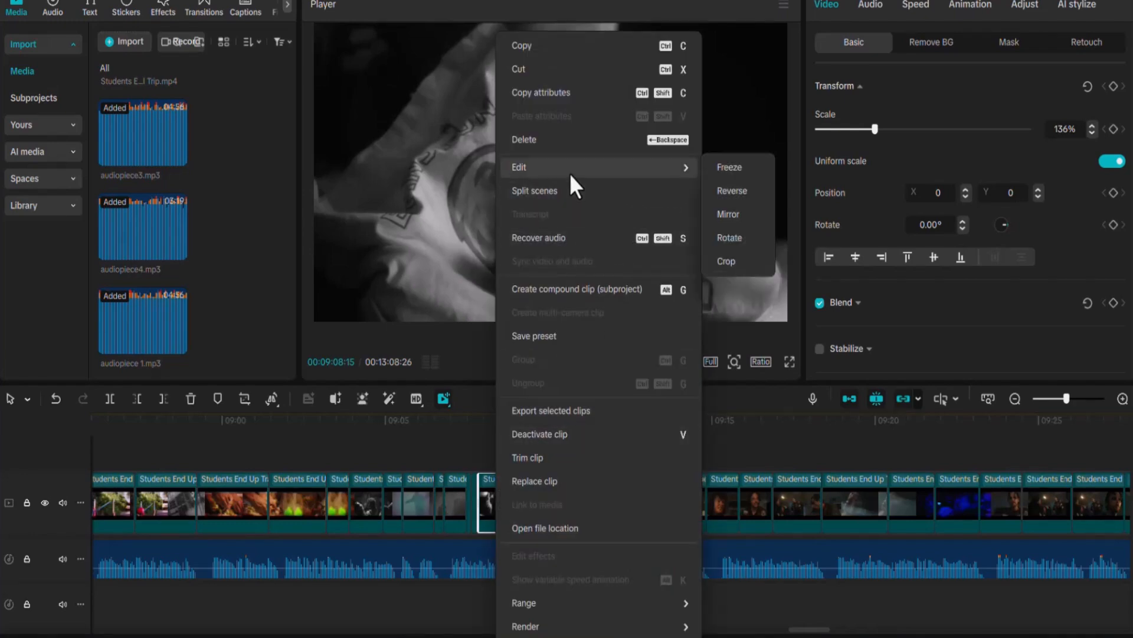
left_click(724, 216)
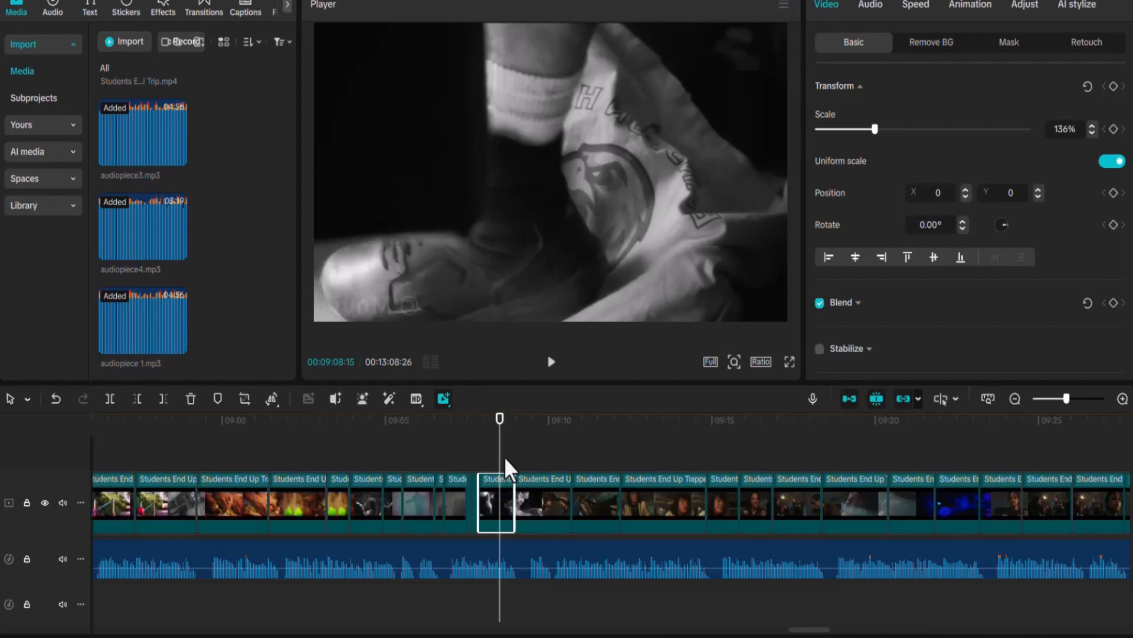
- Split the audiopiece3.mp3 narration at 00:09:18:11 and 00:09:20:12, matching both ends of the face close-up scene clip
left_click_drag(500, 471, 863, 480)
left_click(844, 495)
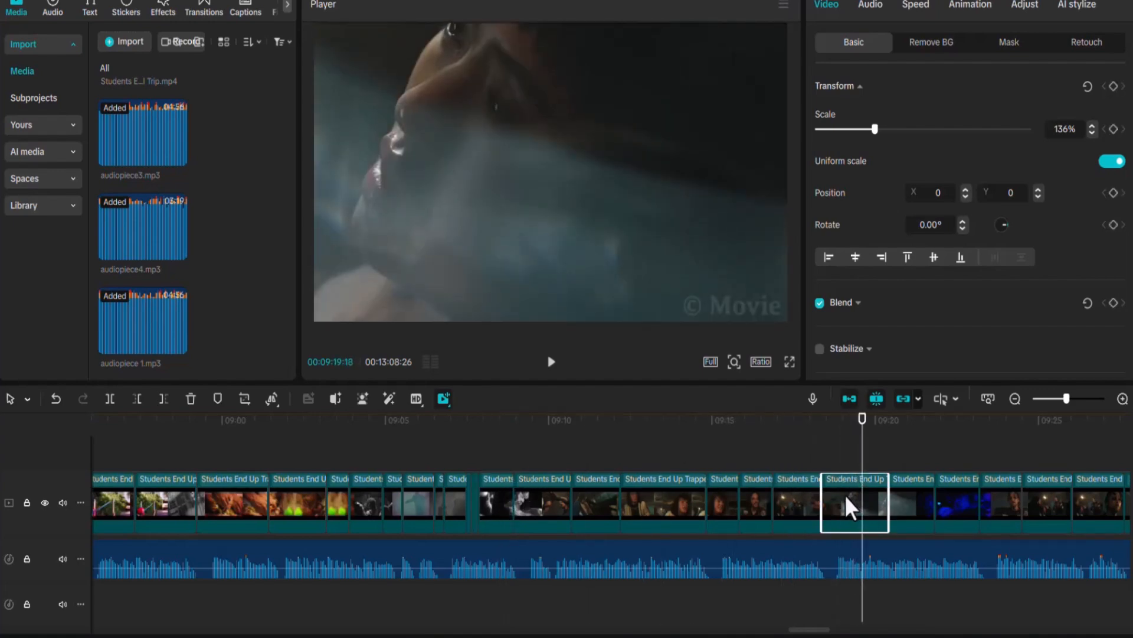
left_click_drag(866, 443, 821, 449)
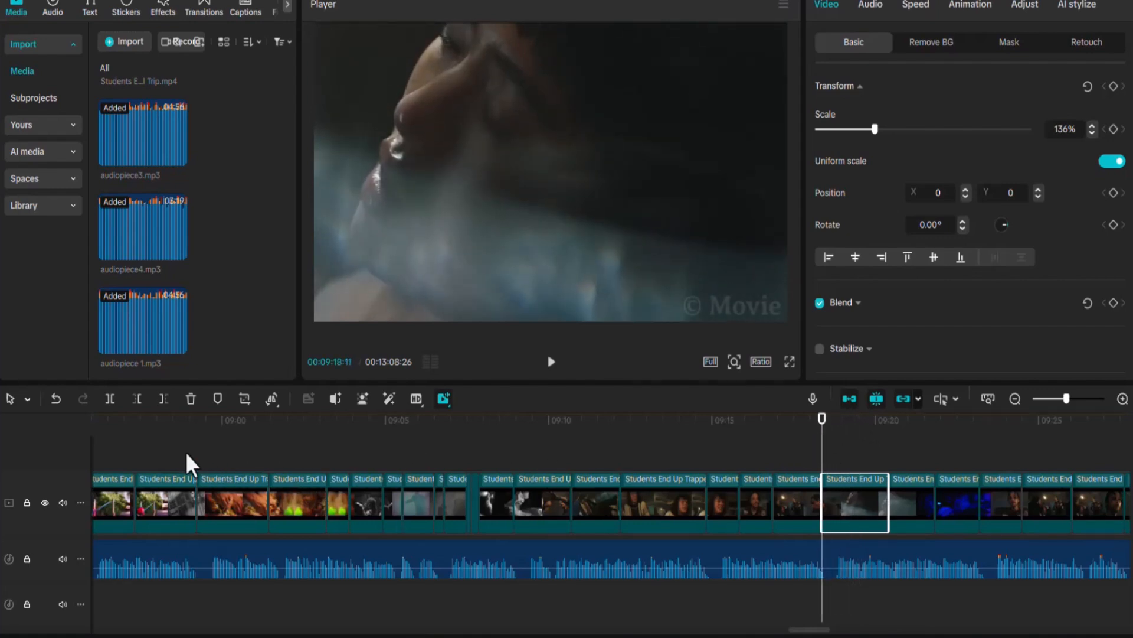
left_click(844, 553)
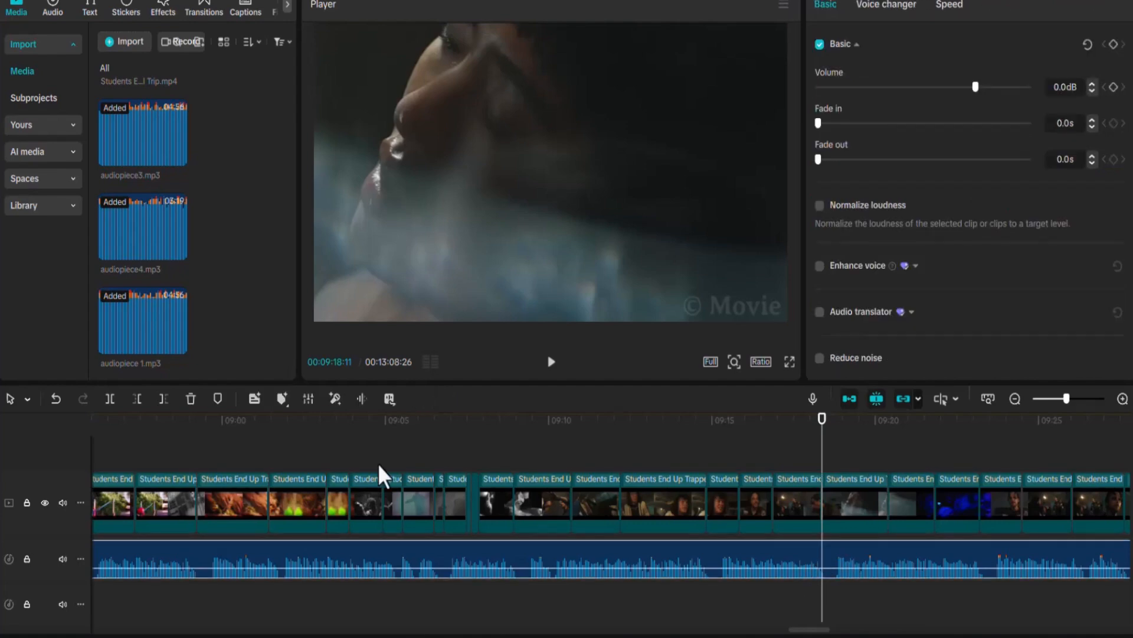
left_click(108, 399)
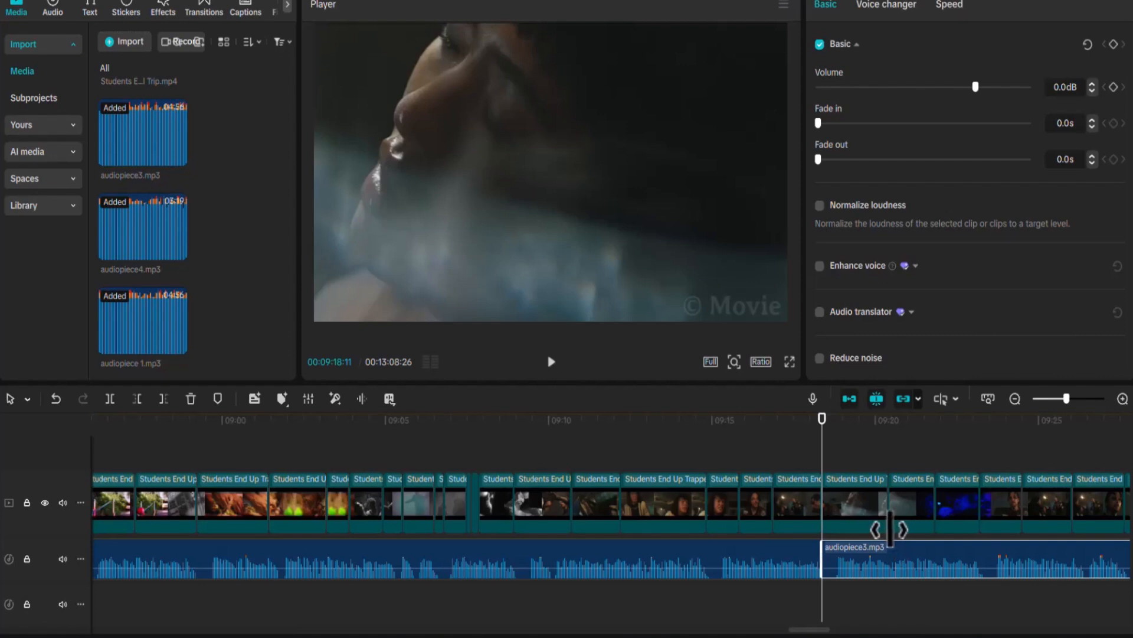
left_click_drag(821, 434, 886, 466)
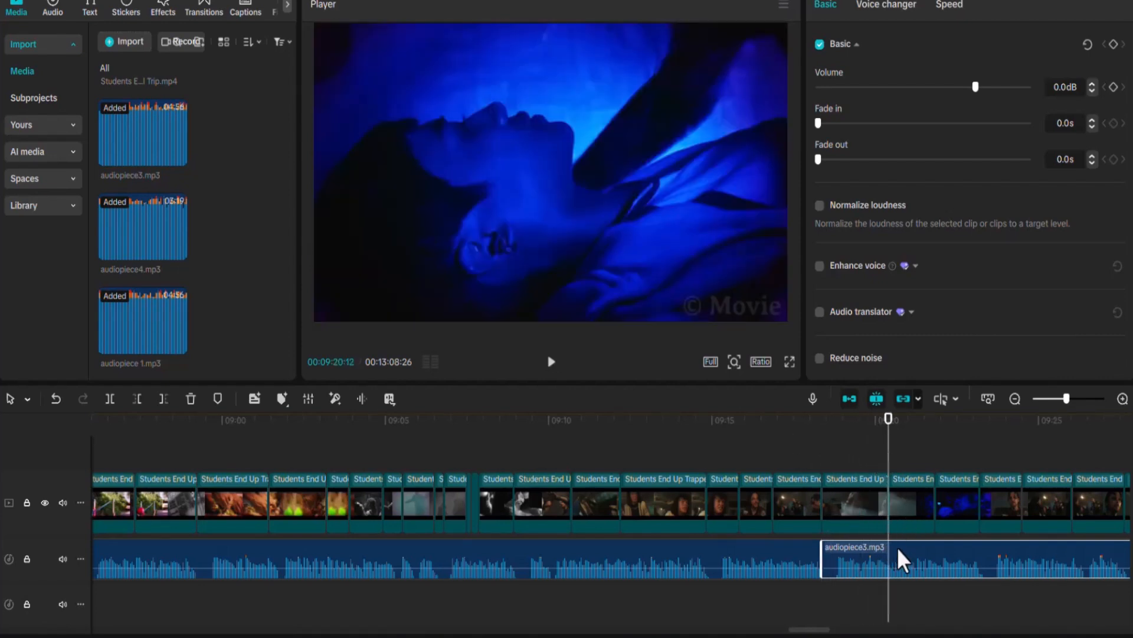
left_click(109, 400)
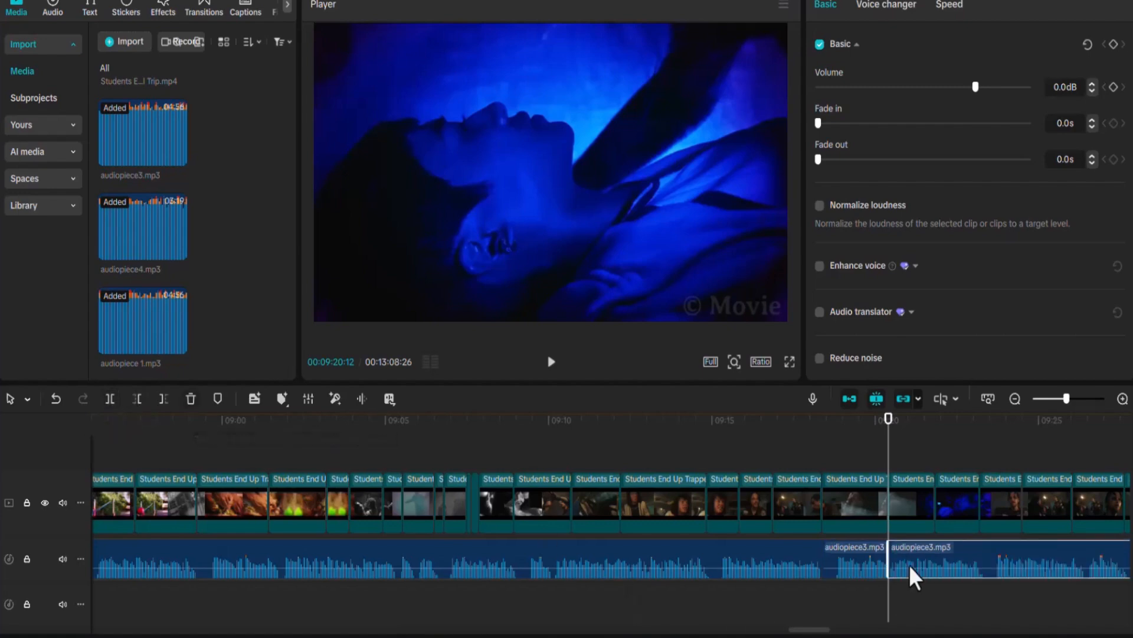
- Delete the face close-up scene clip and the narration piece beneath it, closing the gap in the narration track
left_click_drag(890, 458, 864, 476)
left_click(869, 483)
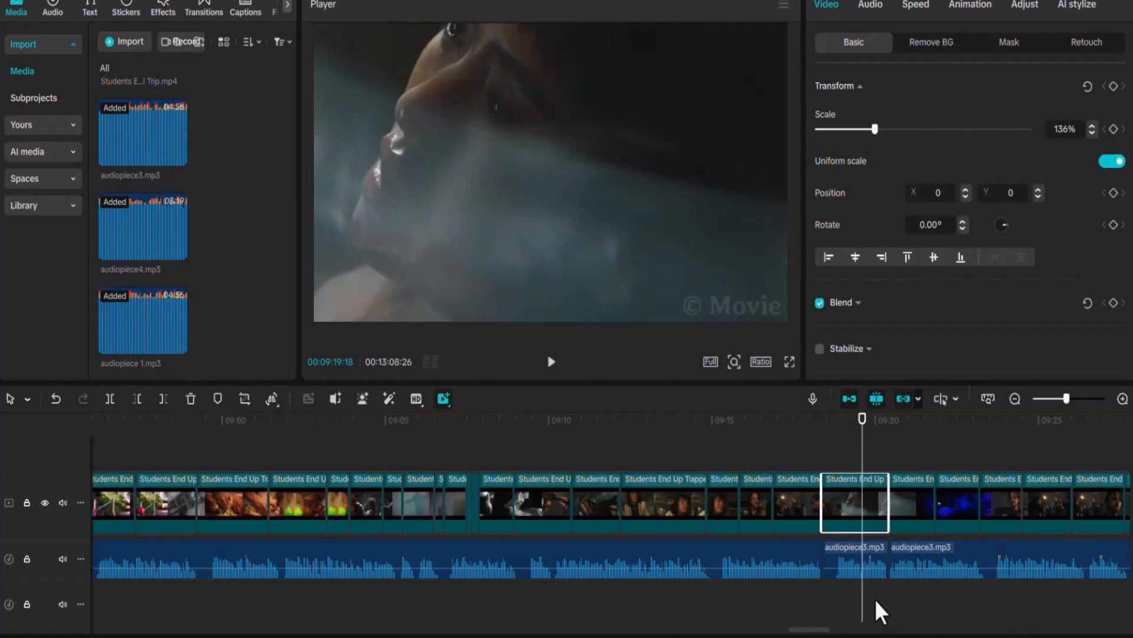
key("Delete")
left_click(869, 563)
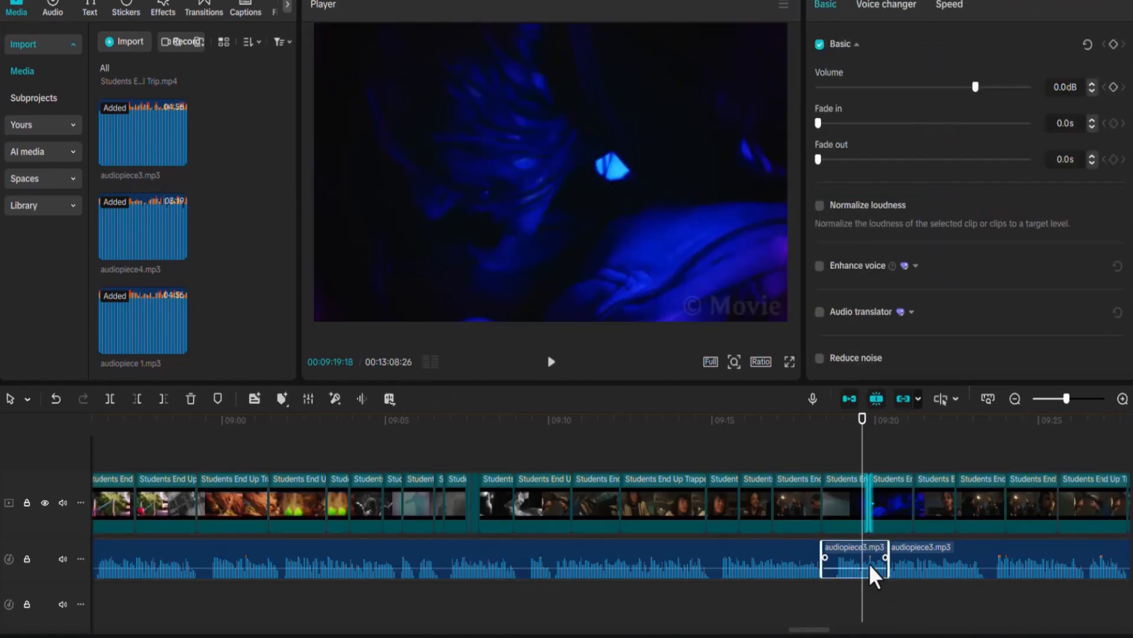
key("Delete")
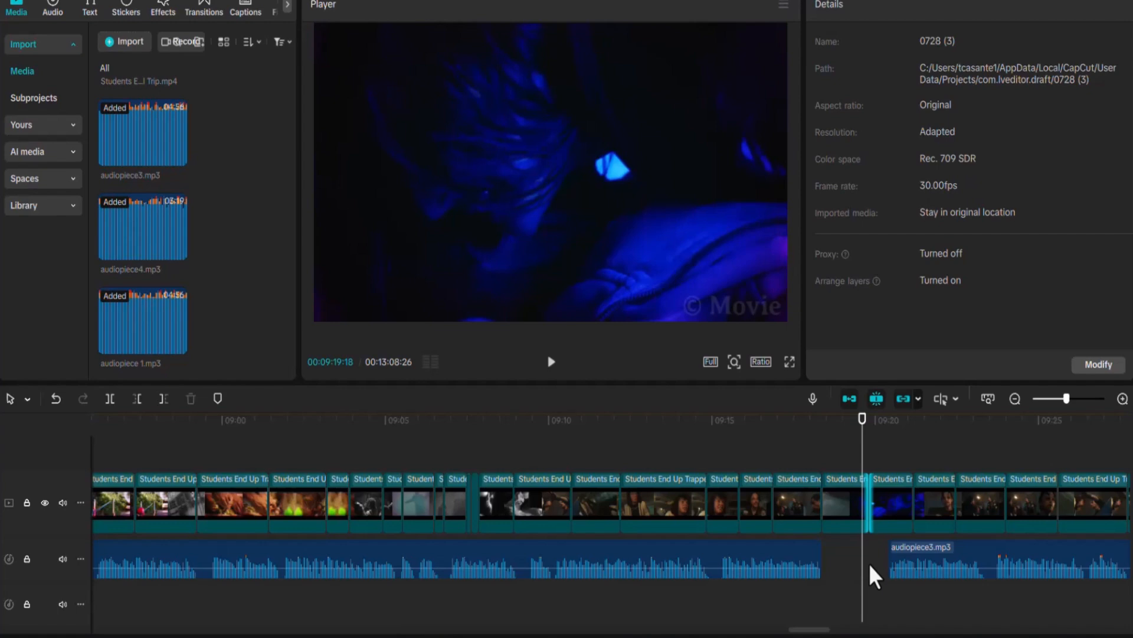
left_click_drag(947, 545, 883, 550)
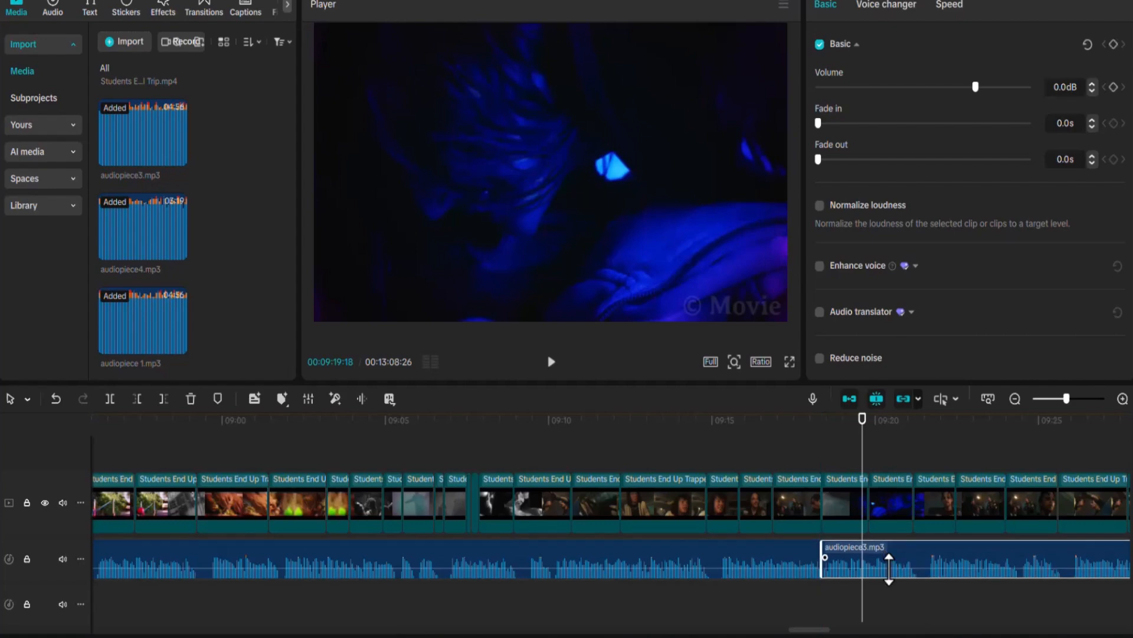
- Mirror the dark scene clip at 00:09:44:18, near the end of the audiopiece3.mp3 narration
scroll(845, 626, "right", 15)
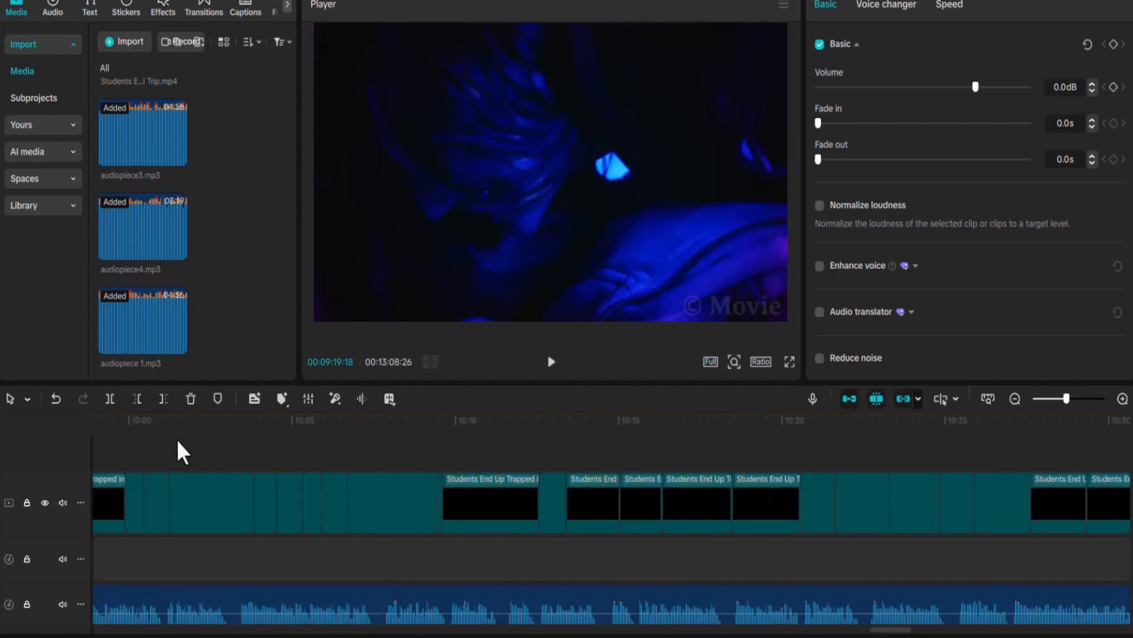
left_click_drag(885, 629, 844, 630)
scroll(844, 630, "left", 5)
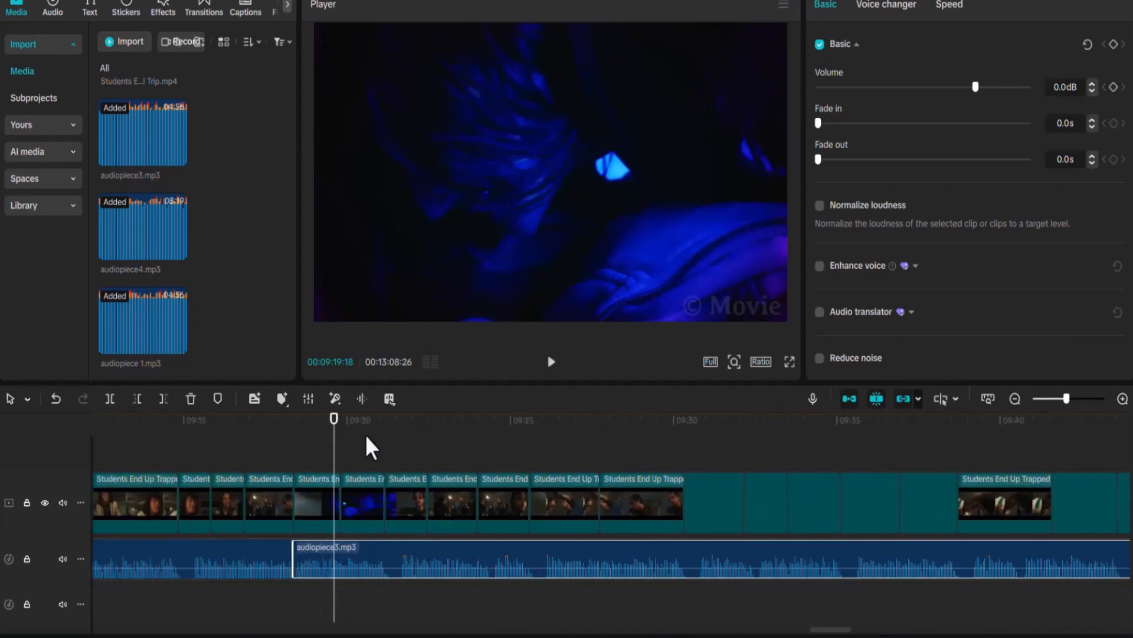
left_click_drag(334, 458, 1081, 487)
left_click_drag(830, 630, 853, 629)
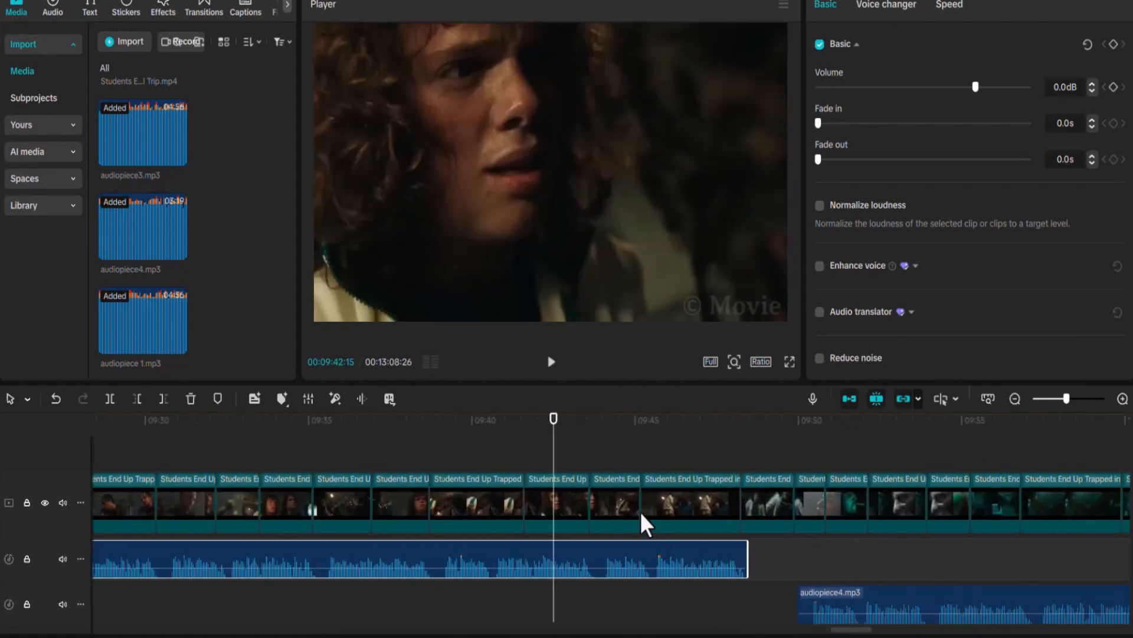
left_click(608, 502)
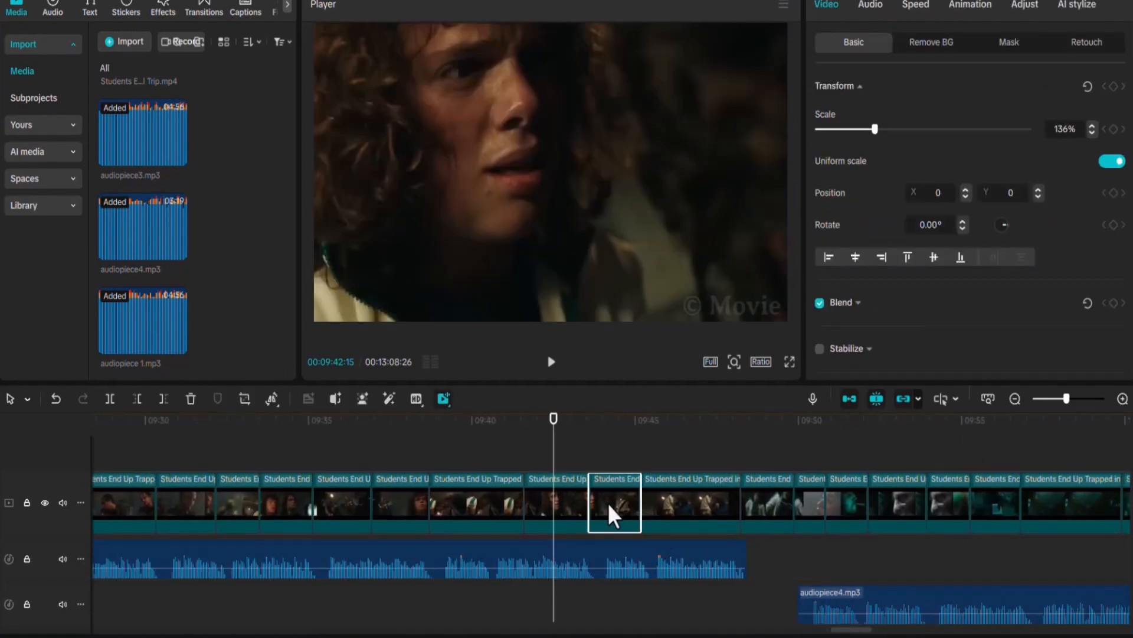
right_click(603, 497)
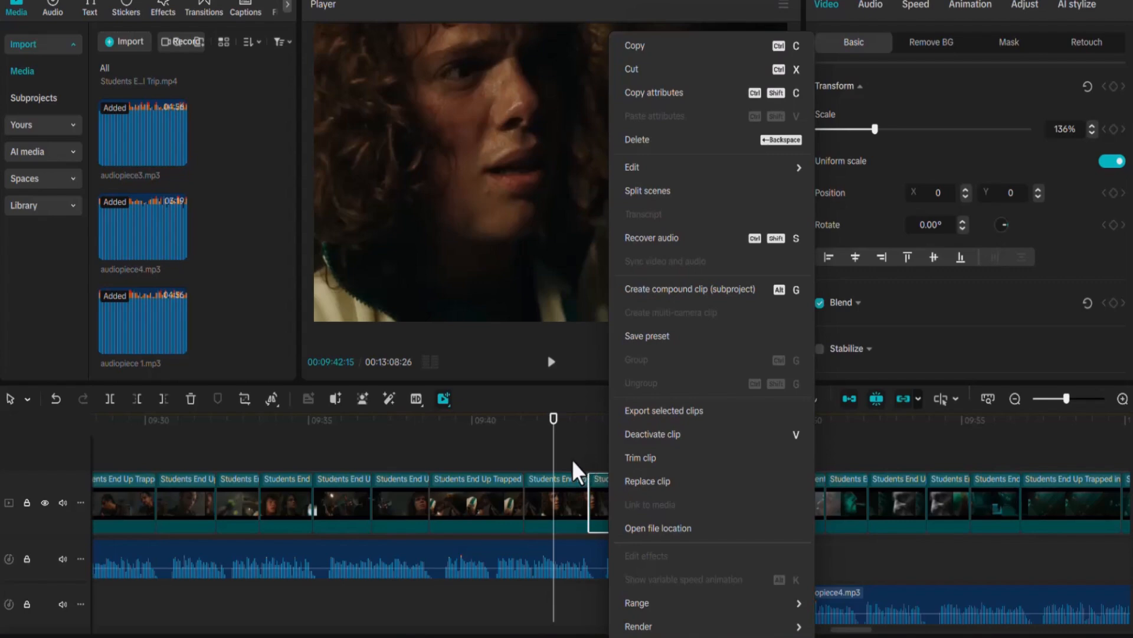
left_click(553, 457)
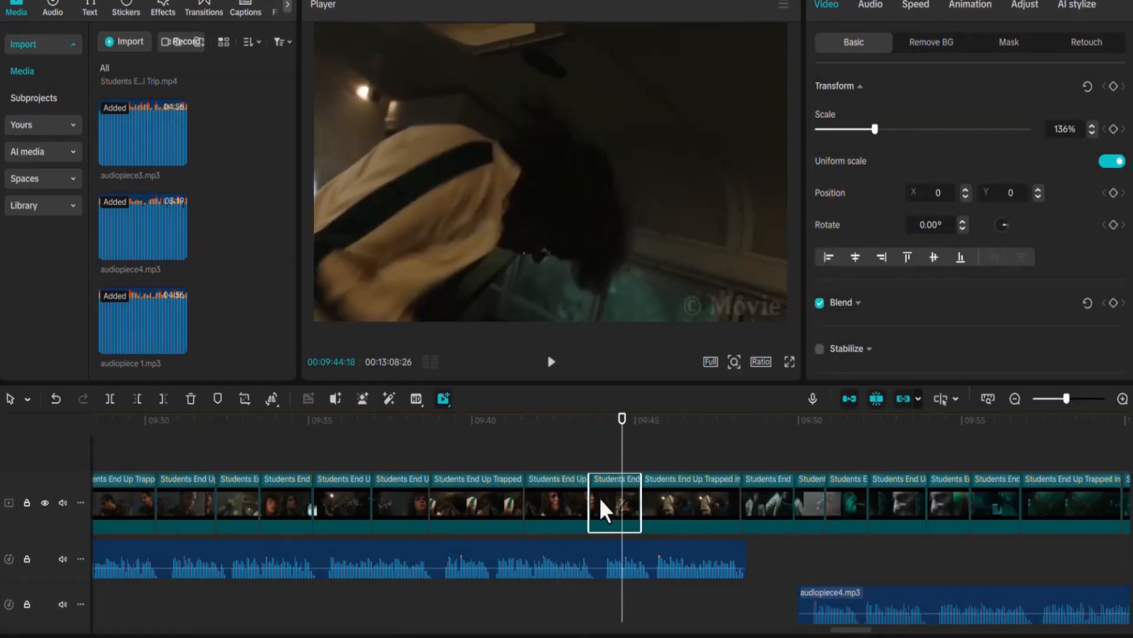
right_click(605, 511)
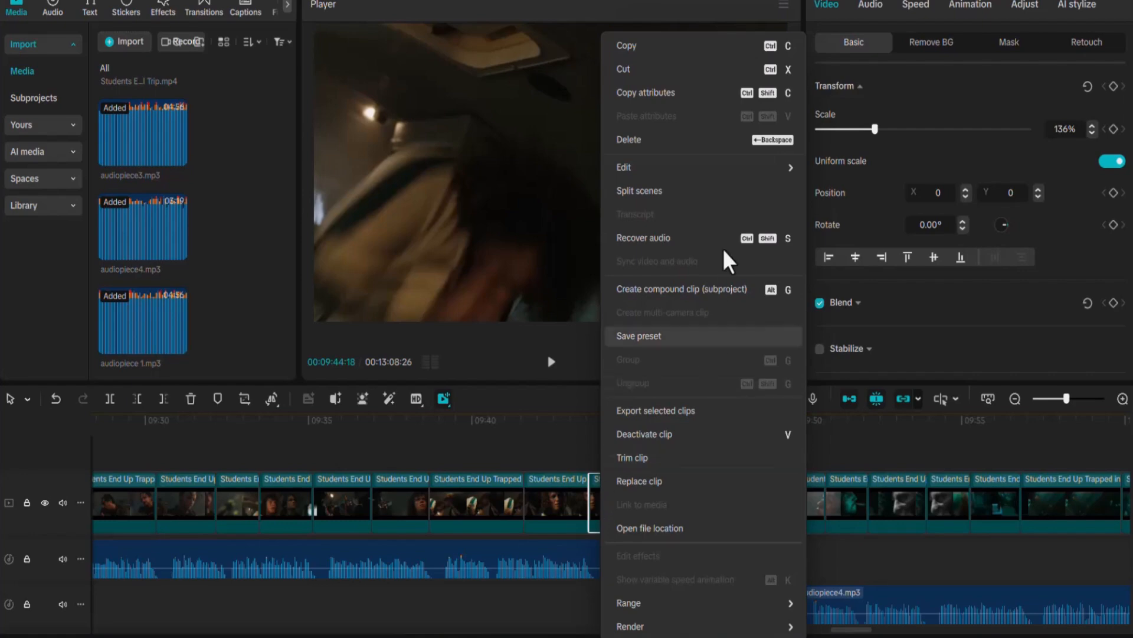
mouse_move(675, 164)
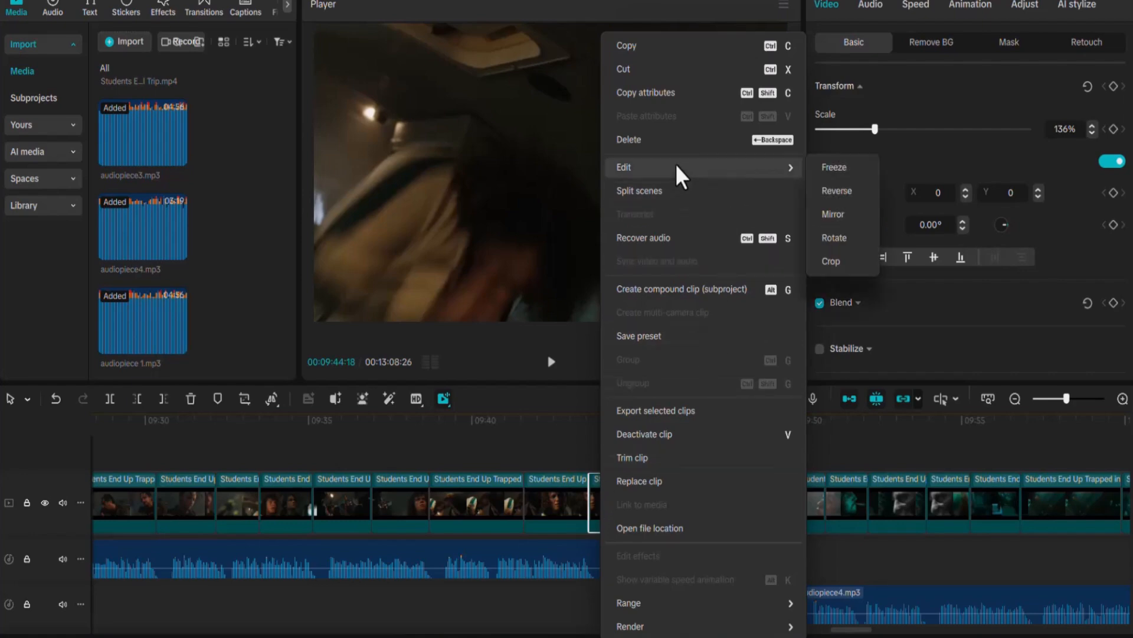
left_click(839, 214)
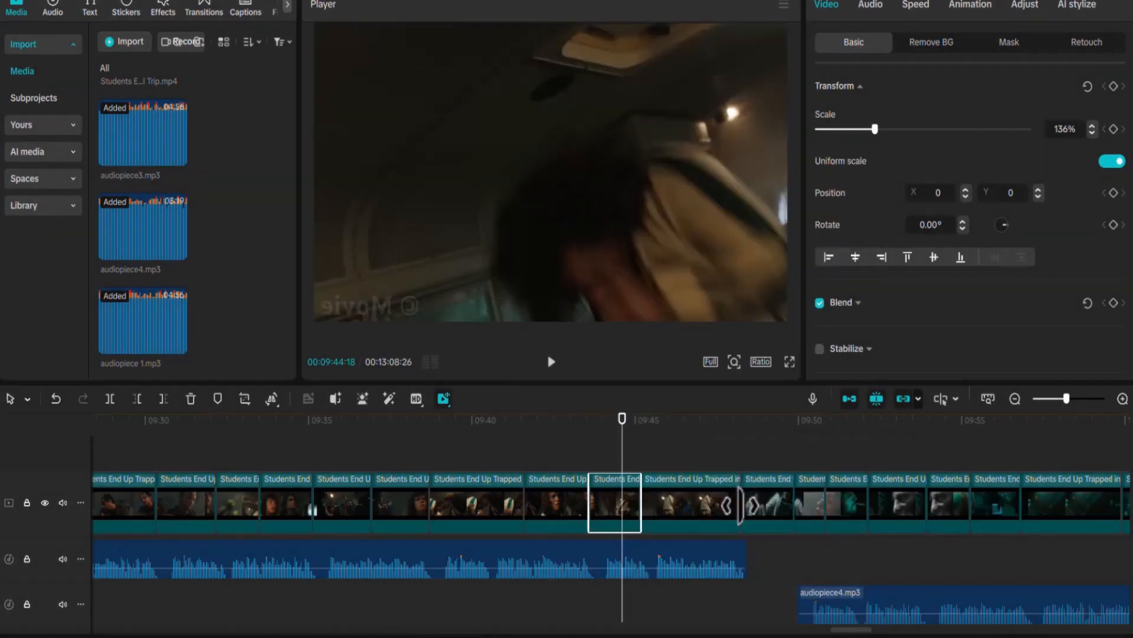
- Move audiopiece4.mp3 earlier so that it starts directly at the end of audiopiece3.mp3
scroll(843, 567, "down", 1)
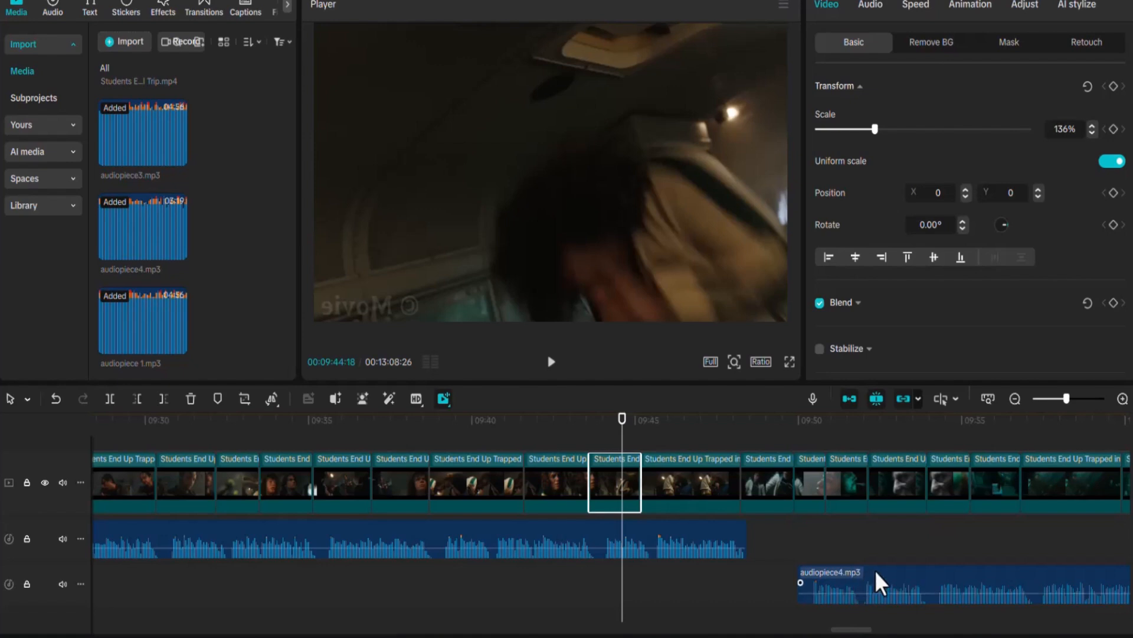
left_click_drag(865, 566, 830, 532)
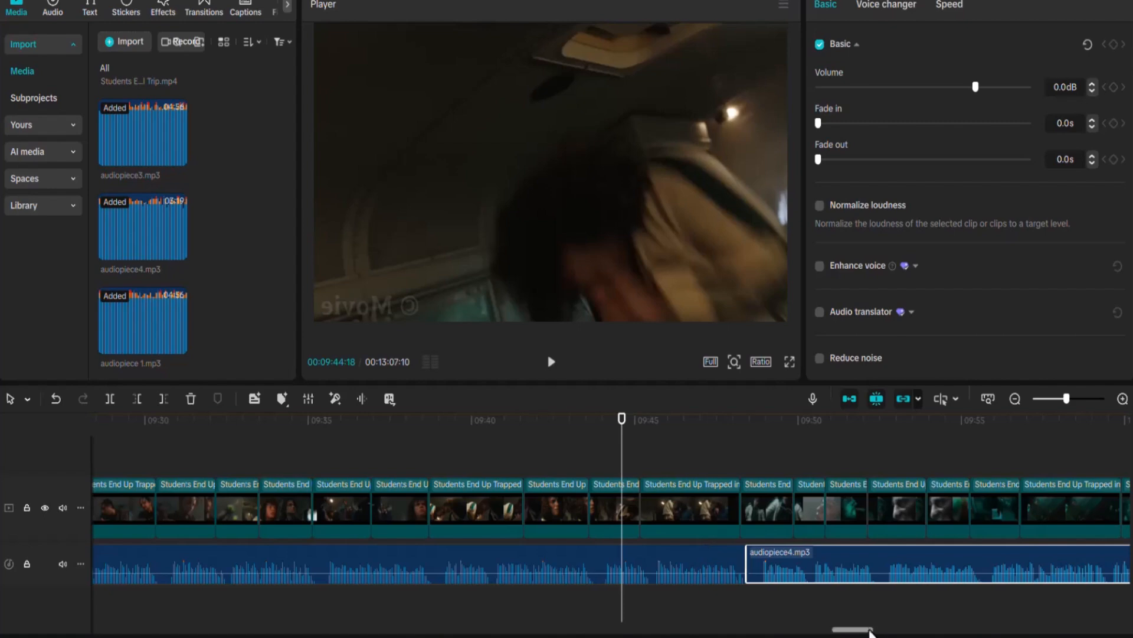
- Check the end of the timeline and the joins between the narration pieces across the whole recap
left_click_drag(878, 630, 1131, 626)
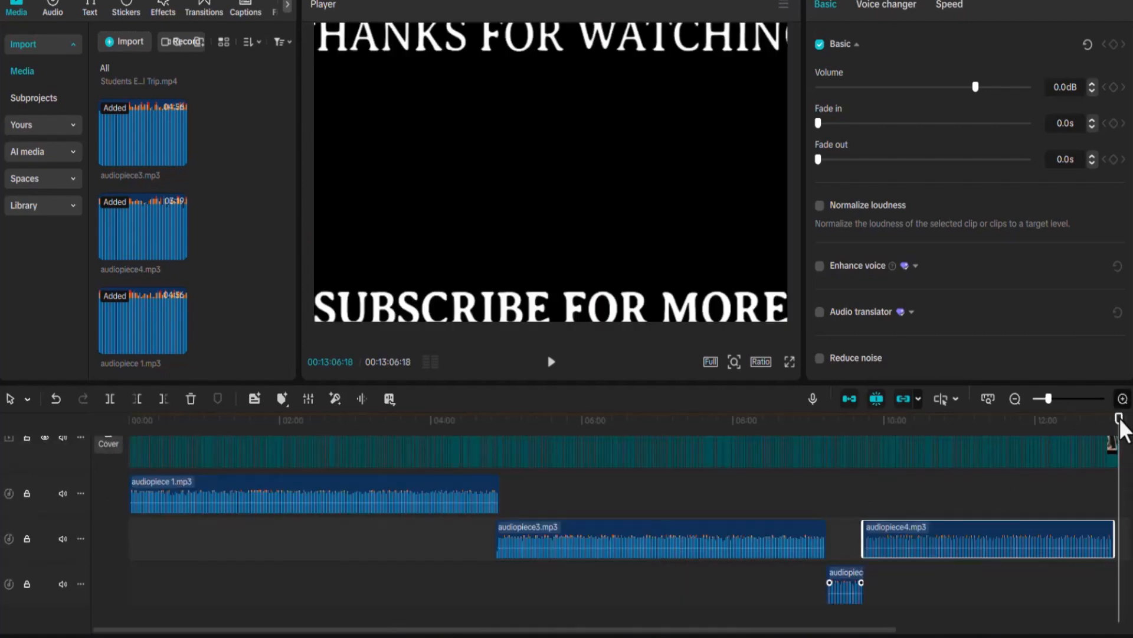
scroll(1121, 426, "up", 1)
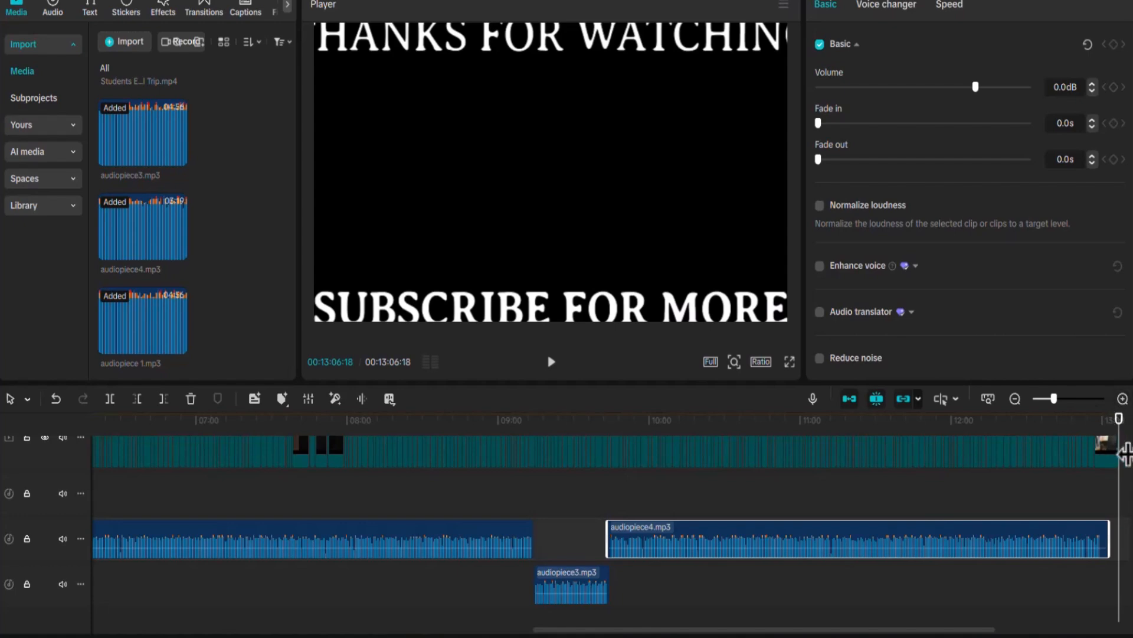
scroll(1051, 403, "down", 1)
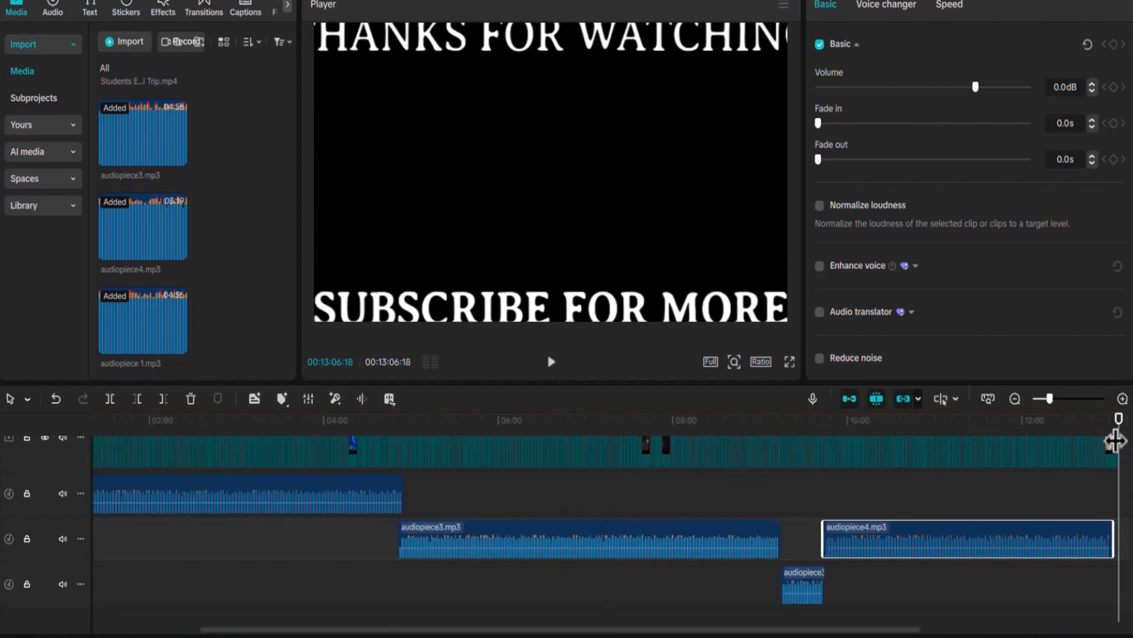
left_click_drag(1120, 426, 781, 490)
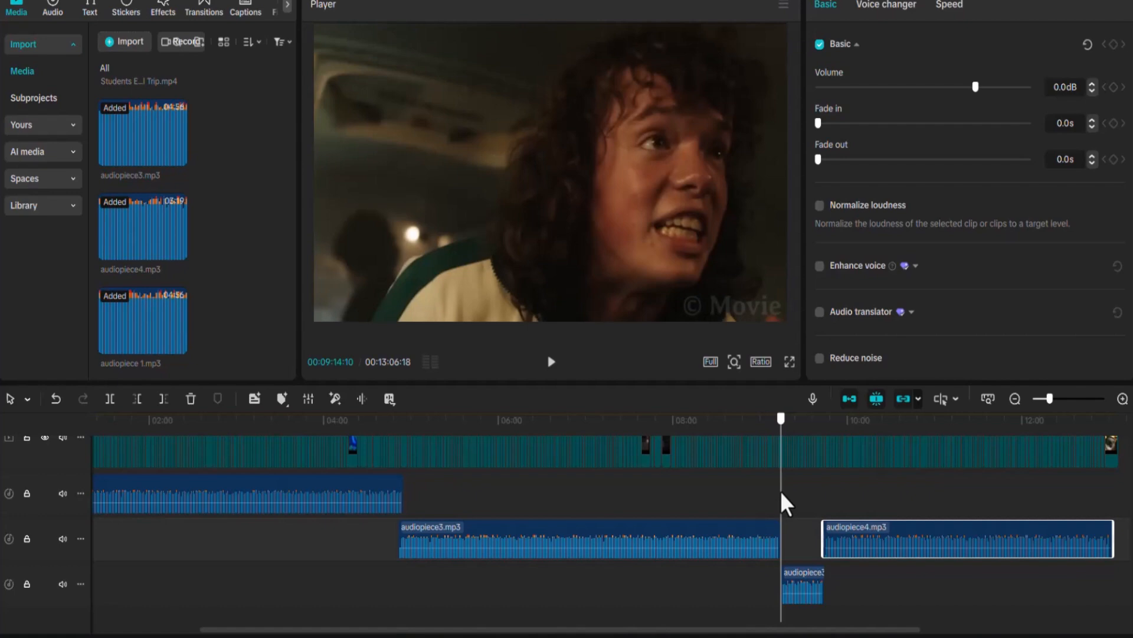
left_click_drag(781, 491, 394, 522)
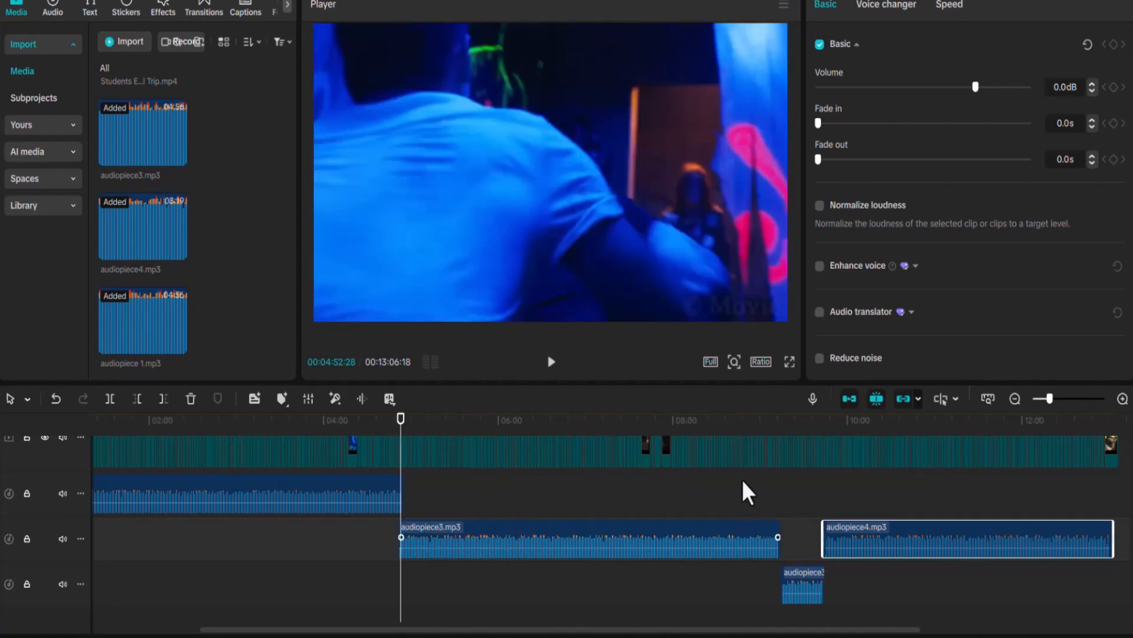
- Move audiopiece3.mp3 to start at the end of audiopiece 1.mp3, with its short second piece placed directly after it
left_click(1061, 398)
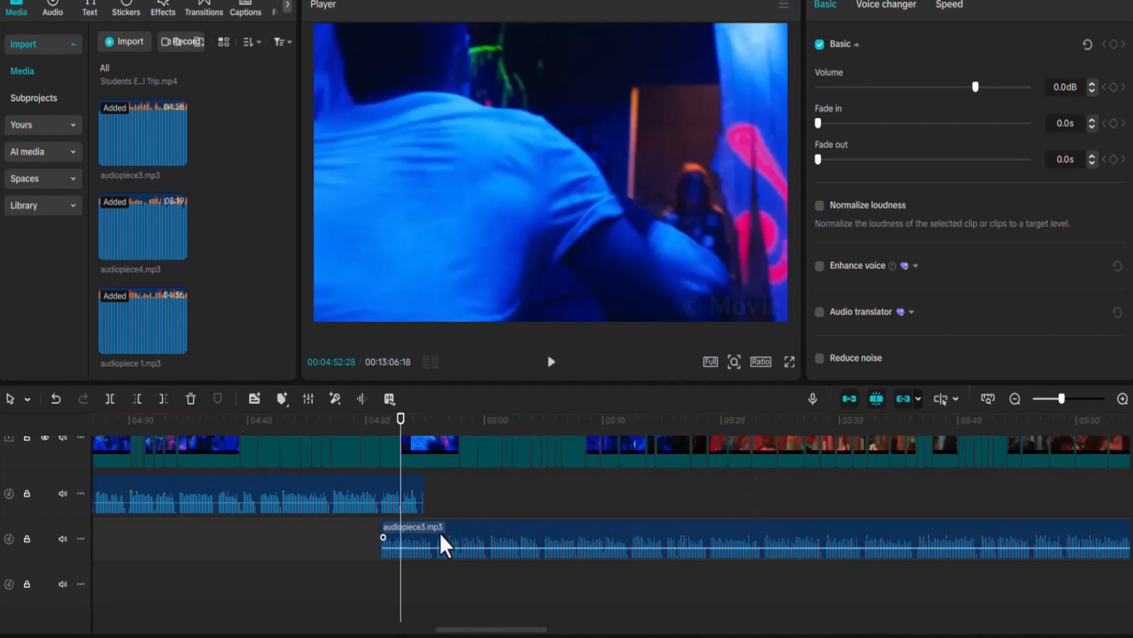
left_click_drag(477, 529, 516, 528)
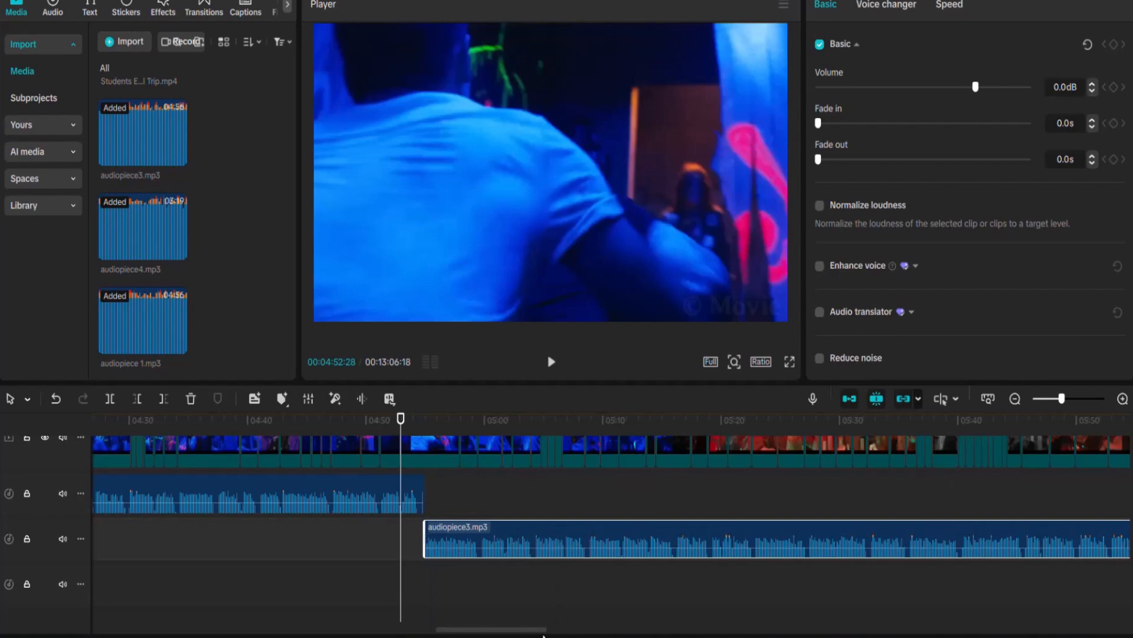
left_click_drag(526, 630, 848, 624)
left_click_drag(831, 573, 877, 572)
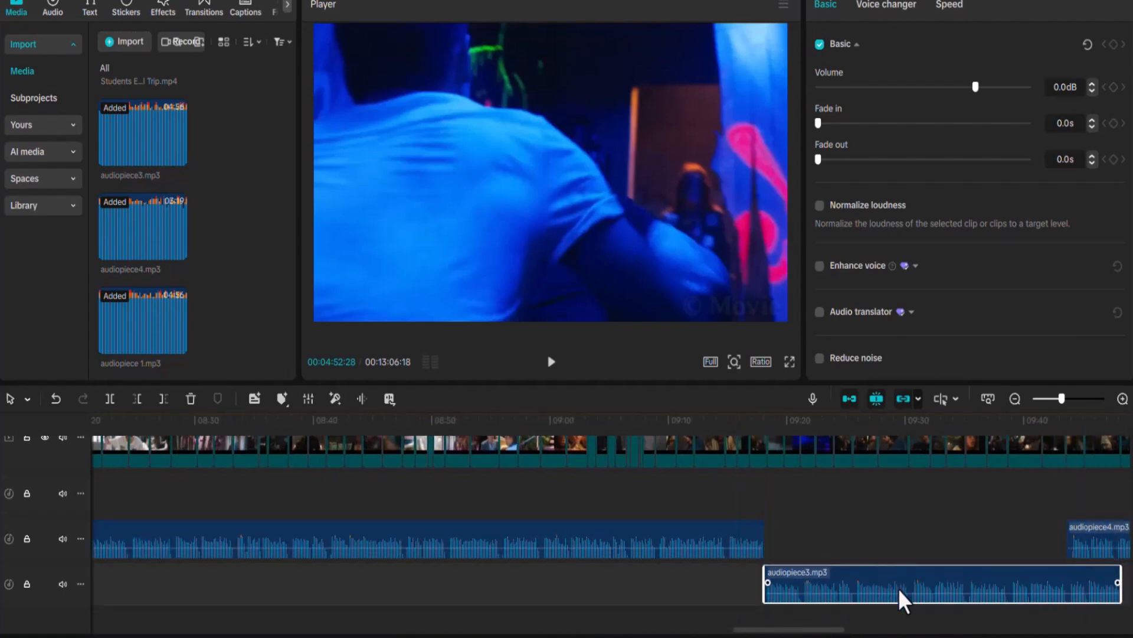
- Move audiopiece4.mp3 so that it starts directly at the end of the short audiopiece3.mp3 piece
left_click_drag(830, 627, 879, 634)
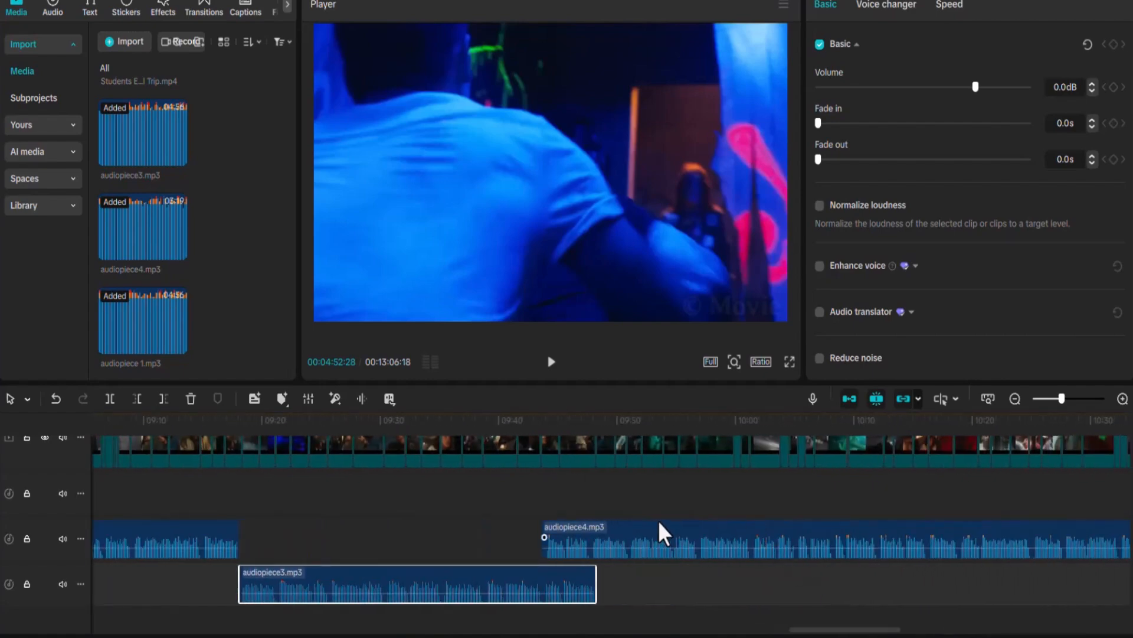
left_click_drag(662, 524, 711, 529)
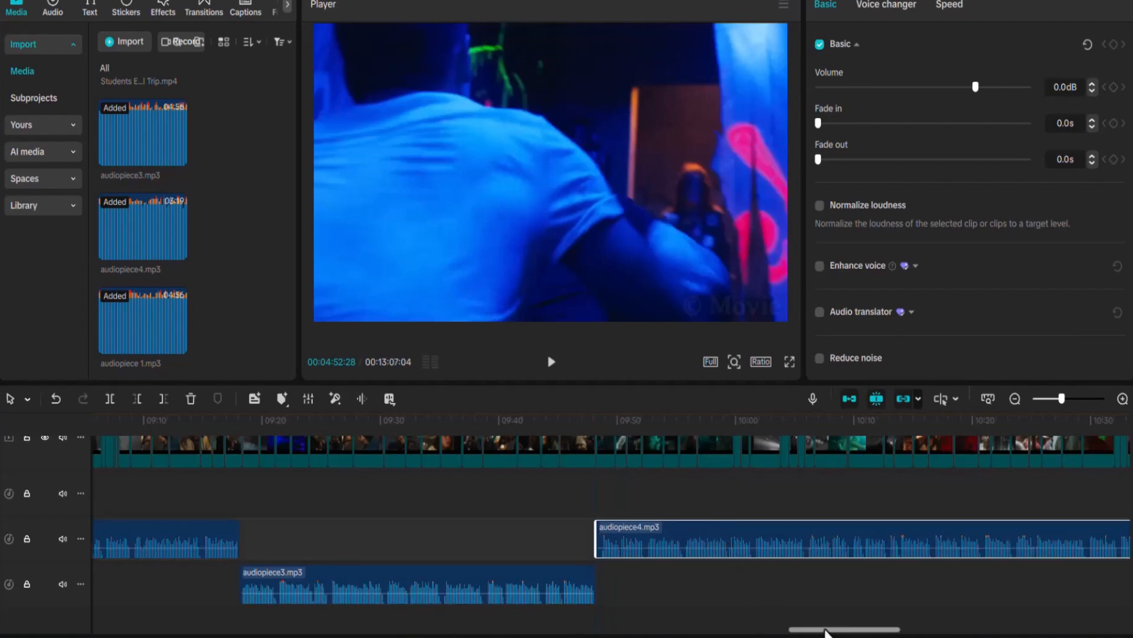
left_click_drag(826, 632, 0, 614)
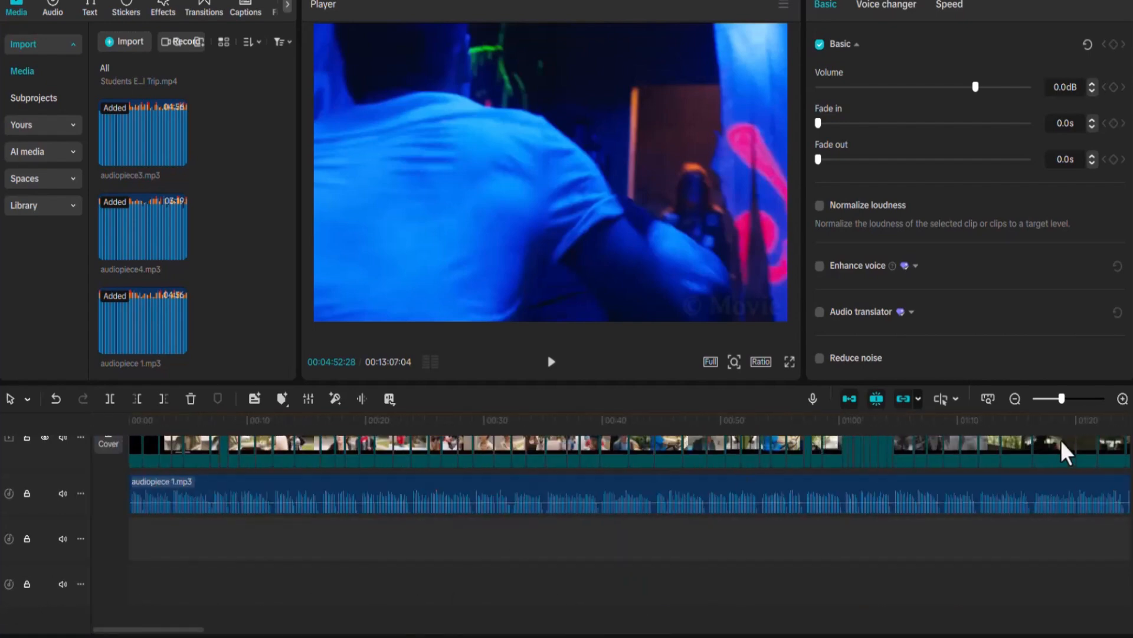
left_click(1051, 399)
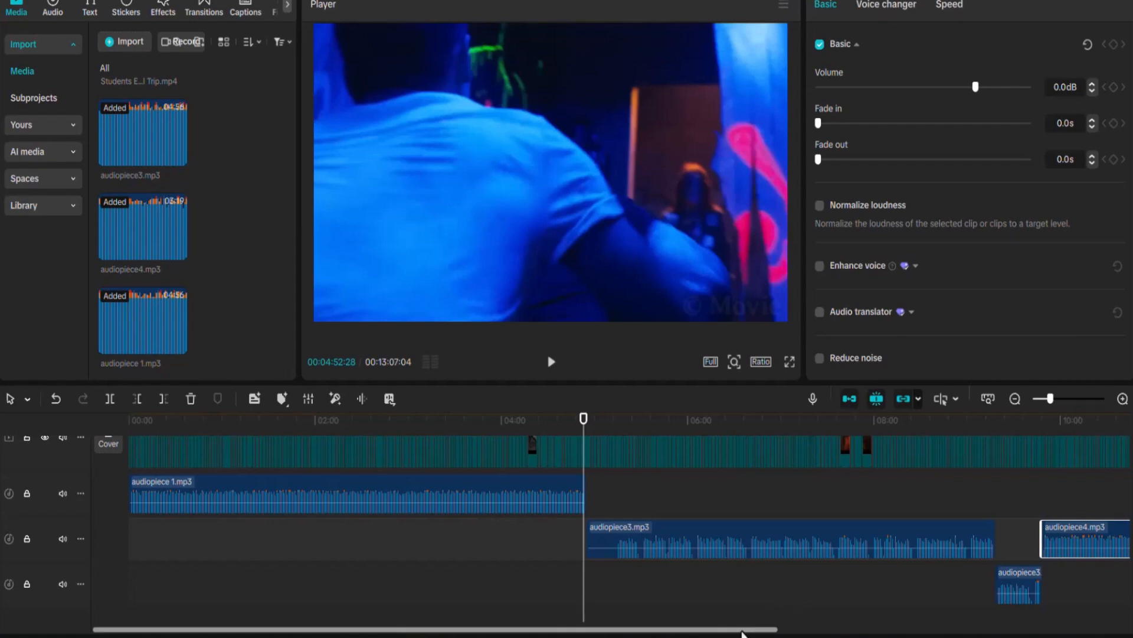
- Switch to YouTube Studio in the browser and browse the music tracks in its Audio library
mouse_move(670, 637)
left_click(669, 578)
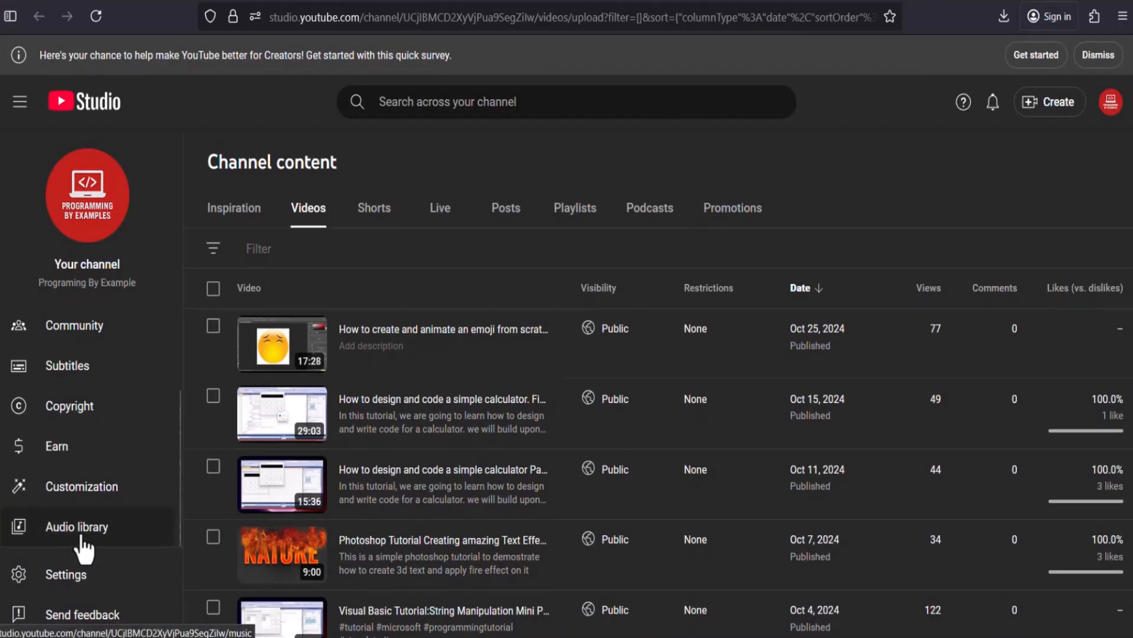
left_click(83, 534)
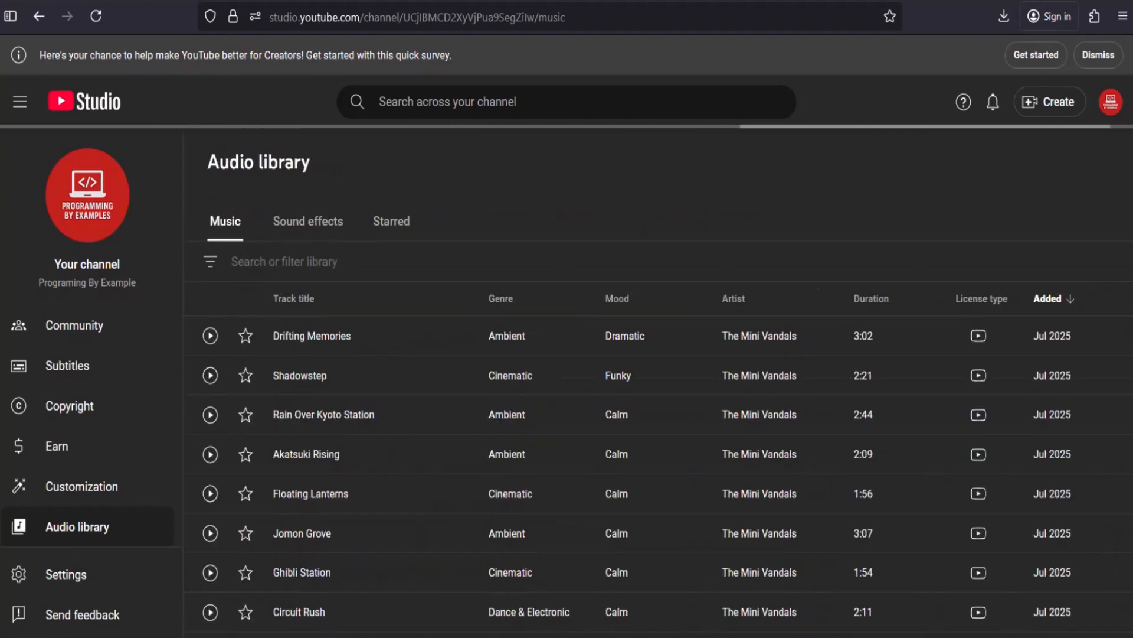
scroll(415, 423, "down", 1)
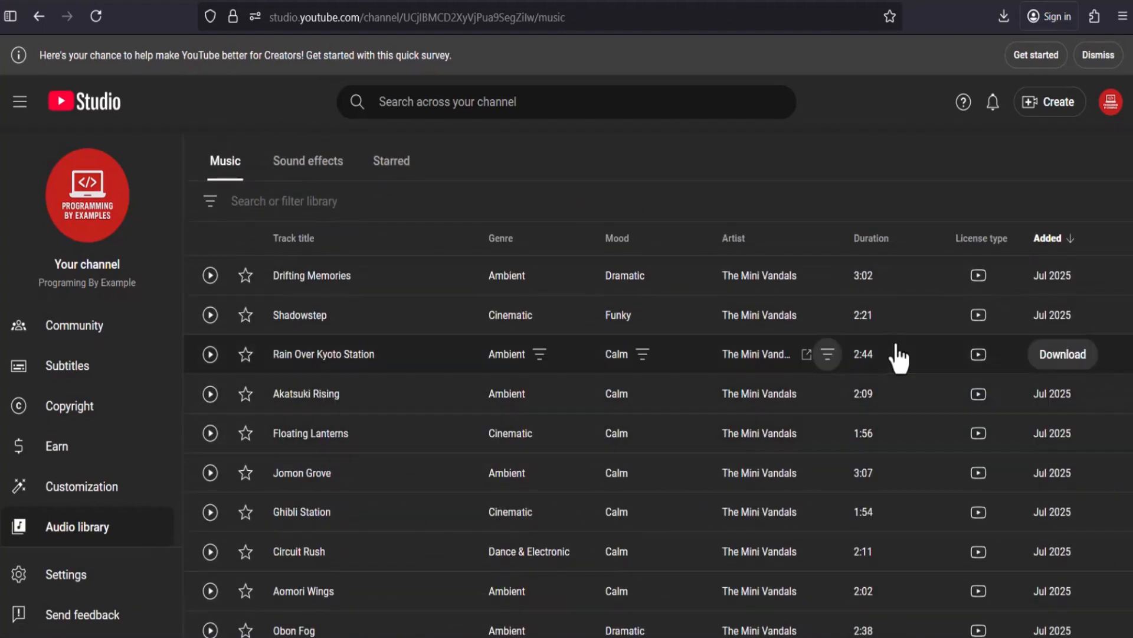
scroll(374, 445, "down", 6)
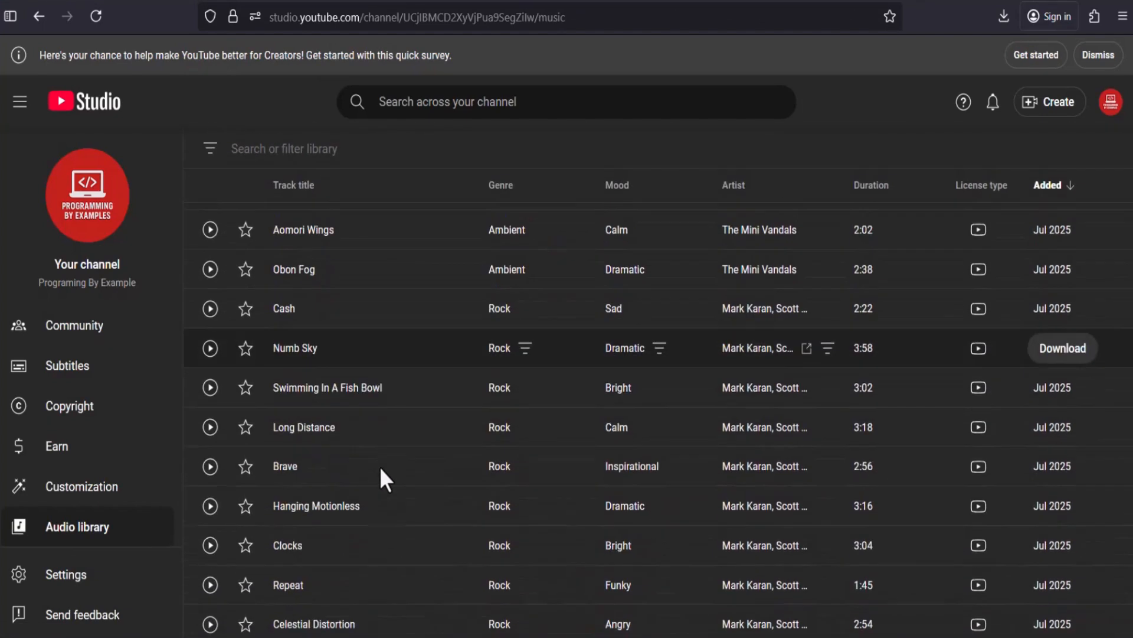
scroll(863, 441, "up", 2)
scroll(863, 442, "up", 5)
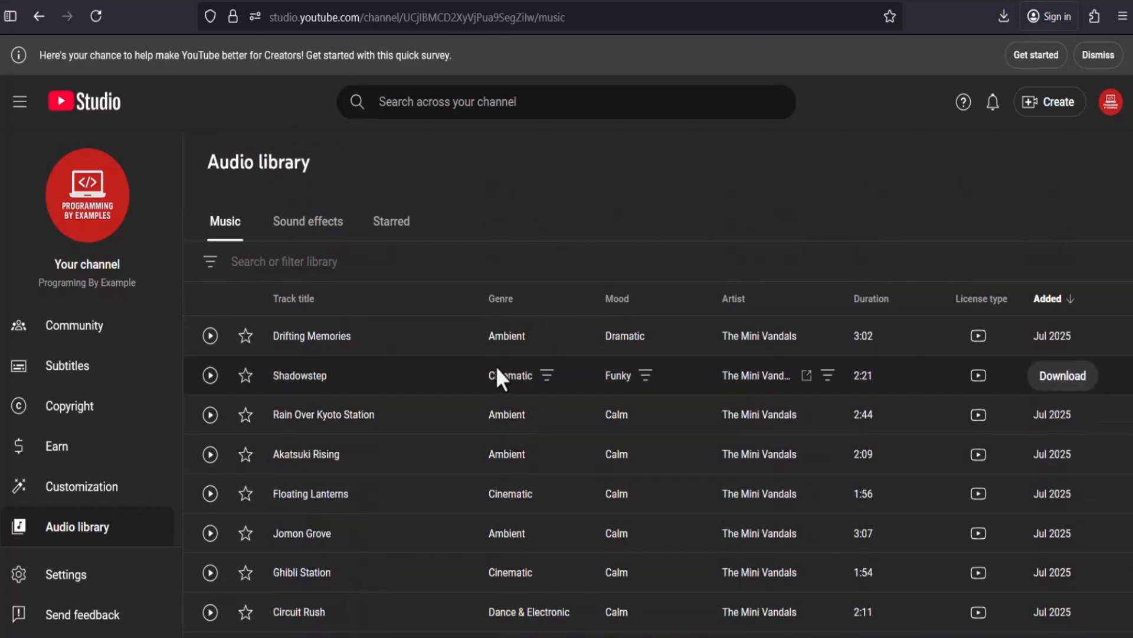
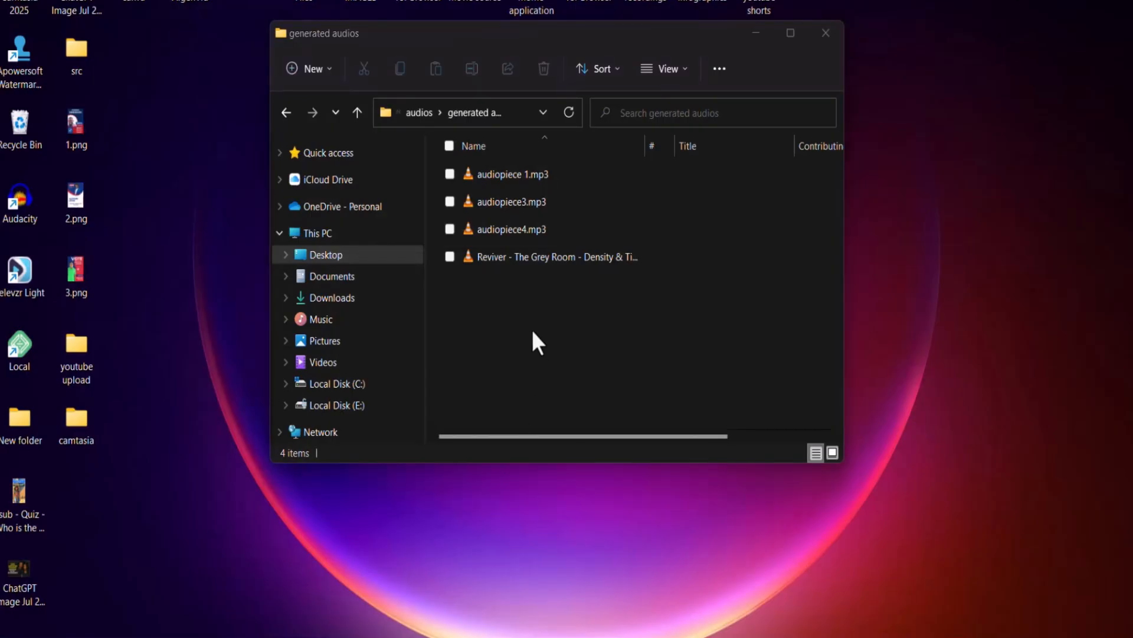
- Add the "Reviver - The Grey Room - Density & Time.mp3" file from the generated audios folder to the CapCut timeline
left_click(534, 257)
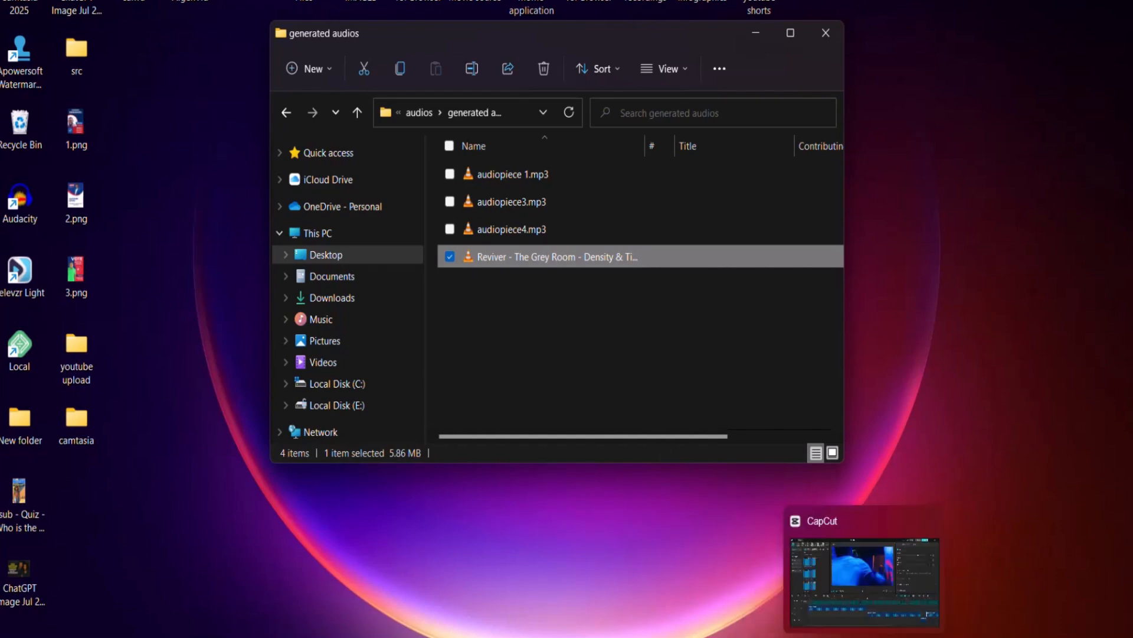
left_click(858, 637)
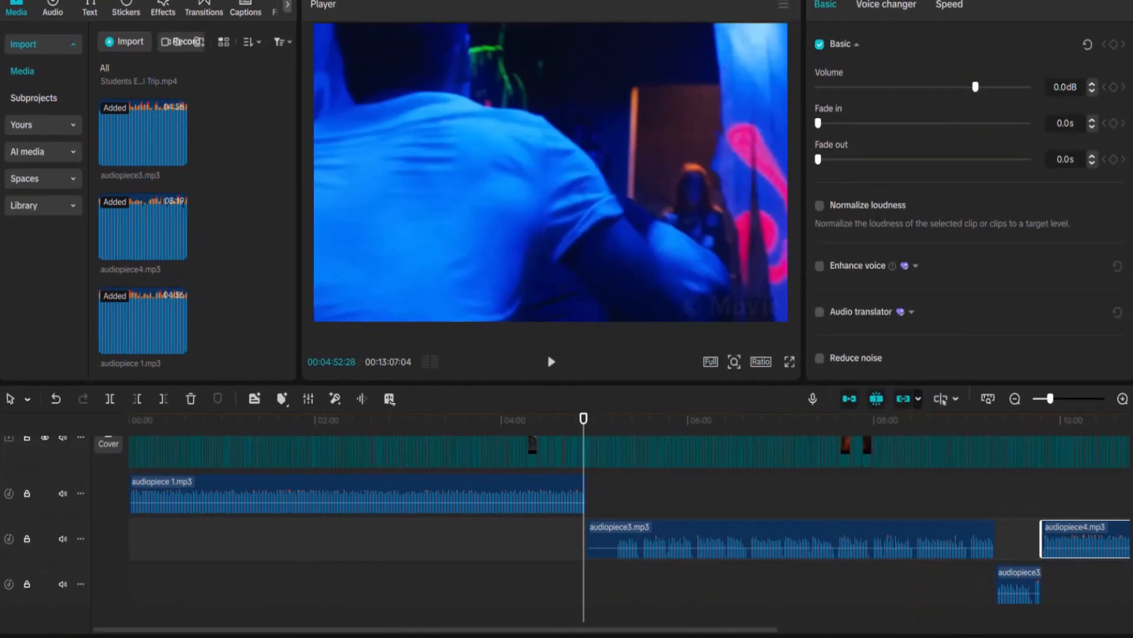
left_click(554, 637)
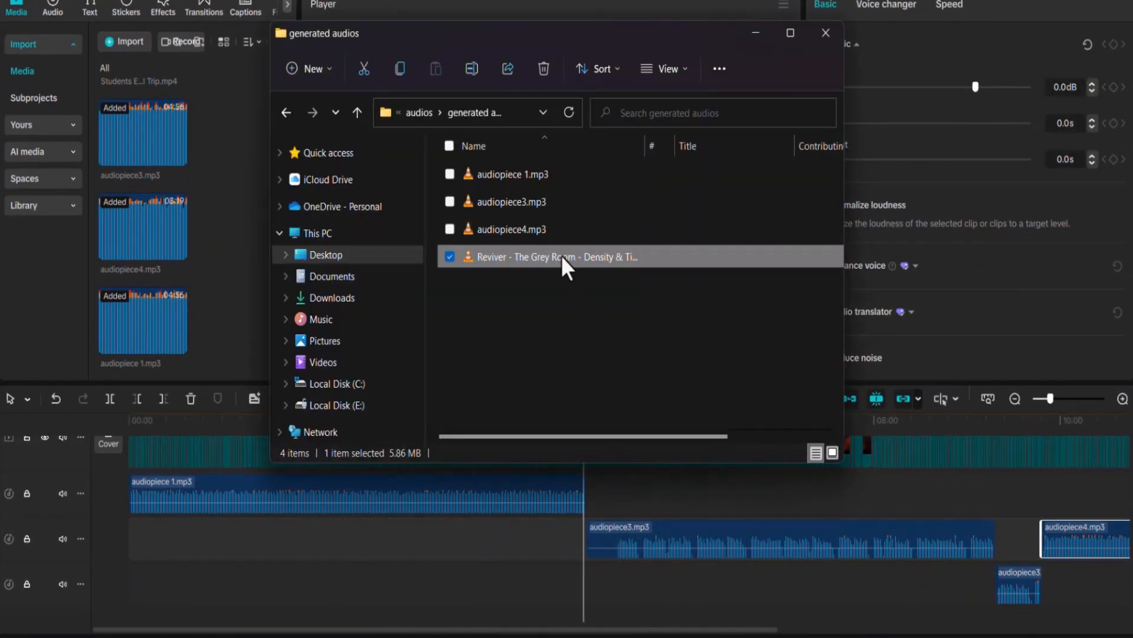
left_click_drag(560, 257, 204, 589)
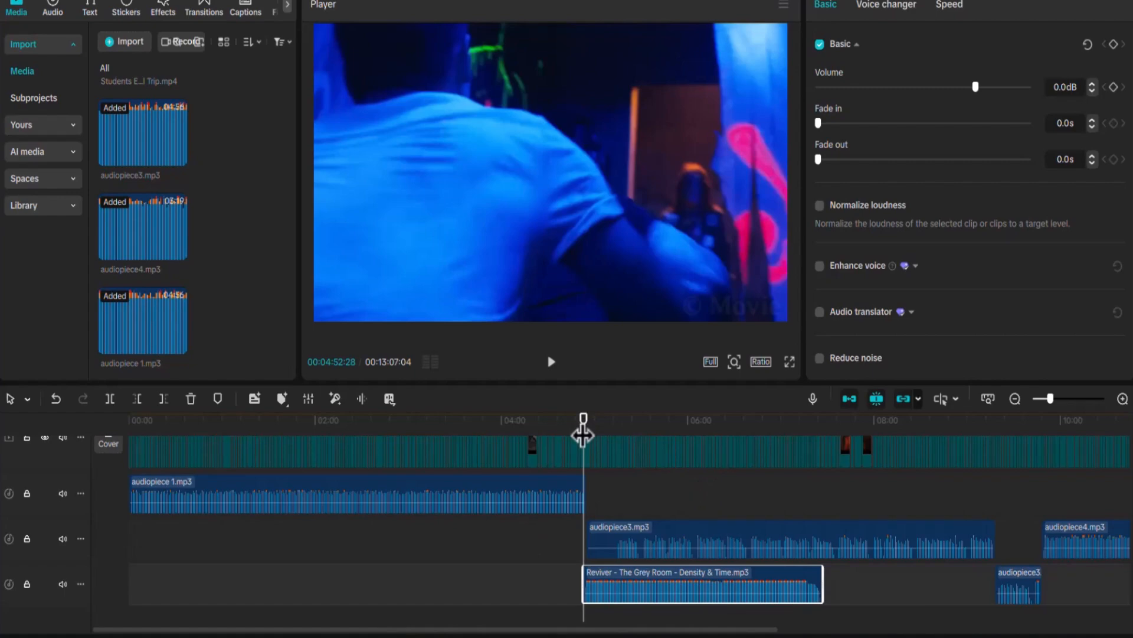
- Move the Reviver music clip to the start of the timeline, on its own track below the narration pieces
left_click_drag(583, 435, 88, 464)
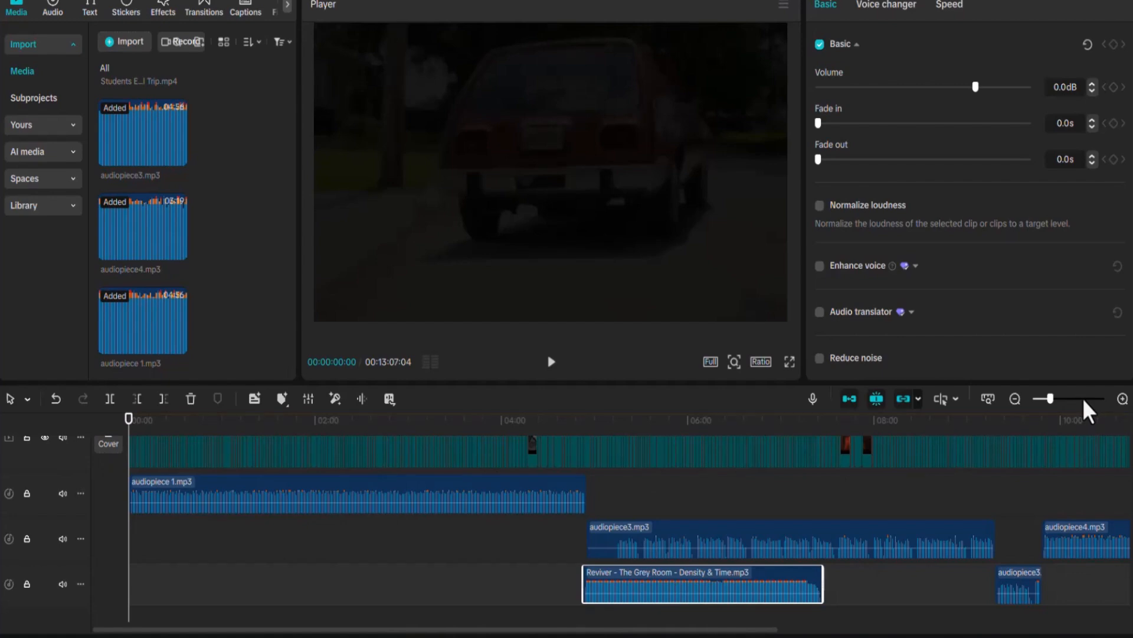
left_click(1044, 400)
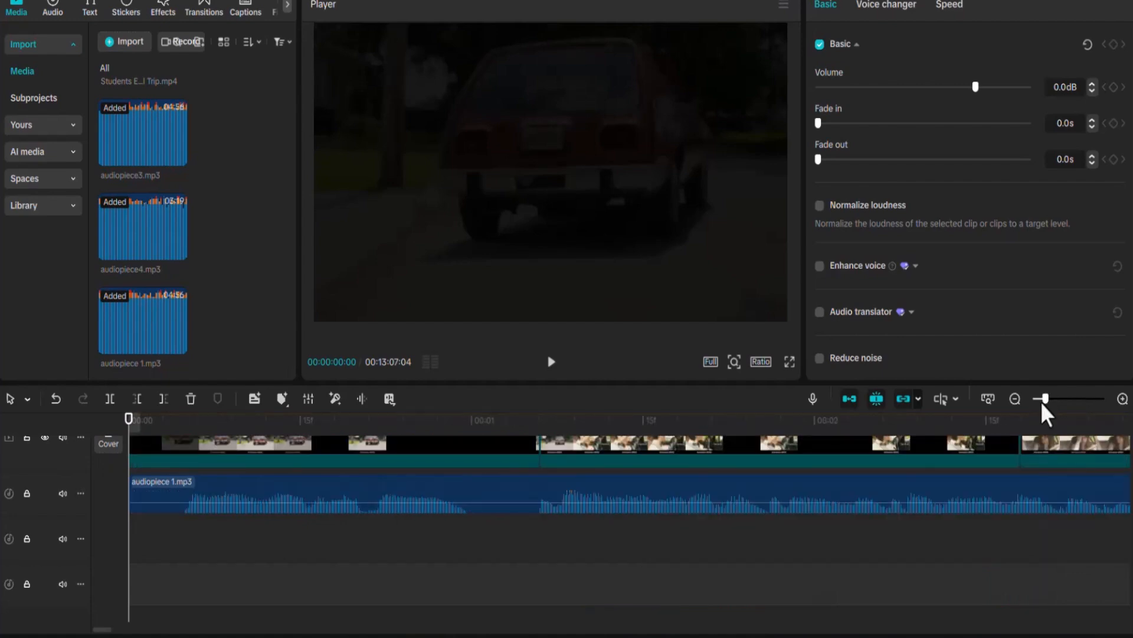
scroll(766, 533, "down", 1)
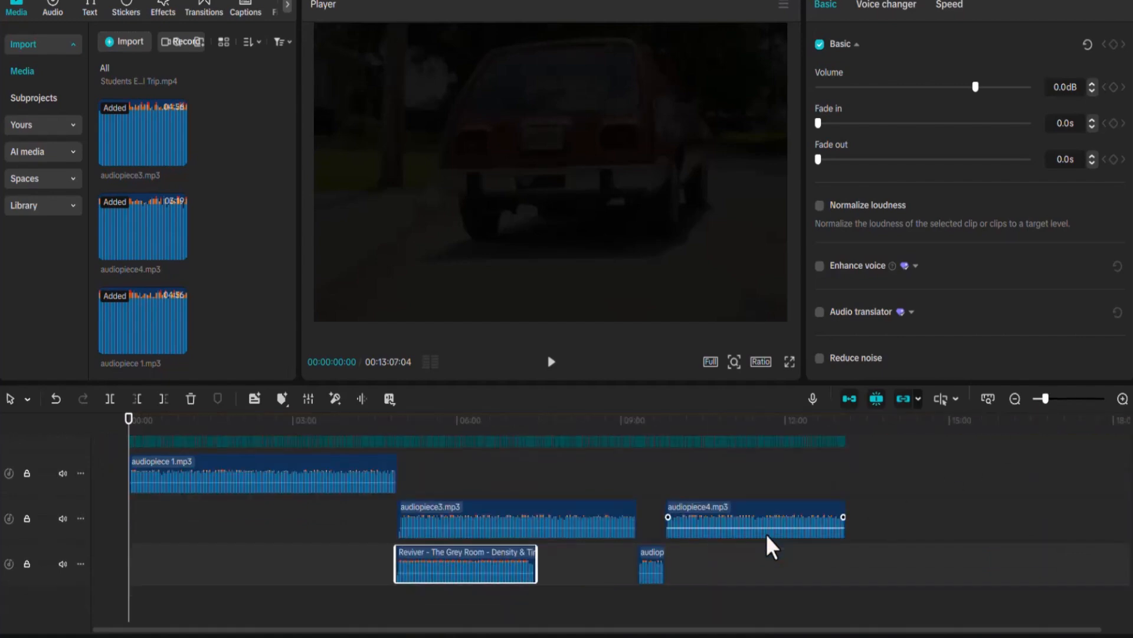
left_click_drag(474, 558, 176, 607)
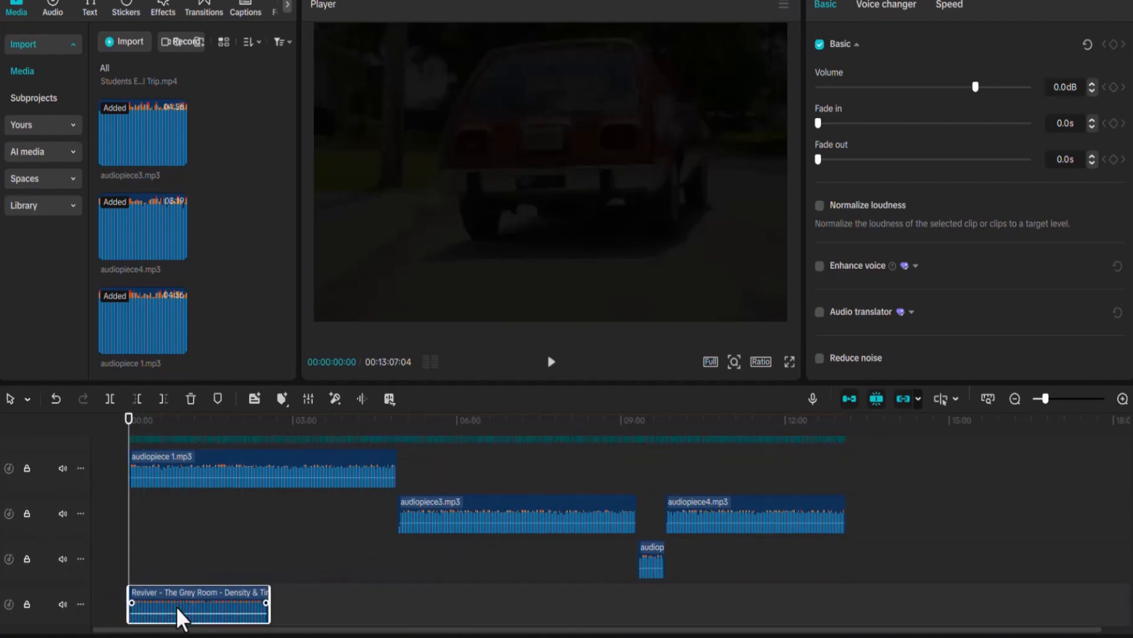
scroll(336, 589, "down", 2)
mouse_move(239, 570)
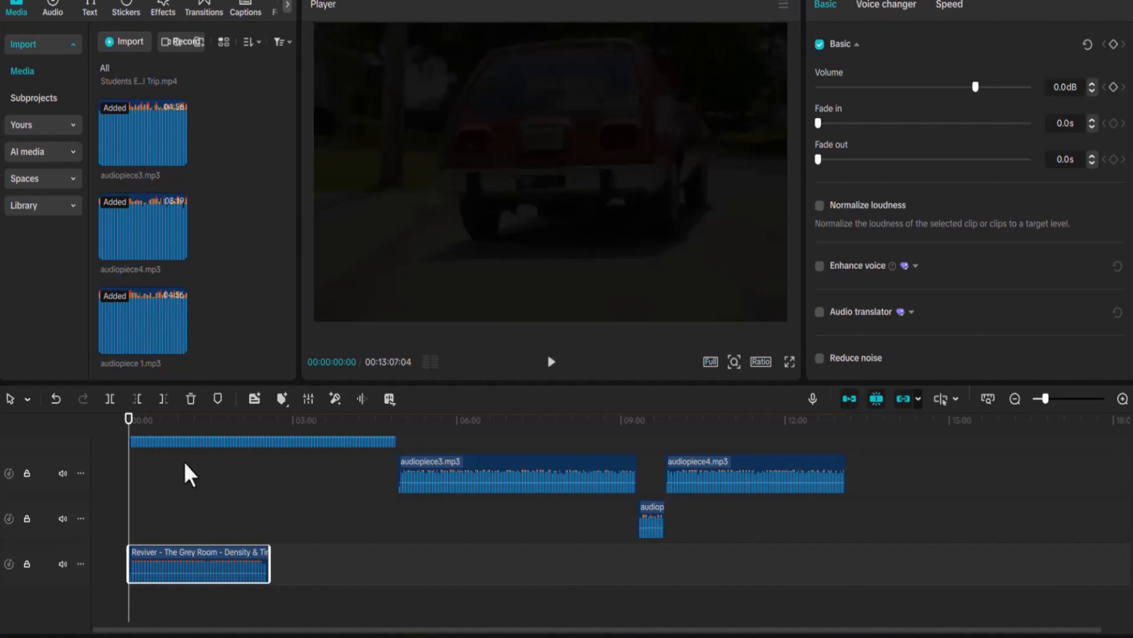
- Lower the volume of the Reviver music clip to -26.3 dB
left_click_drag(128, 483, 121, 508)
mouse_move(197, 562)
left_click_drag(958, 87, 885, 92)
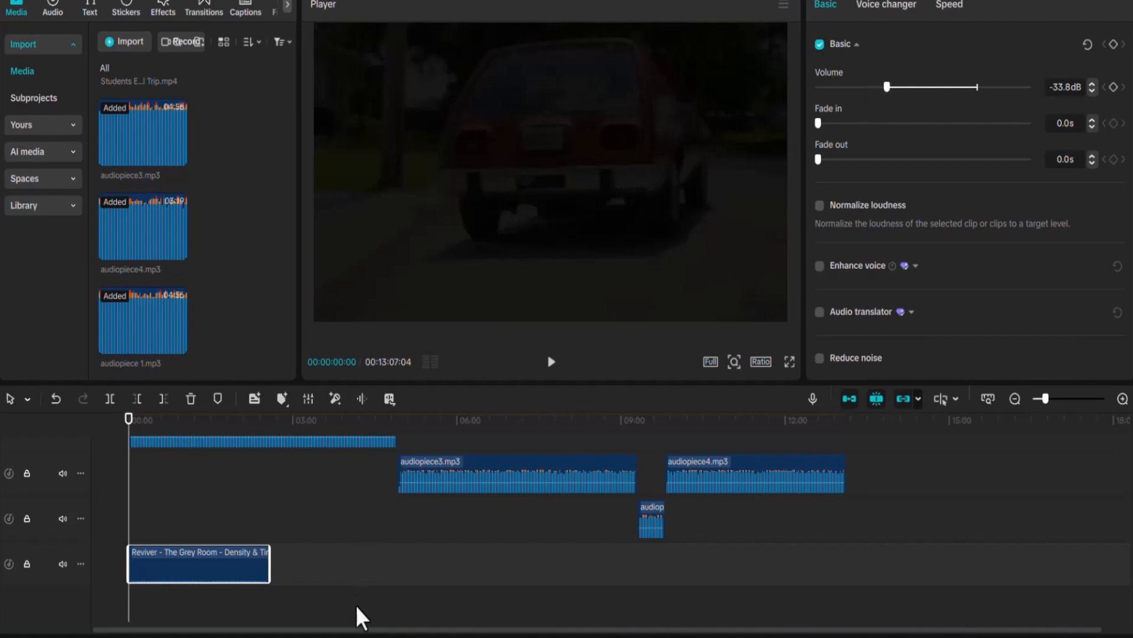
left_click_drag(203, 580, 204, 577)
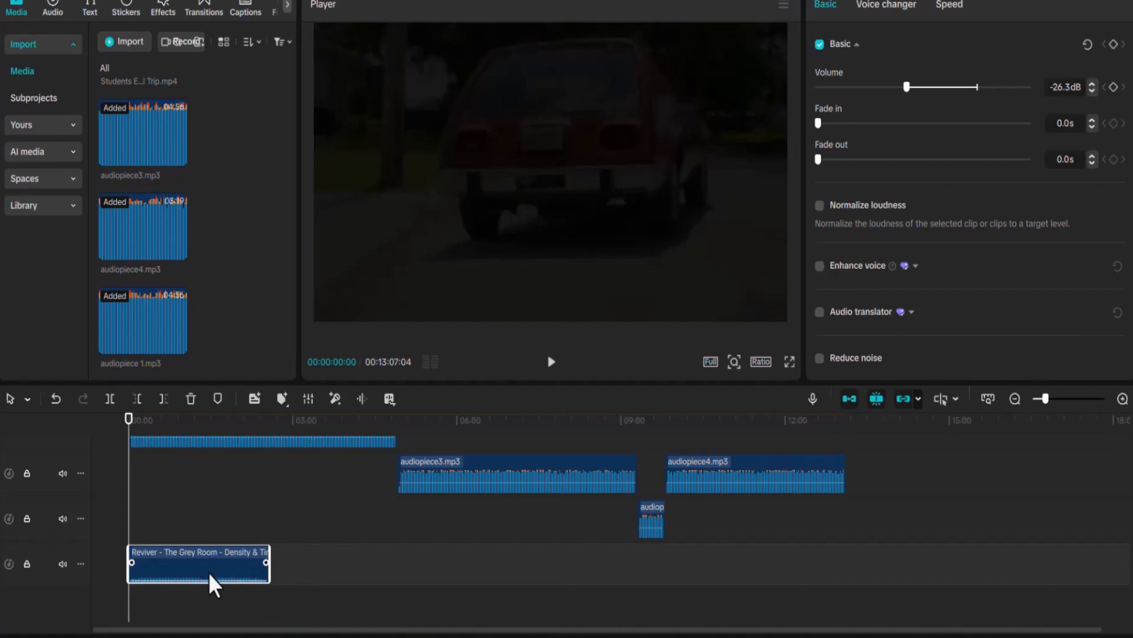
- Copy the Reviver music clip and paste the duplicate directly at its end, at 00:02:33:26
left_click_drag(131, 507, 258, 493)
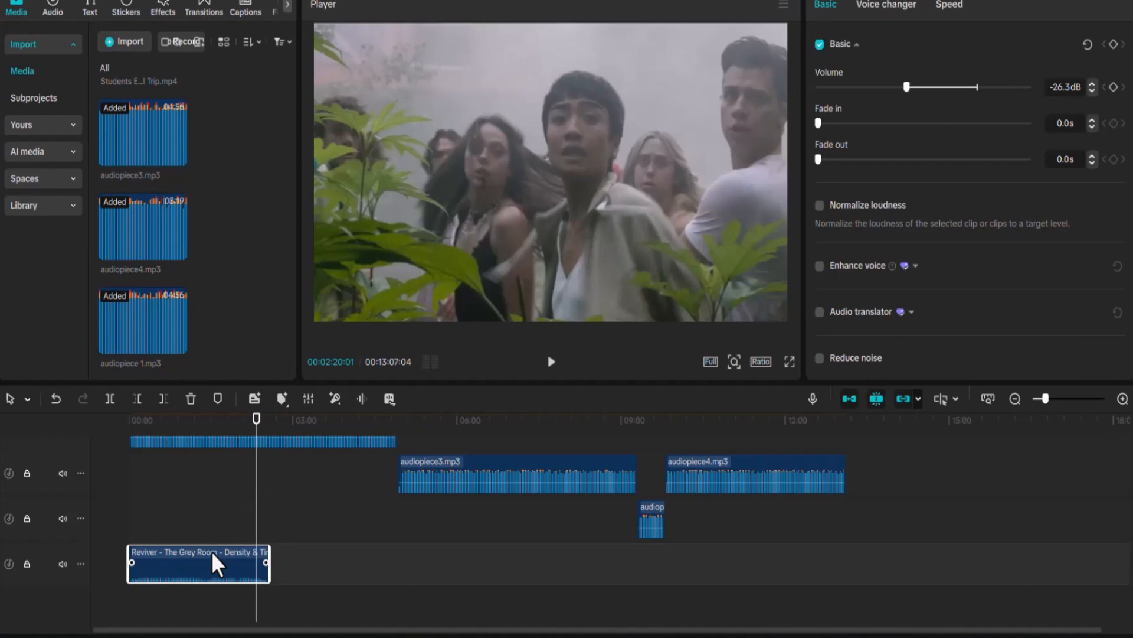
right_click(212, 551)
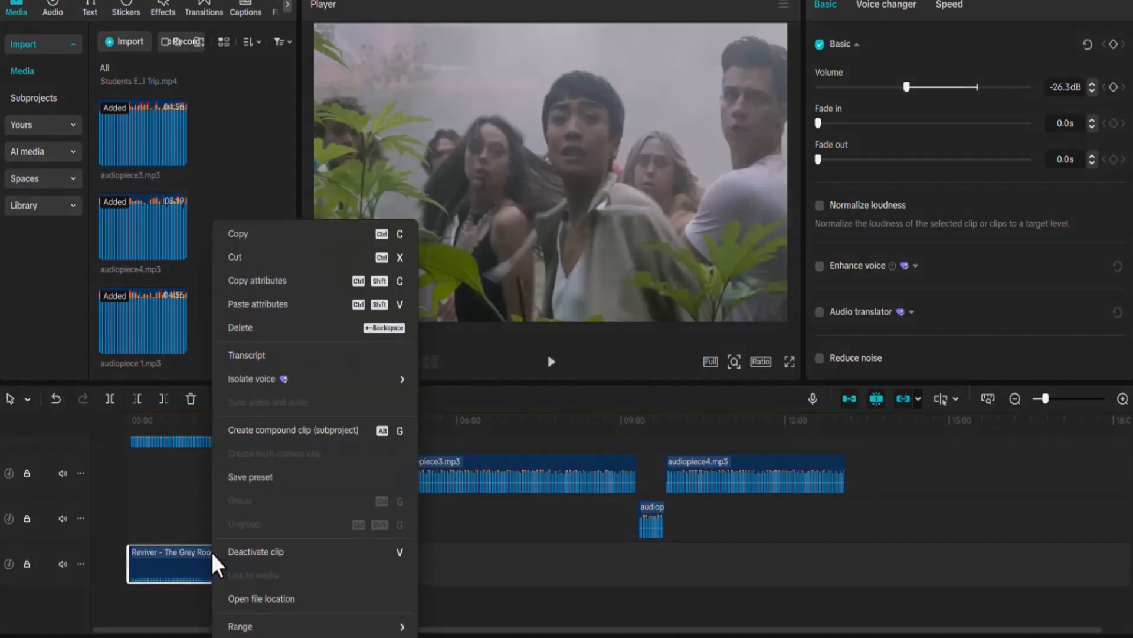
left_click(257, 240)
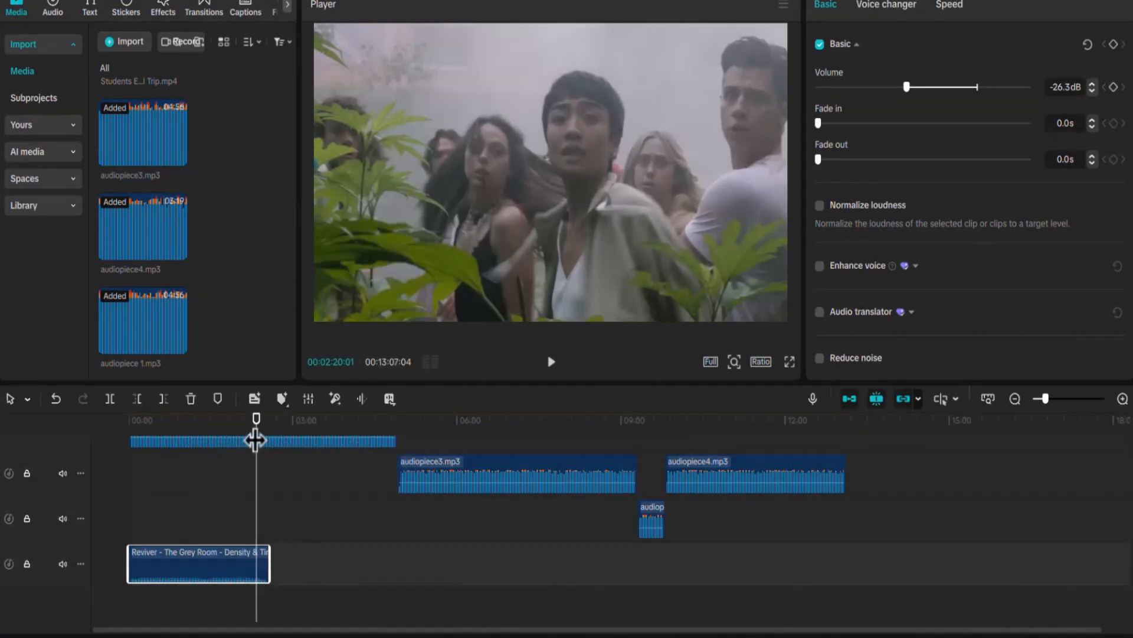
left_click_drag(255, 440, 269, 441)
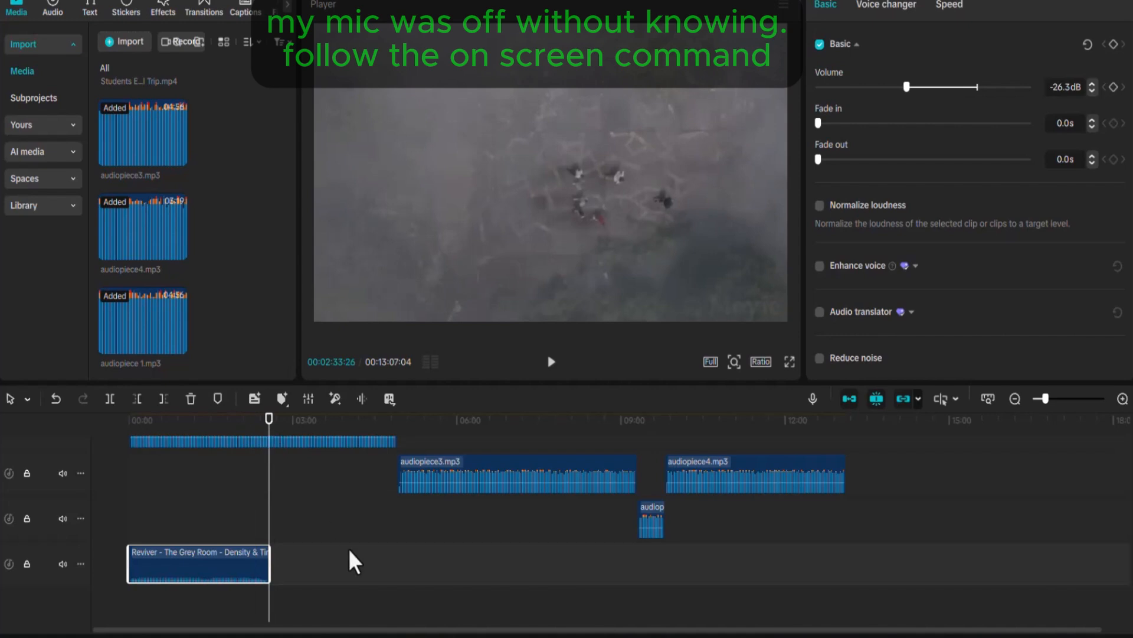
key("ctrl+v")
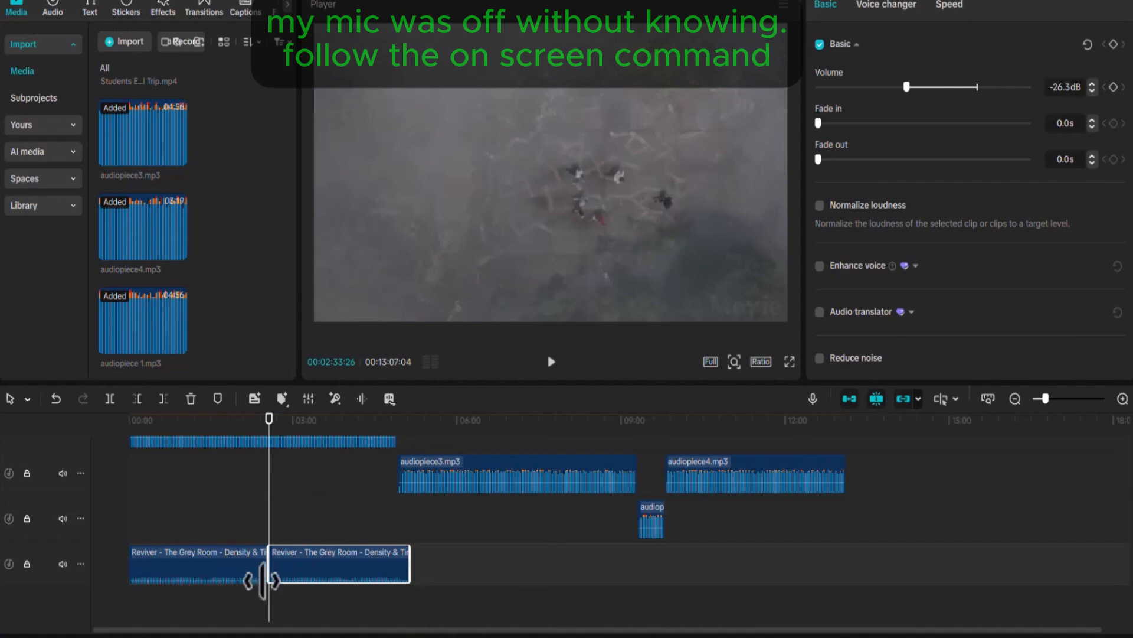
- Copy both Reviver music clips together and paste them at 00:05:07:22, directly after the second one
left_click(222, 559, "ctrl")
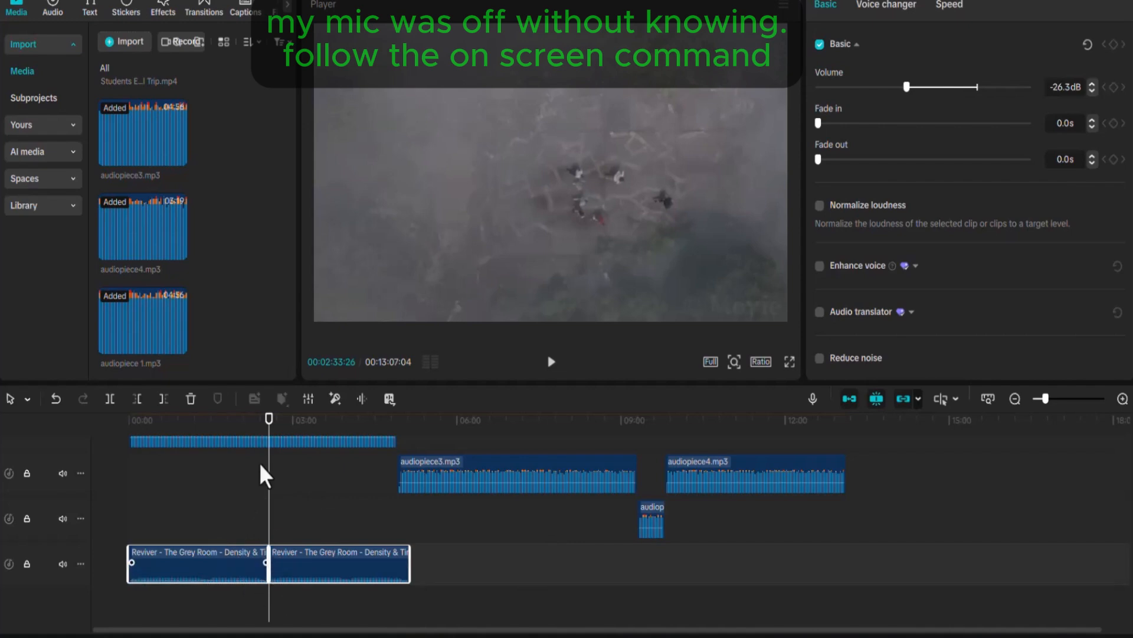
left_click_drag(266, 485, 409, 516)
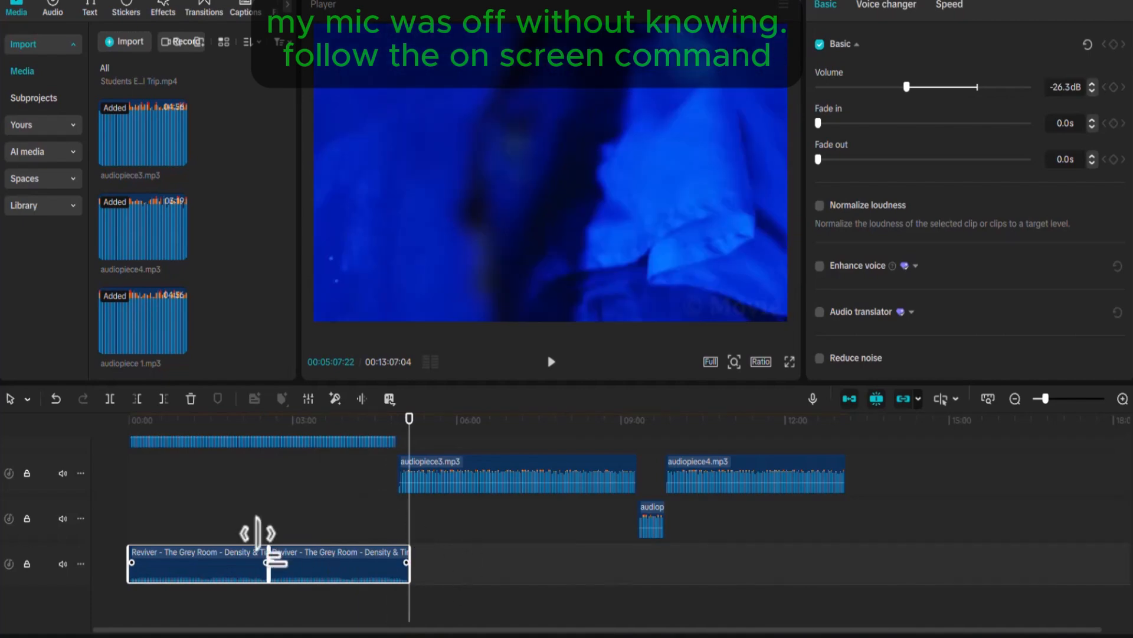
right_click(243, 555)
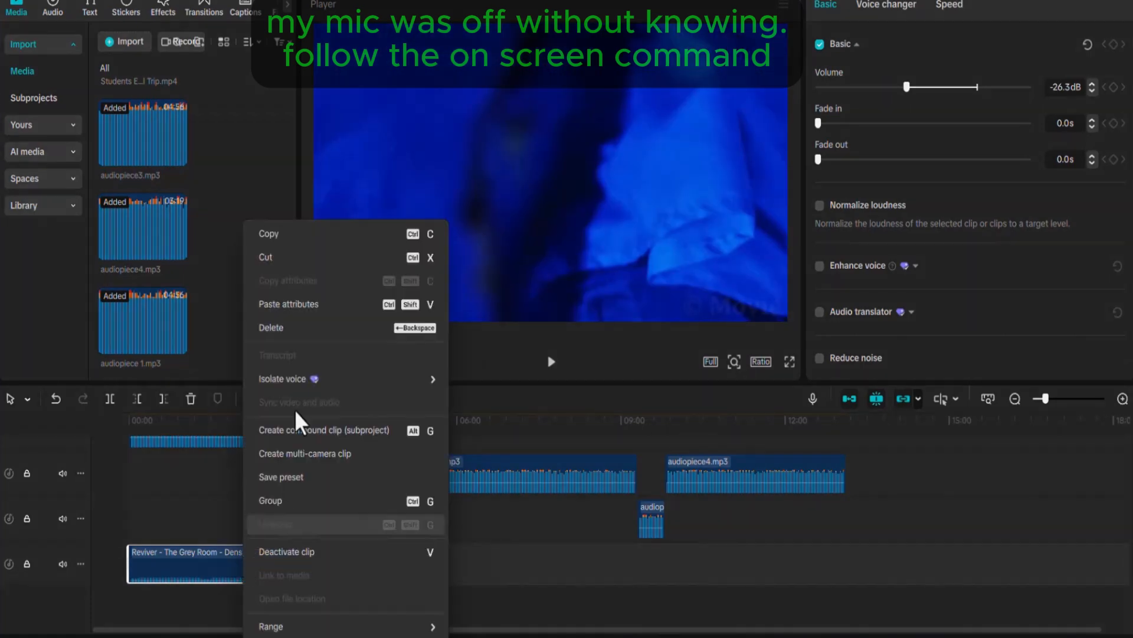
left_click(289, 240)
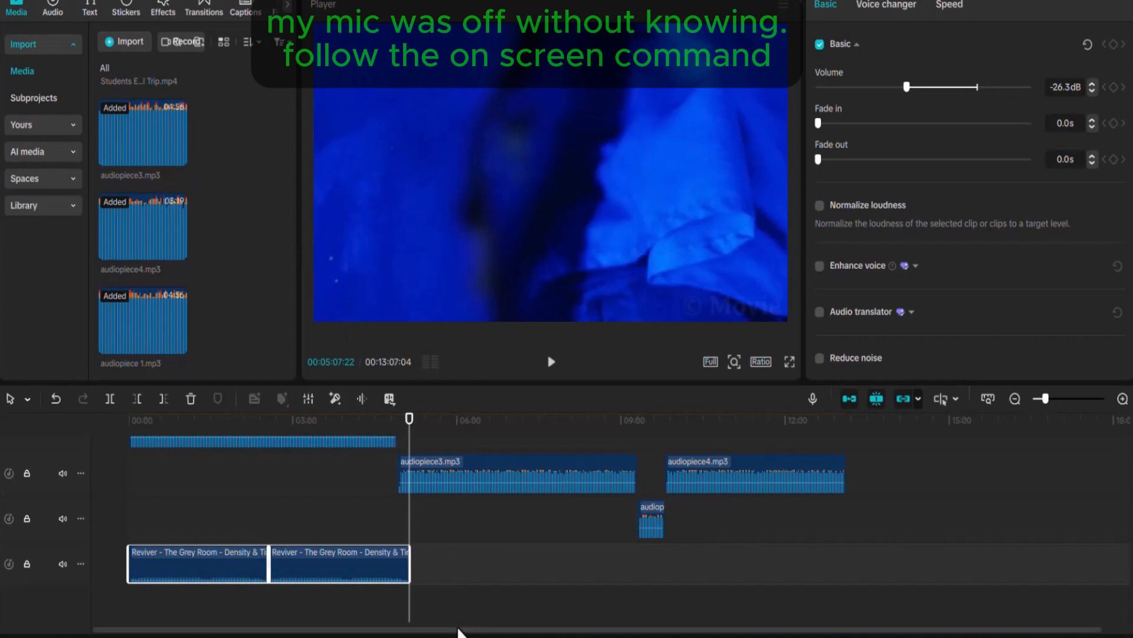
left_click(437, 558)
key("ctrl+v")
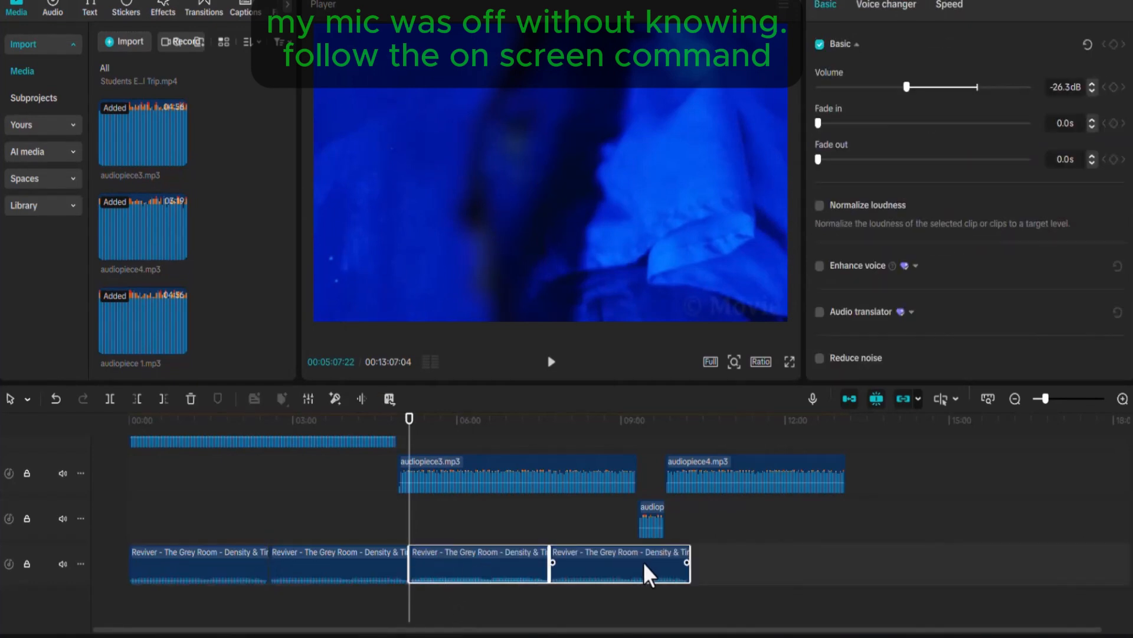
left_click(632, 568)
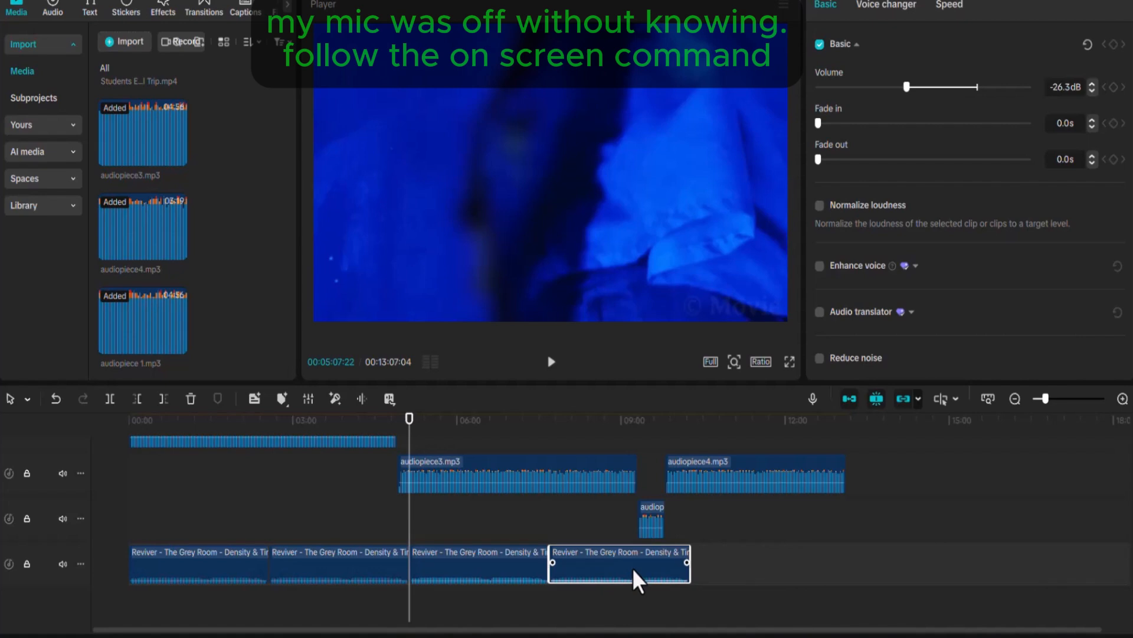
- Copy the fourth Reviver music clip and paste the duplicate directly at its end, at 00:10:15:14
right_click(633, 568)
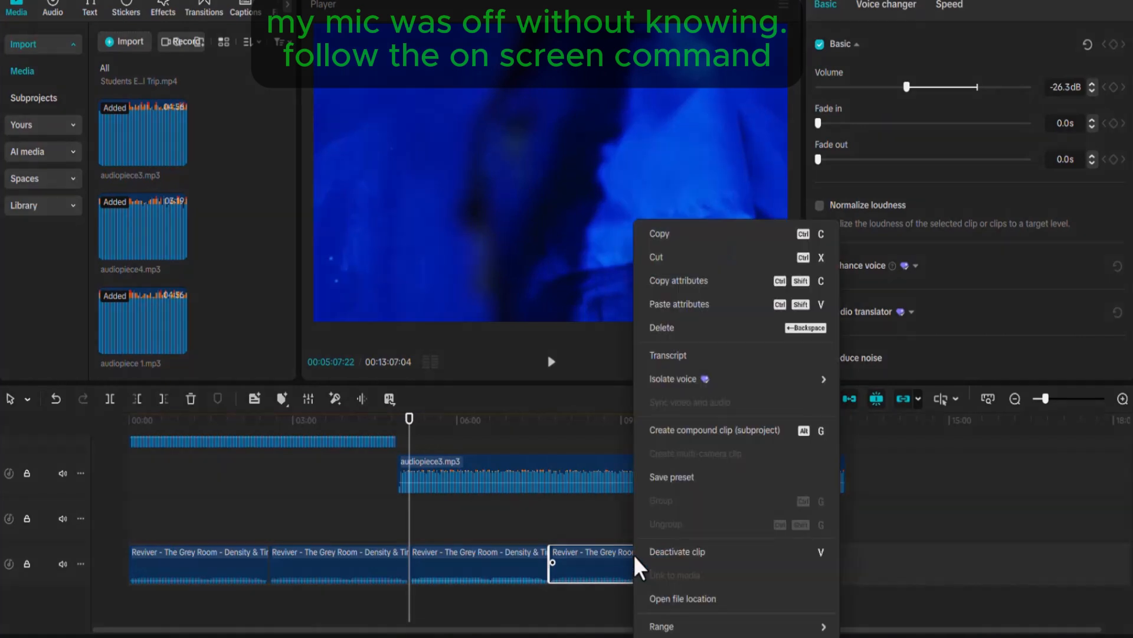
left_click(675, 236)
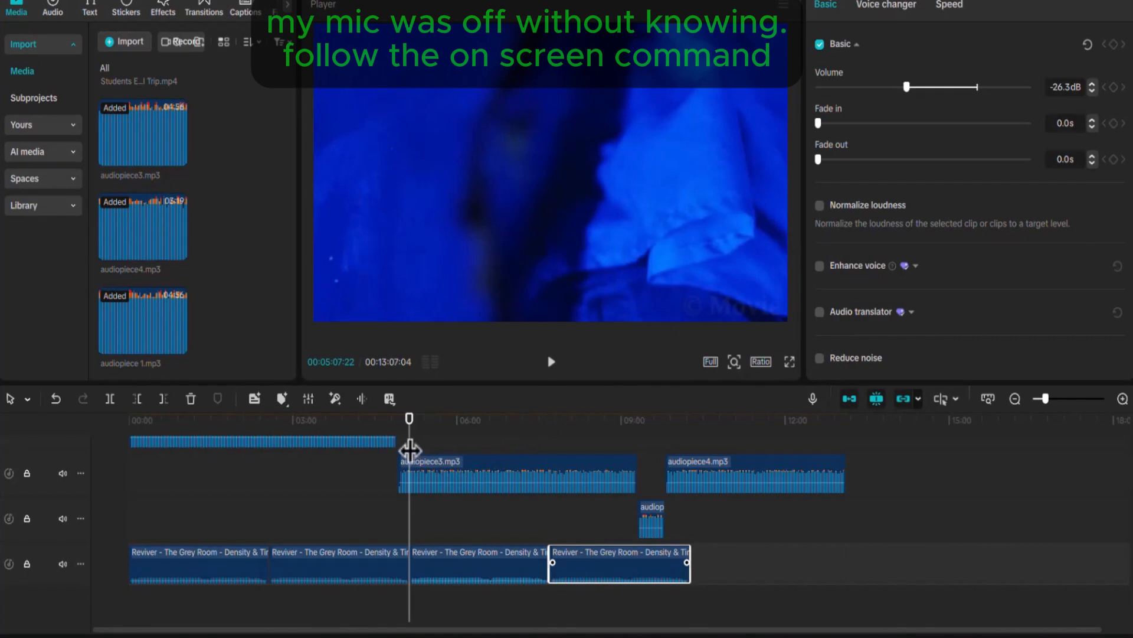
left_click_drag(409, 450, 690, 452)
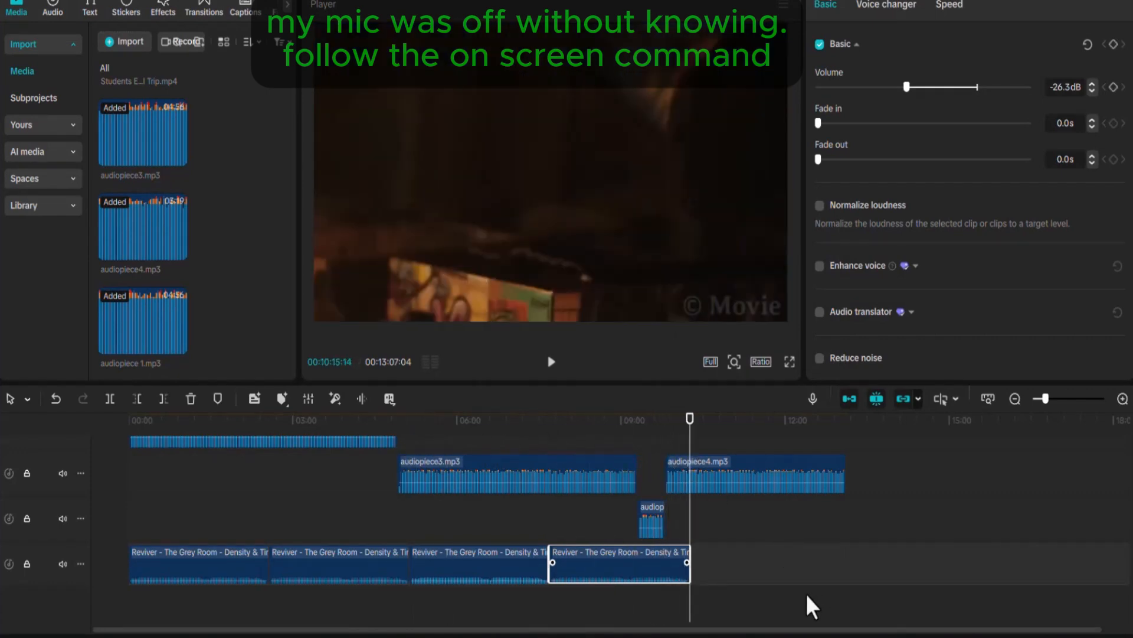
left_click(760, 565)
key("ctrl+v")
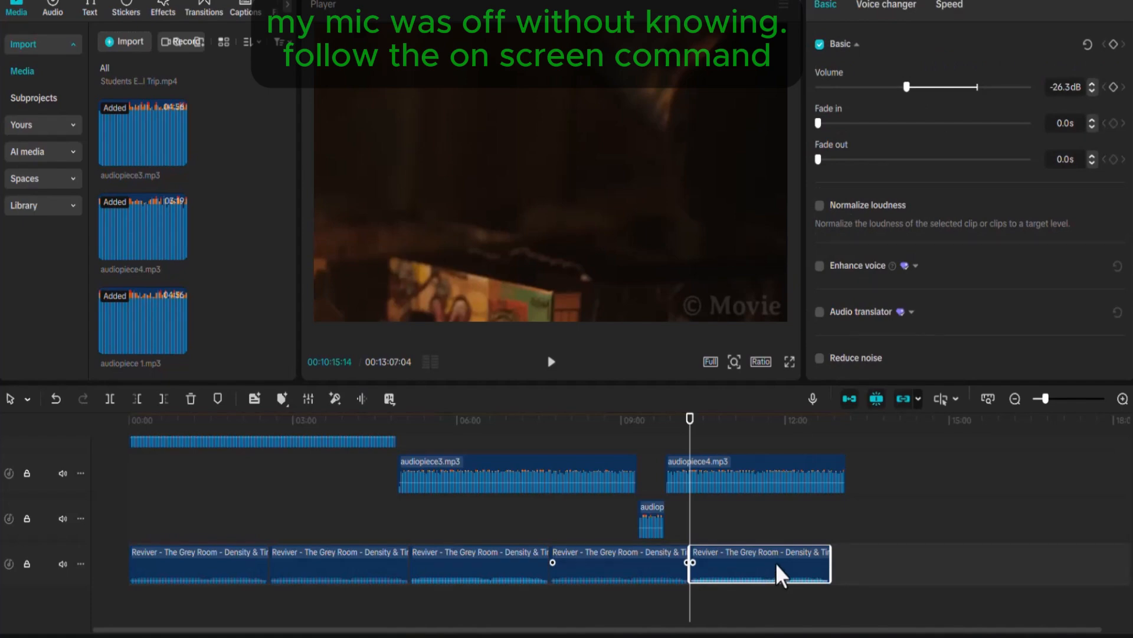
- Paste another copy of the Reviver music clip directly after the fifth one, at 00:12:49:10
right_click(775, 562)
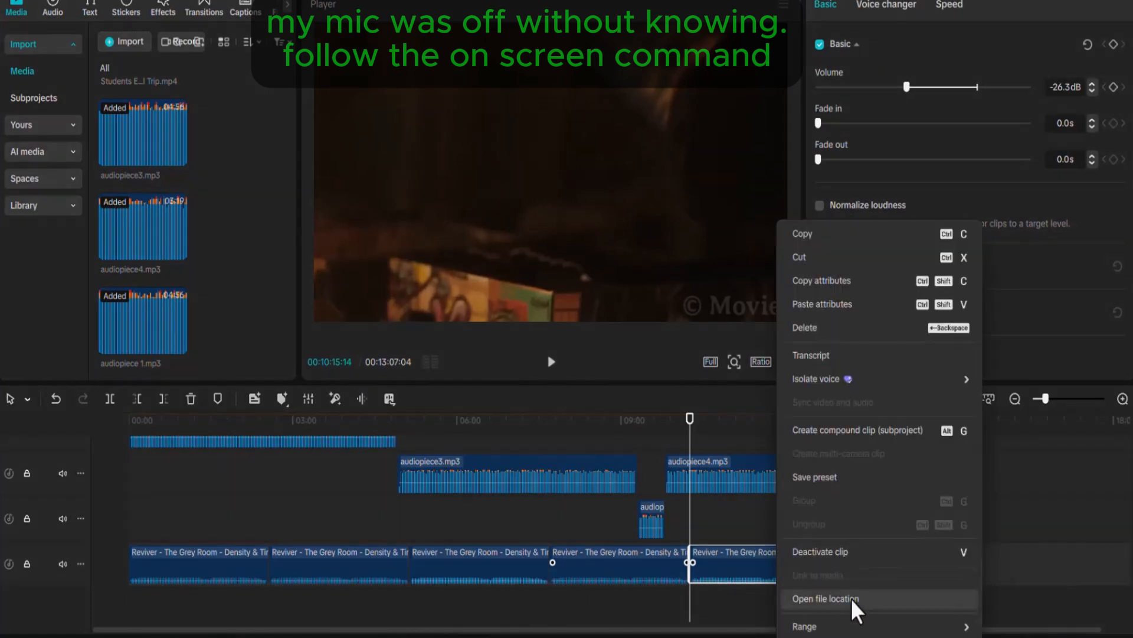
left_click(691, 433)
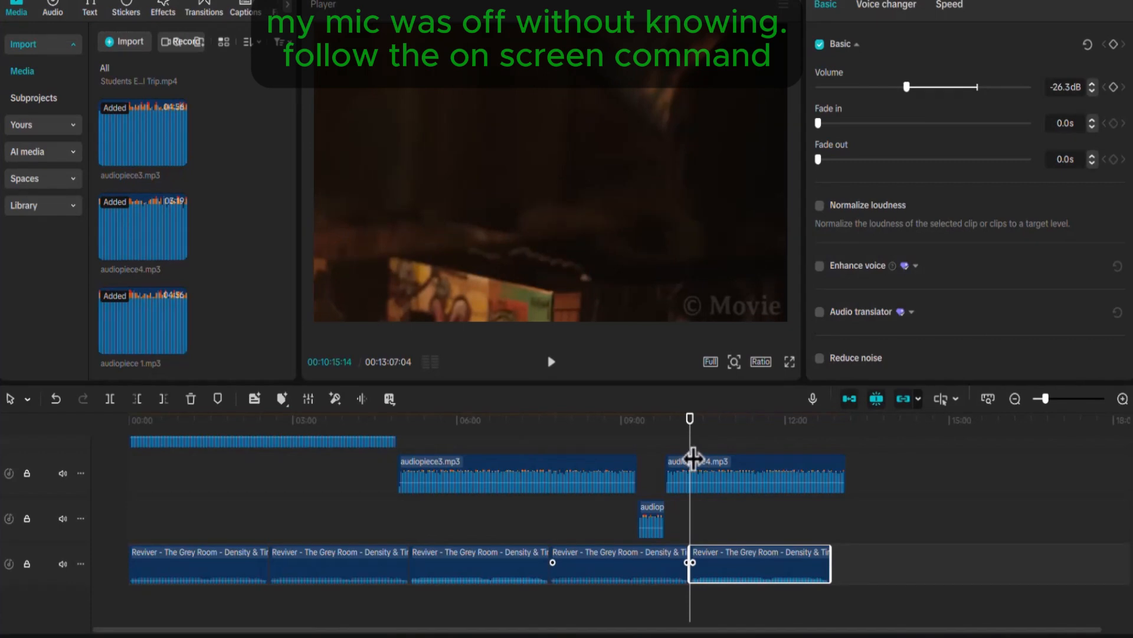
left_click_drag(692, 458, 830, 458)
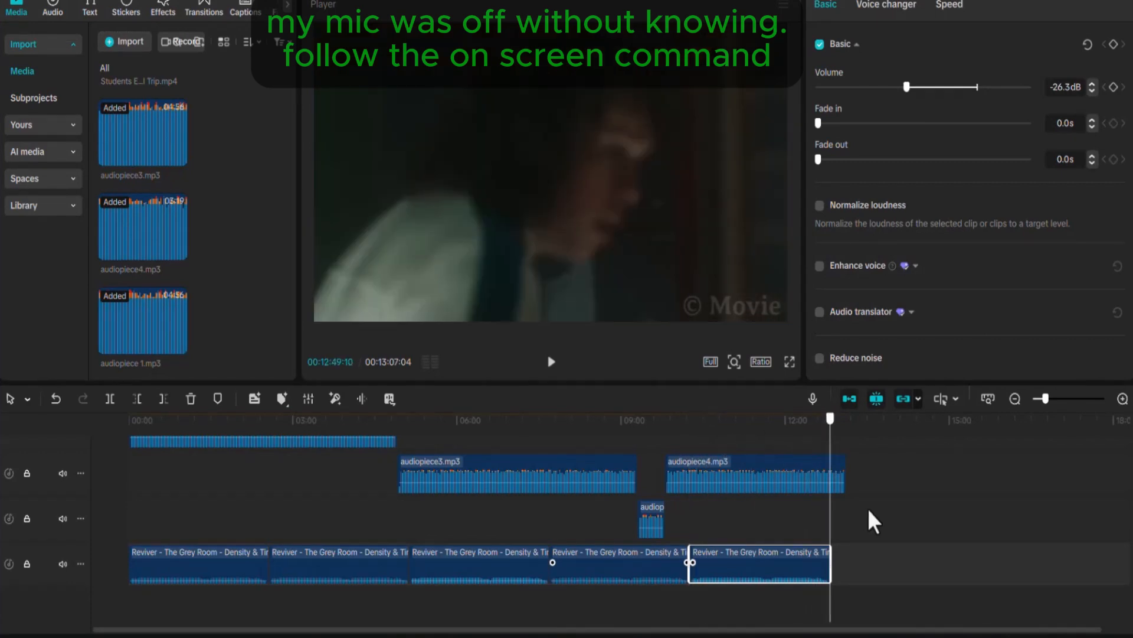
key("ctrl+v")
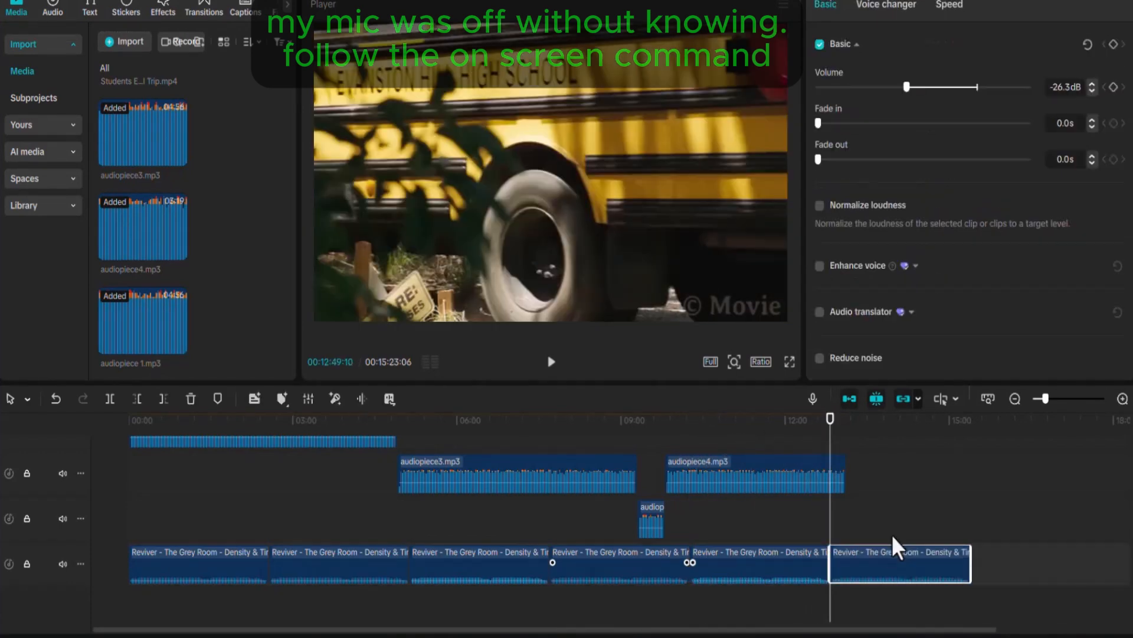
- Cut off the part of the last Reviver music clip that runs past the narration's end at 00:13:07:04
left_click_drag(835, 450, 841, 448)
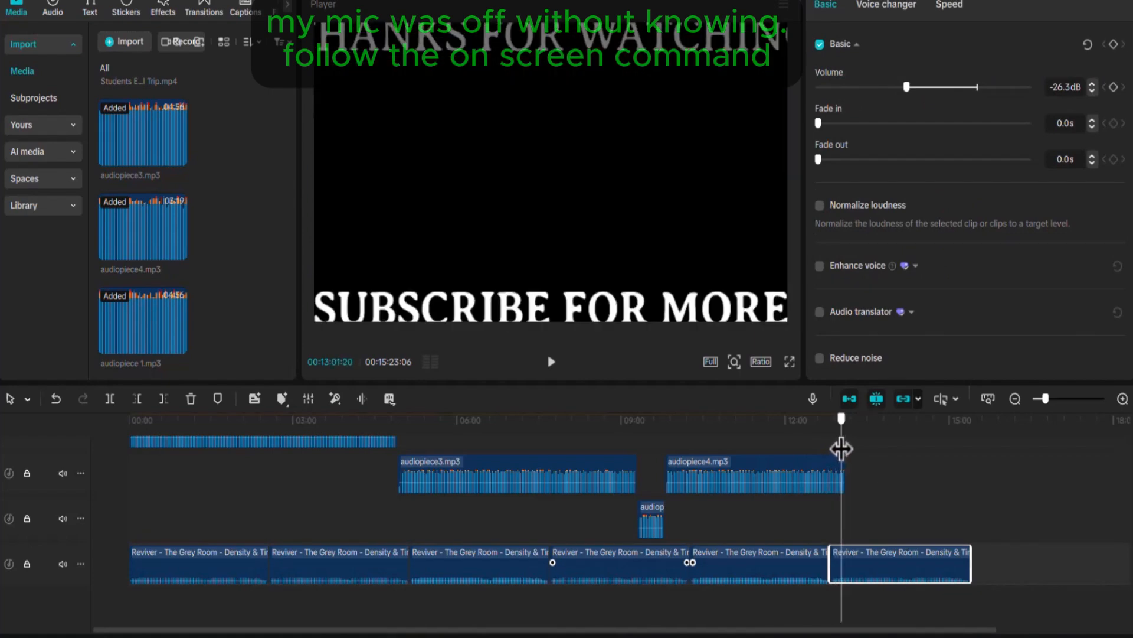
left_click_drag(841, 449, 843, 448)
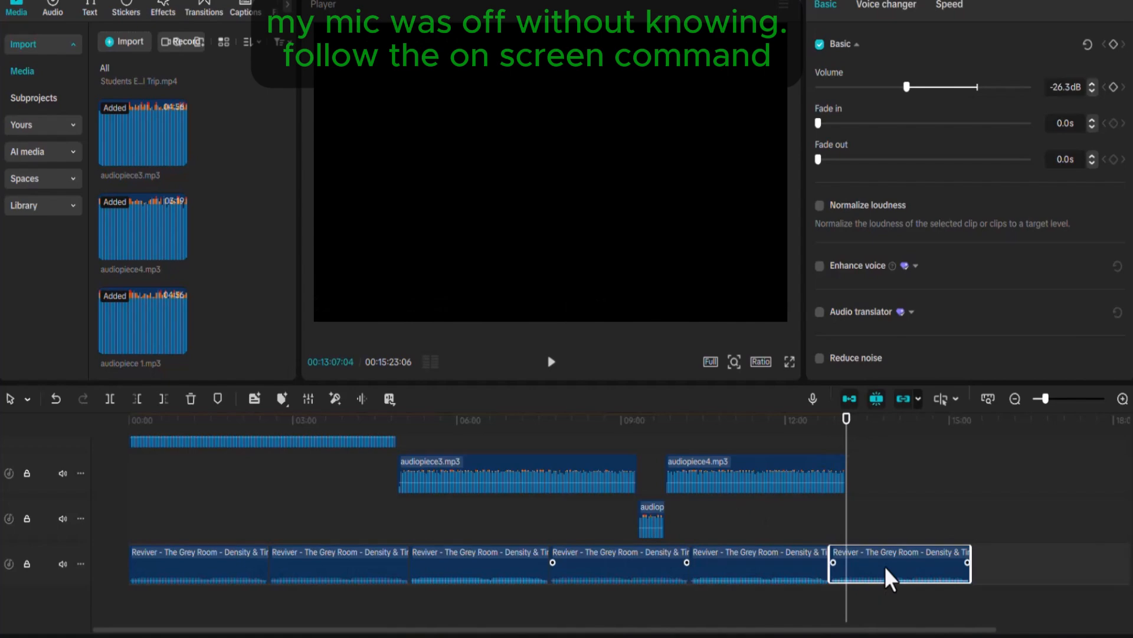
left_click(165, 400)
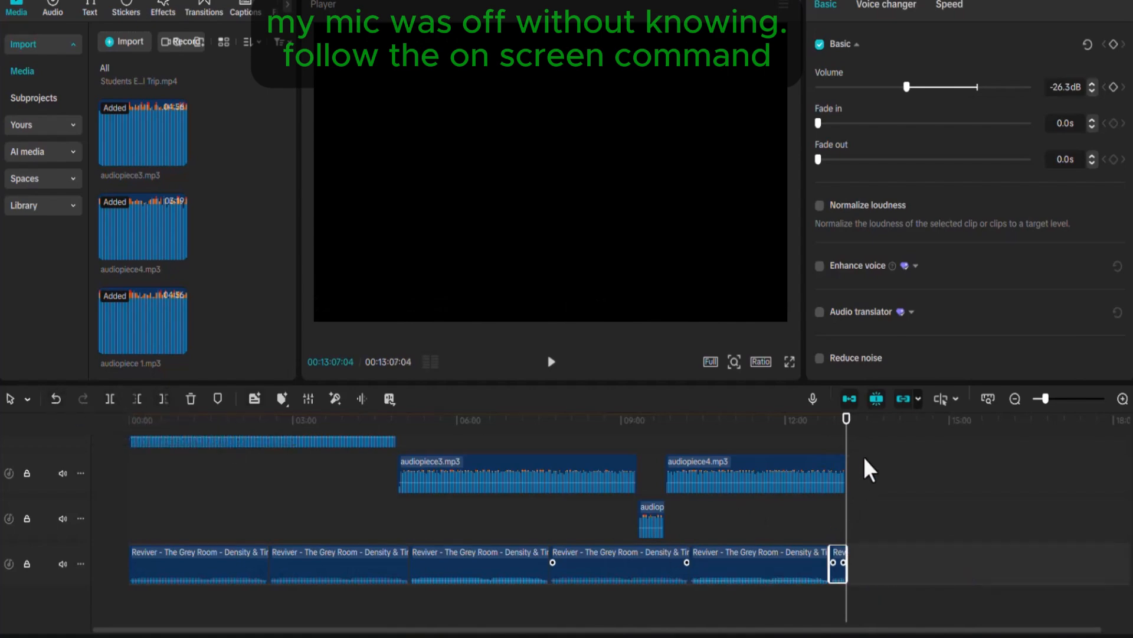
- Review how the Reviver music clips line up end to end on their track, checking the joins from the timeline's start onward
left_click_drag(846, 461, 45, 499)
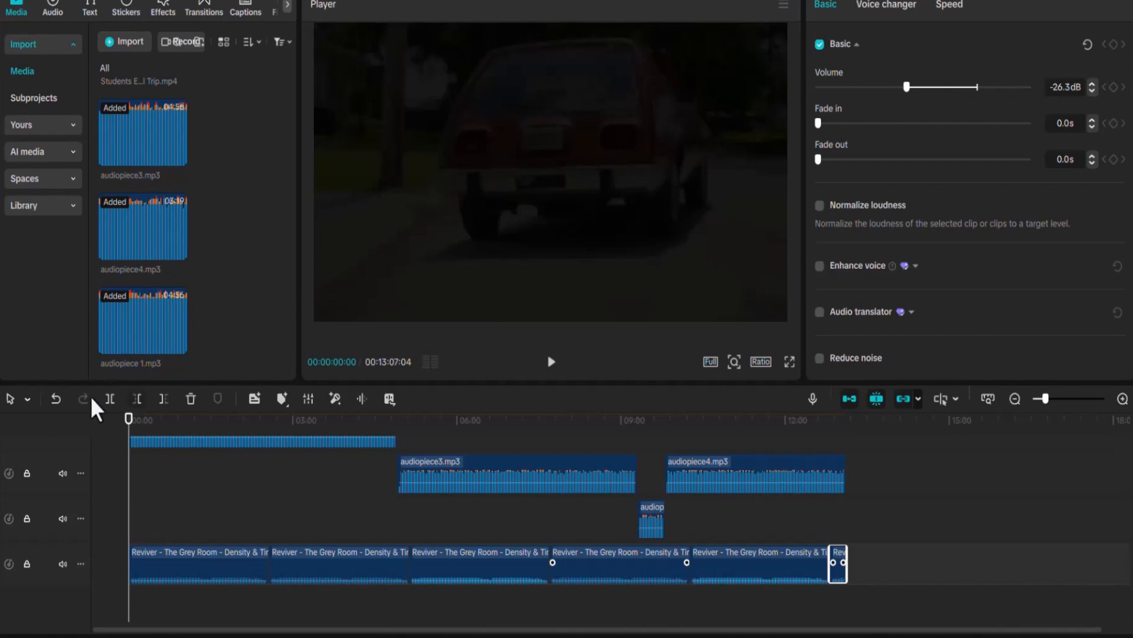
left_click_drag(127, 460, 187, 480)
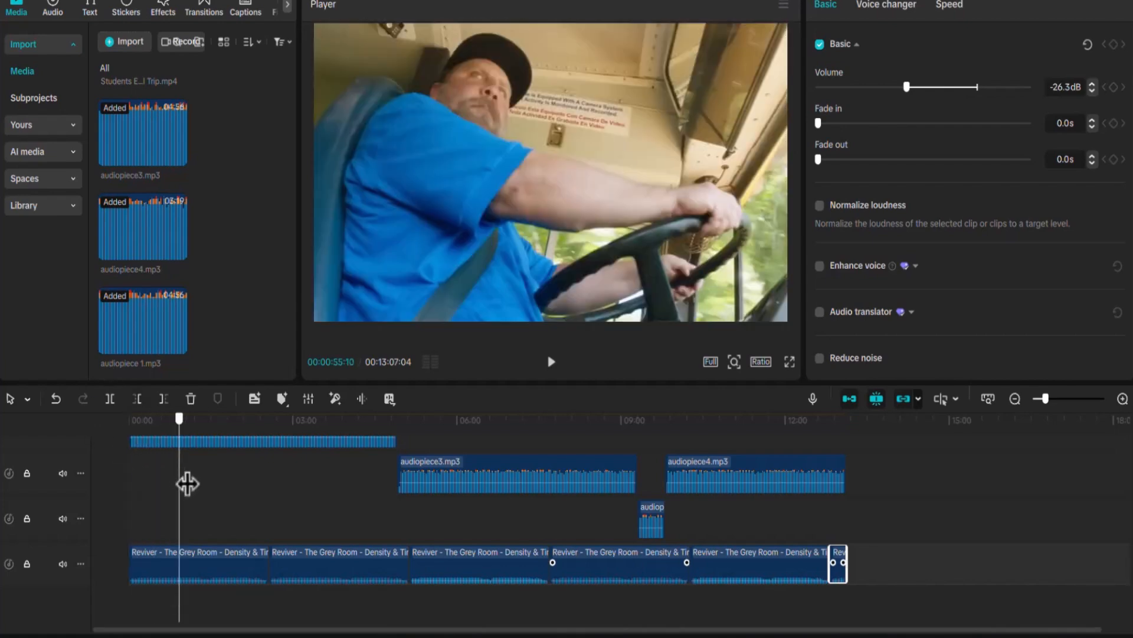
left_click(206, 568)
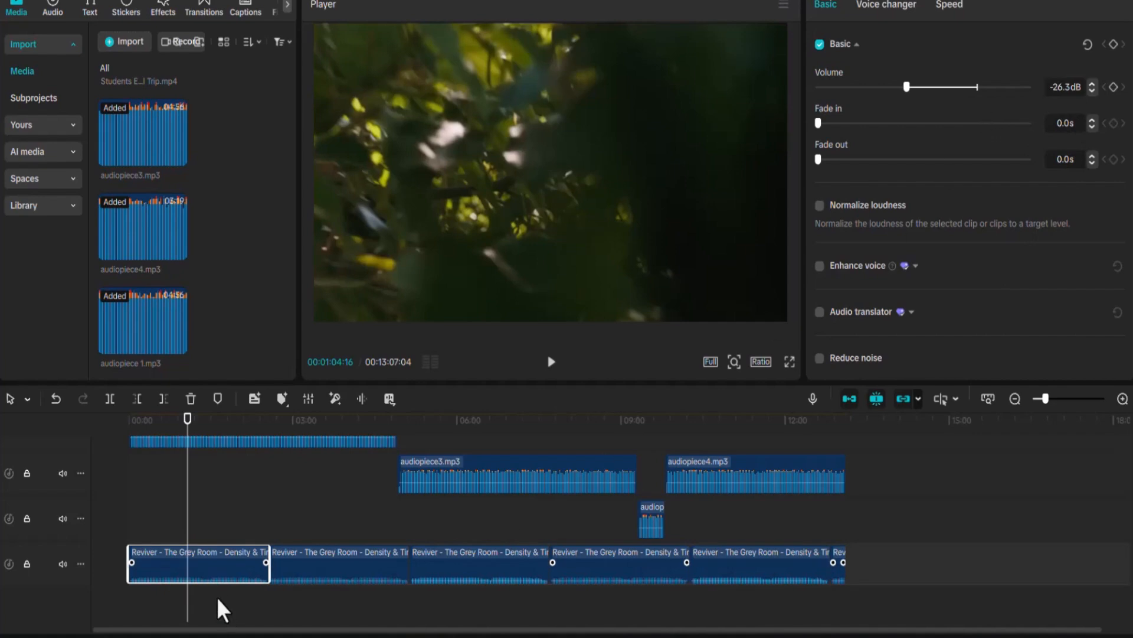
right_click(222, 565)
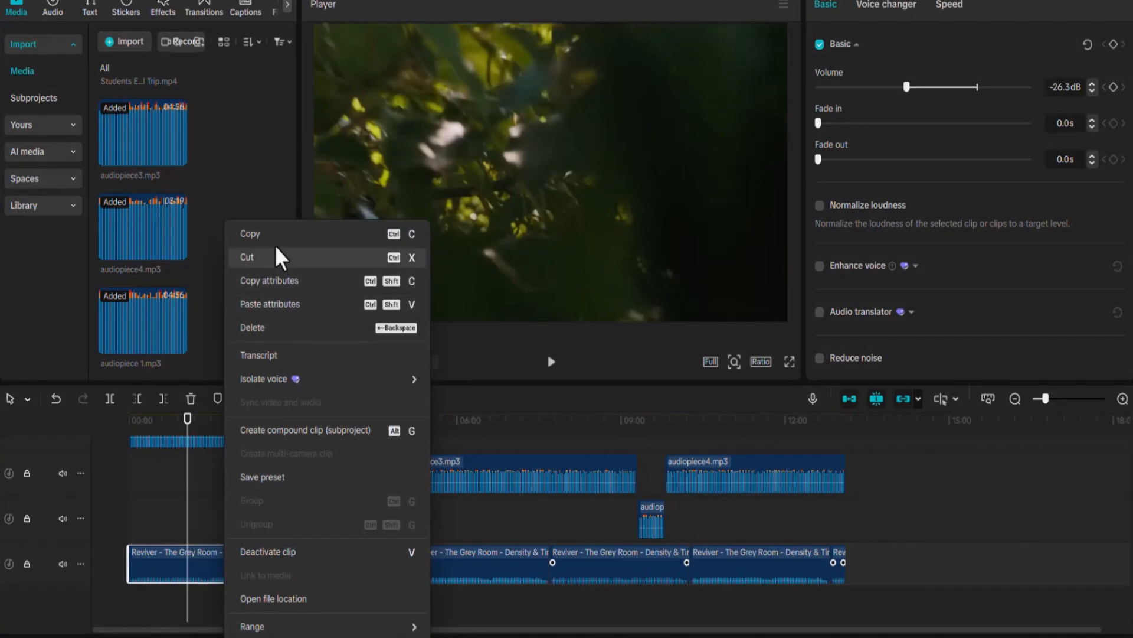
left_click(185, 489)
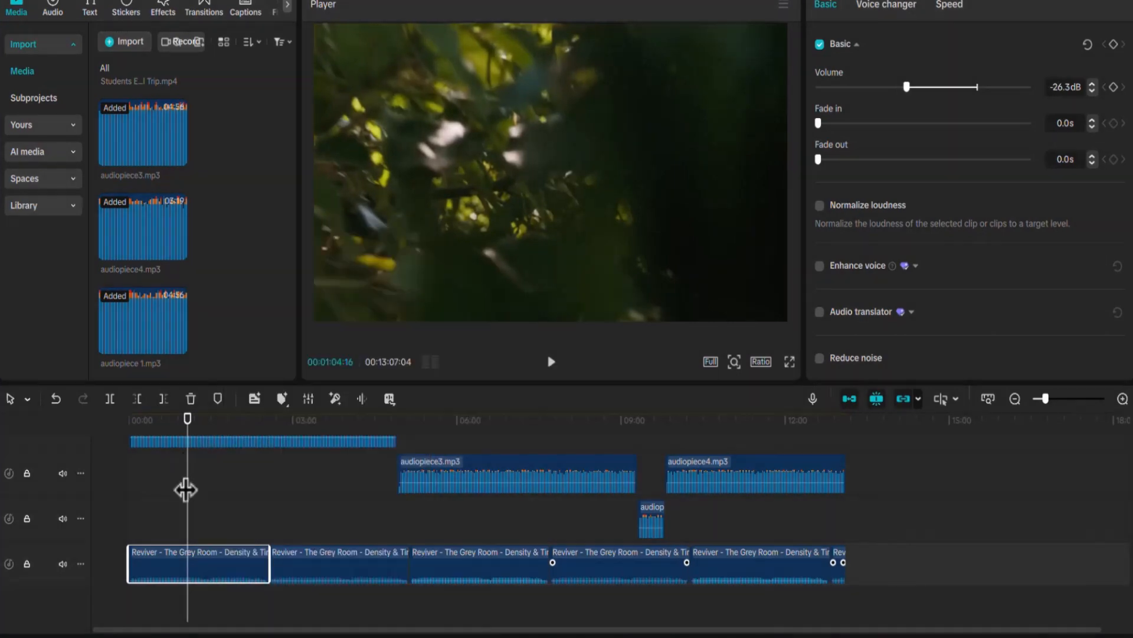
left_click_drag(190, 489, 270, 519)
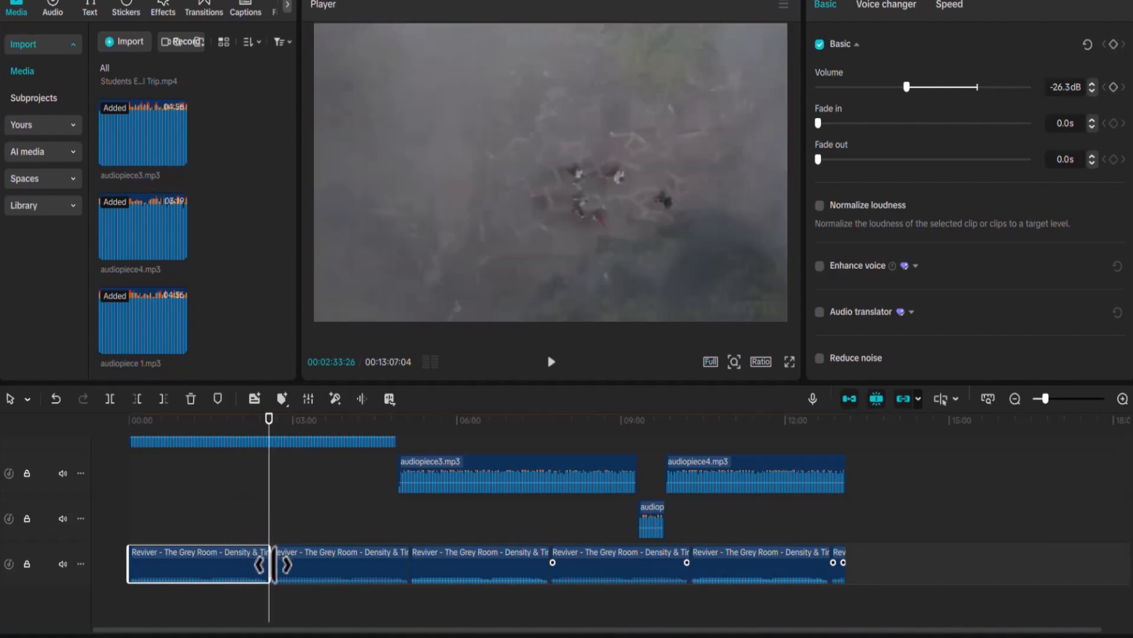
left_click(326, 559)
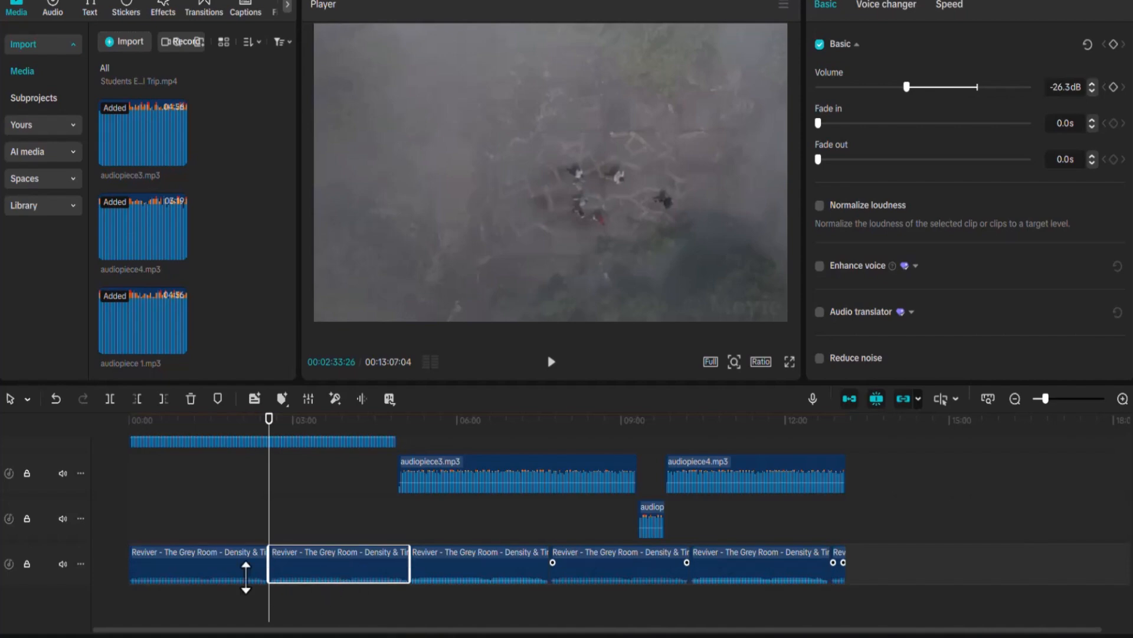
left_click(222, 561, "ctrl")
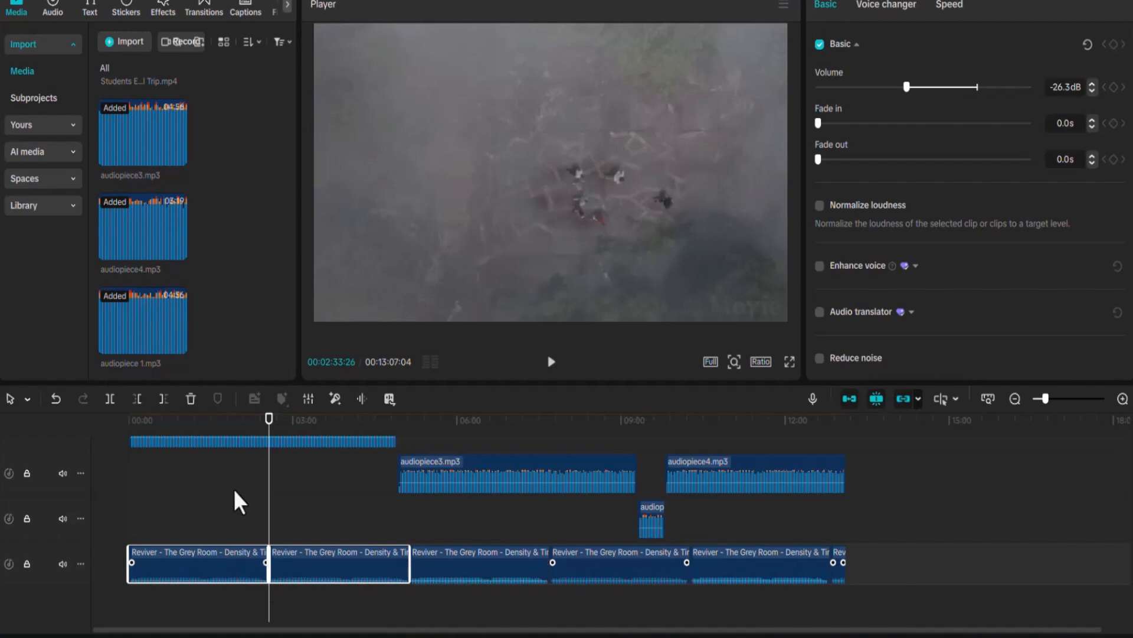
left_click_drag(269, 493, 410, 462)
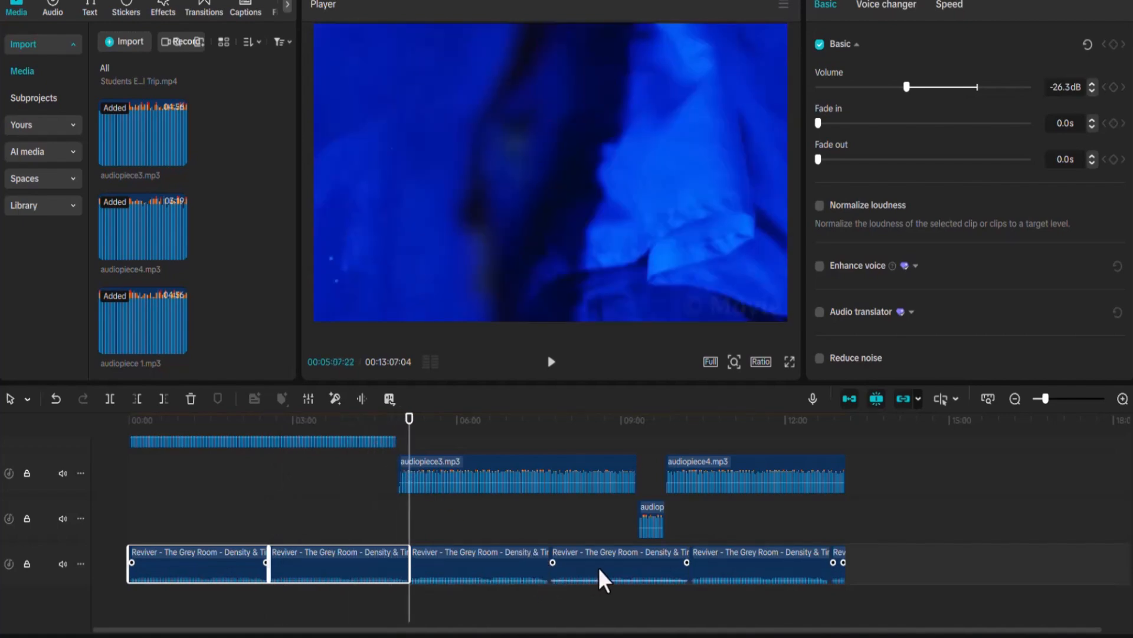
left_click(598, 567)
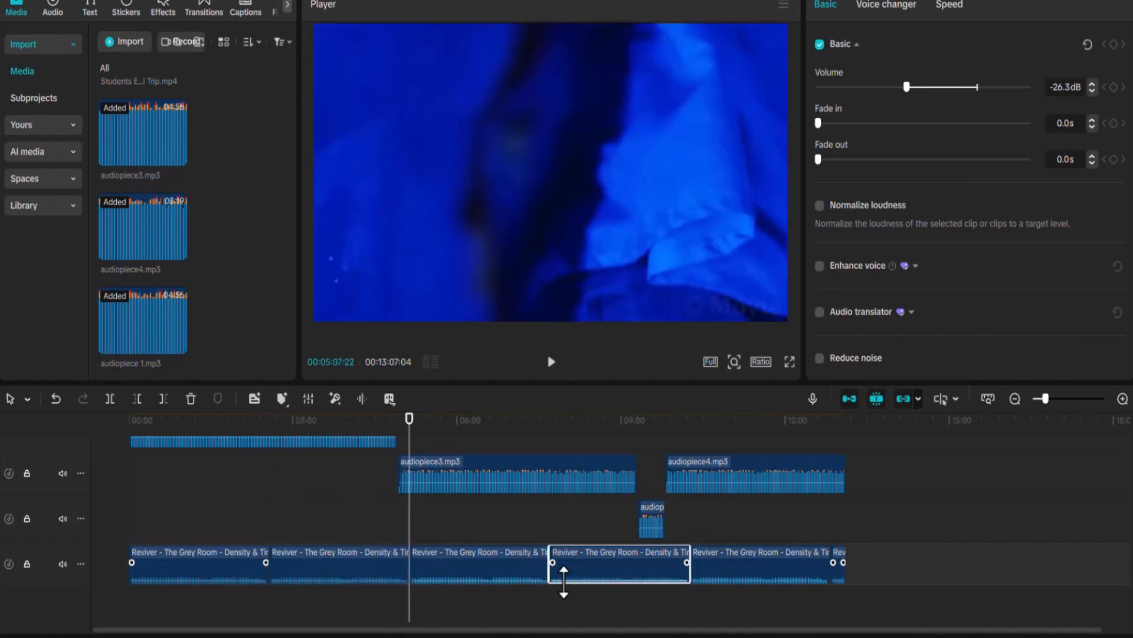
left_click(477, 565)
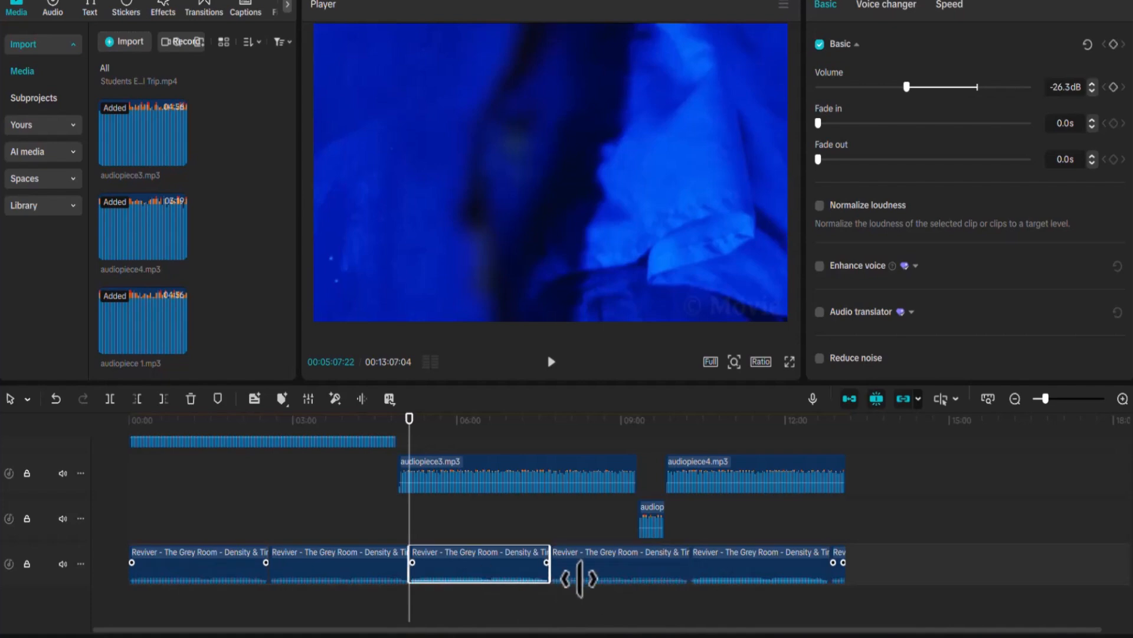
left_click(644, 567)
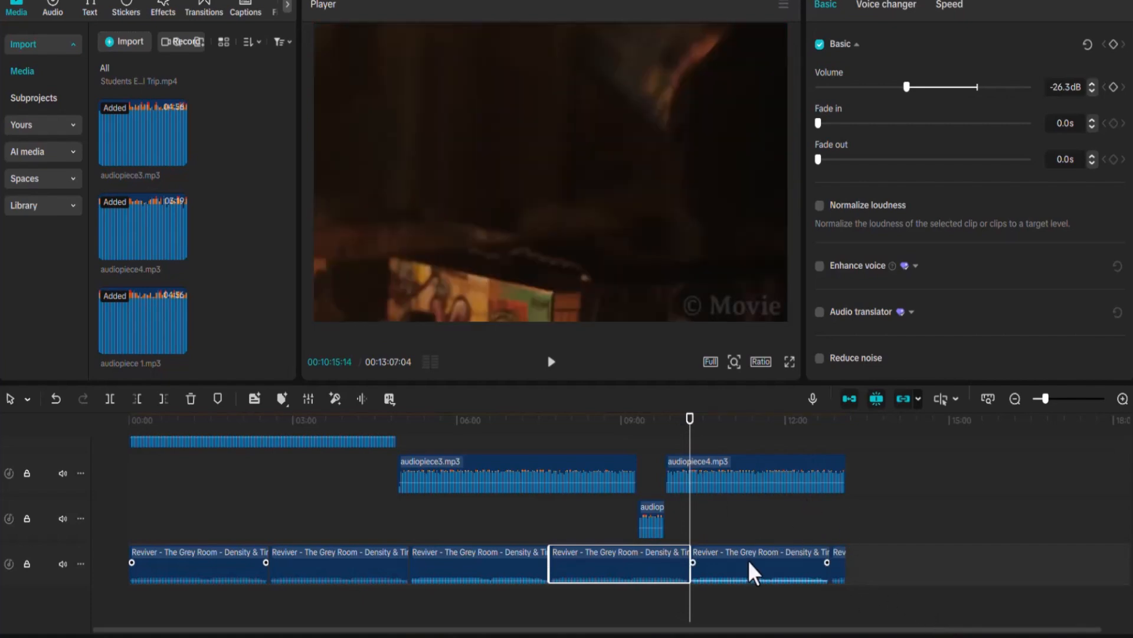
left_click(749, 552)
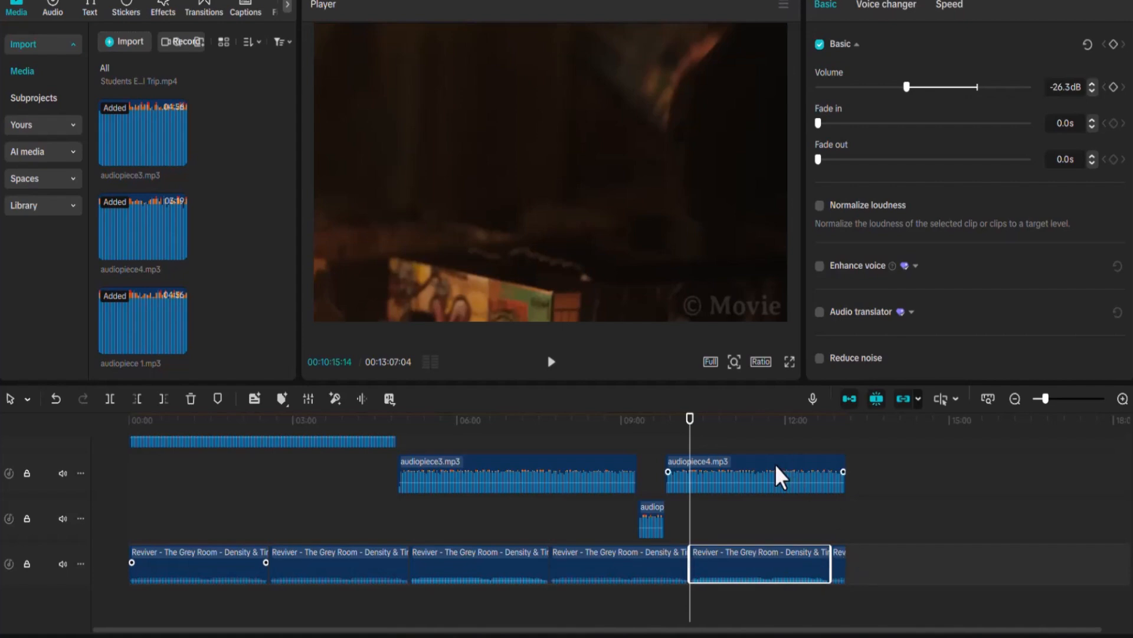
- Delete the short last piece of Reviver music at the end of the track
left_click(838, 561)
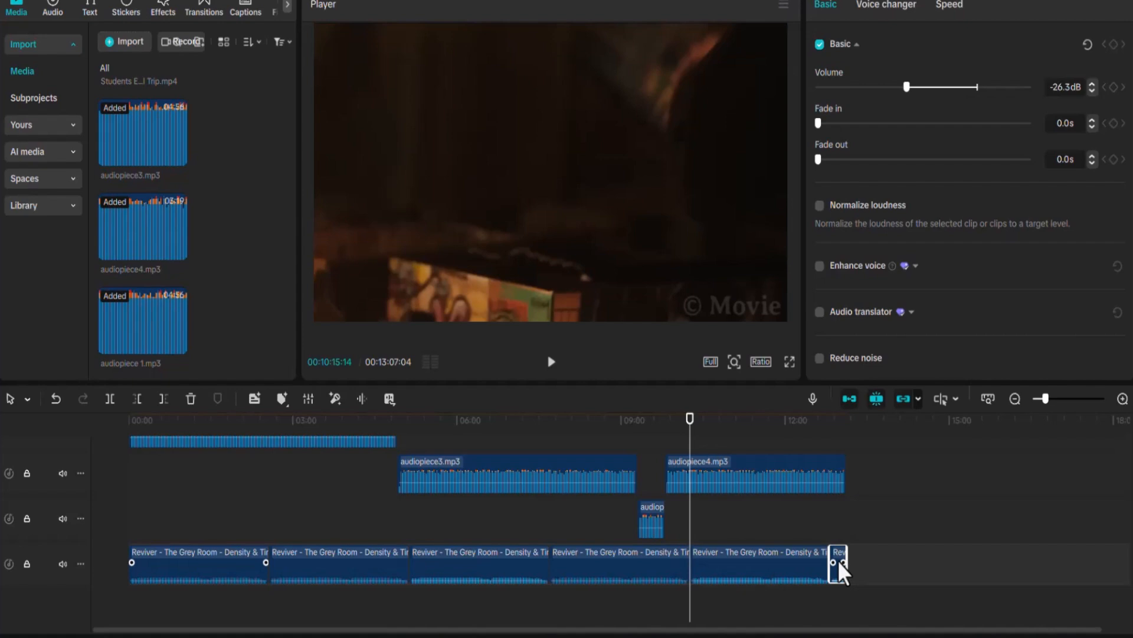
key("Delete")
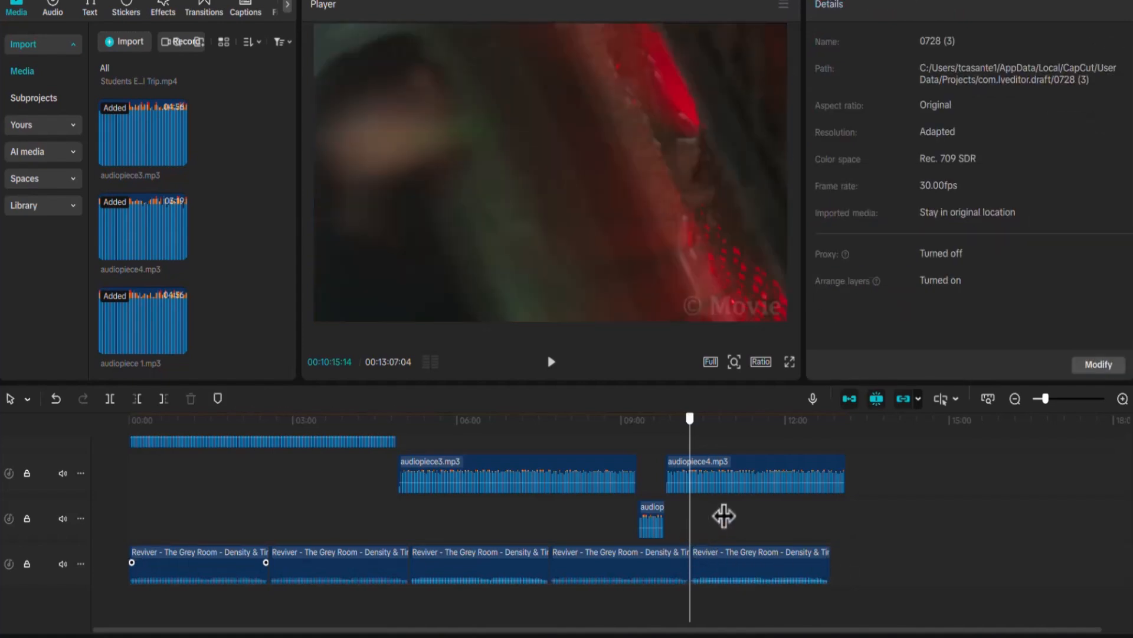
- Paste a Reviver music copy after the fifth clip, at 00:12:49:10, and trim its end to 00:13:07:04
left_click_drag(723, 515, 831, 550)
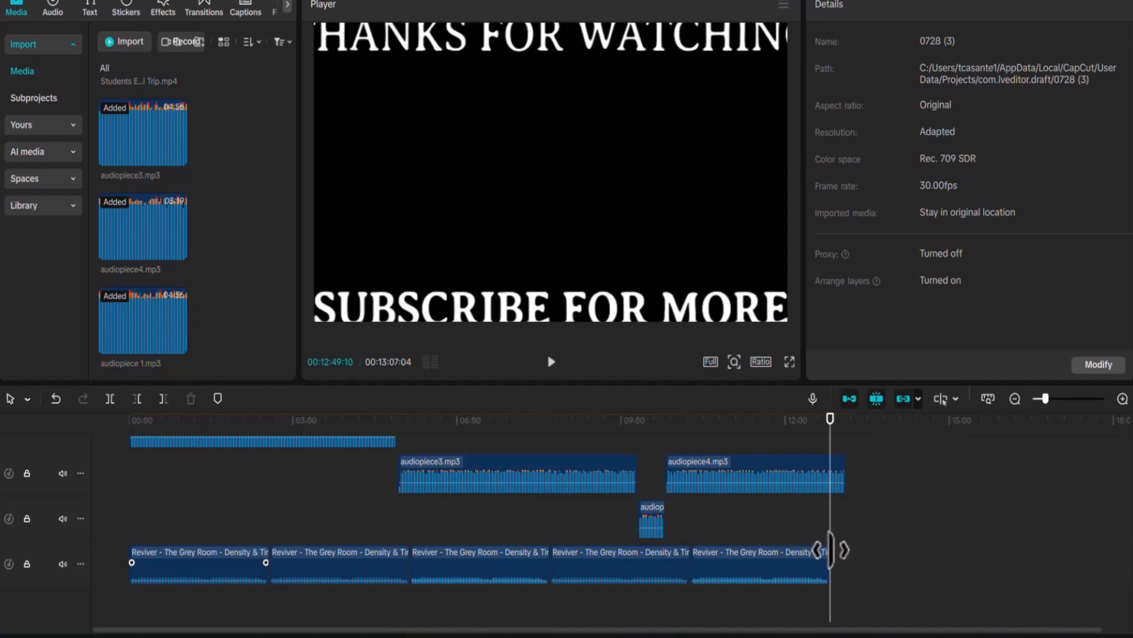
key("ctrl+v")
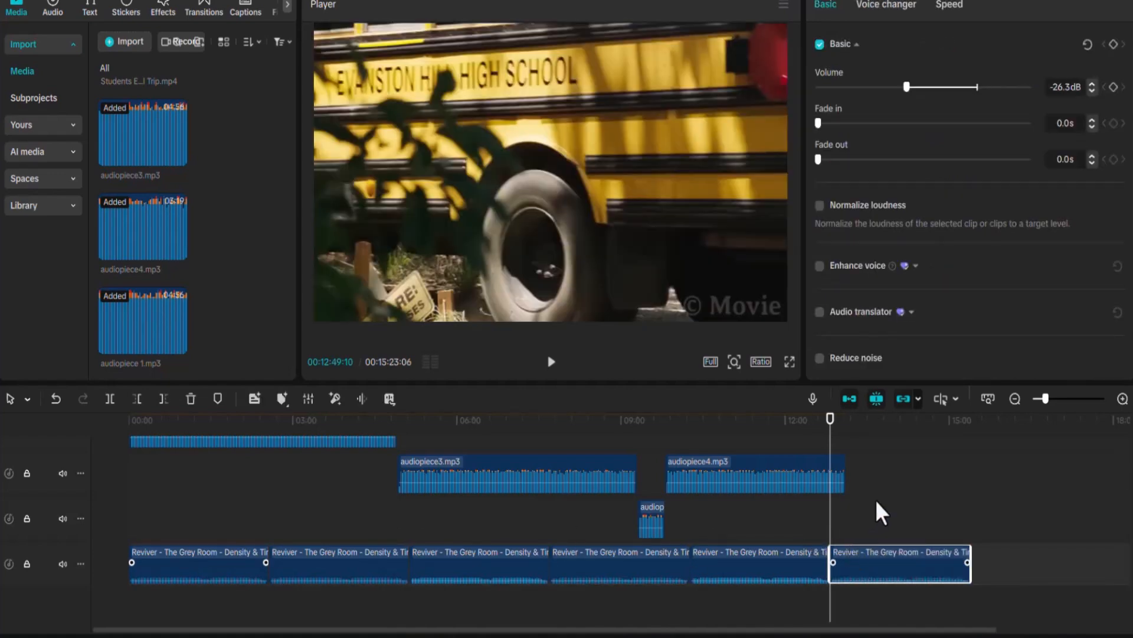
left_click_drag(830, 452, 847, 449)
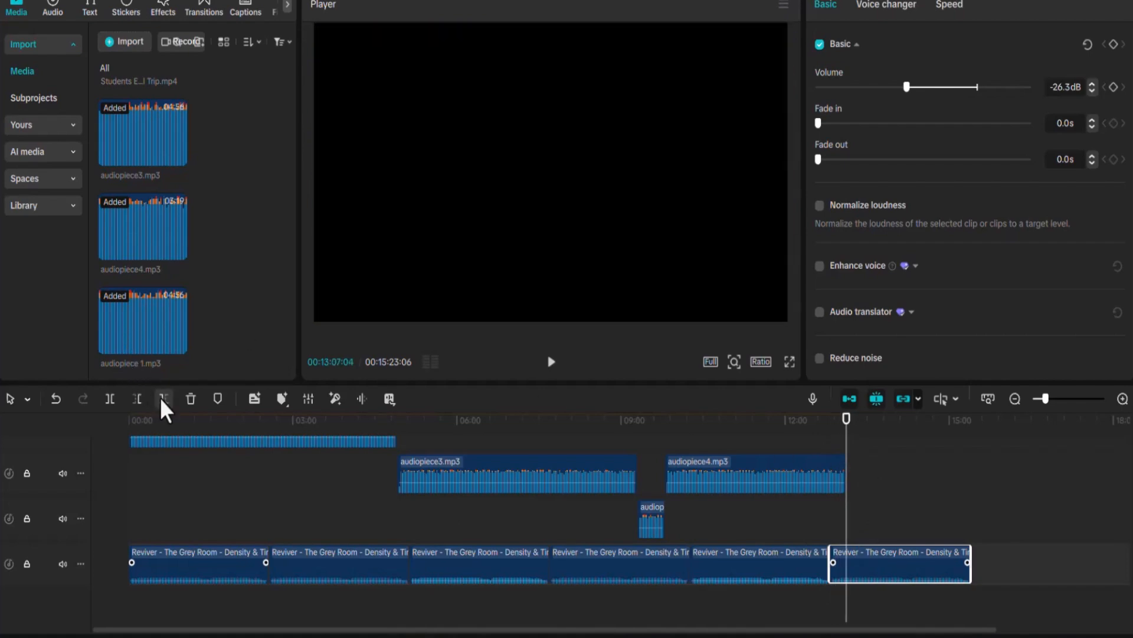
left_click(162, 399)
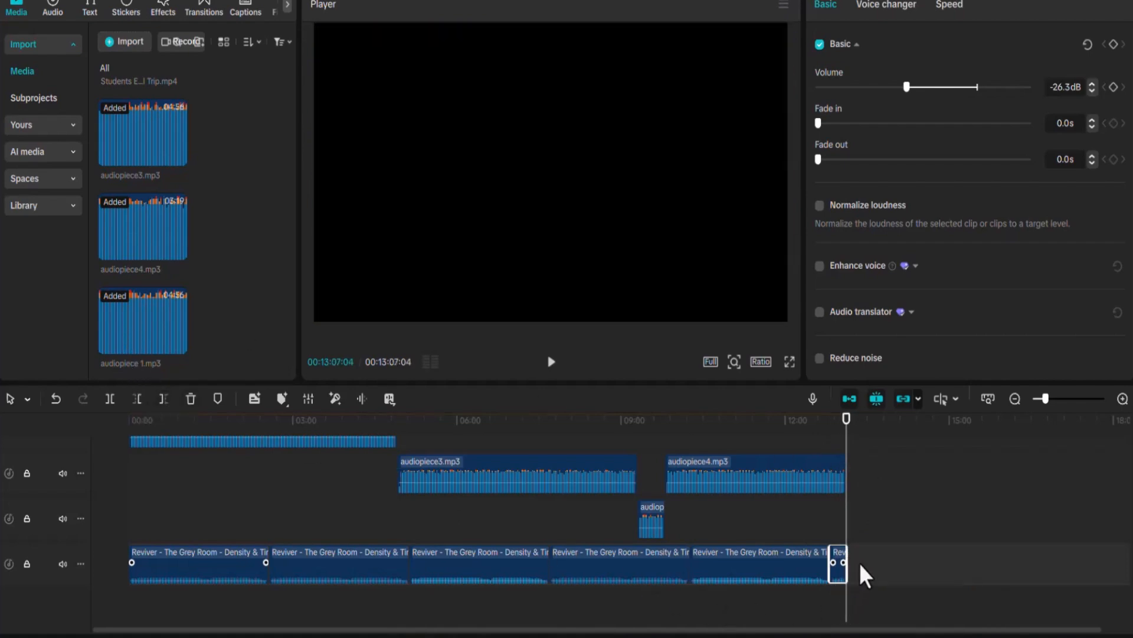
left_click(808, 451)
left_click_drag(648, 457, 3, 470)
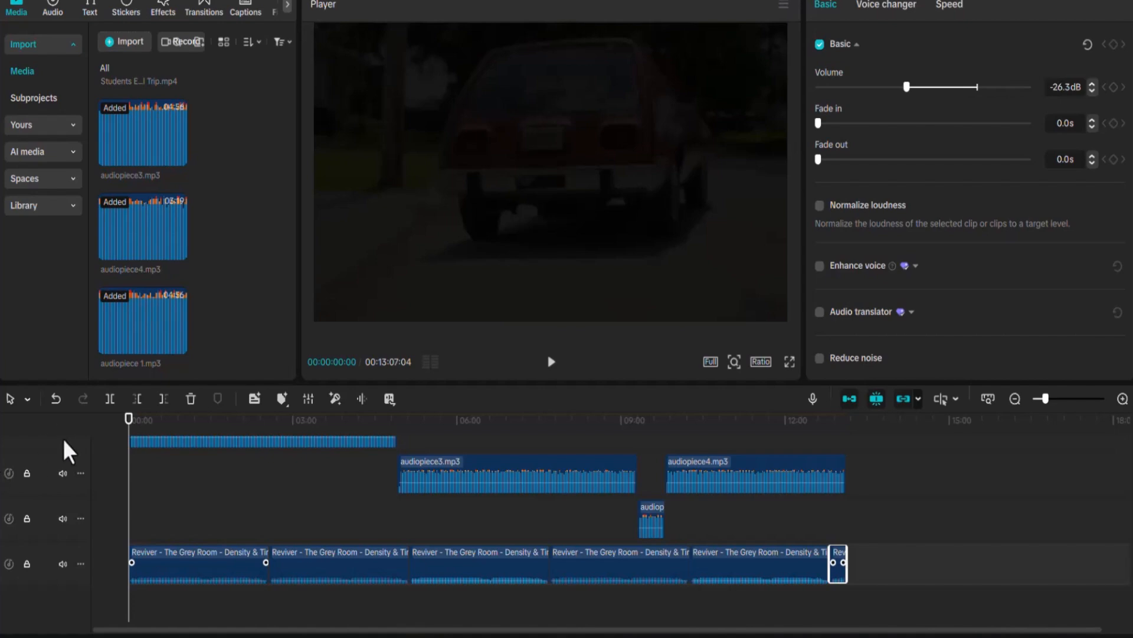
left_click(142, 472)
left_click_drag(158, 450, 250, 426)
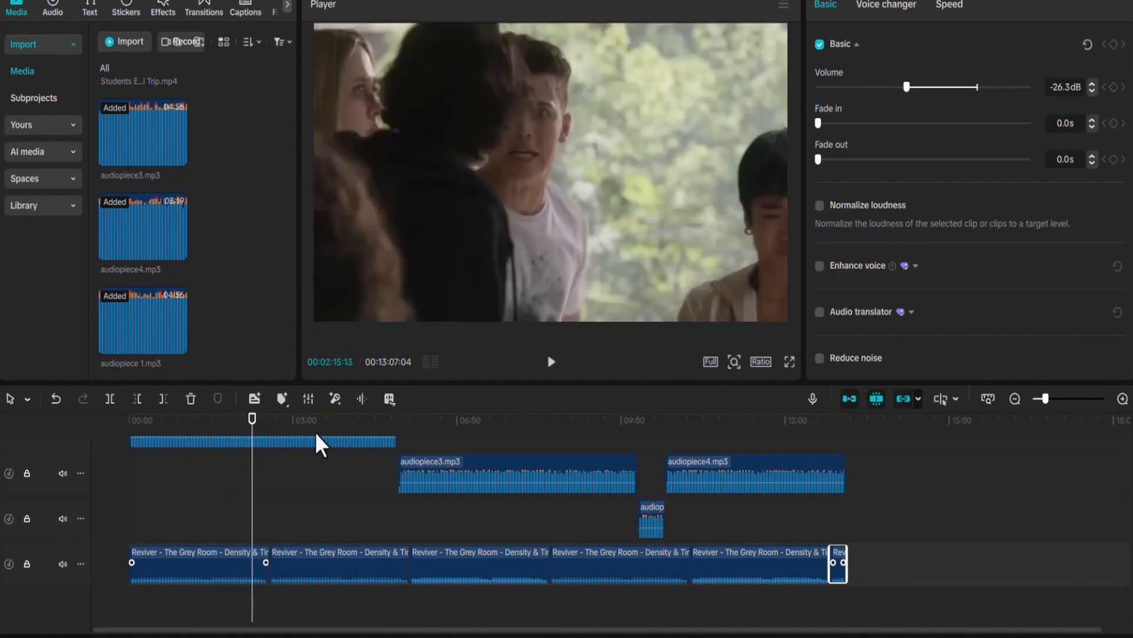
left_click(249, 479)
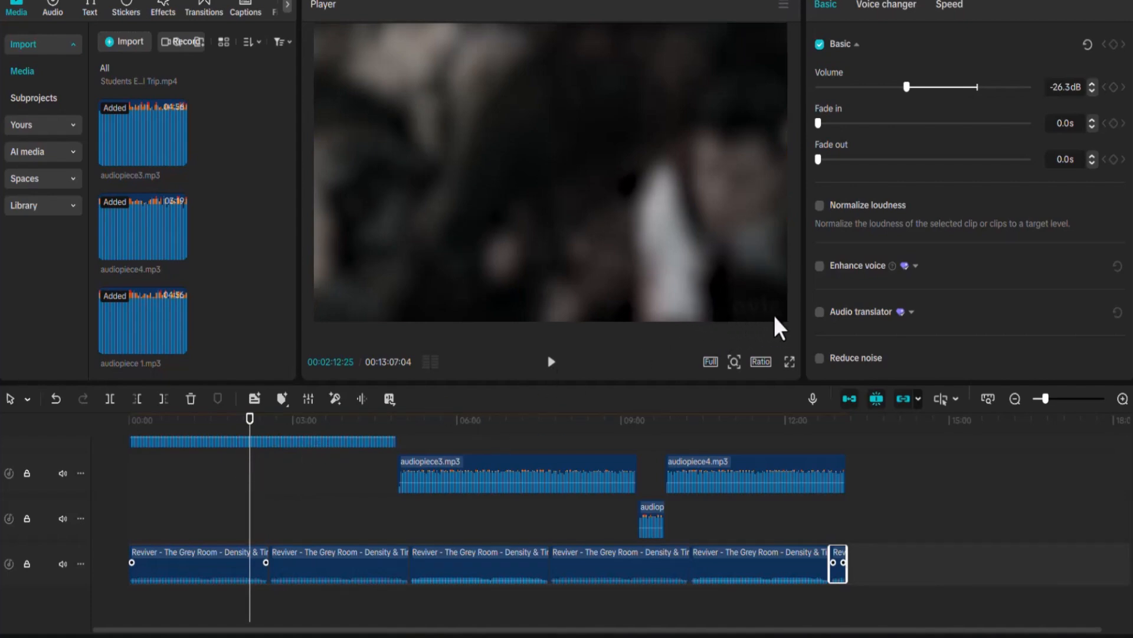
- Add a default text layer at the start of the timeline, above the video track
left_click(739, 311)
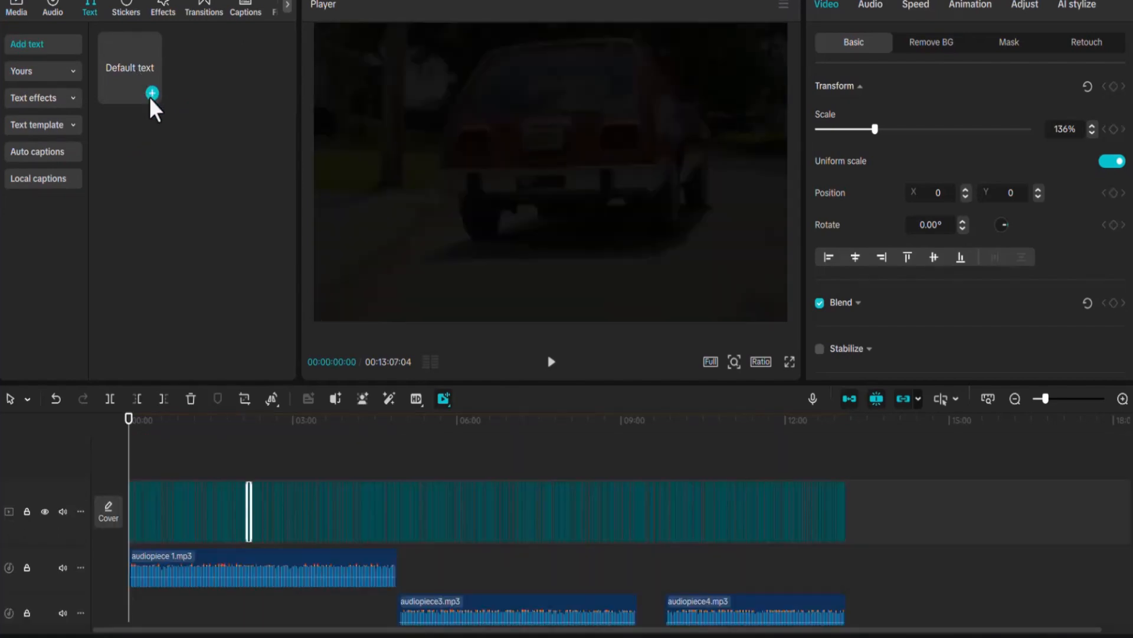
left_click(151, 95)
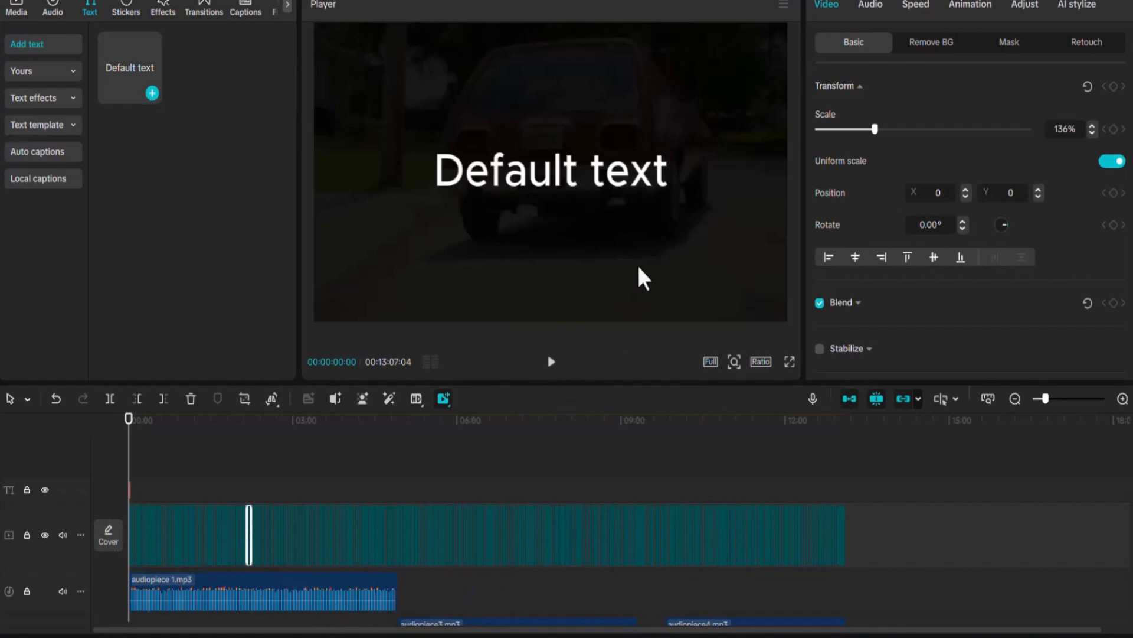
- Move the default text overlay from the center to the lower-right corner of the video frame
left_click(563, 176)
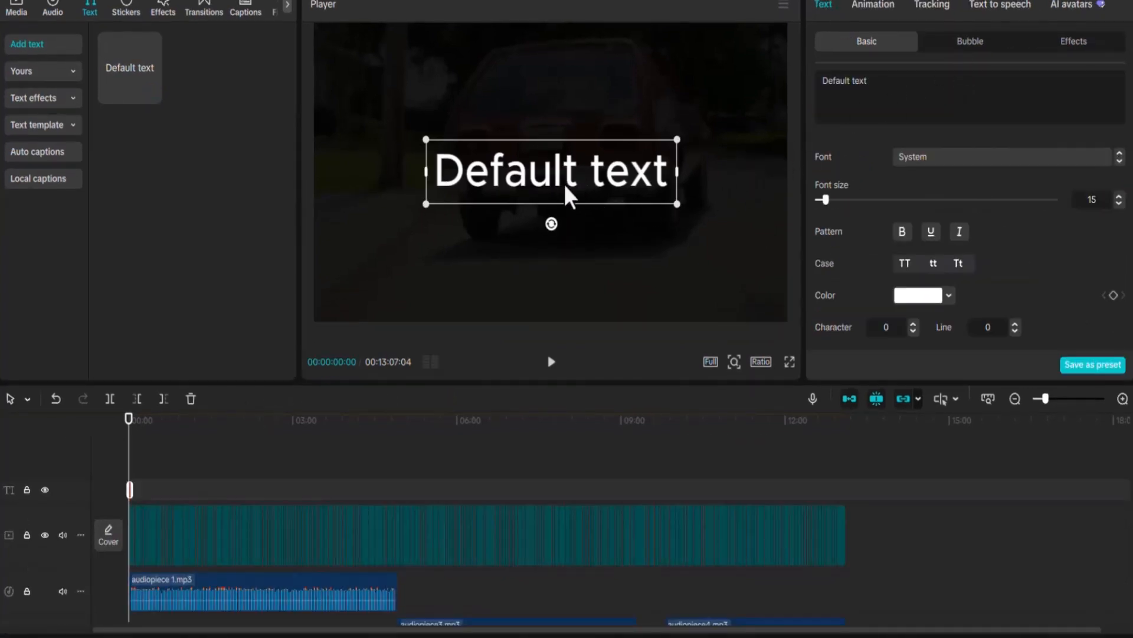
left_click_drag(558, 177, 671, 288)
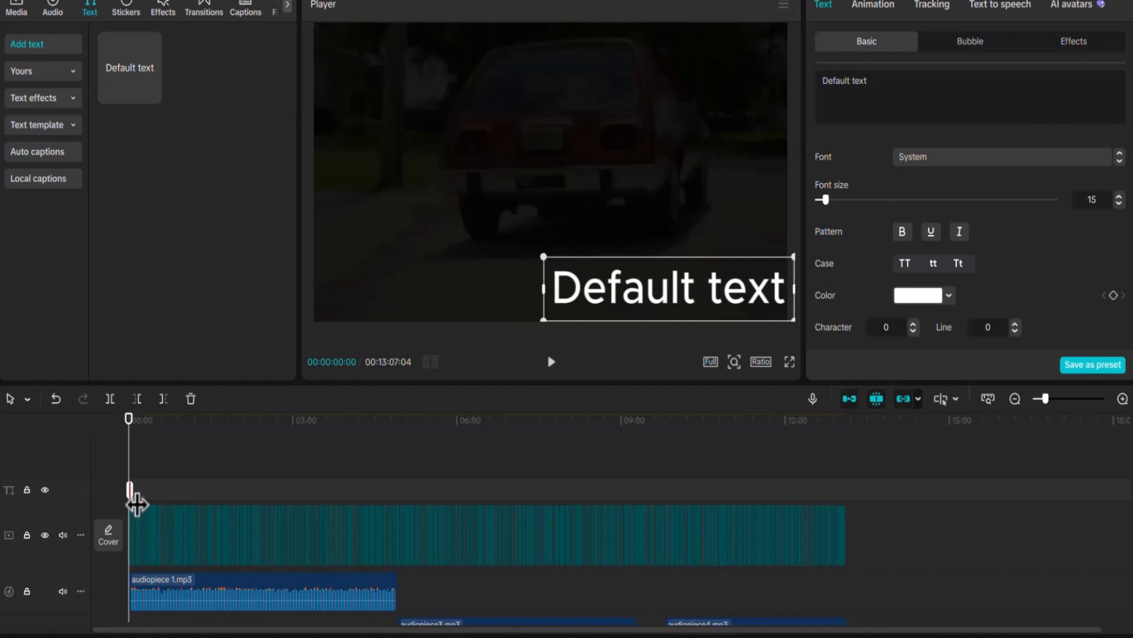
left_click(167, 490)
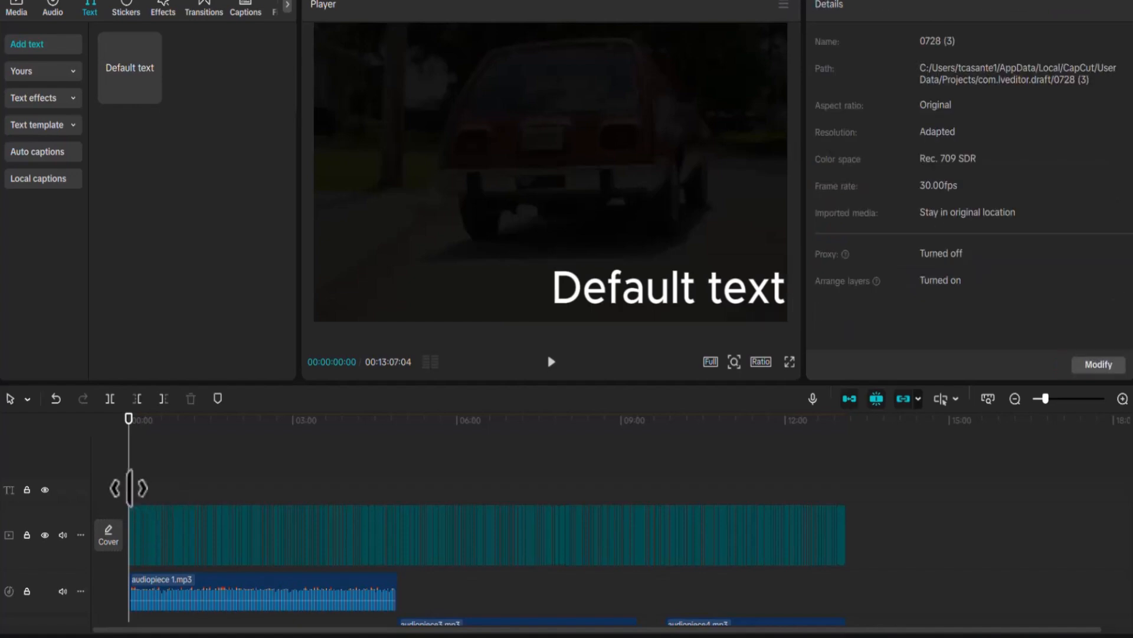
- Extend the end of the default text layer to about 26 seconds on the timeline
left_click(140, 488)
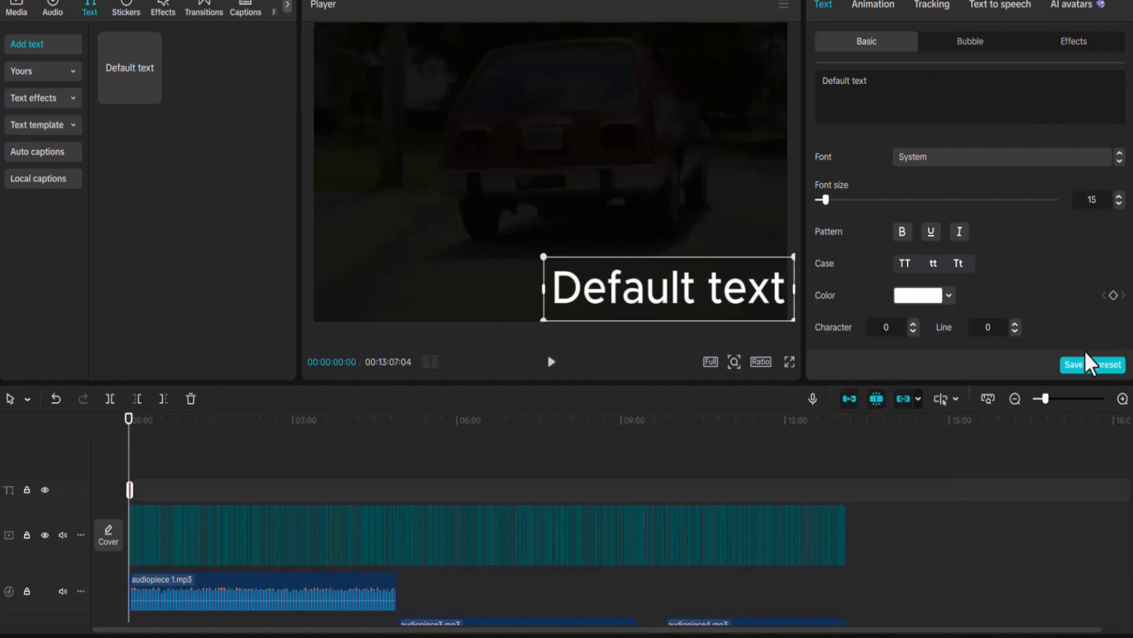
left_click(1062, 399)
left_click_drag(177, 490, 568, 496)
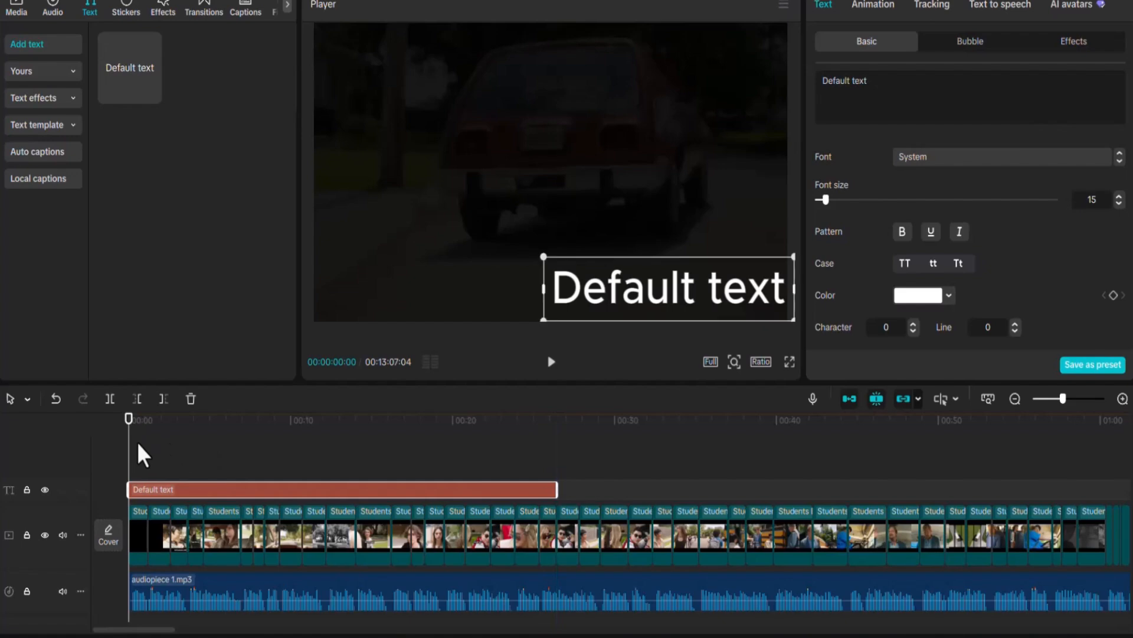
- Replace the overlay's wording with "MyRecaps", previewing it over the scene at 00:00:15:04
left_click_drag(130, 441, 314, 464)
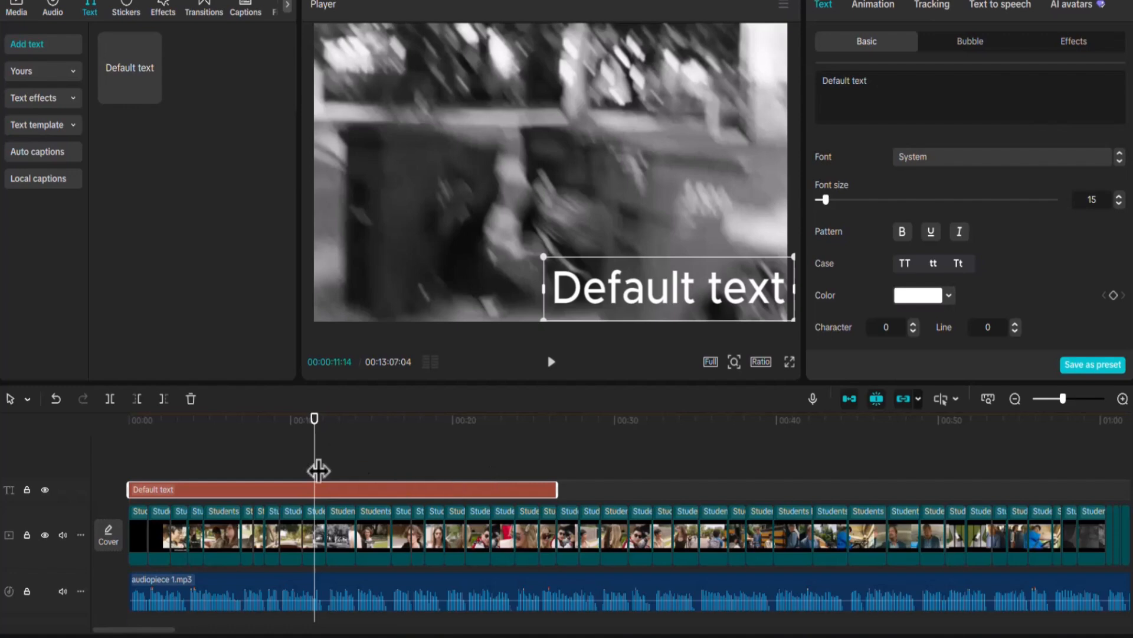
left_click_drag(315, 467, 372, 458)
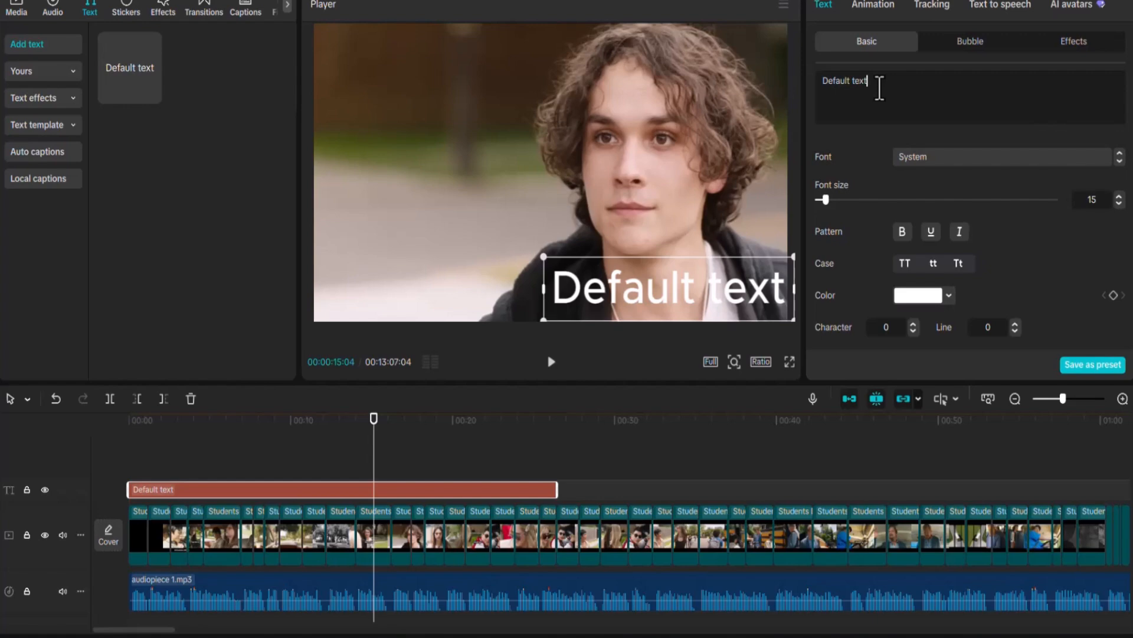
key("BackSpace")
key("BackSpace")
key("BackSpace")
key("BackSpace")
key("BackSpace")
key("BackSpace")
key("BackSpace")
key("BackSpace")
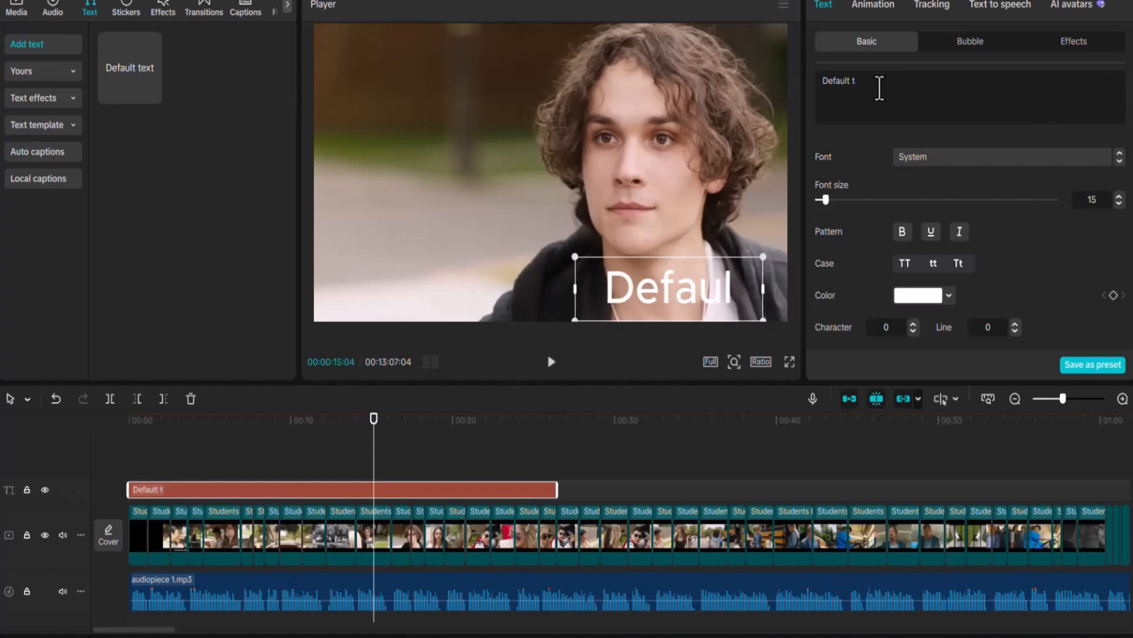
key("BackSpace")
key("BackSpace")
key("BackSpace")
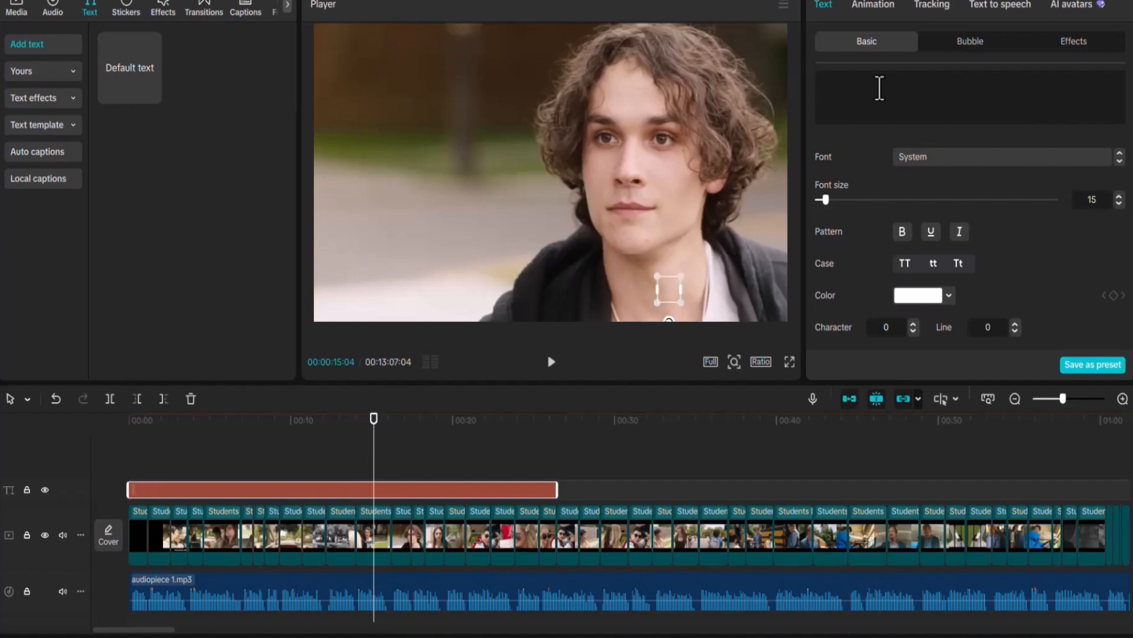
type("My")
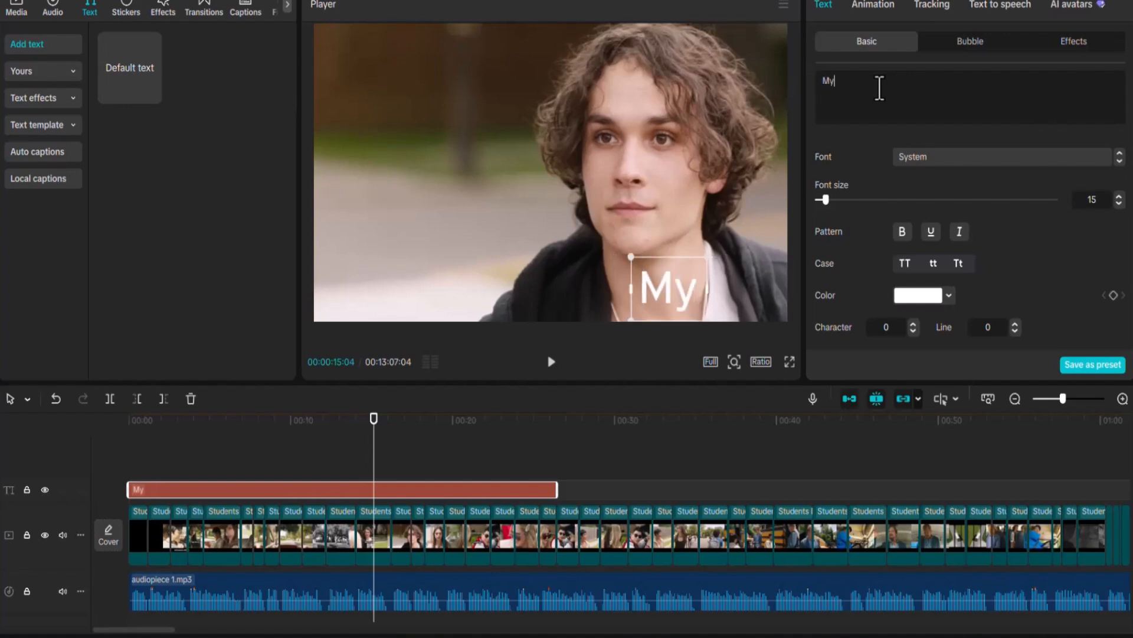
type("Rec")
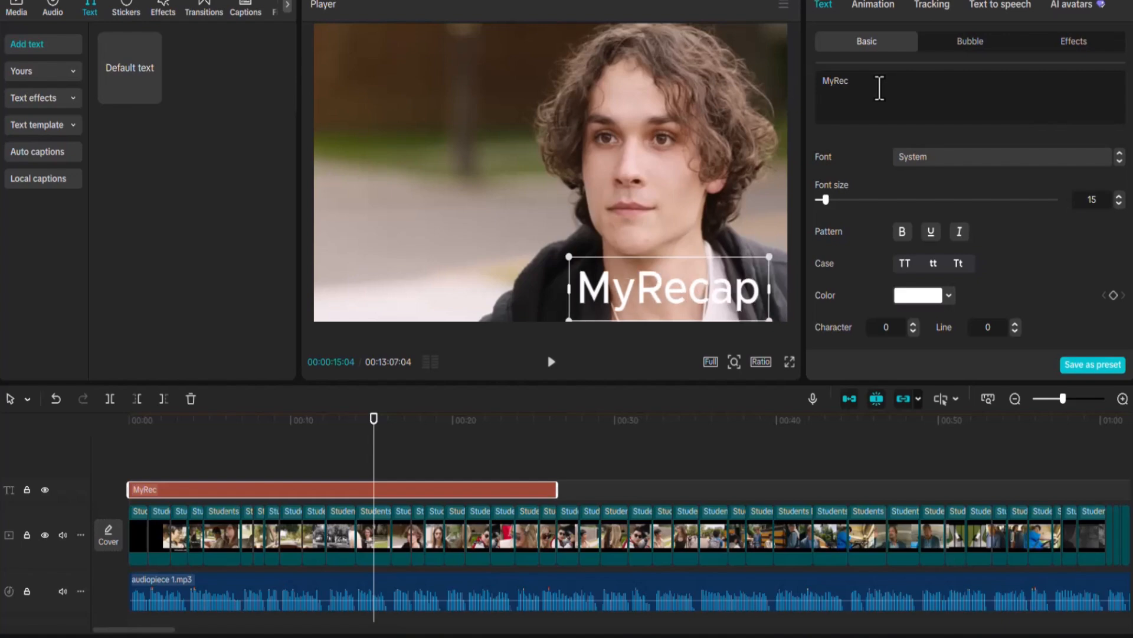
type("aps")
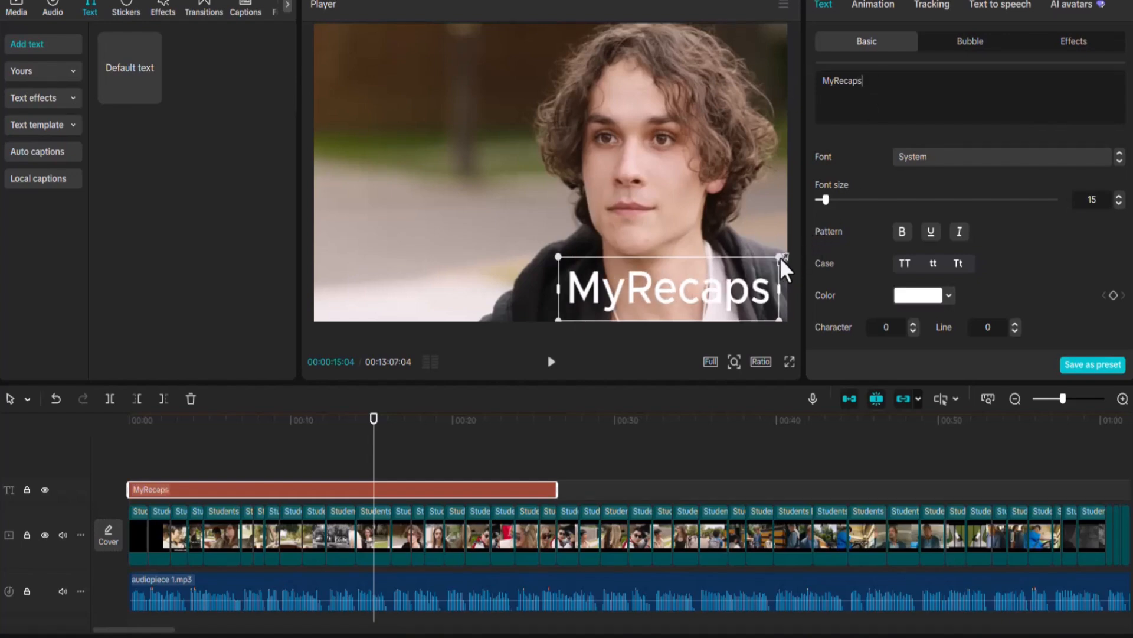
- Scale the MyRecaps text down to 62% and apply the preset style with green lettering on a black background
left_click_drag(781, 258, 727, 302)
scroll(1075, 280, "down", 5)
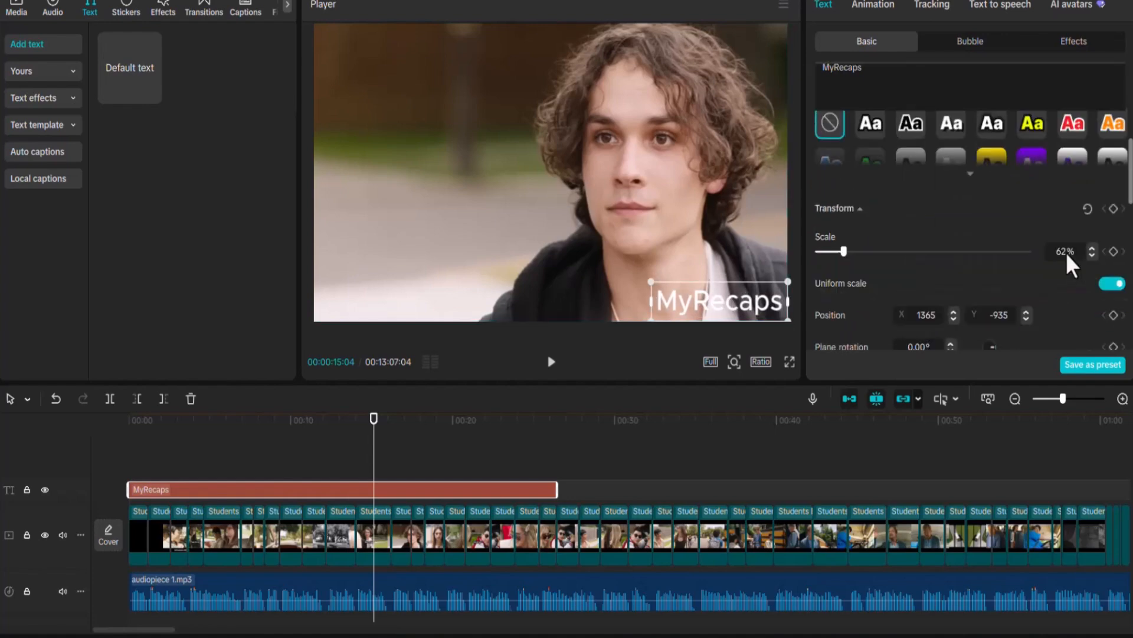
scroll(1066, 253, "down", 4)
scroll(1066, 252, "up", 3)
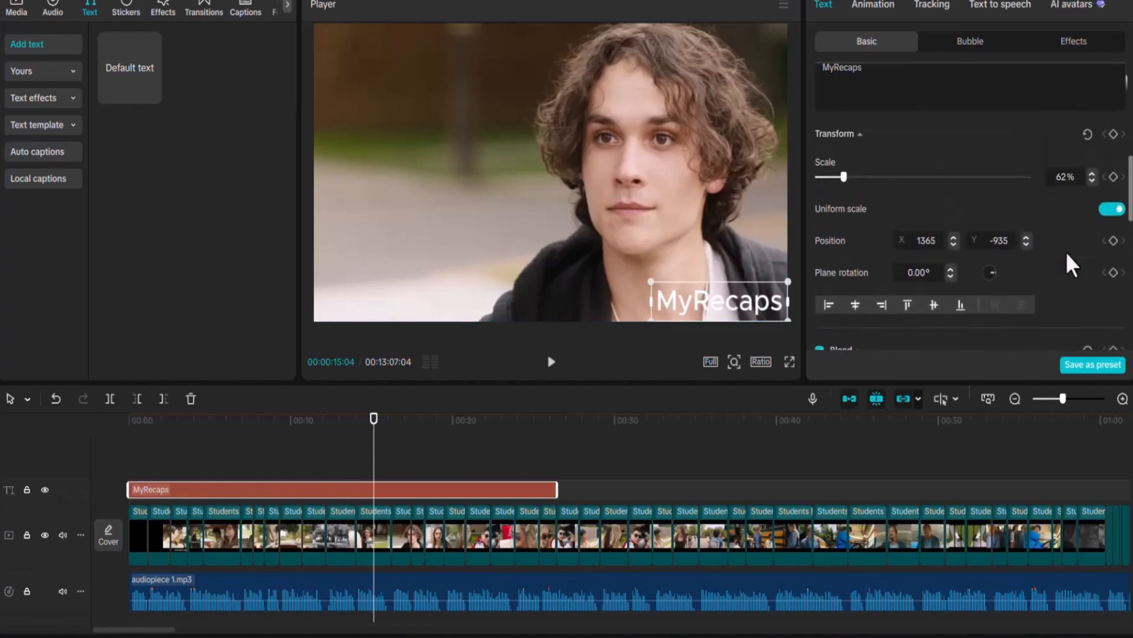
scroll(1066, 253, "up", 3)
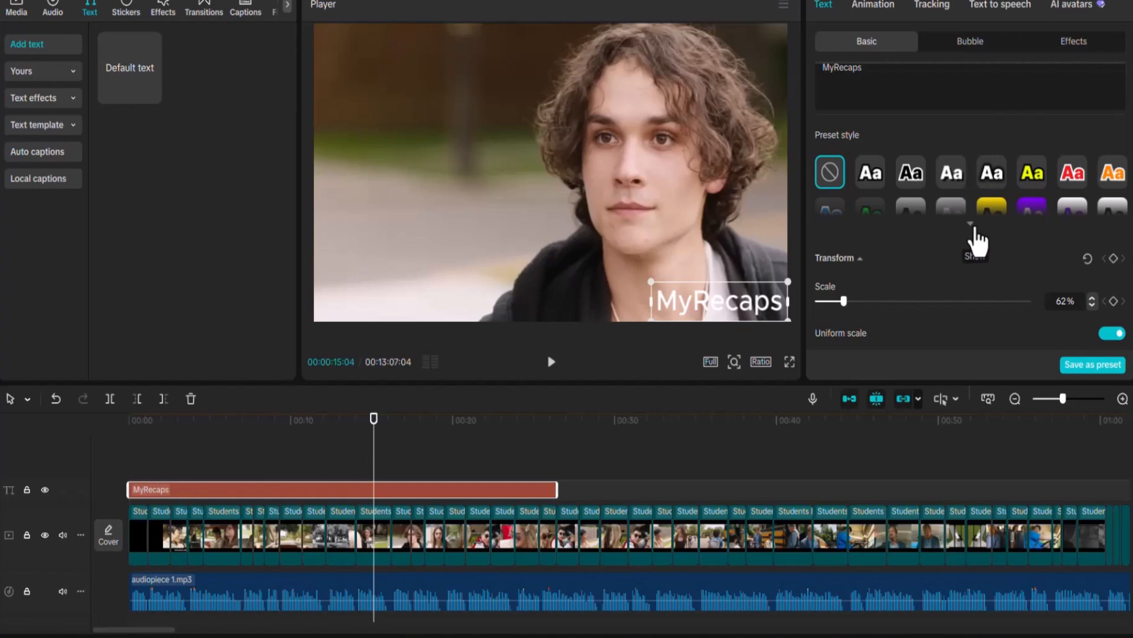
left_click(971, 226)
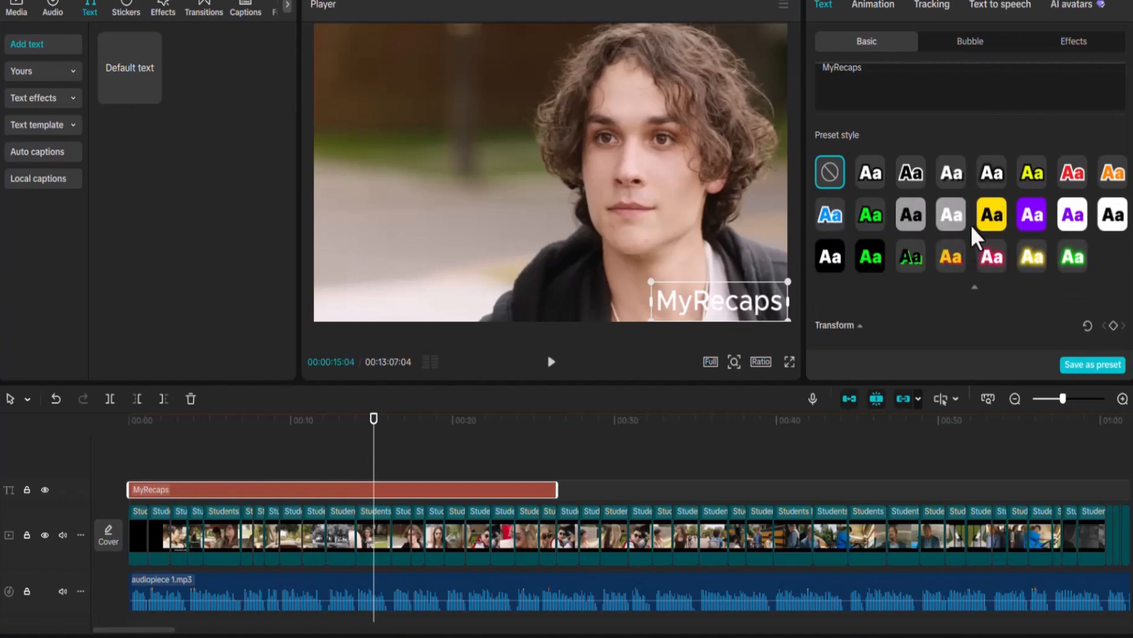
left_click(873, 260)
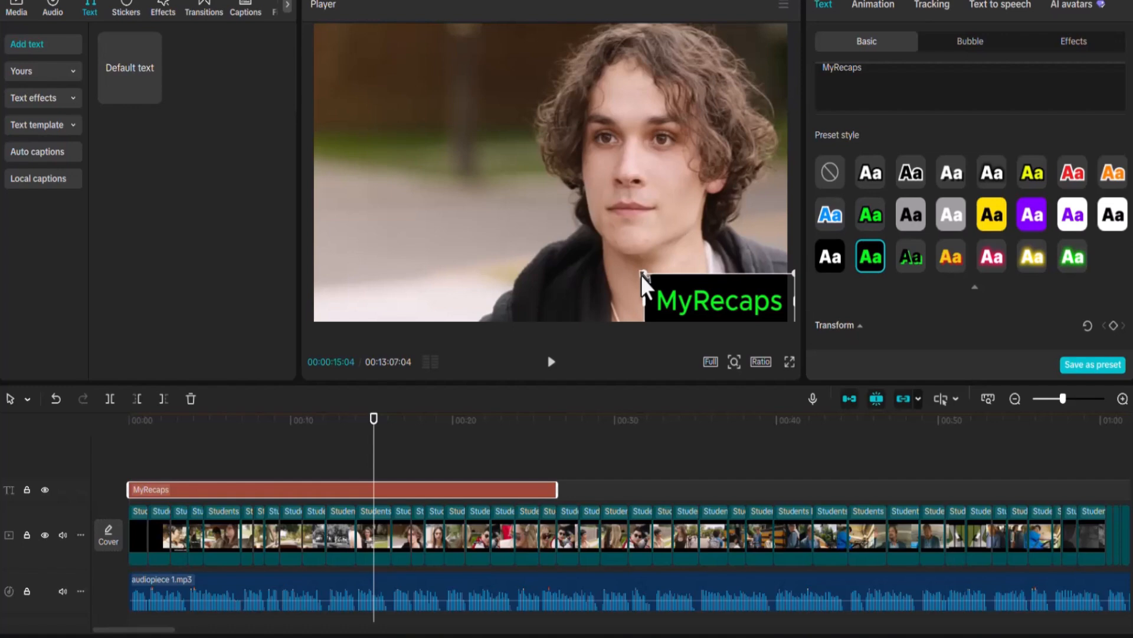
- Shrink the MyRecaps label slightly, adjust its box width, and fit it snugly into the frame's lower-right corner
left_click_drag(641, 275, 653, 292)
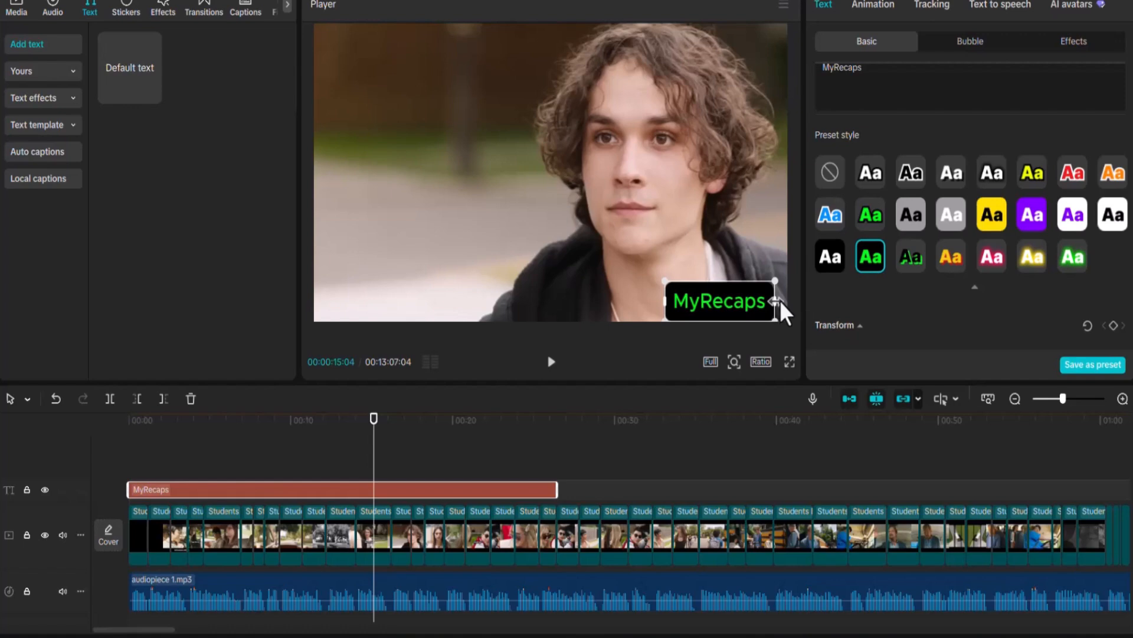
left_click_drag(780, 300, 801, 266)
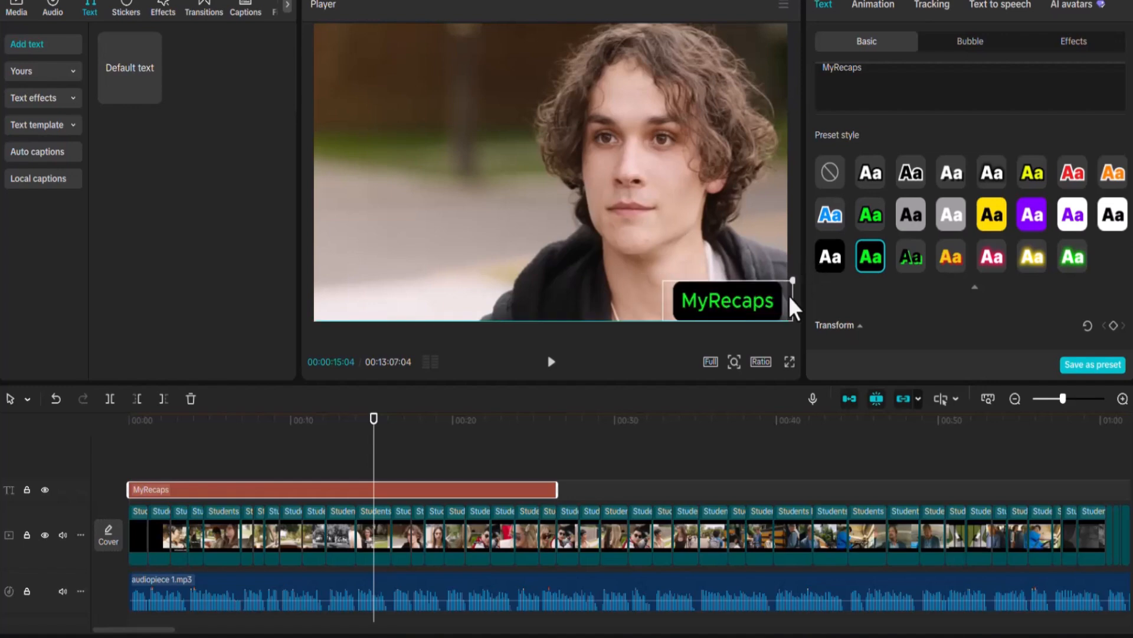
left_click_drag(748, 304, 752, 305)
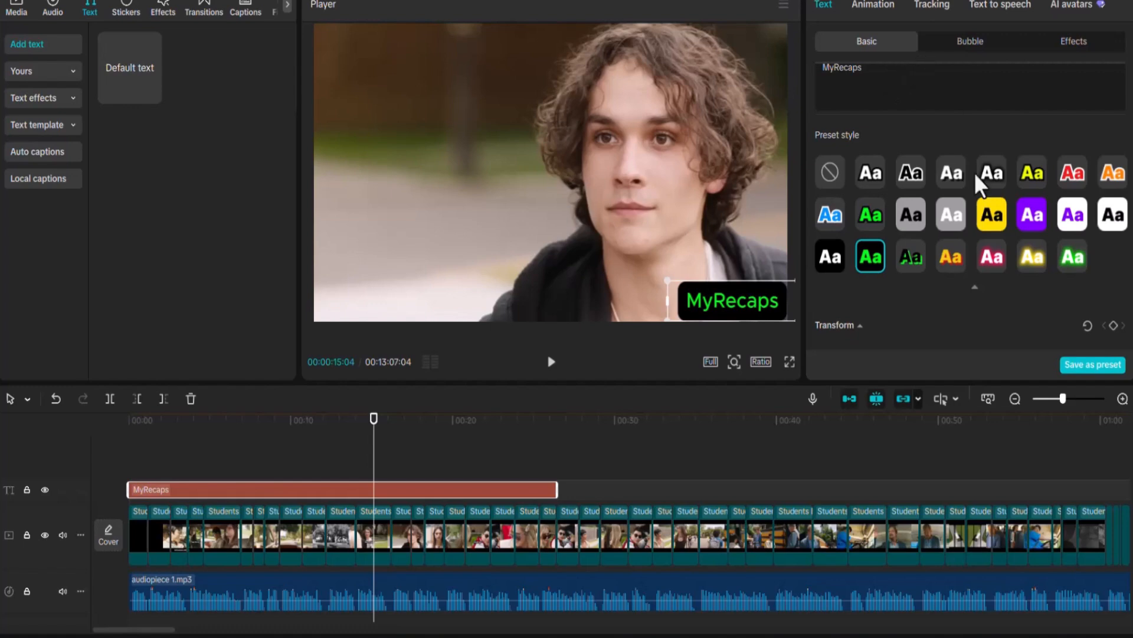
- Lower the opacity of the MyRecaps label to 85%
scroll(1004, 301, "down", 8)
scroll(988, 282, "up", 3)
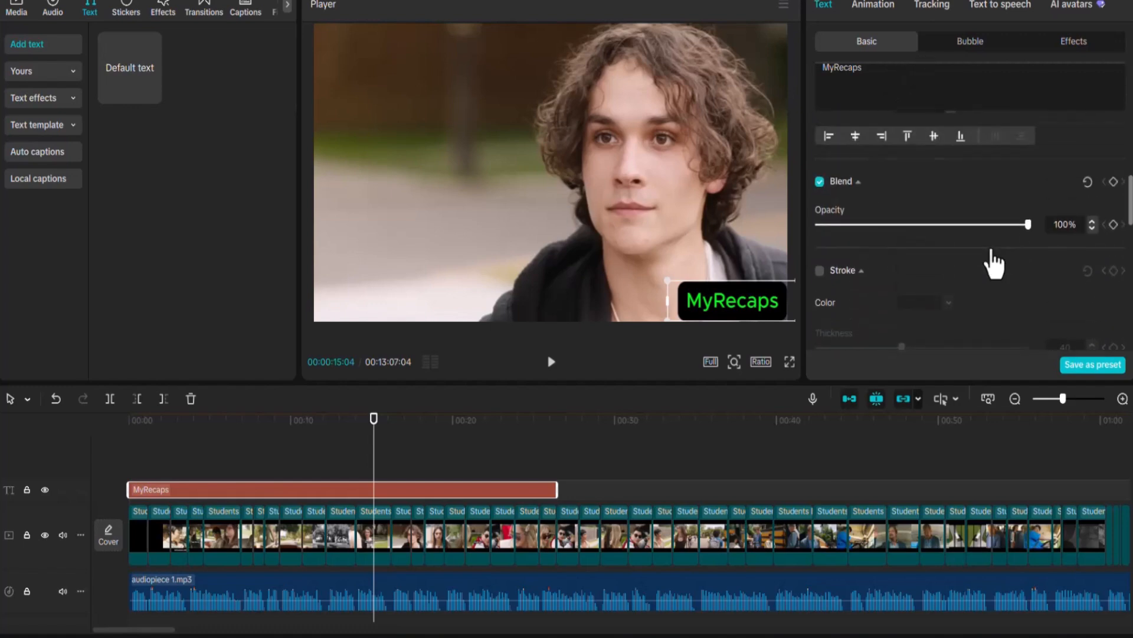
scroll(991, 263, "up", 3)
scroll(989, 264, "down", 2)
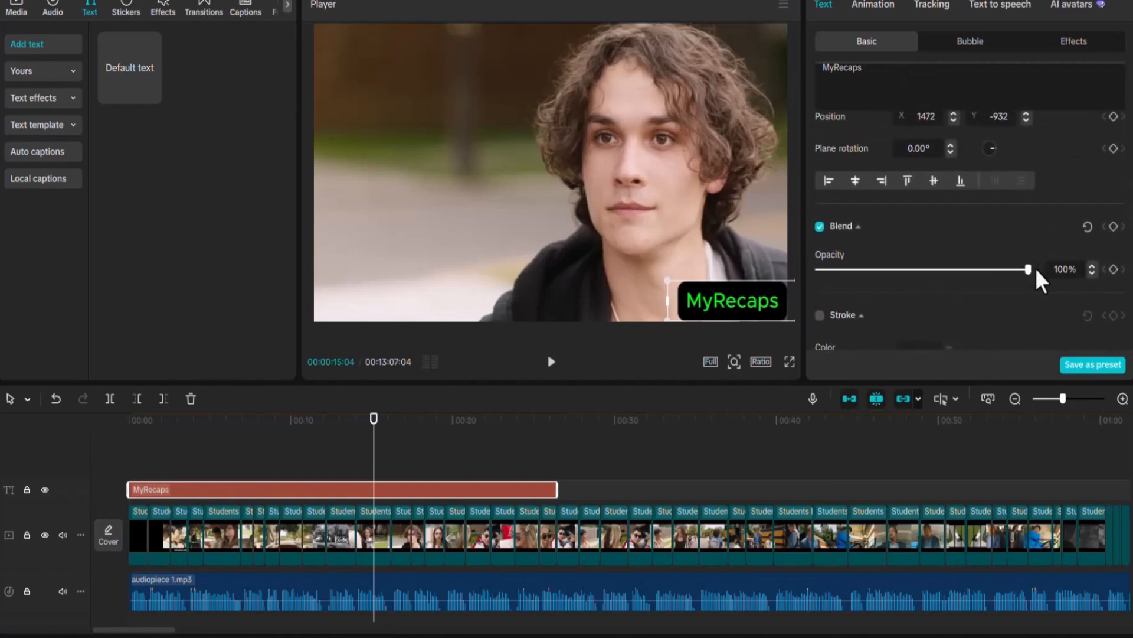
left_click_drag(1028, 269, 999, 274)
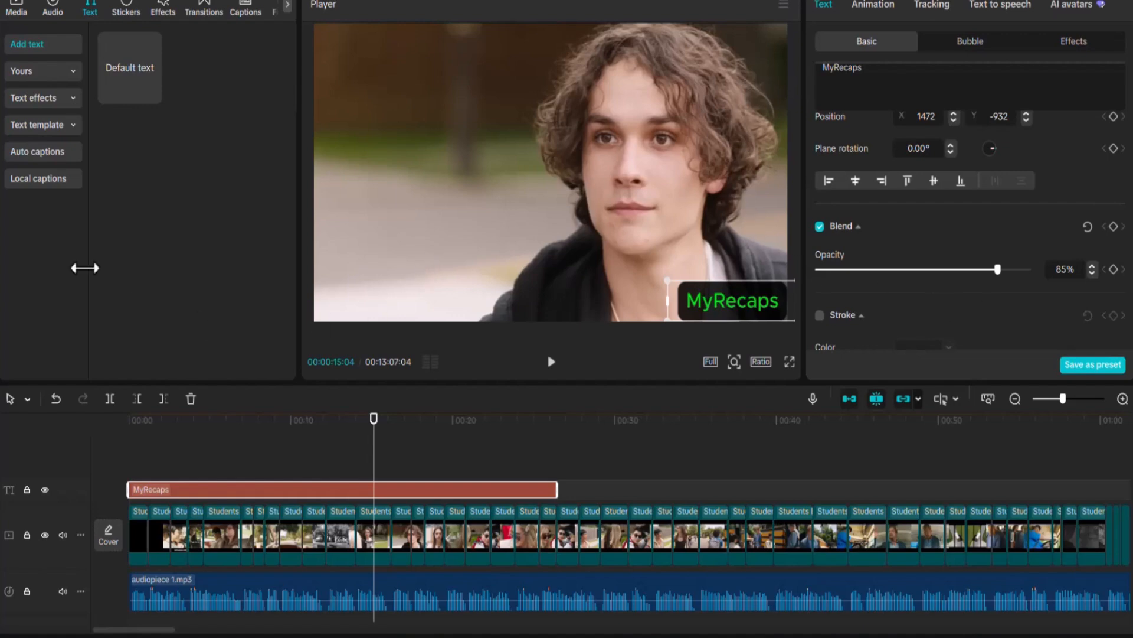
- Extend the MyRecaps text layer to the end of the video track
left_click(607, 454)
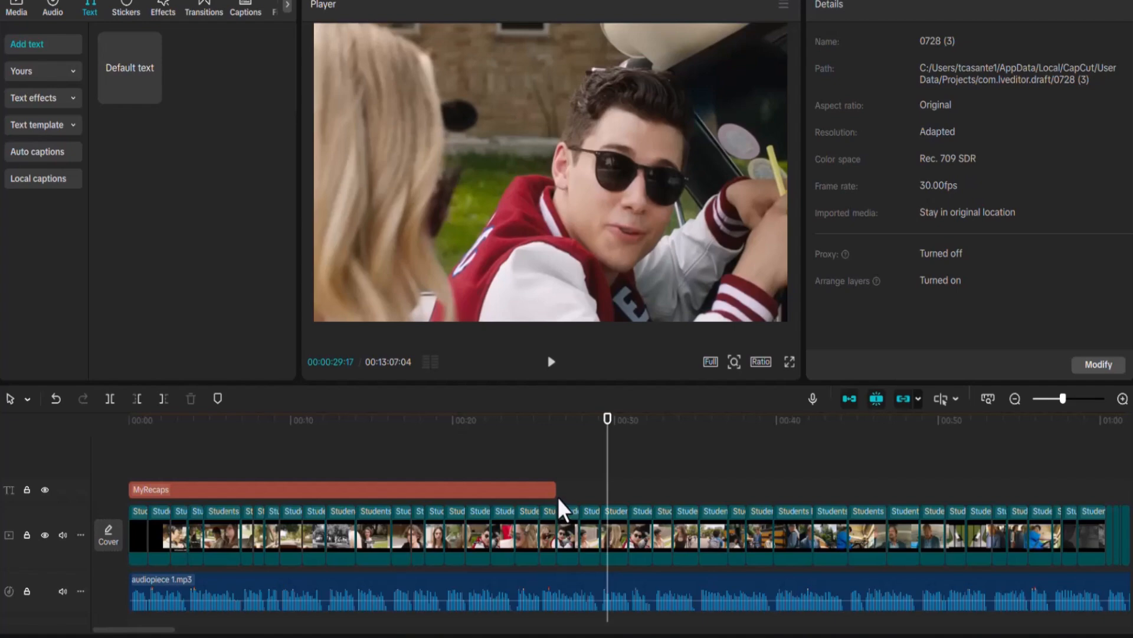
left_click(518, 491)
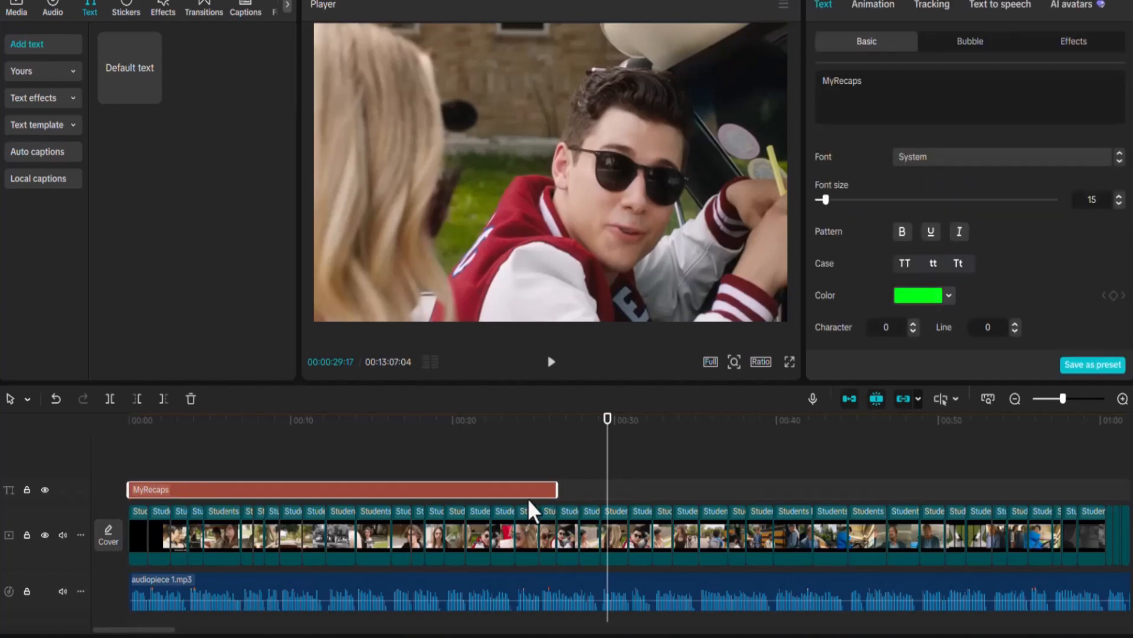
left_click(1046, 400)
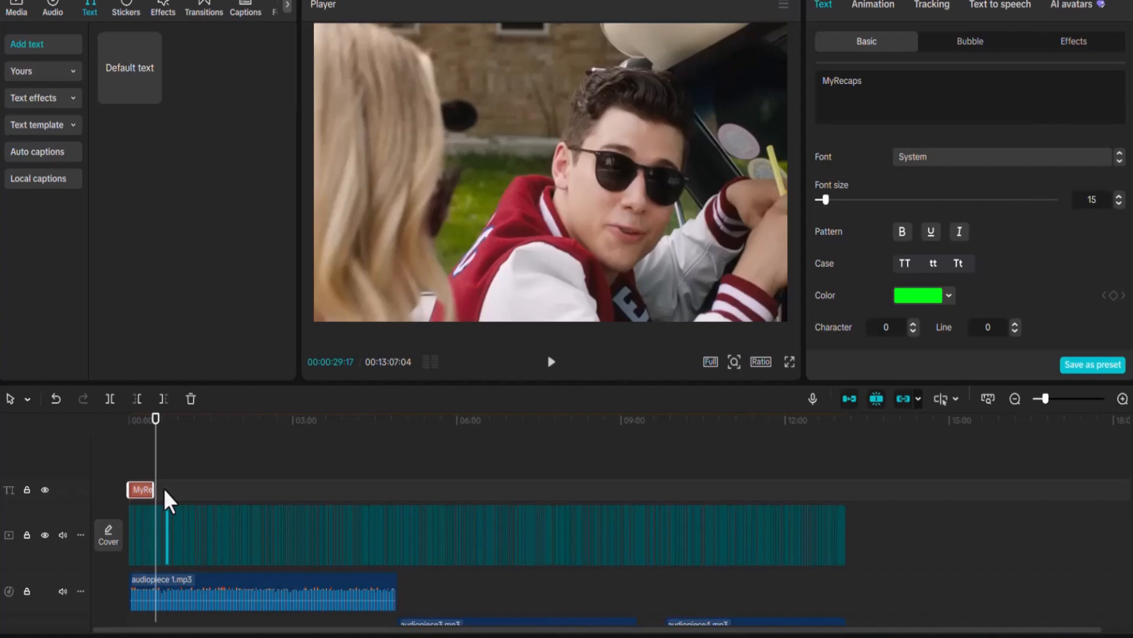
left_click_drag(153, 489, 849, 504)
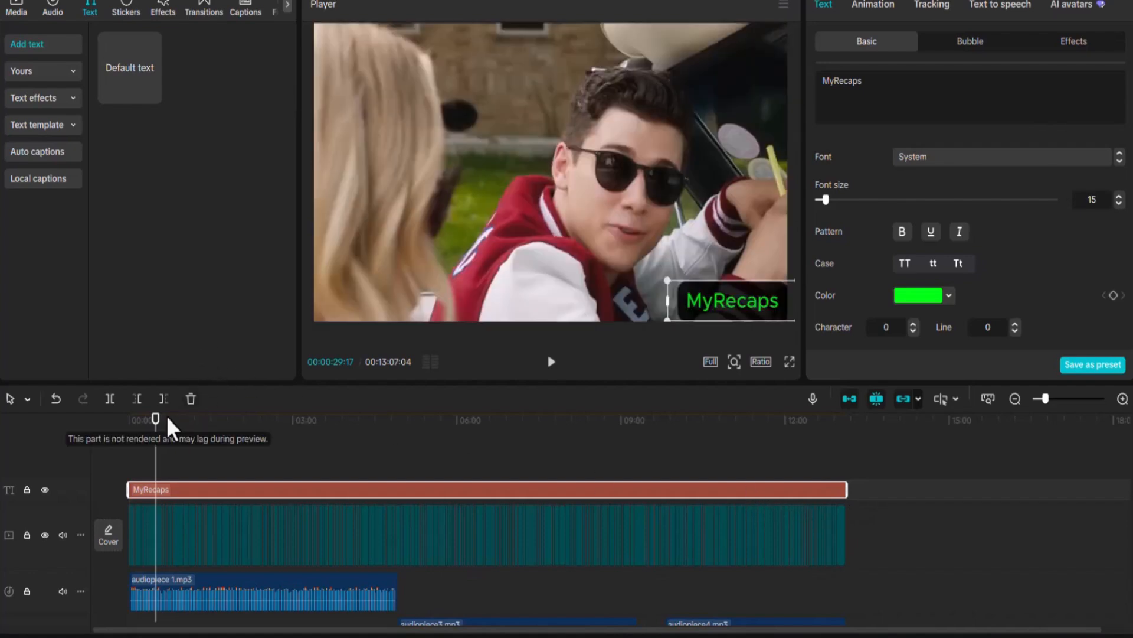
- Scrub through the video to check the MyRecaps label over different scenes, and return to the timeline's start
left_click_drag(156, 437, 801, 481)
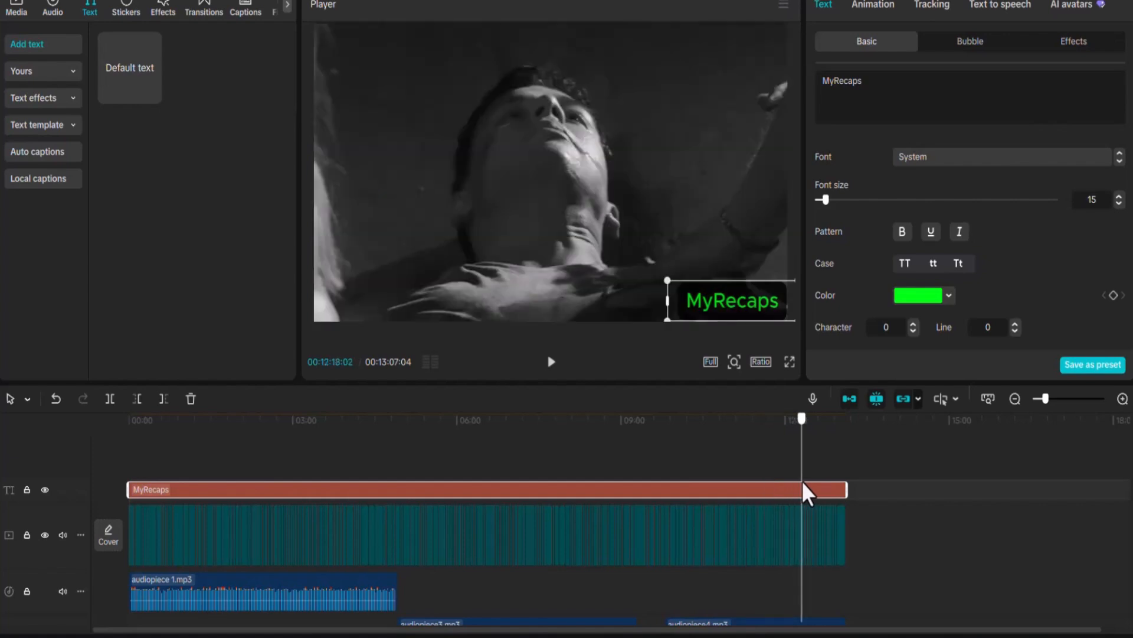
left_click_drag(802, 481, 816, 485)
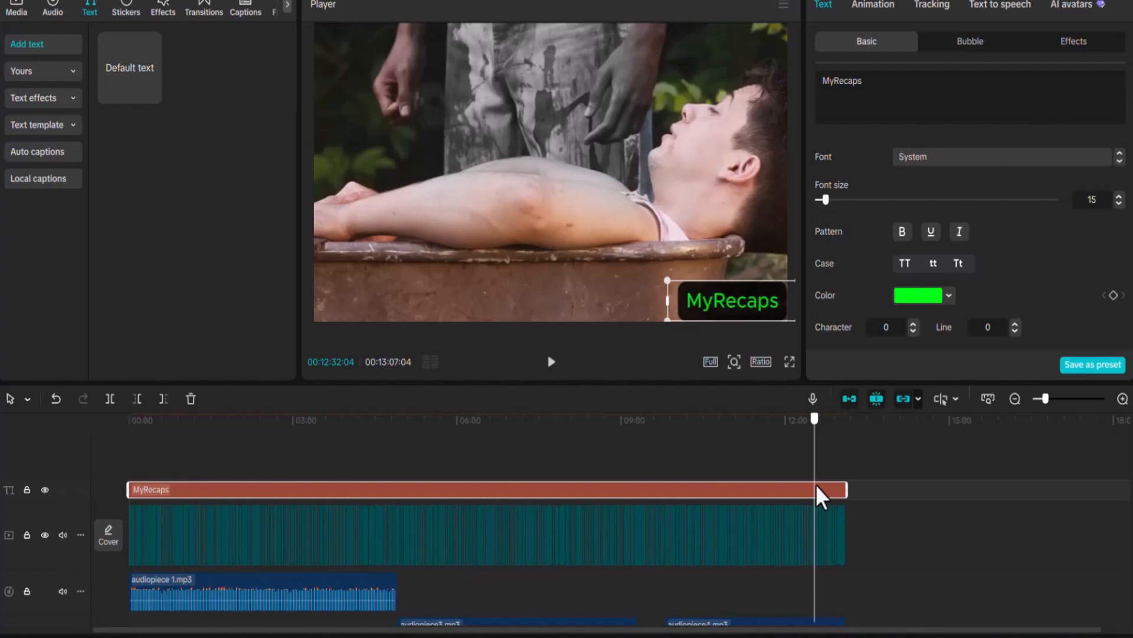
left_click_drag(815, 484, 565, 485)
left_click_drag(376, 468, 55, 497)
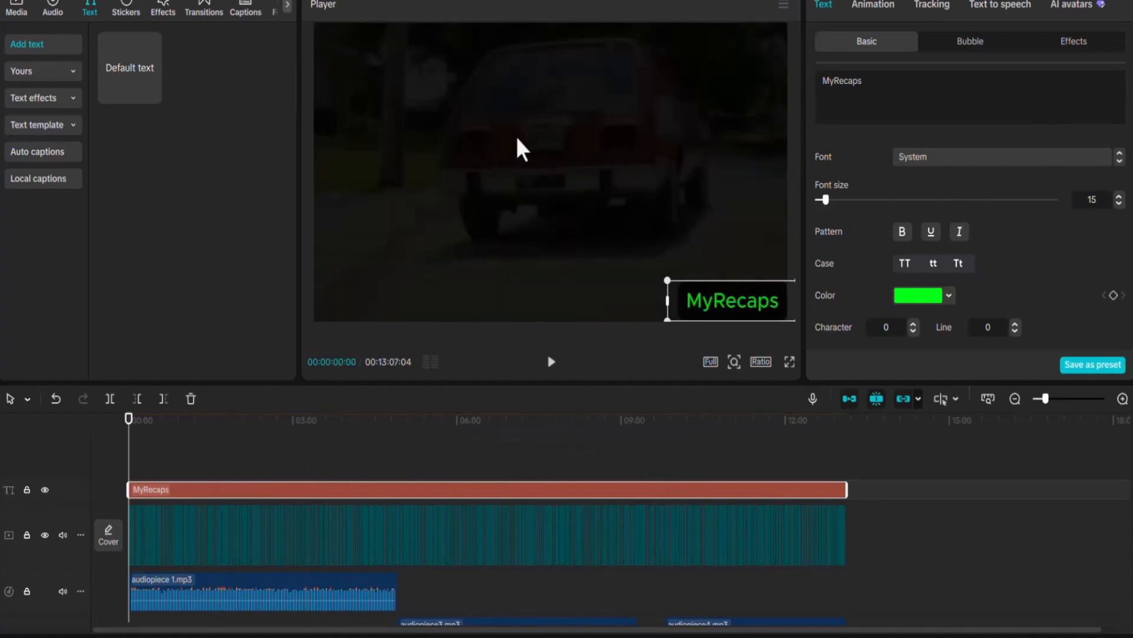
left_click(534, 141)
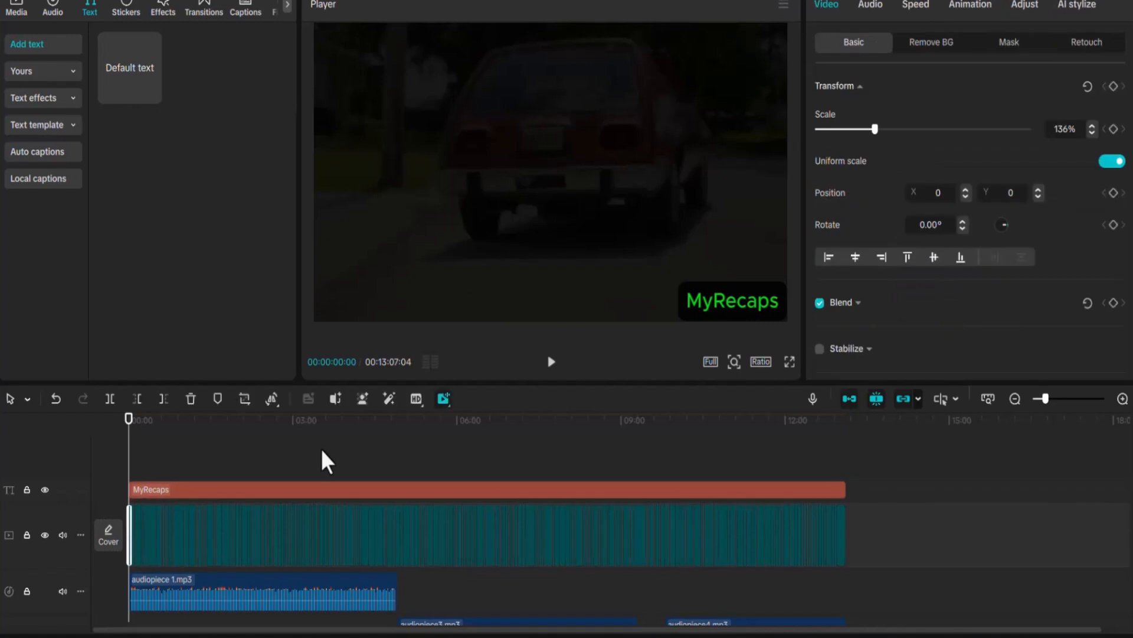
left_click(166, 490)
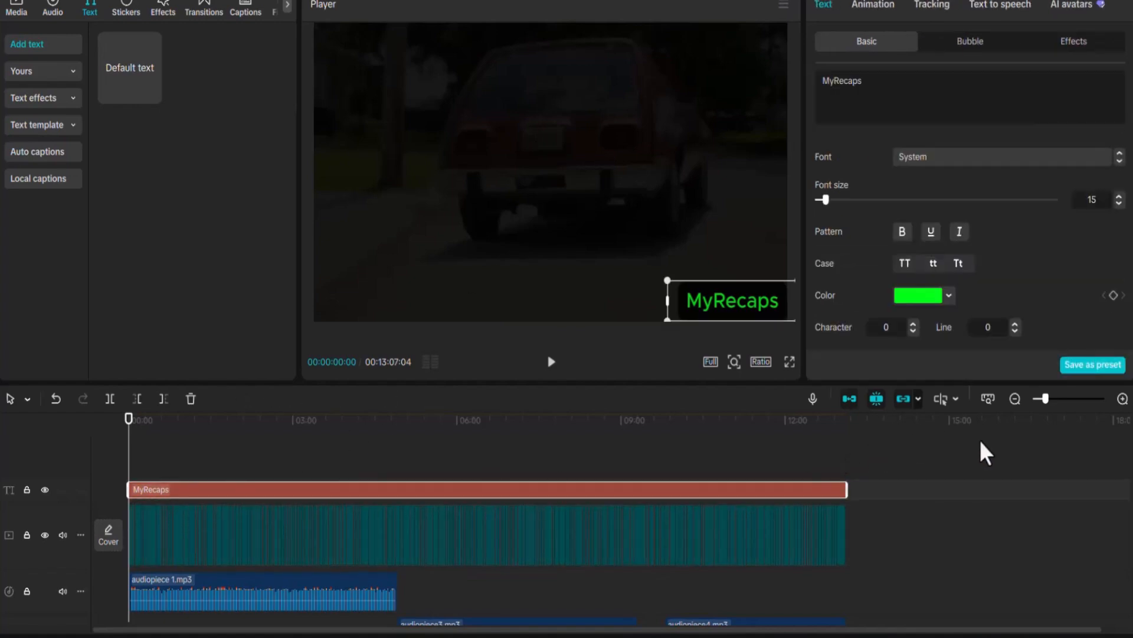
- Generate auto captions for the whole video with English as the spoken language and no bilingual captions
scroll(980, 449, "down", 2)
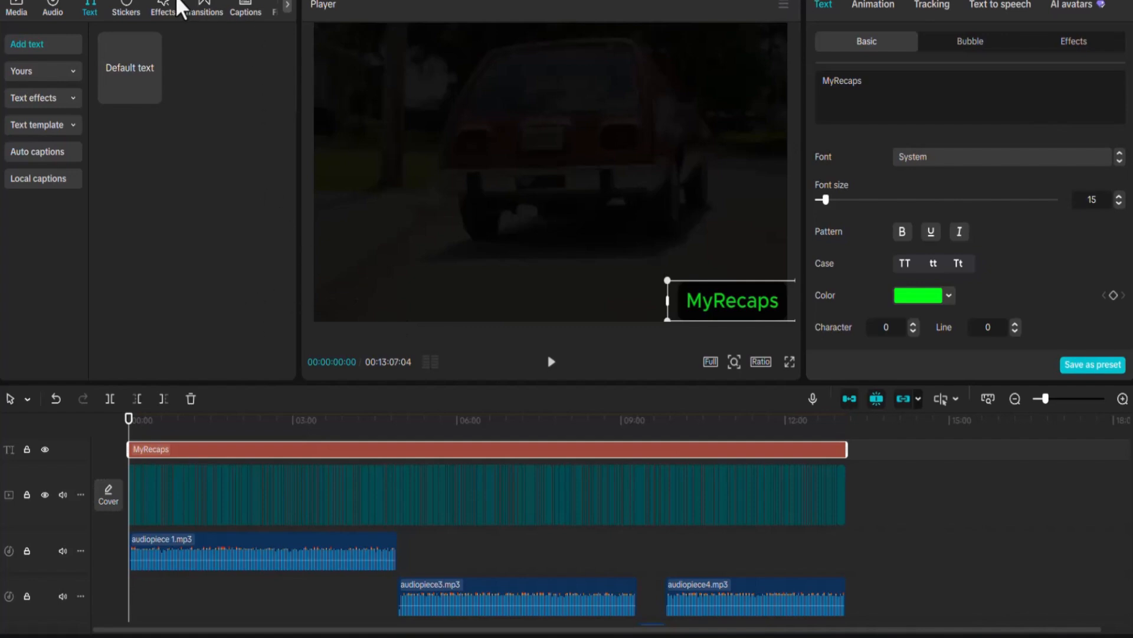
left_click(245, 12)
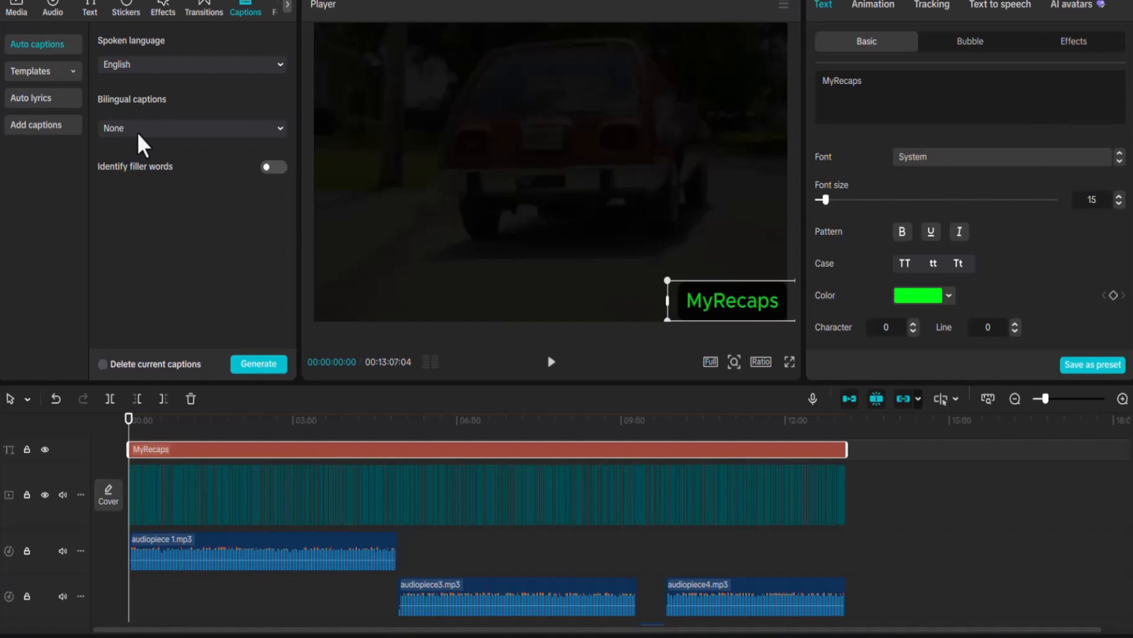
left_click(260, 363)
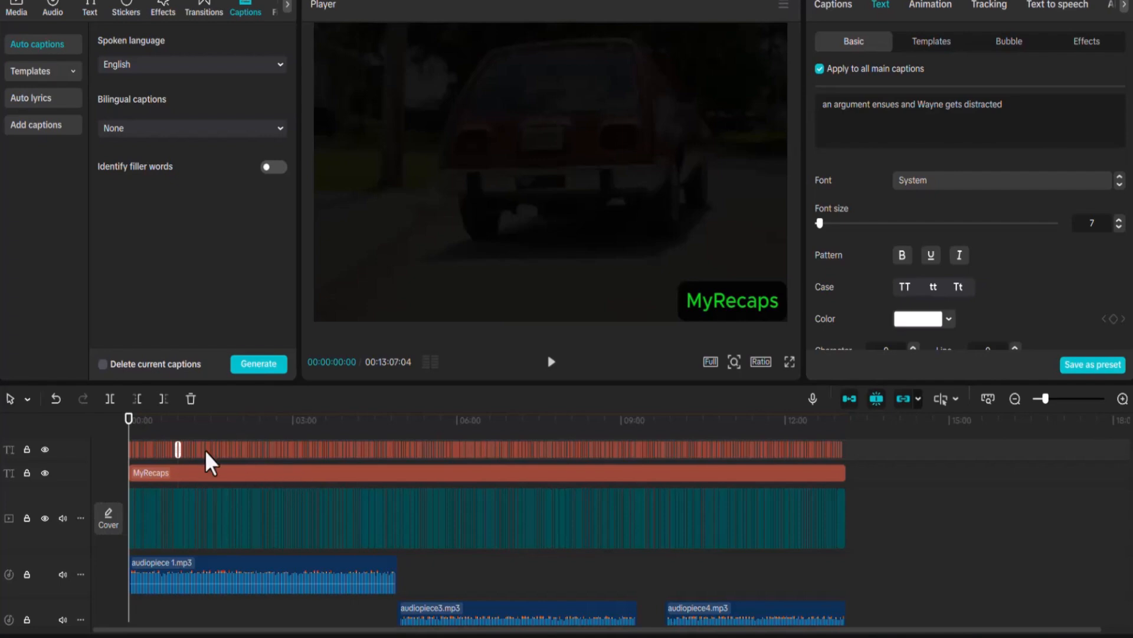
- Scrub through the video to check the generated captions over different scenes, and return to the timeline's start
left_click_drag(132, 441, 608, 421)
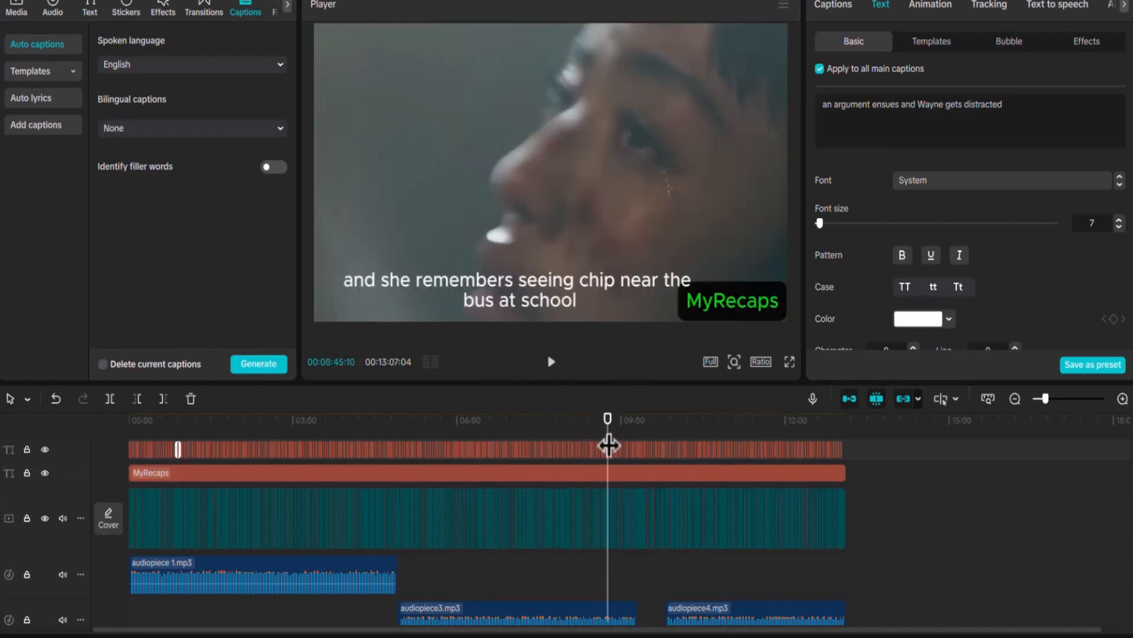
left_click_drag(608, 443, 627, 442)
left_click_drag(689, 421, 840, 445)
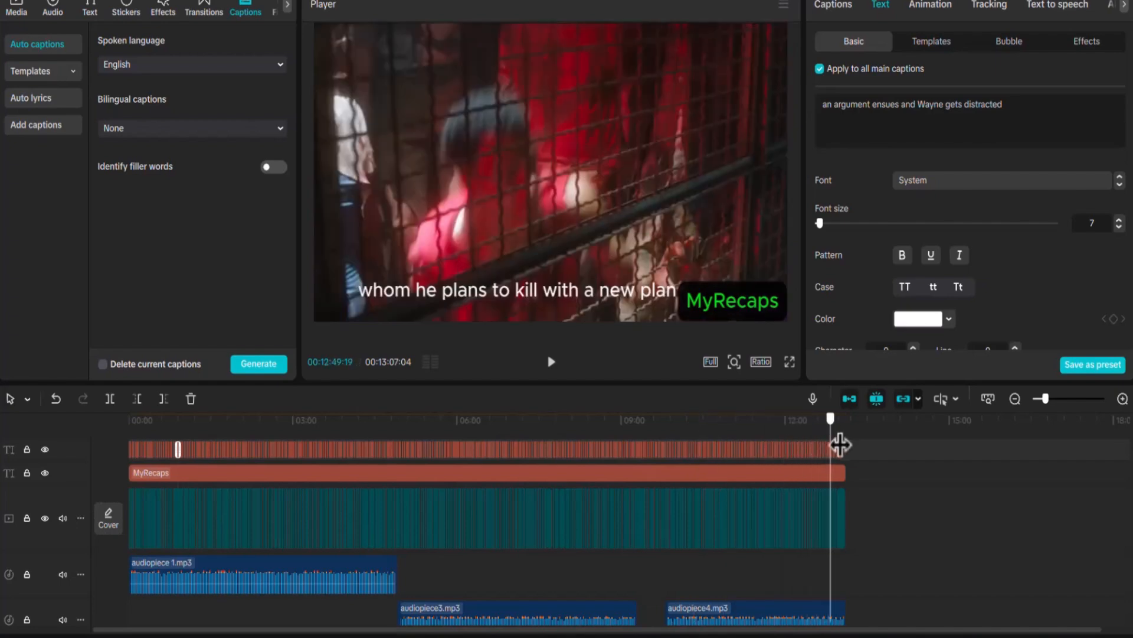
left_click_drag(123, 397, 22, 414)
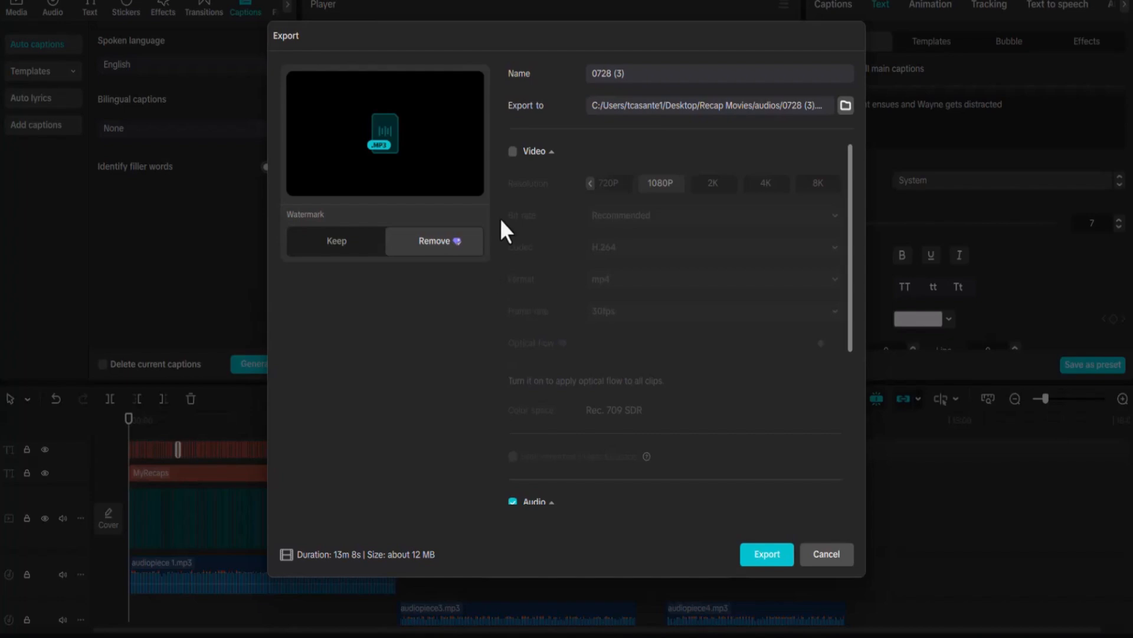
- Enable video and disable separate audio output in the export settings, keeping mp4 as the format and H.264 as the codec
left_click(512, 152)
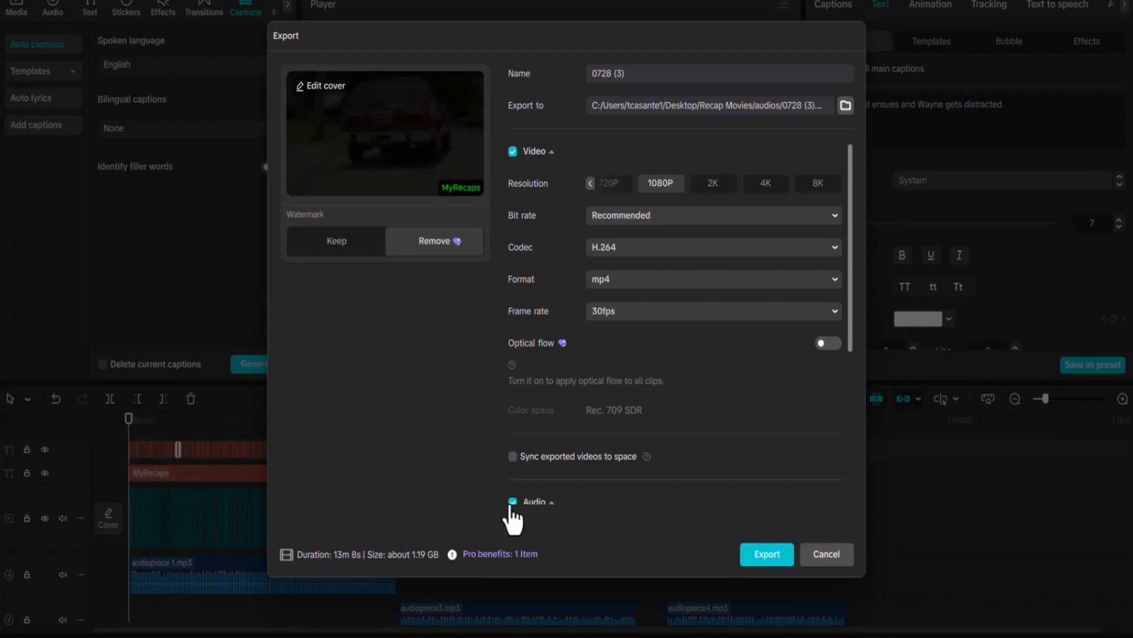
scroll(514, 518, "down", 1)
left_click(513, 443)
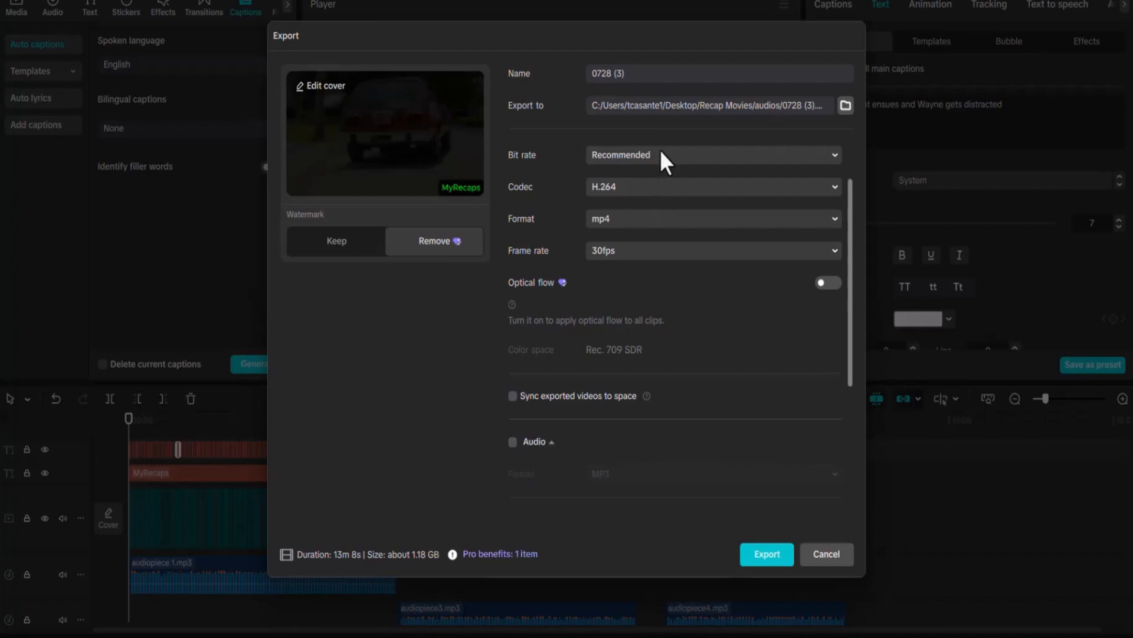
left_click(635, 221)
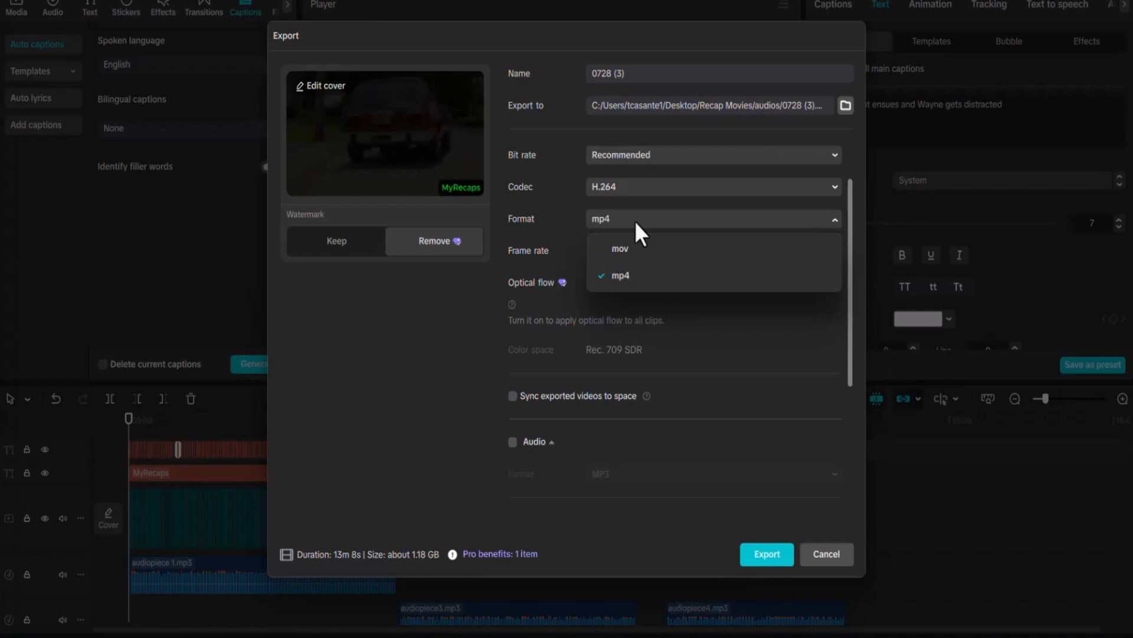
left_click(635, 221)
left_click(637, 189)
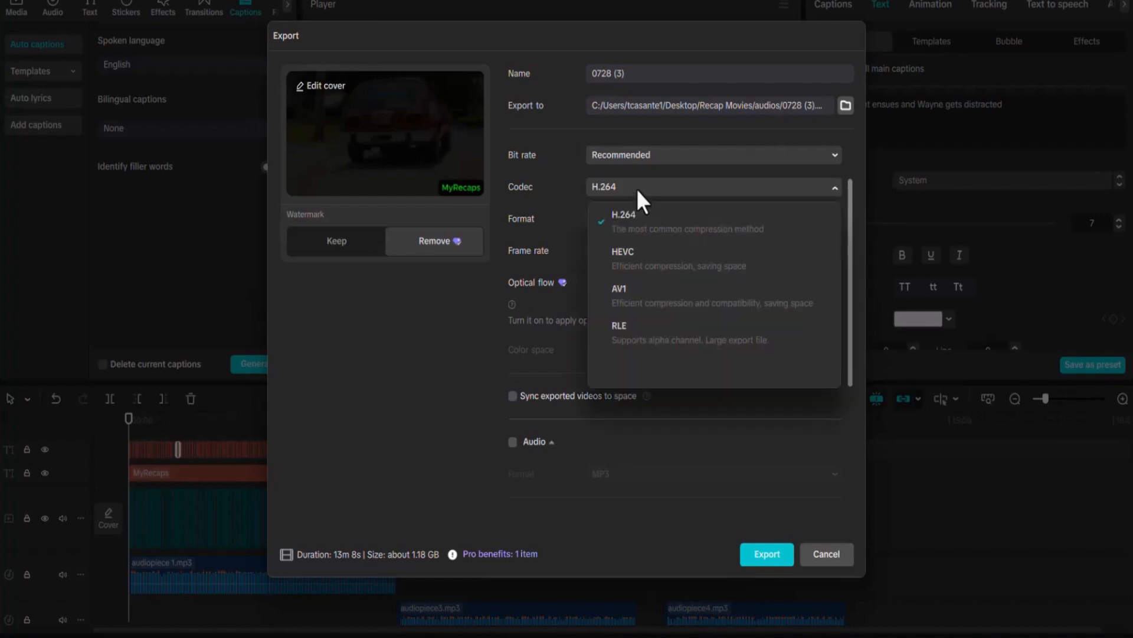
left_click(636, 189)
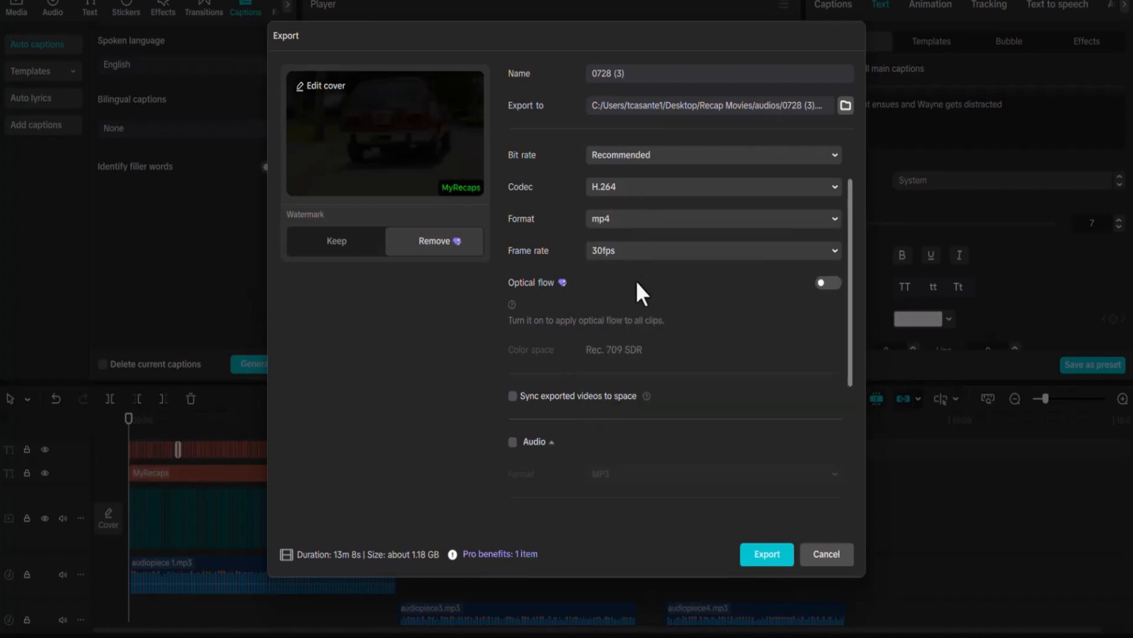
- Clear the existing name of the export file
left_click(650, 73)
key("BackSpace")
key("BackSpace")
key("BackSpace")
key("BackSpace")
key("BackSpace")
key("BackSpace")
key("BackSpace")
key("BackSpace")
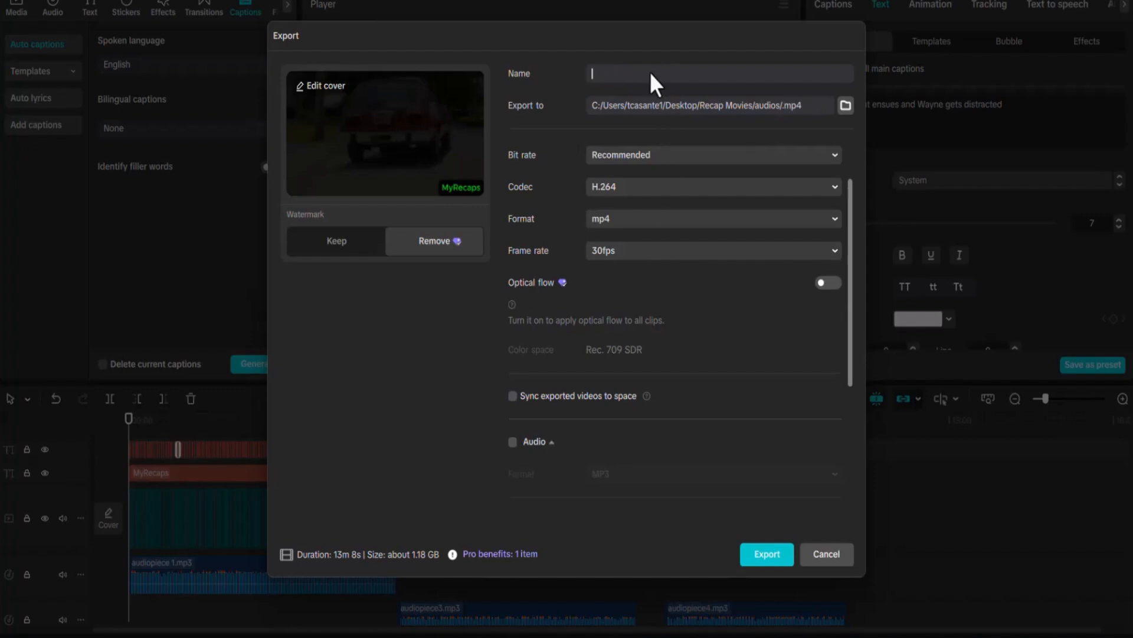